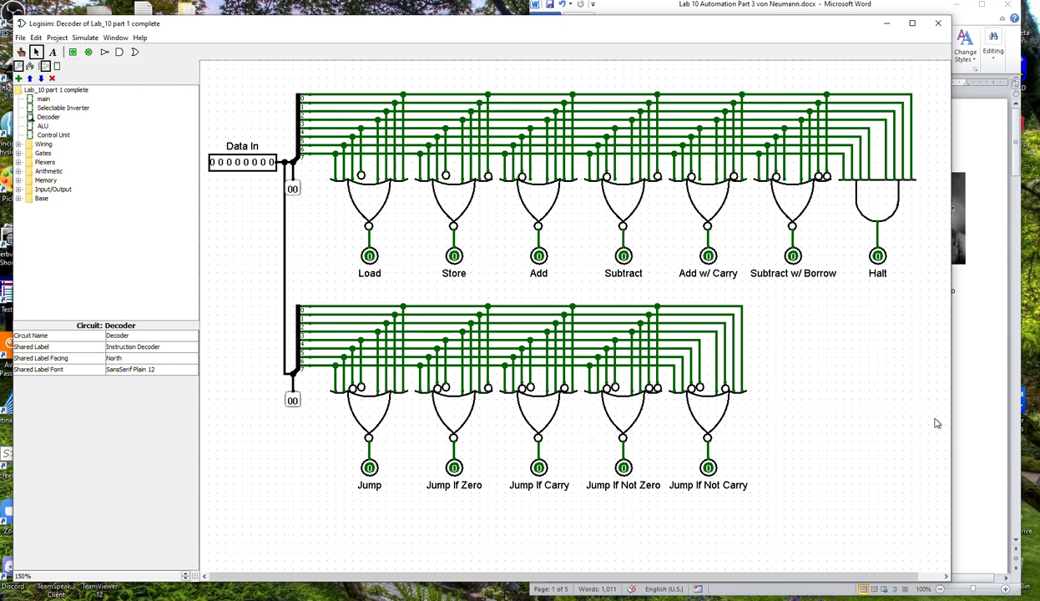
Open the Control Unit circuit and read through the Word lab instructions down to the final sub-circuit wiring diagram.
double_click(48, 134)
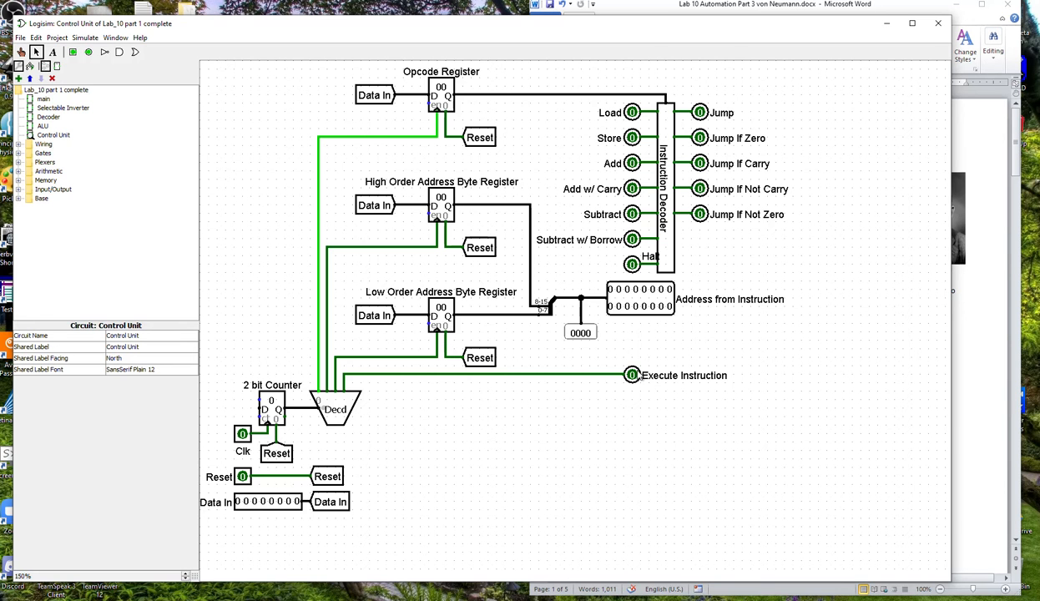
click(965, 391)
scroll(715, 420, down, 12)
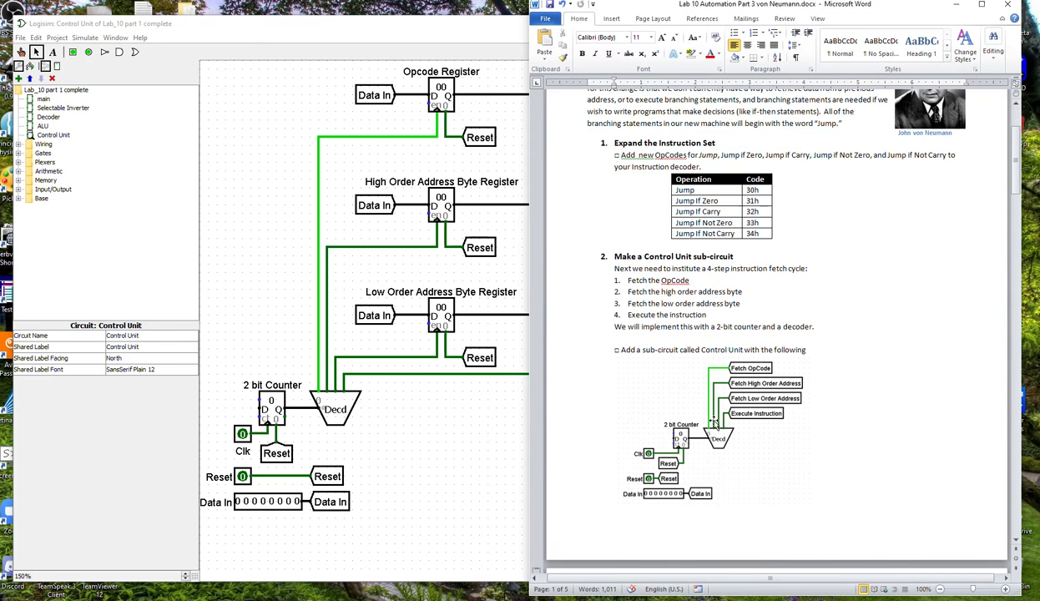
scroll(714, 420, down, 9)
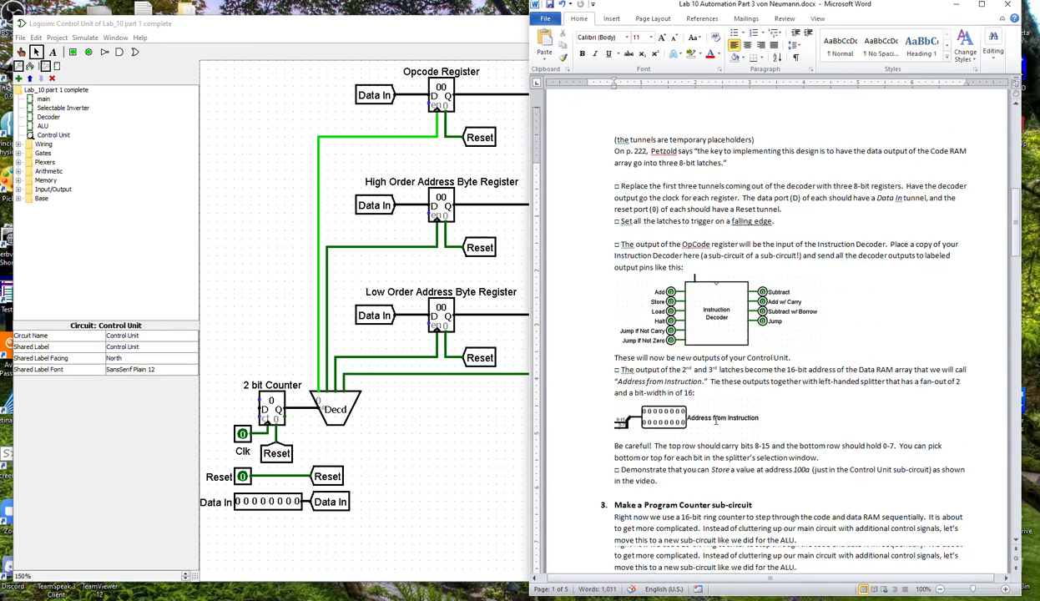
scroll(715, 413, down, 10)
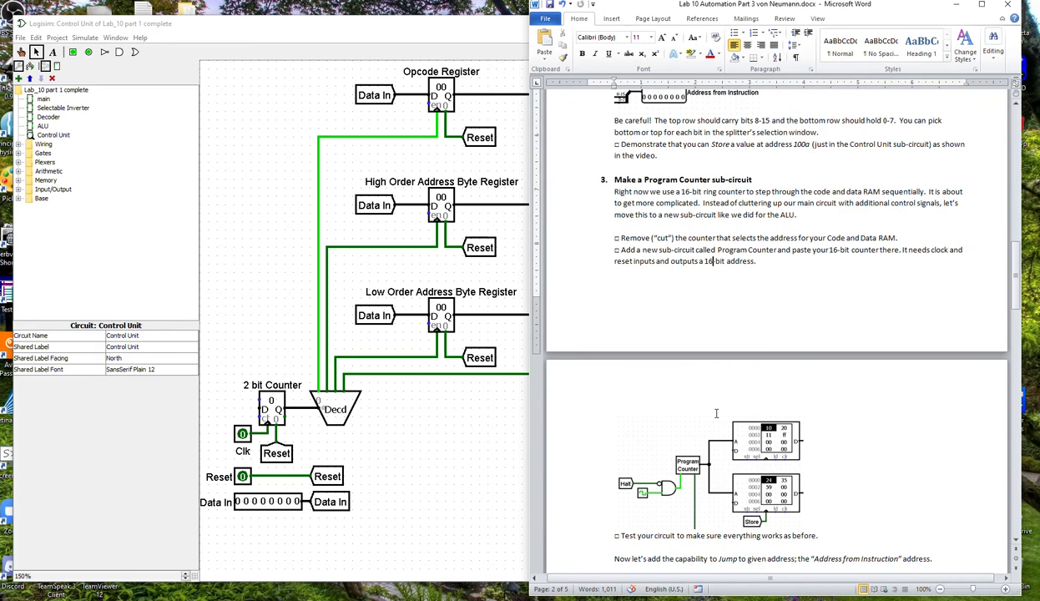
scroll(718, 412, down, 8)
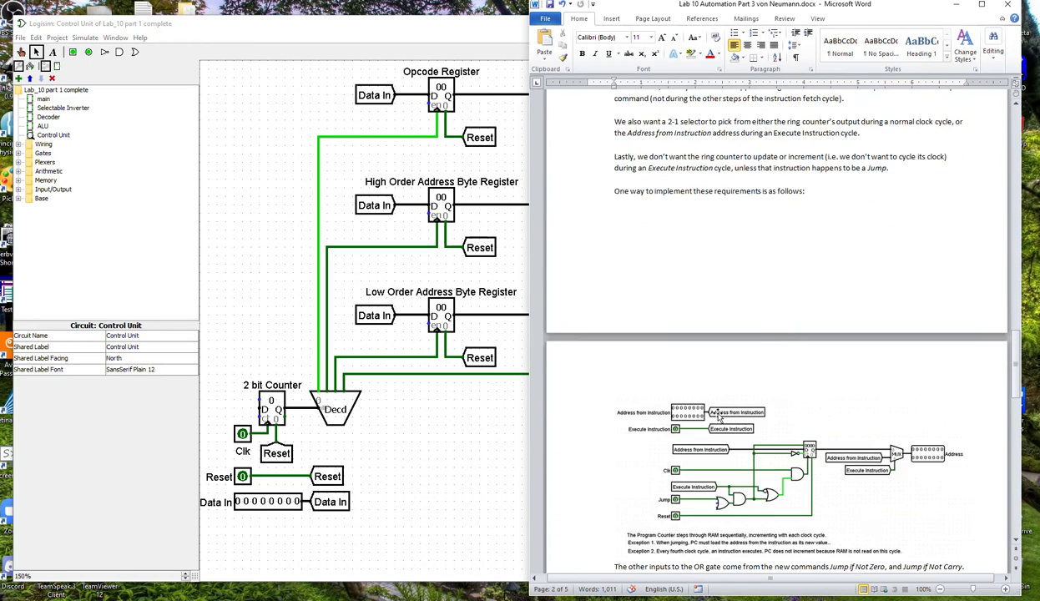
scroll(789, 413, down, 10)
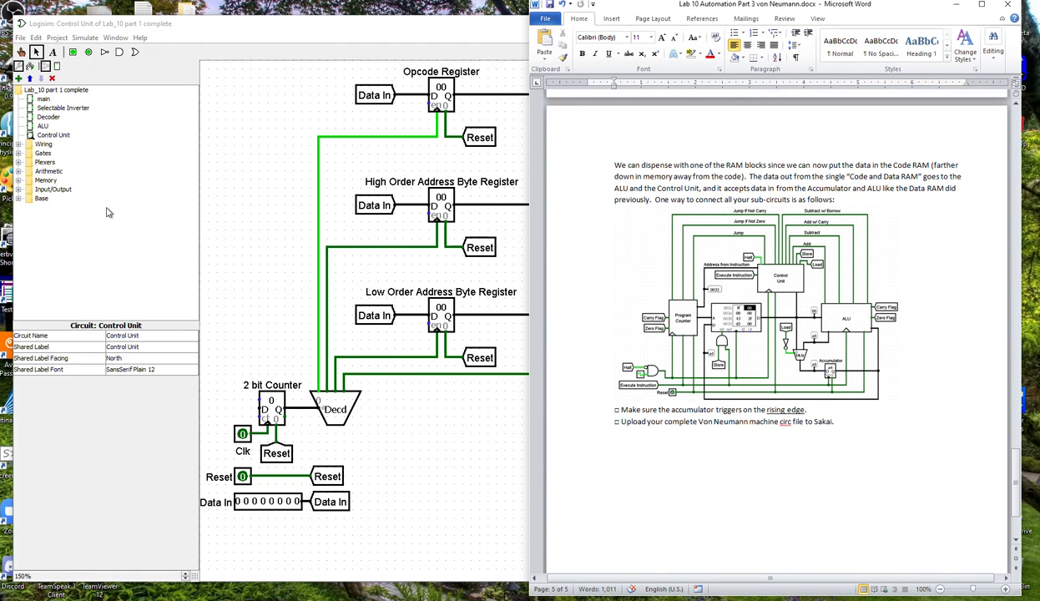
Open the main circuit and try selecting the section with the ALU, multiplexer and accumulator.
click(46, 98)
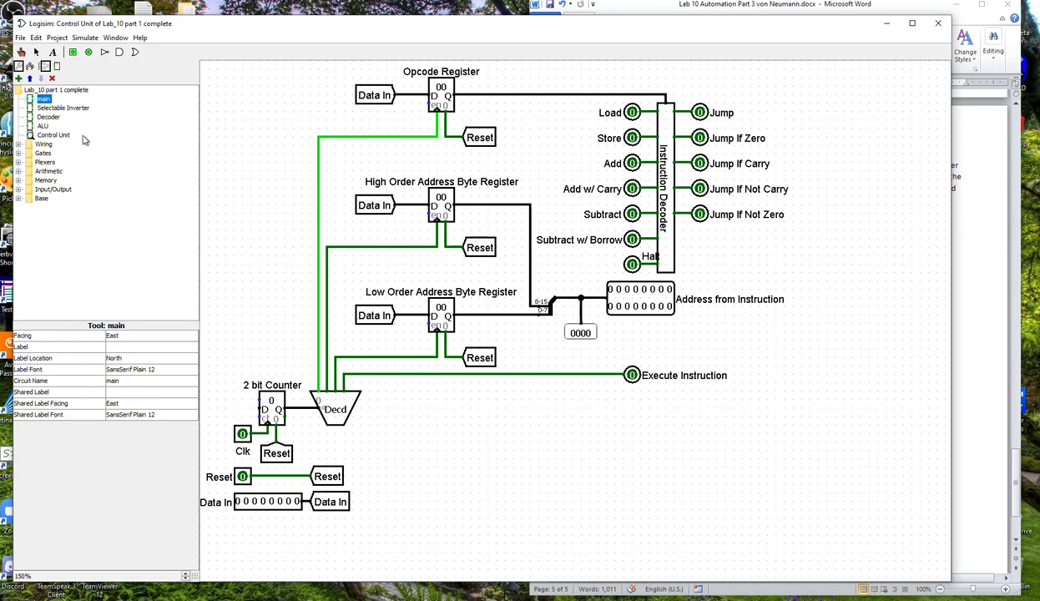
double_click(45, 100)
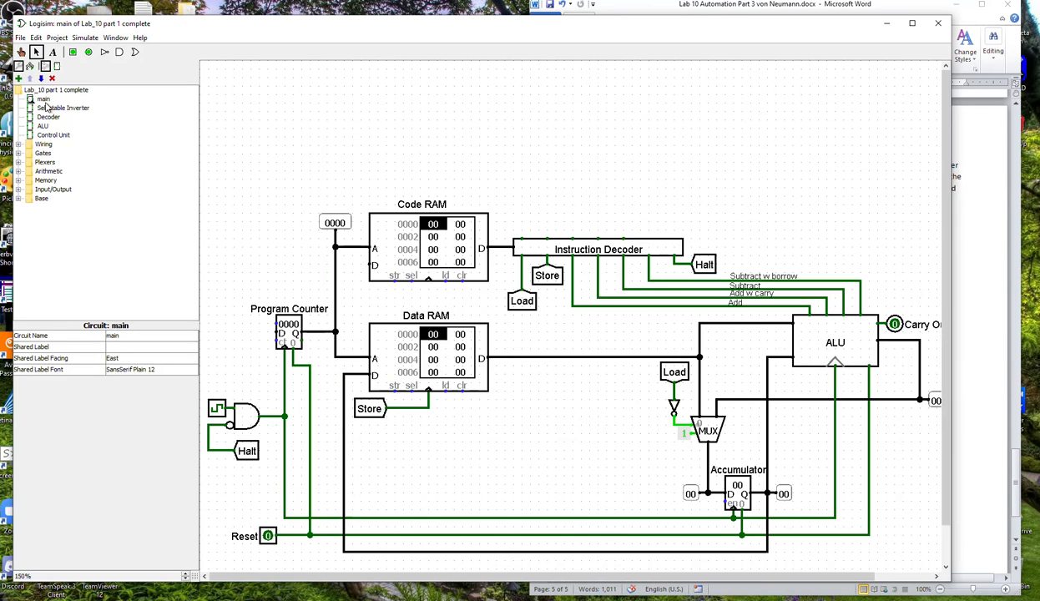
drag(675, 202, 933, 567)
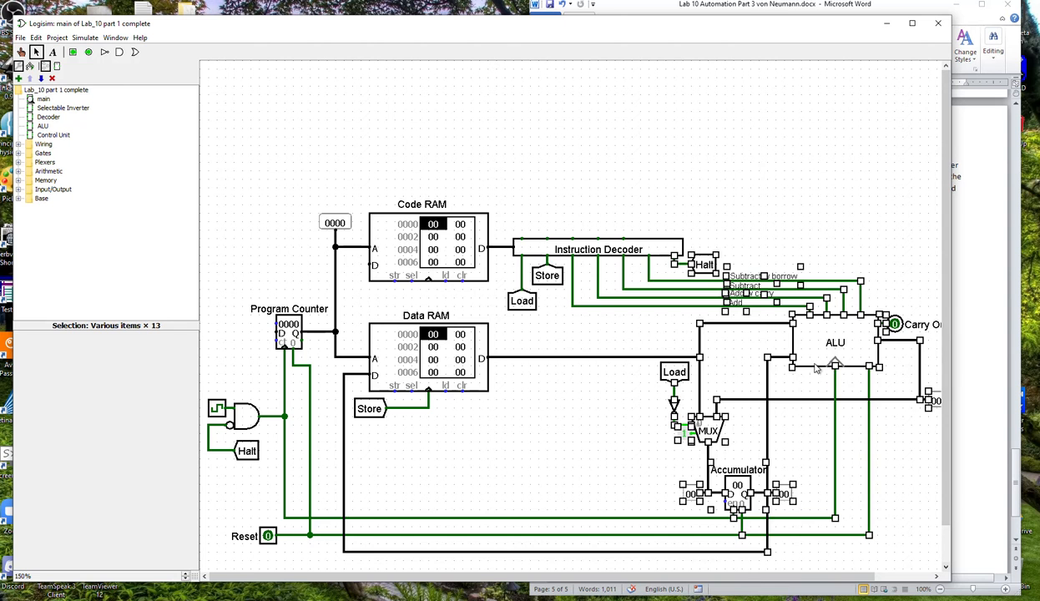
mouse_move(797, 365)
mouse_down()
mouse_move(678, 376)
mouse_move(671, 368)
mouse_move(814, 365)
mouse_up()
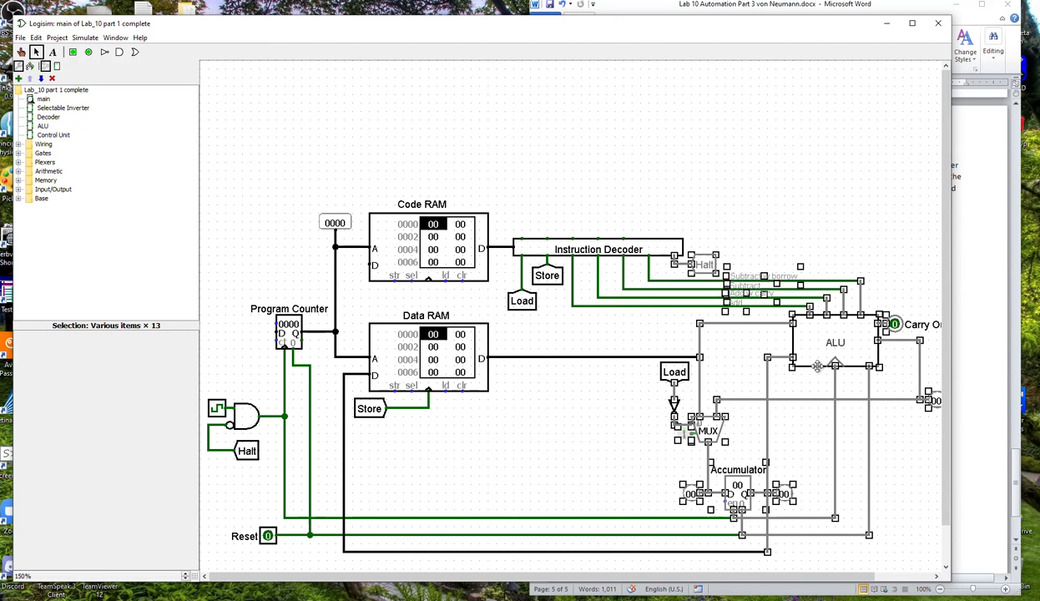
click(576, 417)
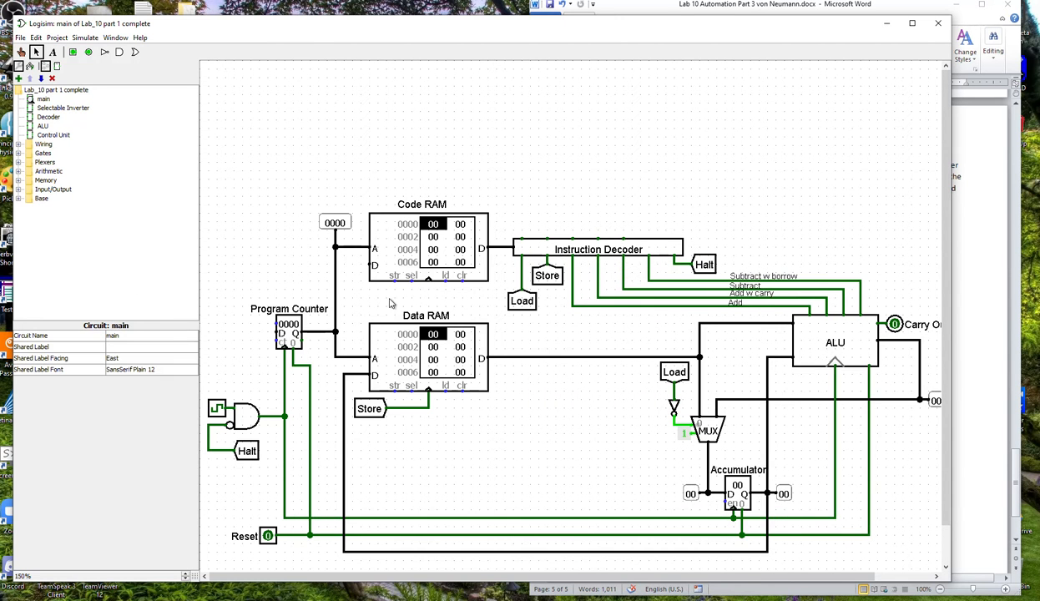
Review the lab's final wiring diagram alongside the Control Unit and Decoder circuits, and return to the main circuit.
click(969, 291)
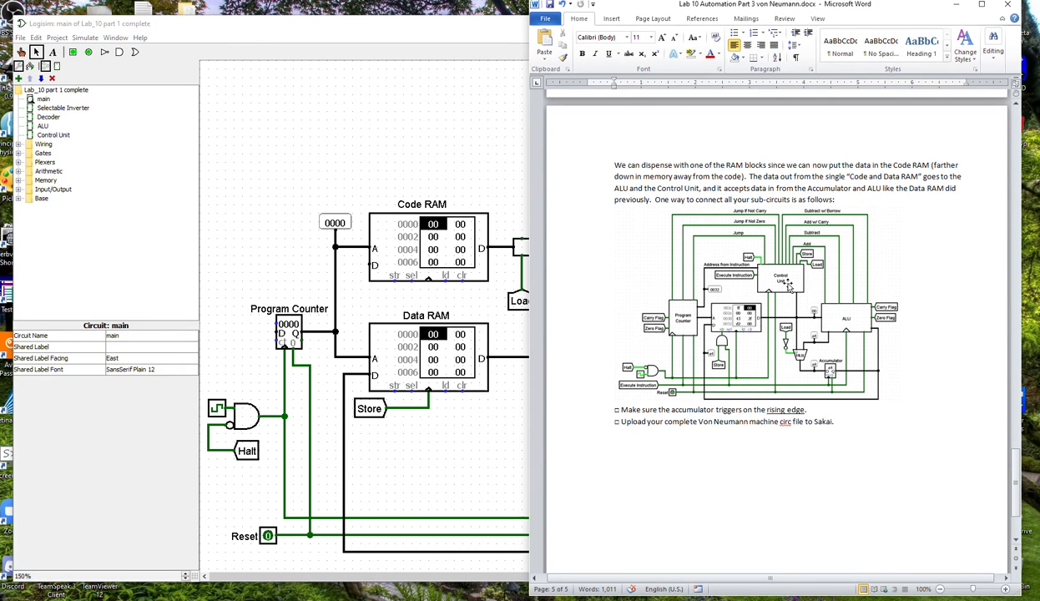
click(506, 415)
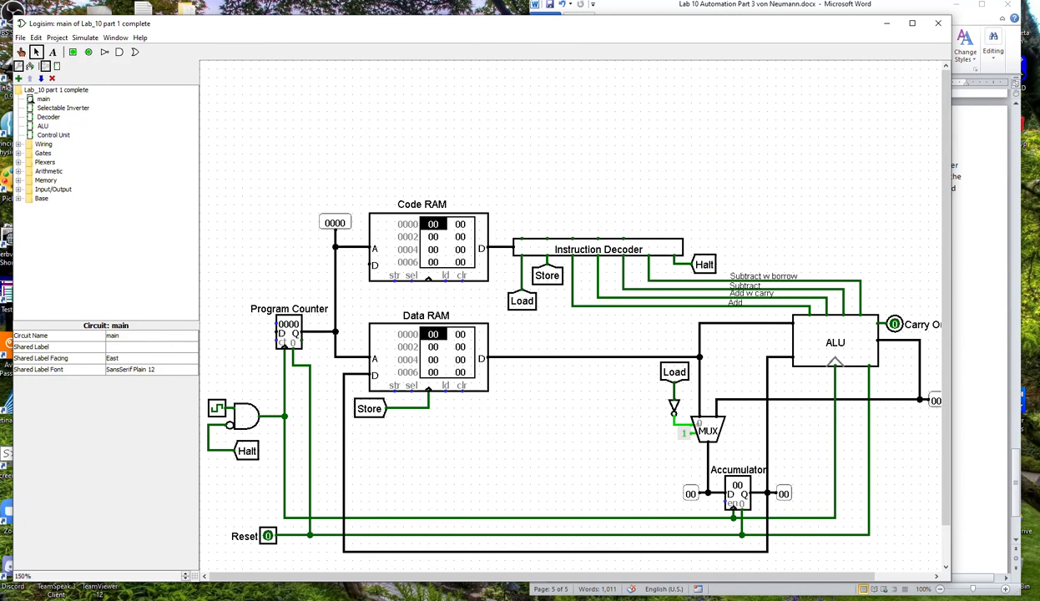
double_click(54, 135)
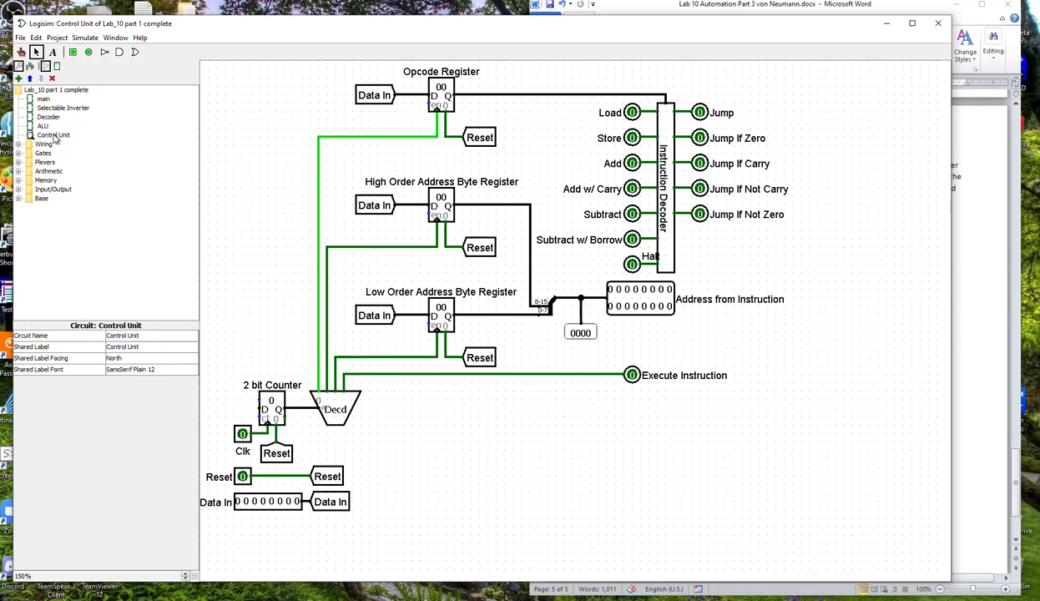
double_click(47, 117)
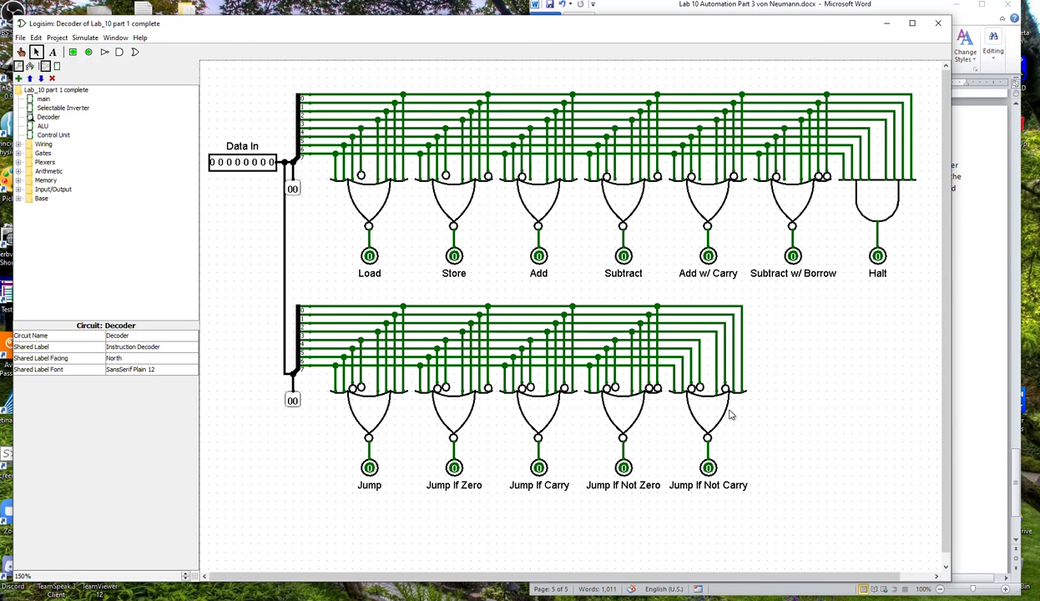
click(40, 100)
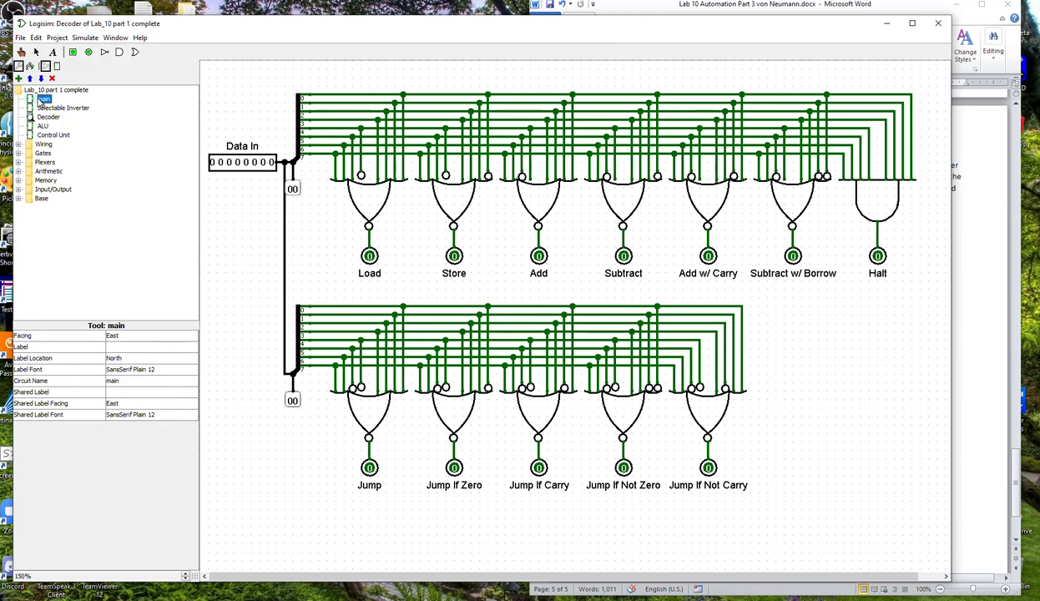
double_click(41, 99)
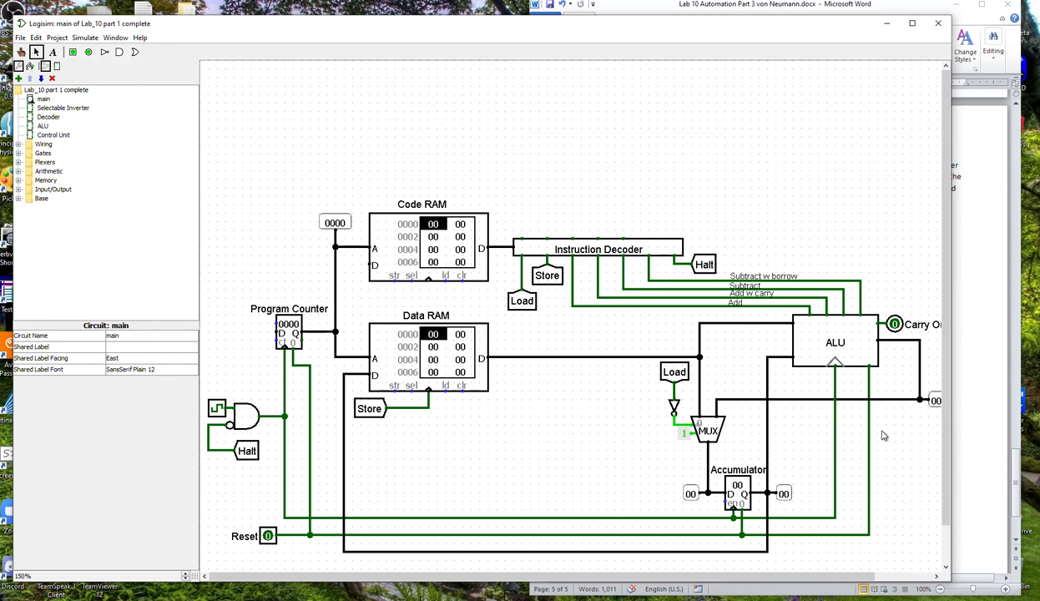
Switch to the Word lab document and find the section on making a Program Counter sub-circuit.
click(953, 424)
scroll(875, 386, up, 6)
scroll(876, 387, up, 12)
scroll(876, 386, up, 10)
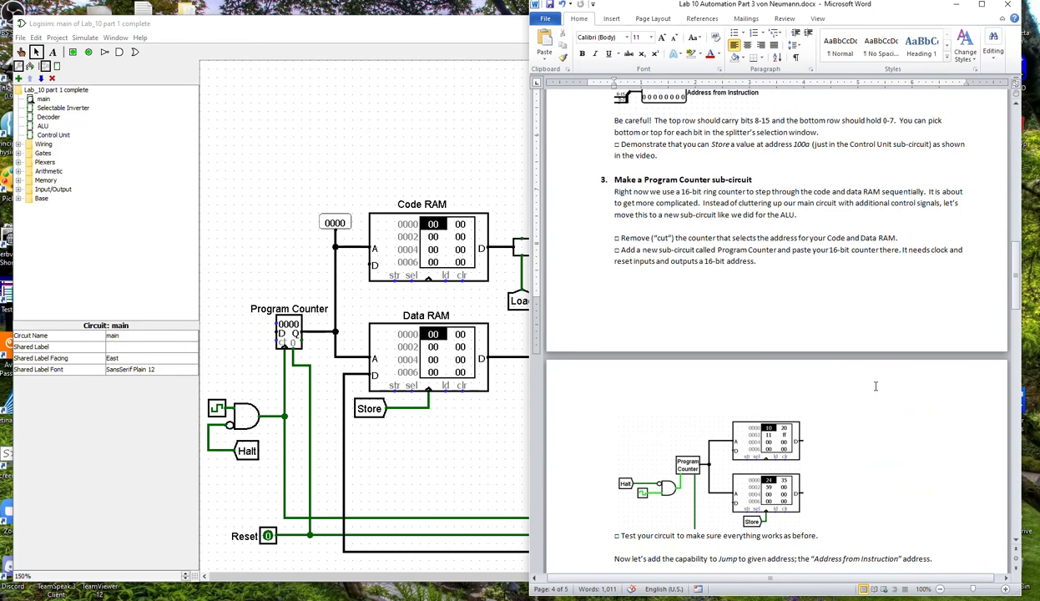
Inspect the Program Counter's properties in the main circuit and bring up the Lab7 Ripple Counter circuit.
click(294, 341)
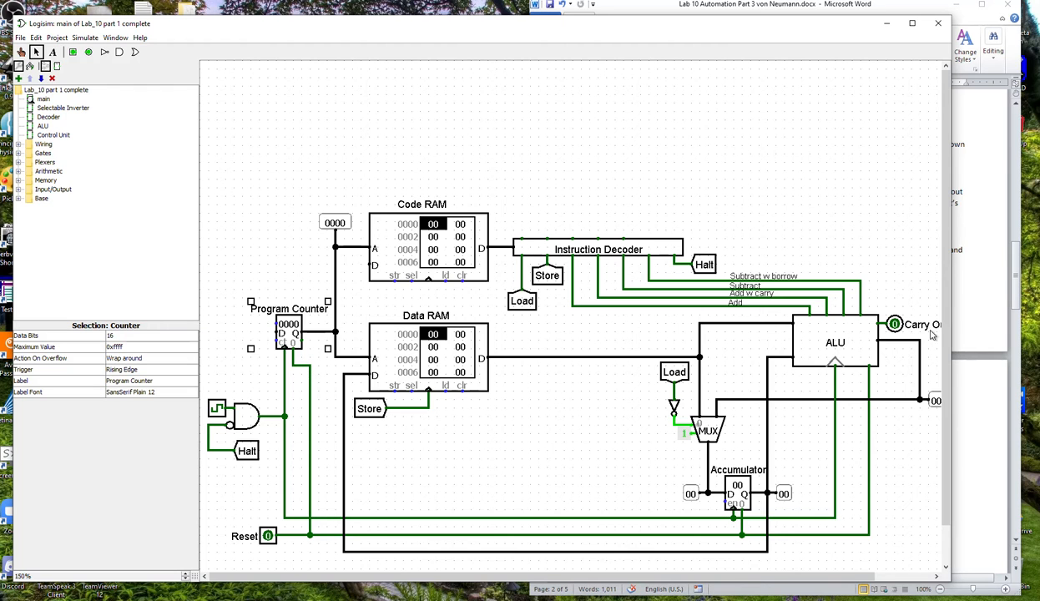
click(1038, 179)
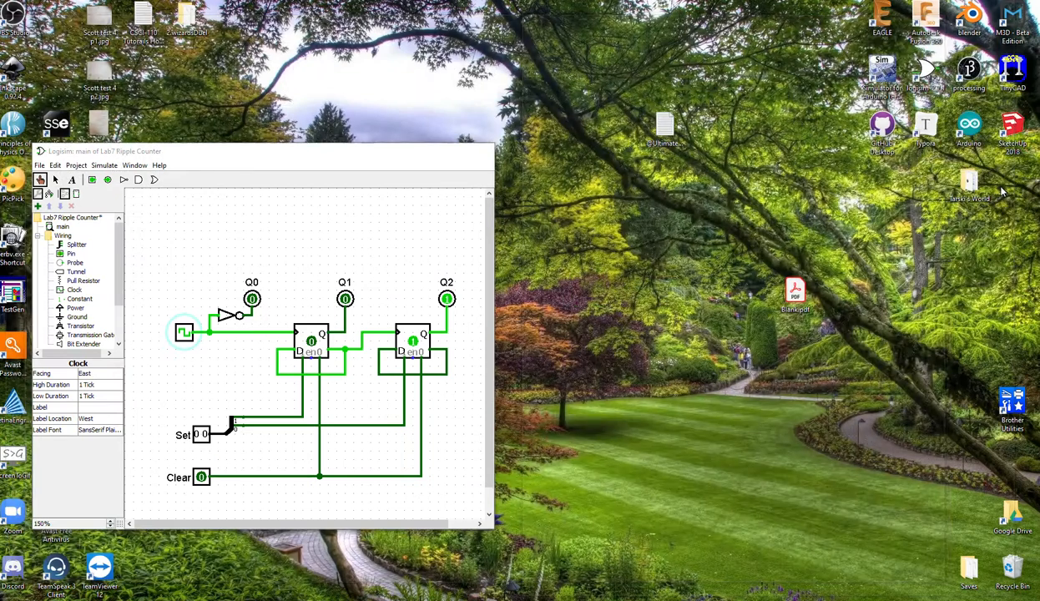
click(978, 188)
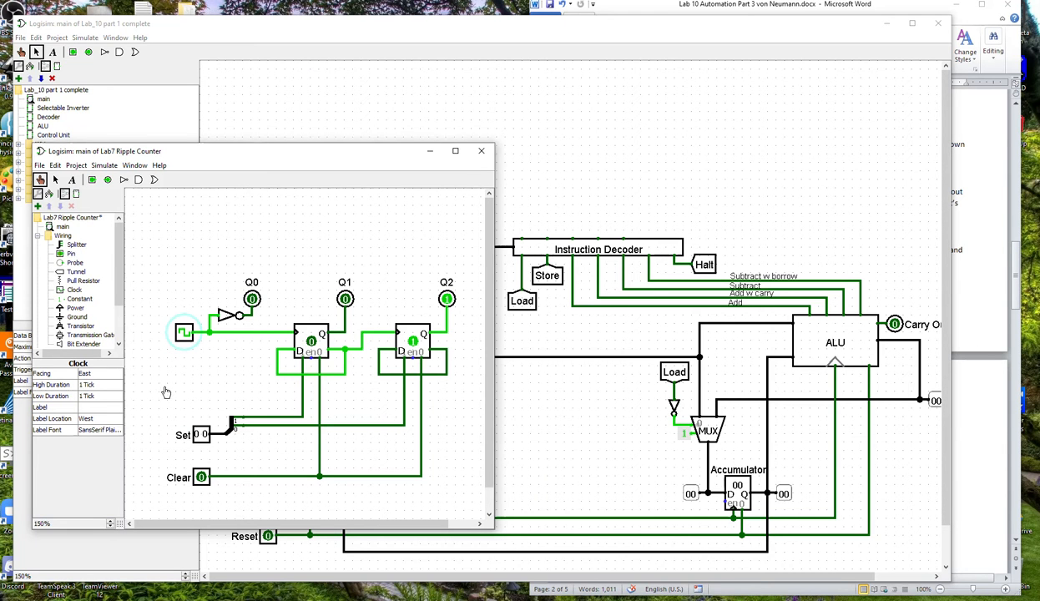
click(56, 179)
drag(137, 373, 460, 515)
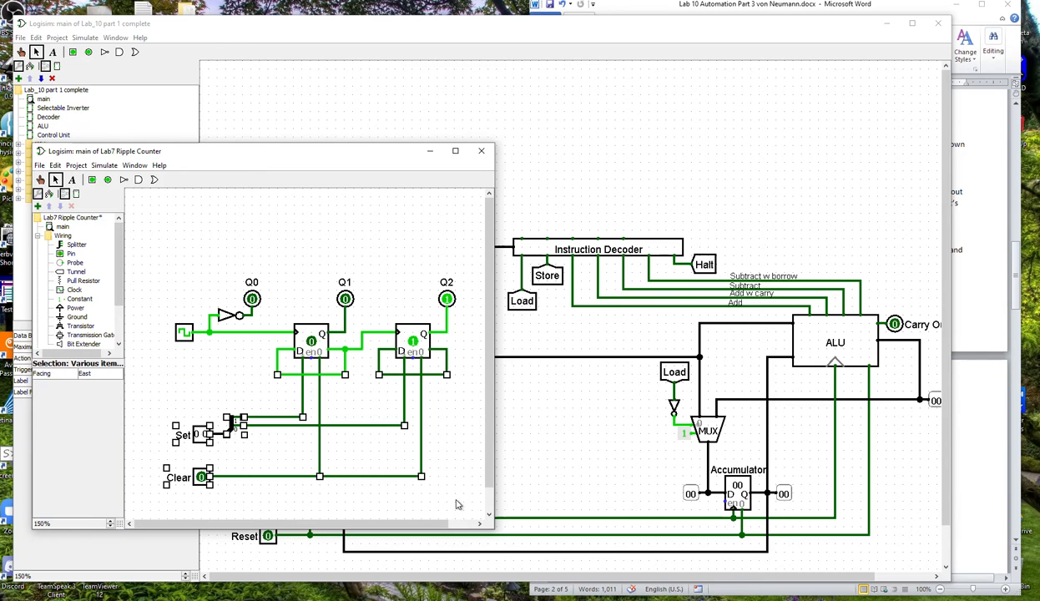
key(Delete)
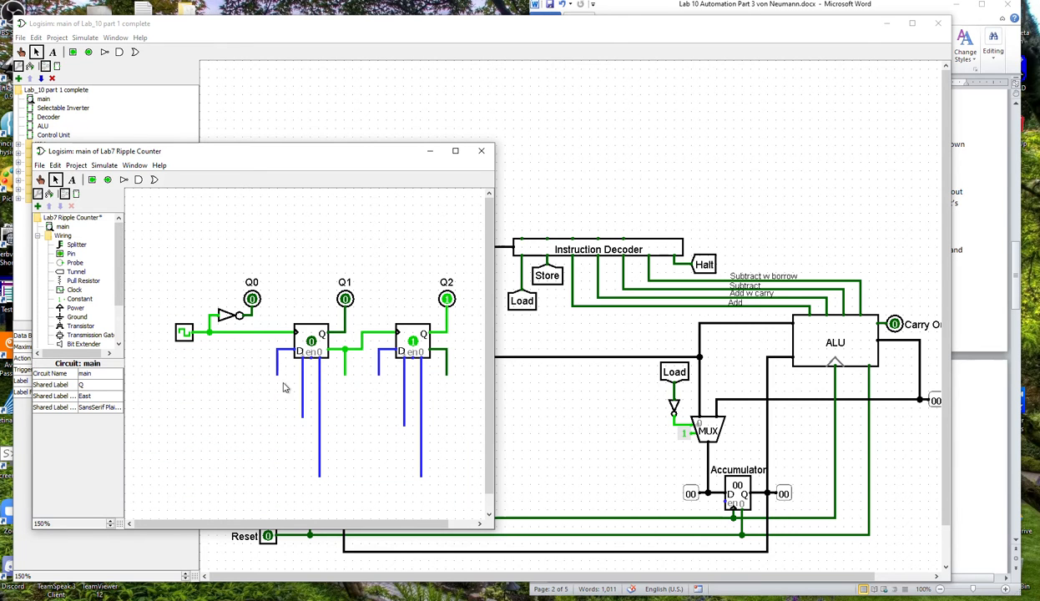
click(39, 180)
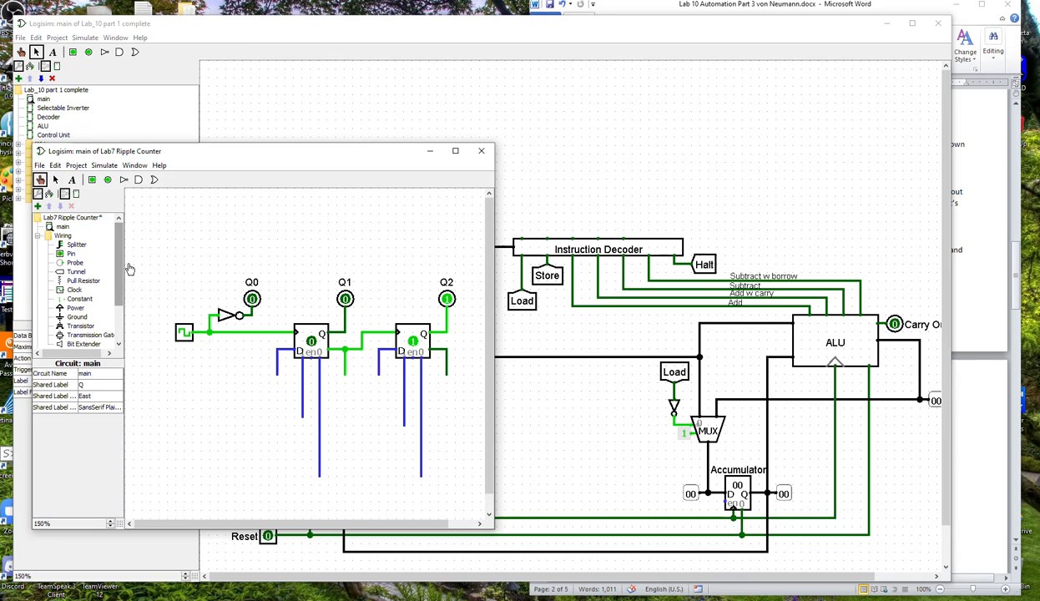
click(185, 333)
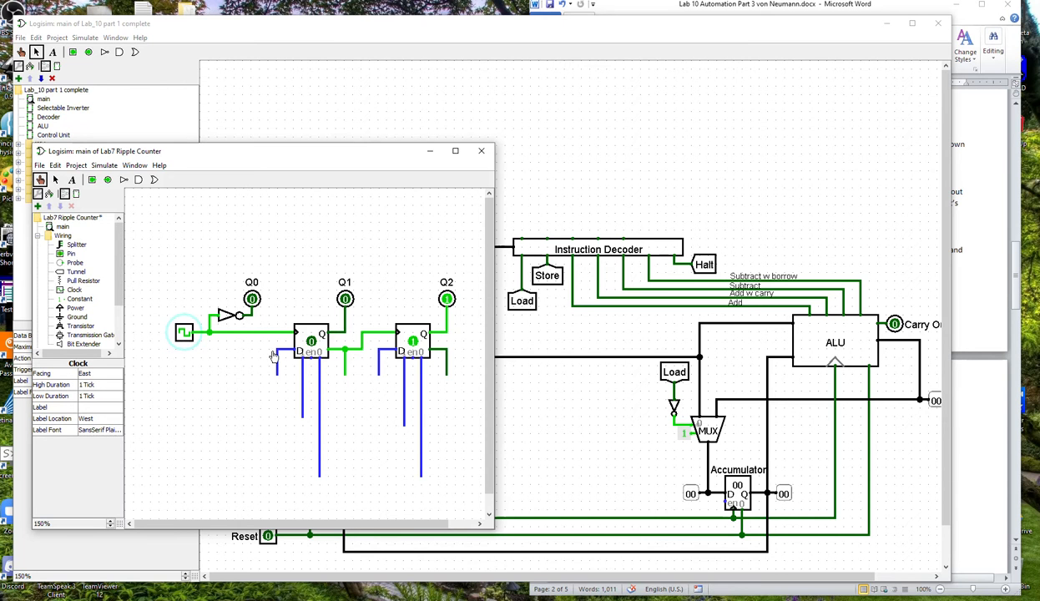
key(ctrl+v)
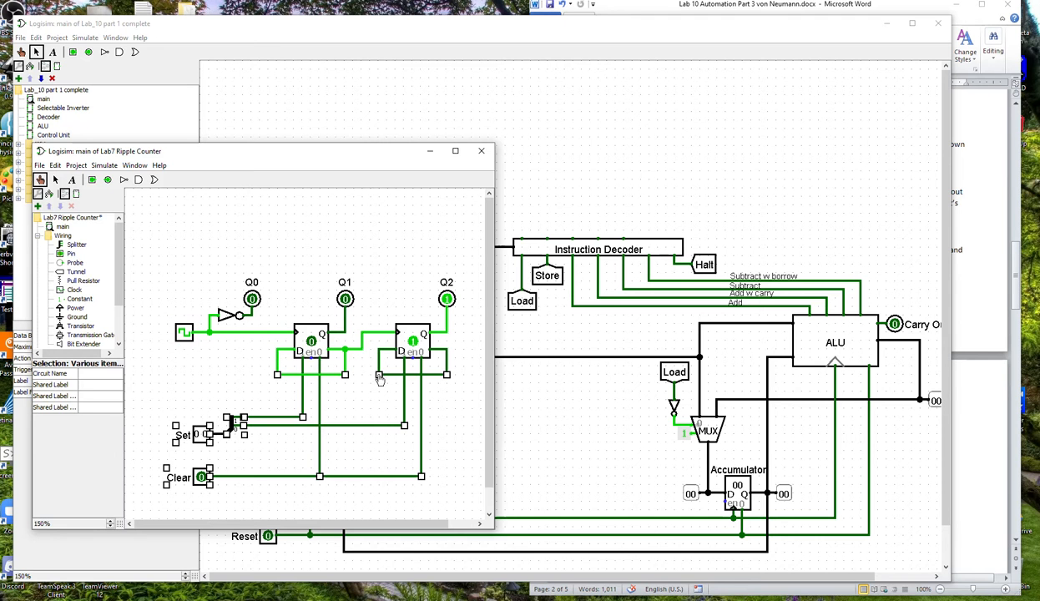
click(36, 54)
mouse_move(983, 216)
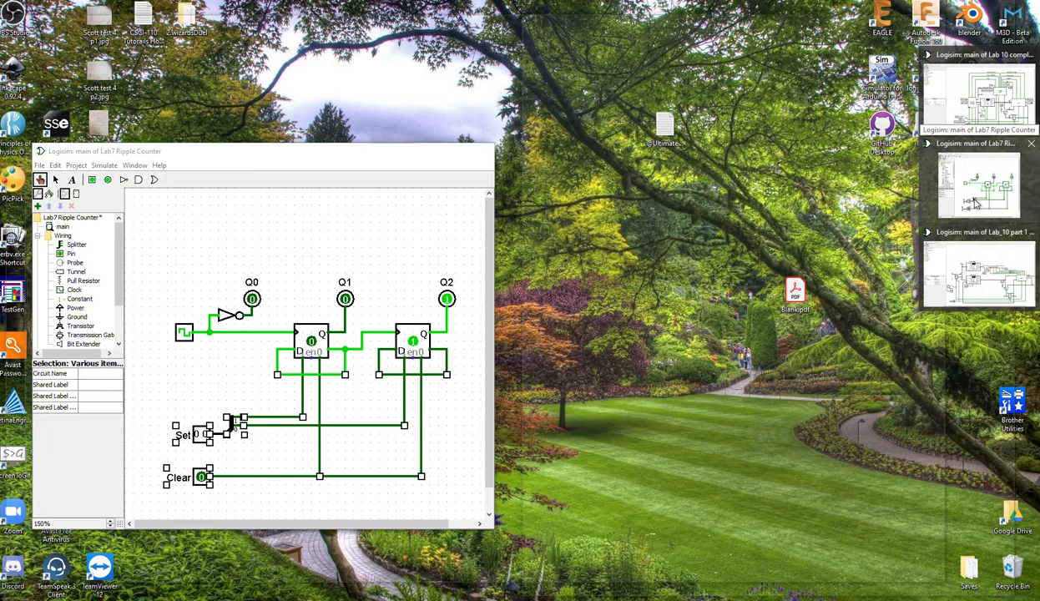
click(967, 205)
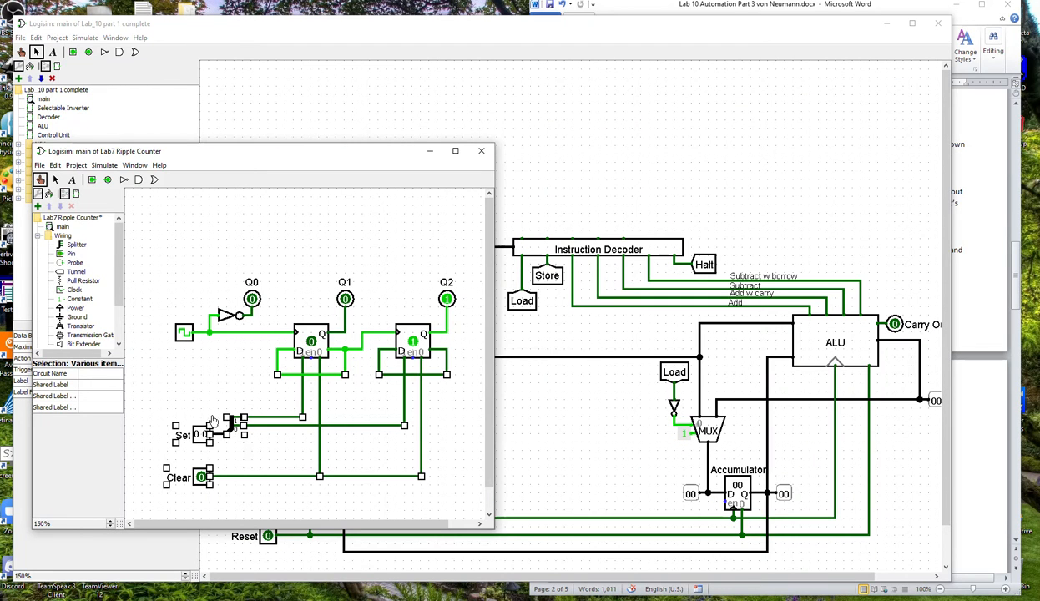
click(55, 181)
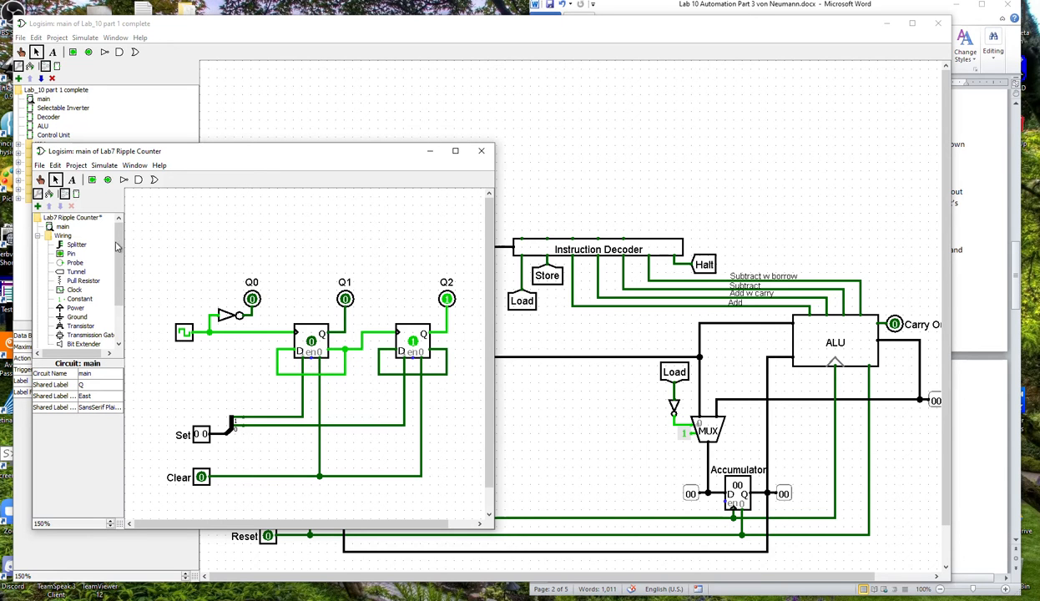
Toggle the high bit of the ripple counter's Set input on and off, and pulse Clear to reset both flip-flops.
click(40, 179)
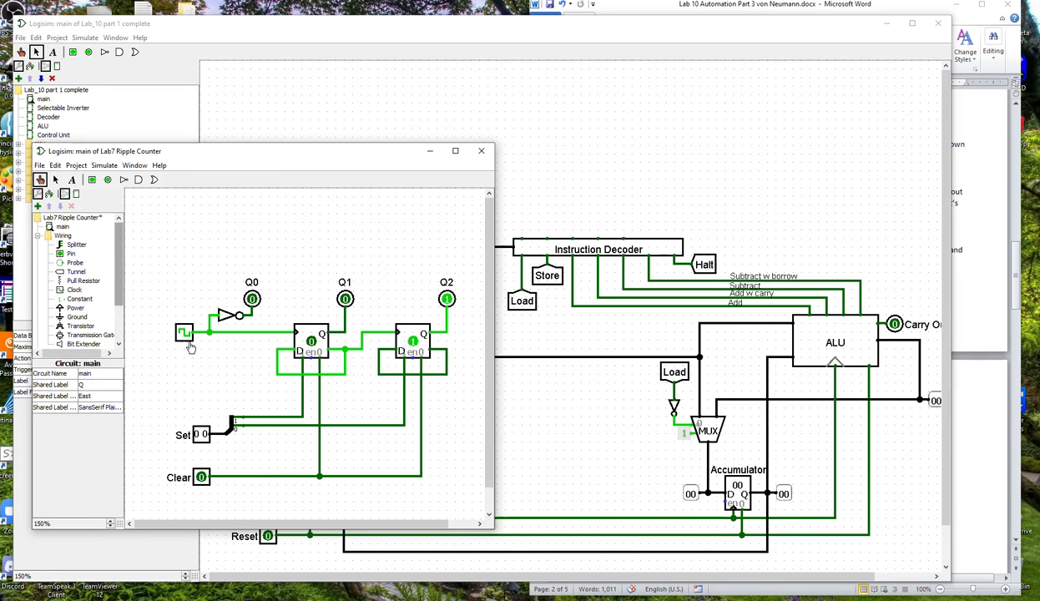
click(197, 434)
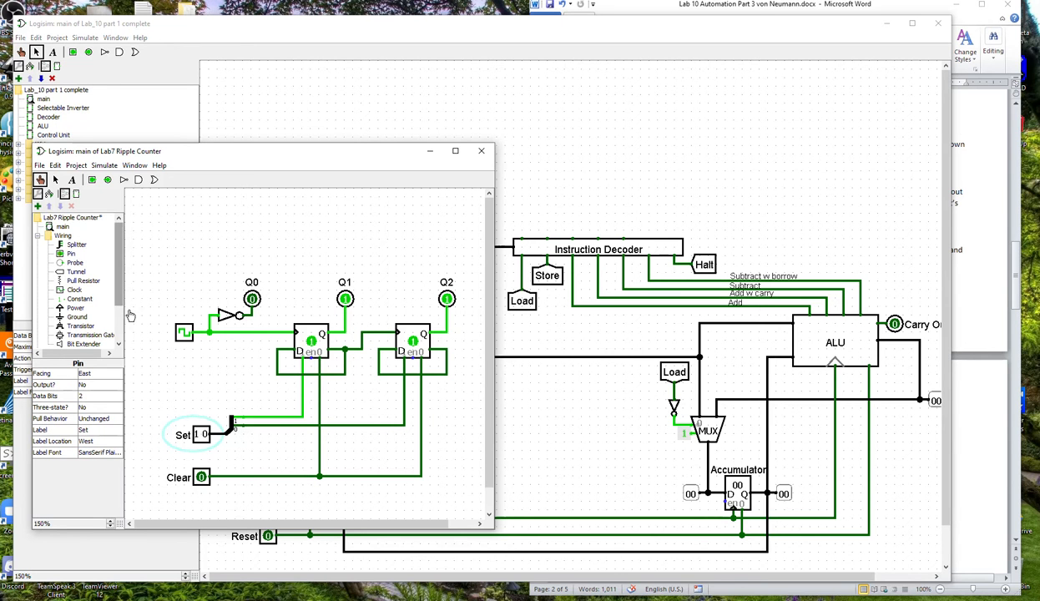
click(196, 434)
click(202, 478)
click(203, 478)
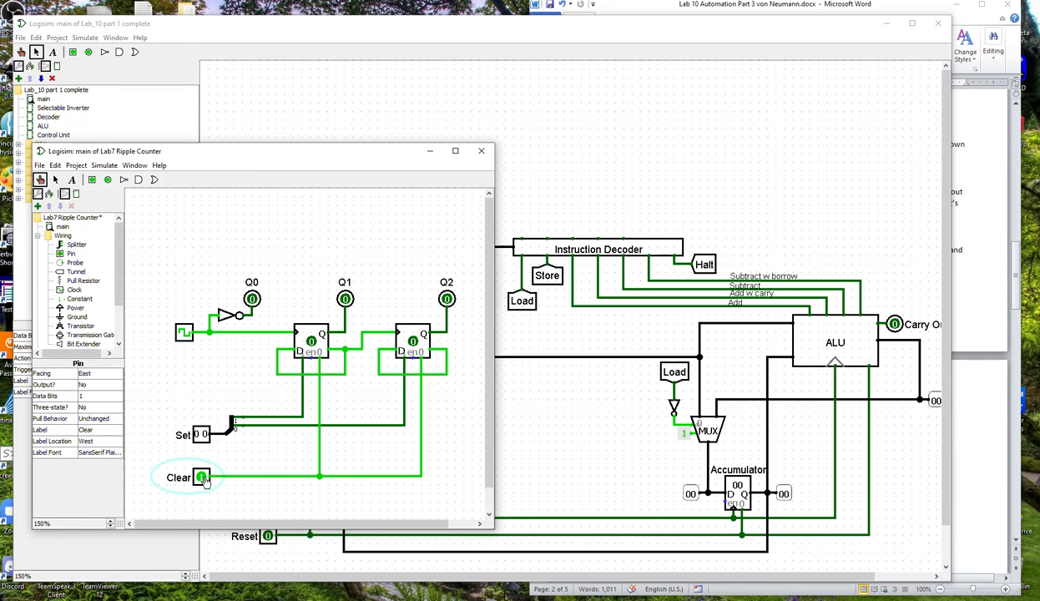
click(201, 476)
Preset Q1 by switching Set to 10 and back to 00, and step the clock to advance the ripple counter.
click(197, 434)
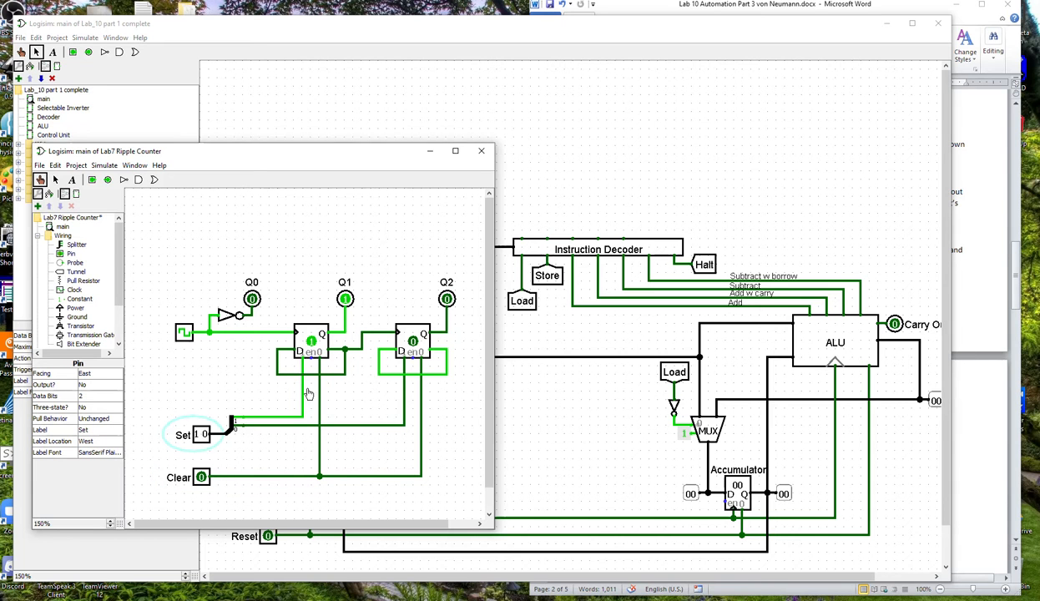
click(197, 436)
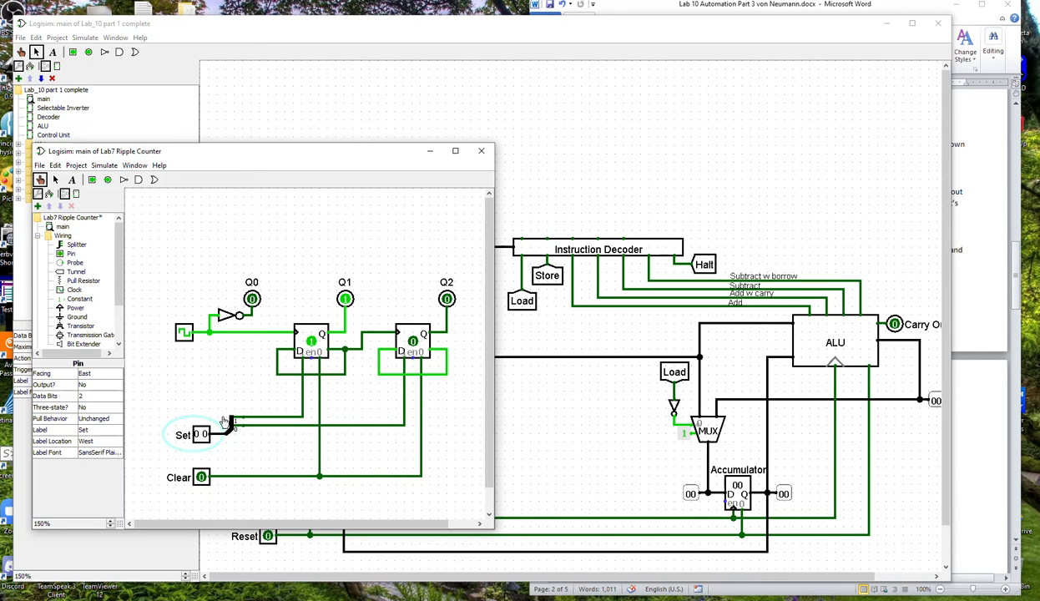
click(183, 335)
click(182, 336)
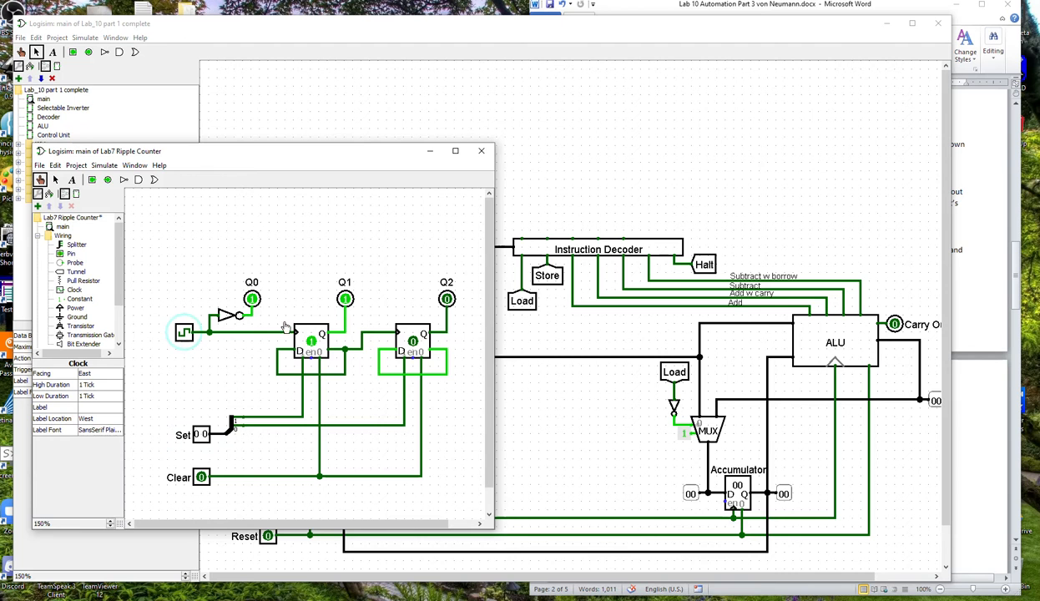
click(184, 333)
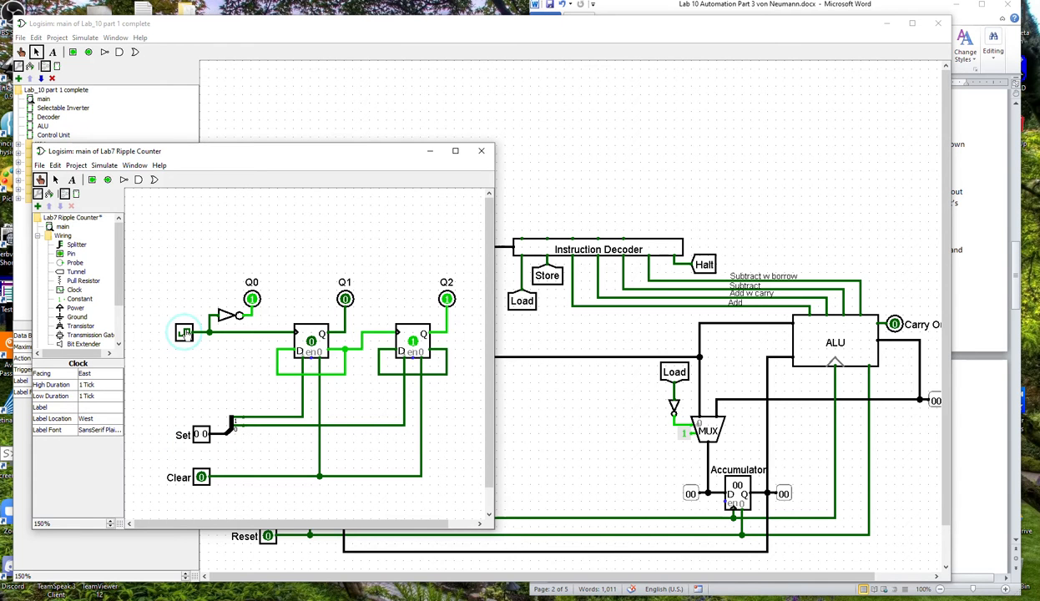
Step the ripple counter's clock once more to advance the count.
click(184, 334)
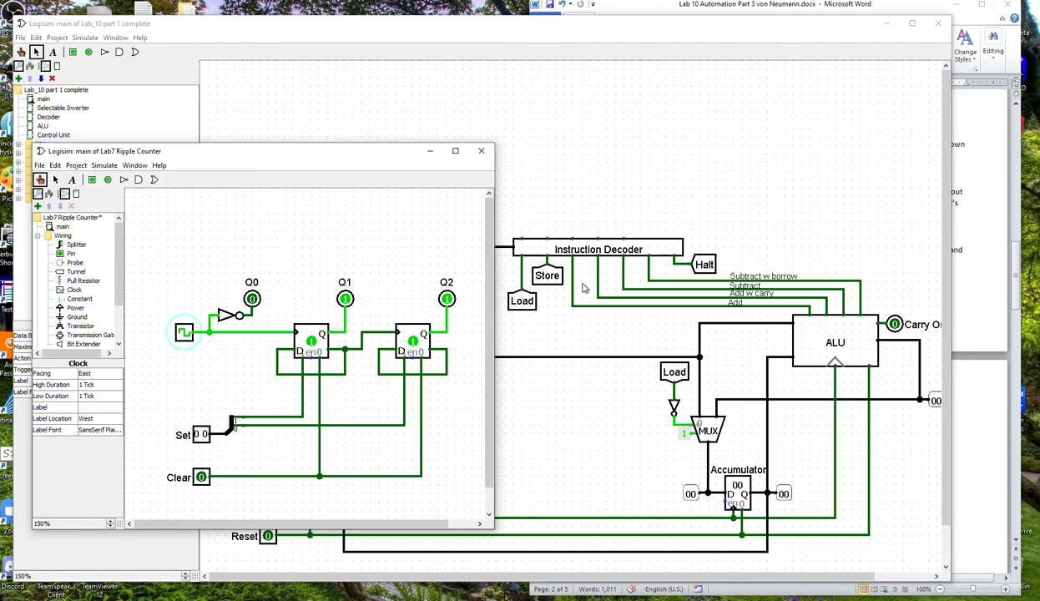
Cut the Program Counter out of the Lab_10 part 1 main circuit and add a new circuit named Program Counter.
click(527, 50)
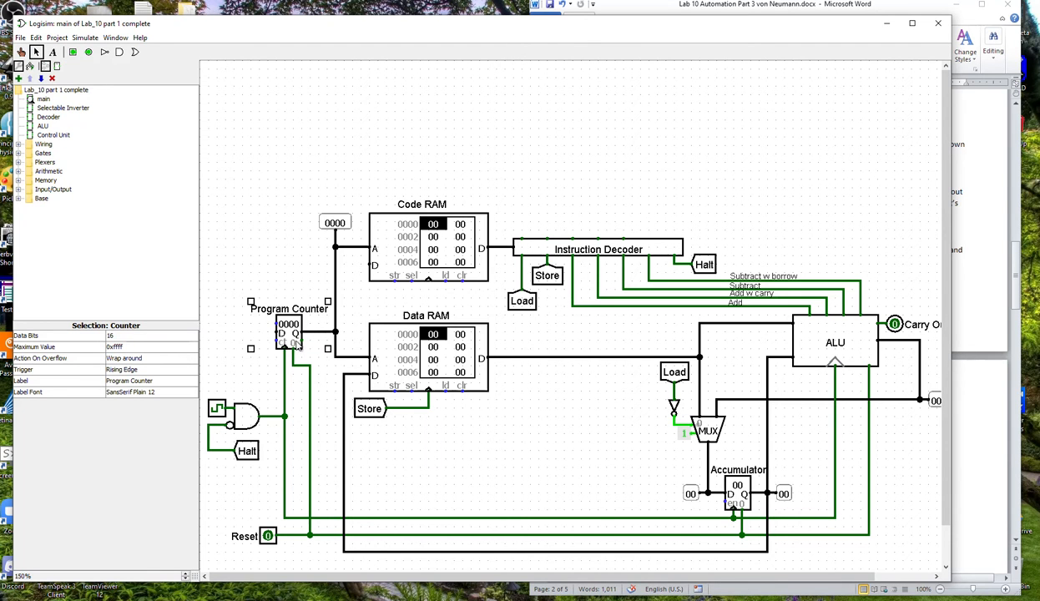
key(Delete)
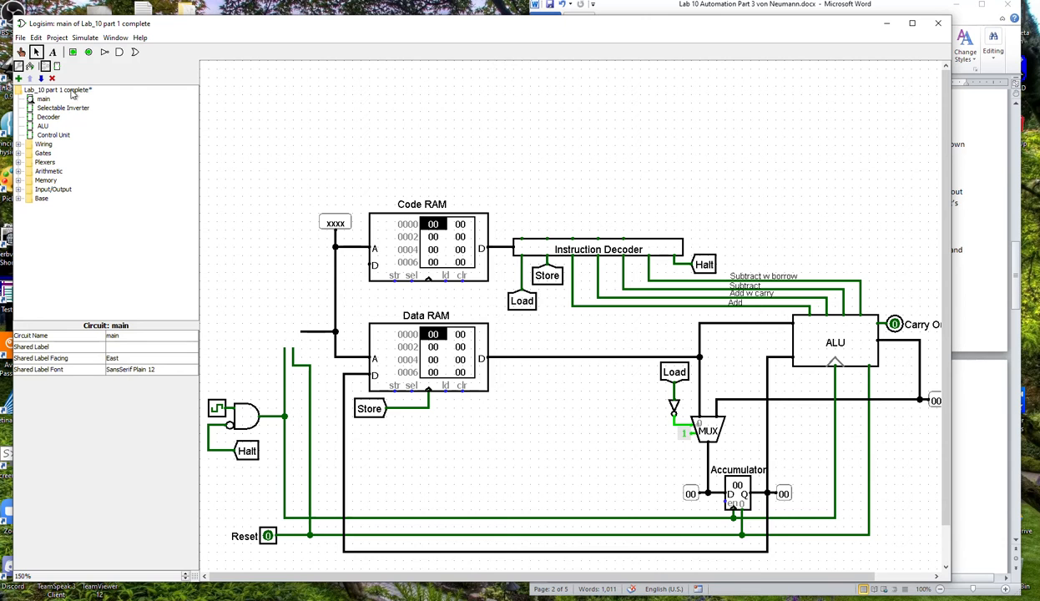
right_click(62, 93)
click(92, 95)
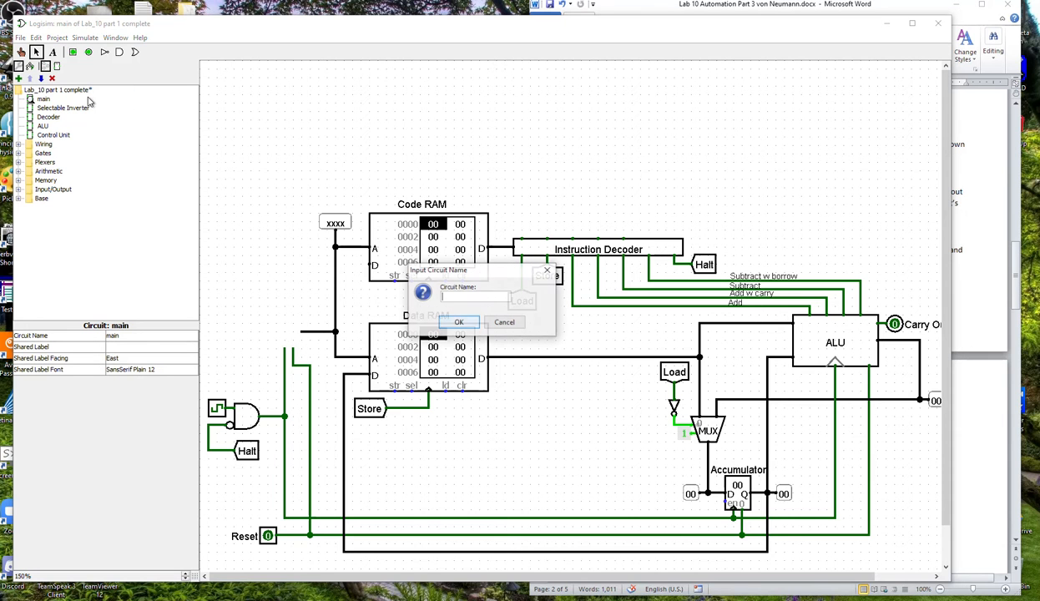
text(Program Counter)
key(Return)
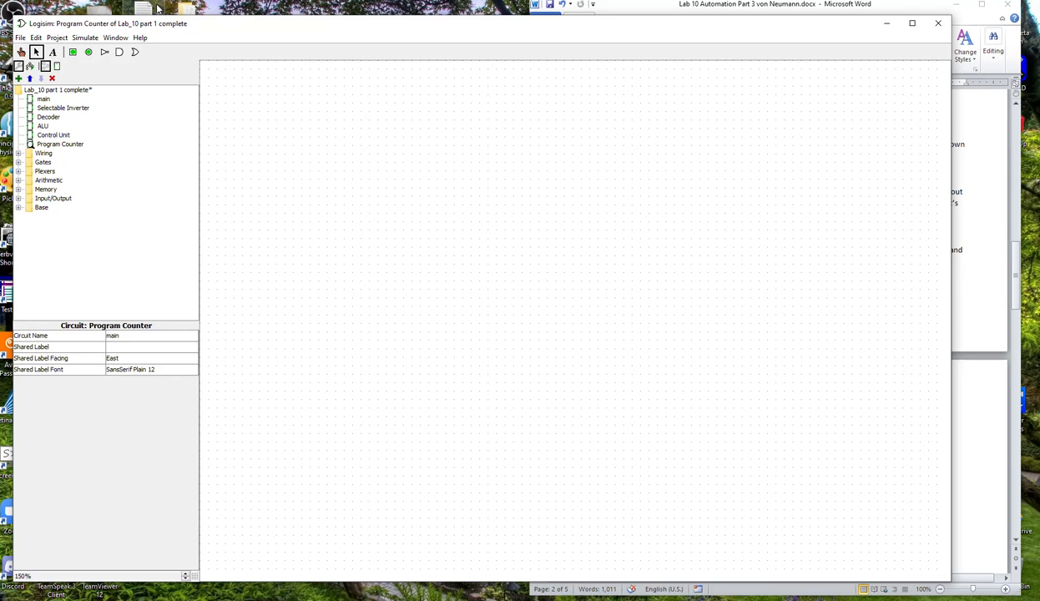
Paste the 16-bit counter into the new circuit and move it up and to the right, leaving room for input pins.
key(ctrl+v)
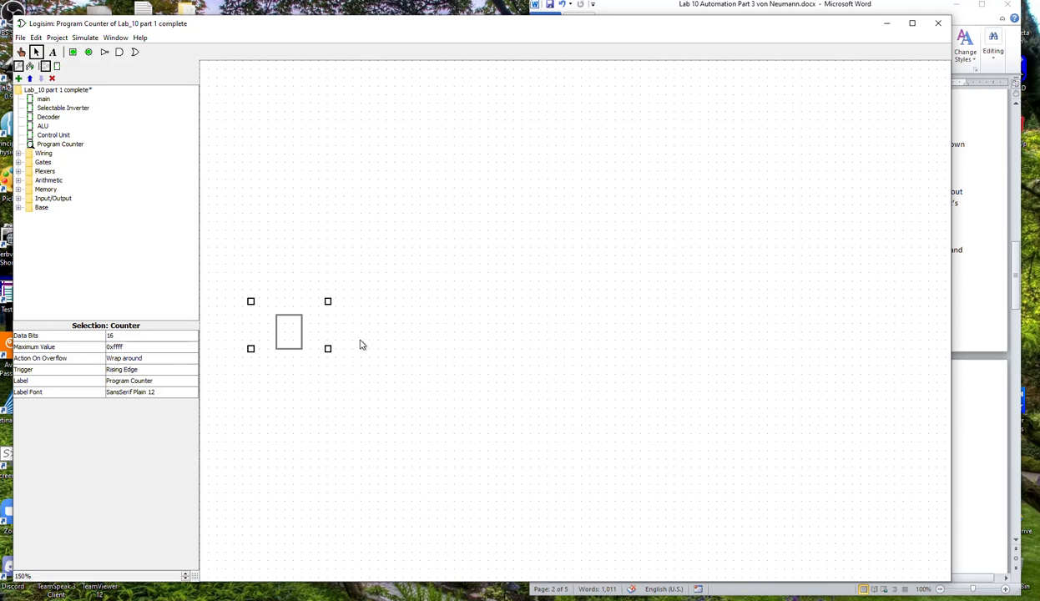
click(357, 368)
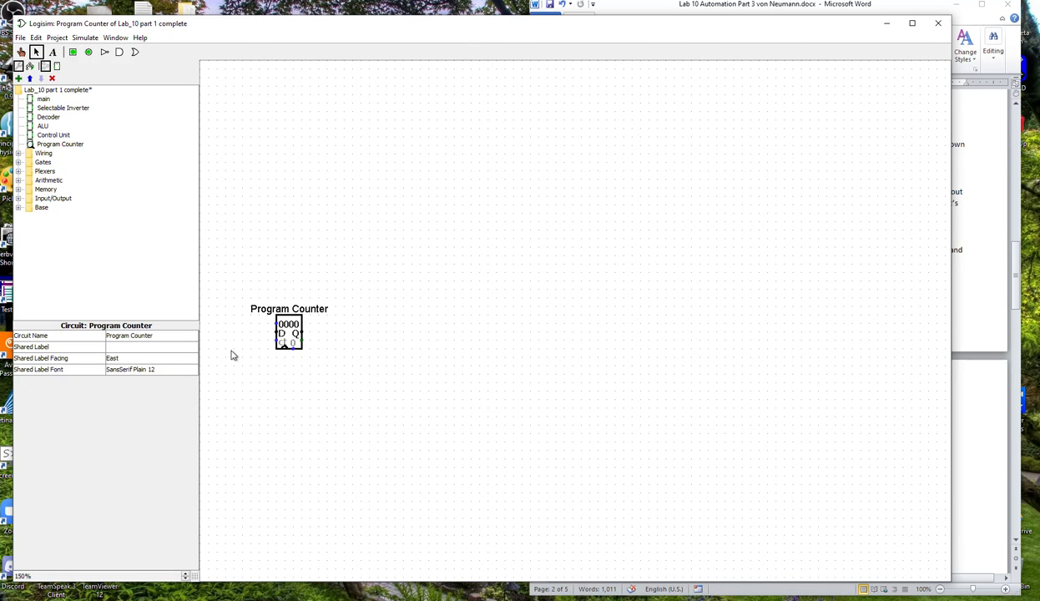
click(292, 342)
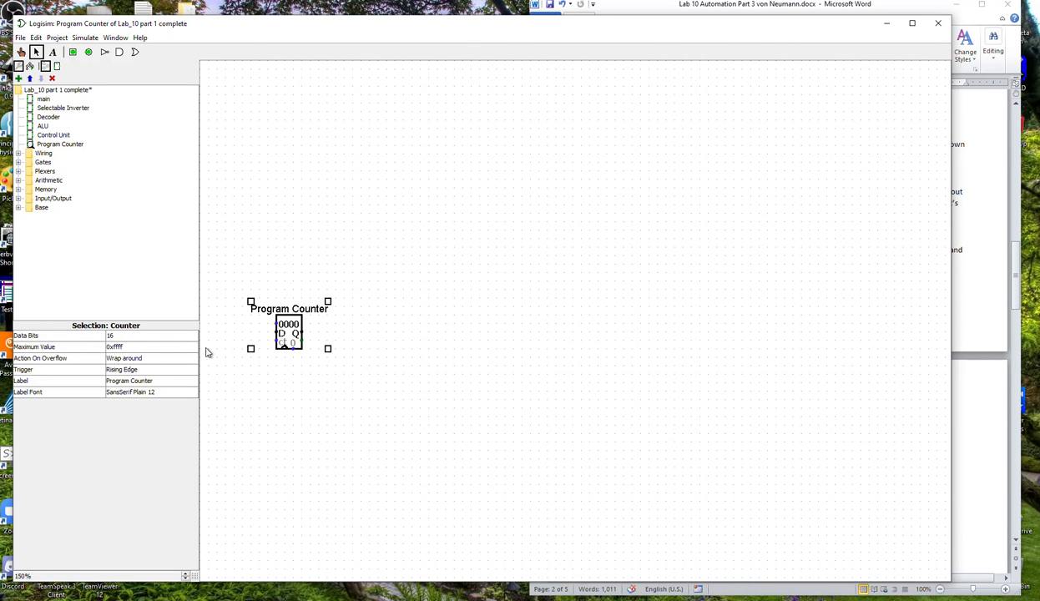
click(338, 258)
click(286, 287)
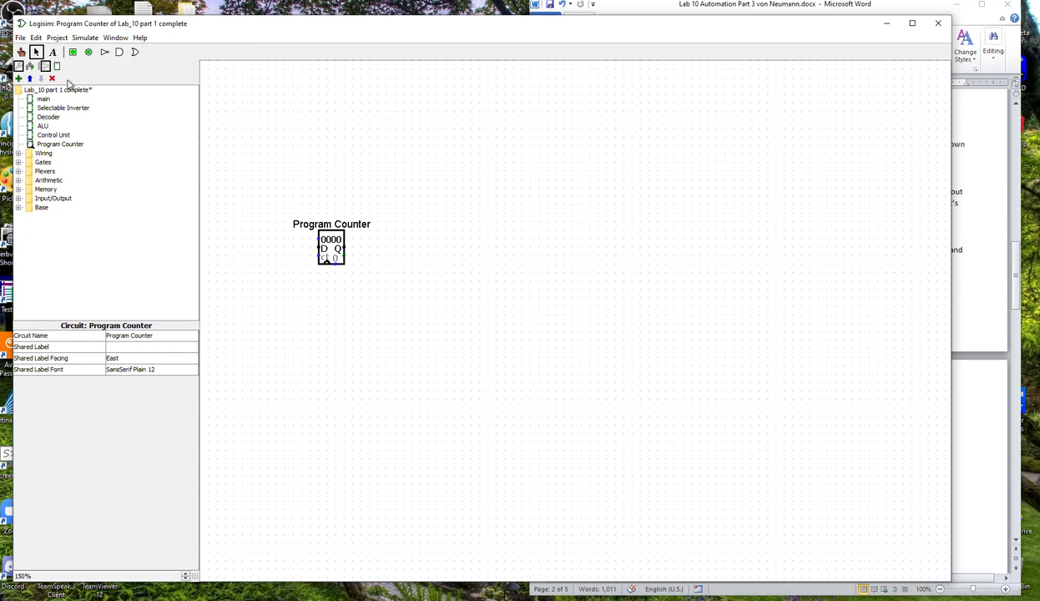
Add an input pin below and left of the counter and label it Clock.
click(72, 52)
click(267, 287)
click(129, 392)
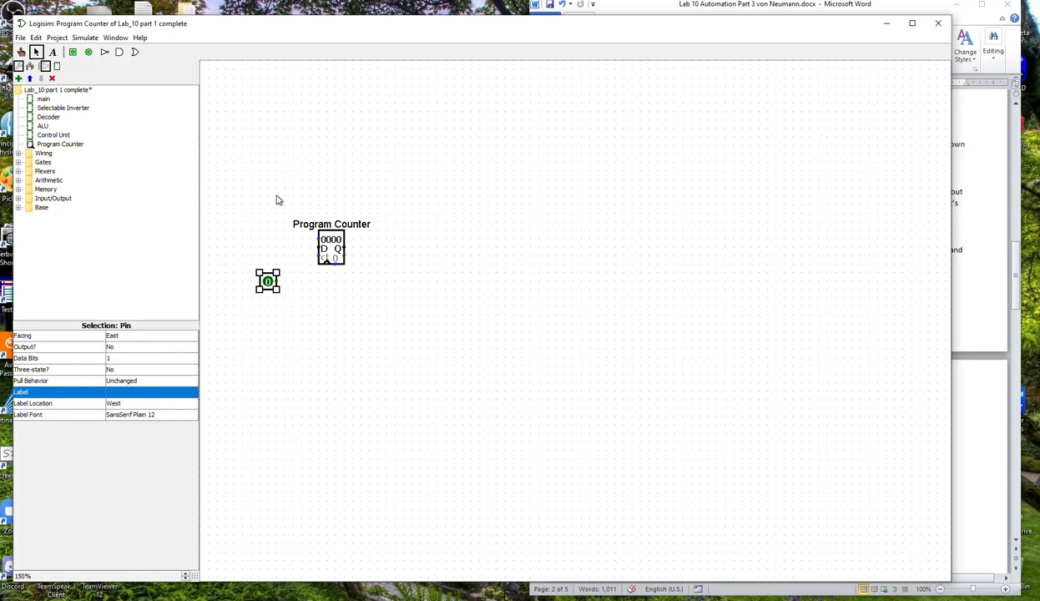
click(147, 390)
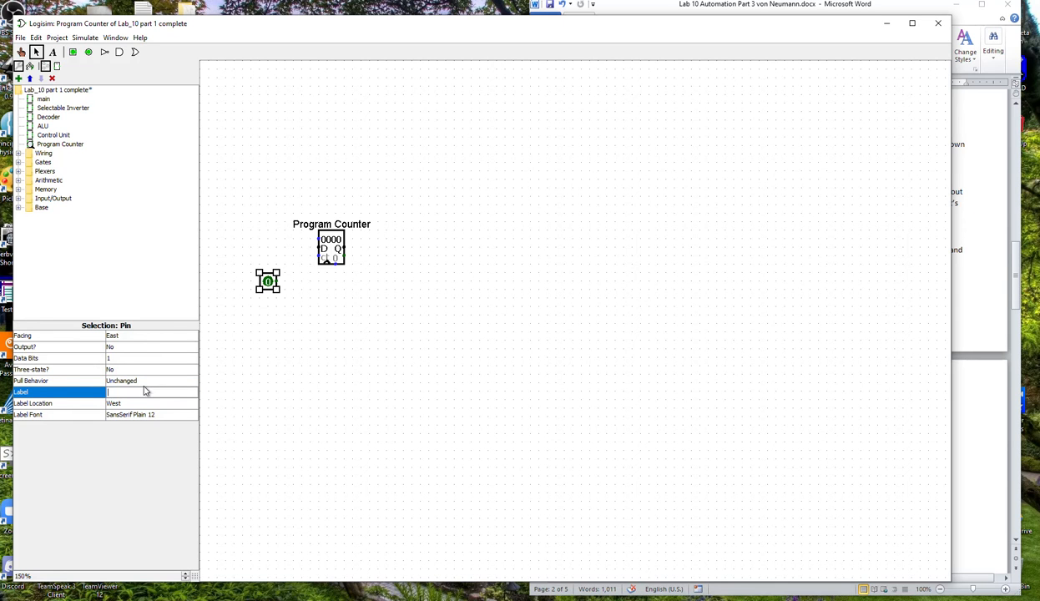
text(Clock)
key(Return)
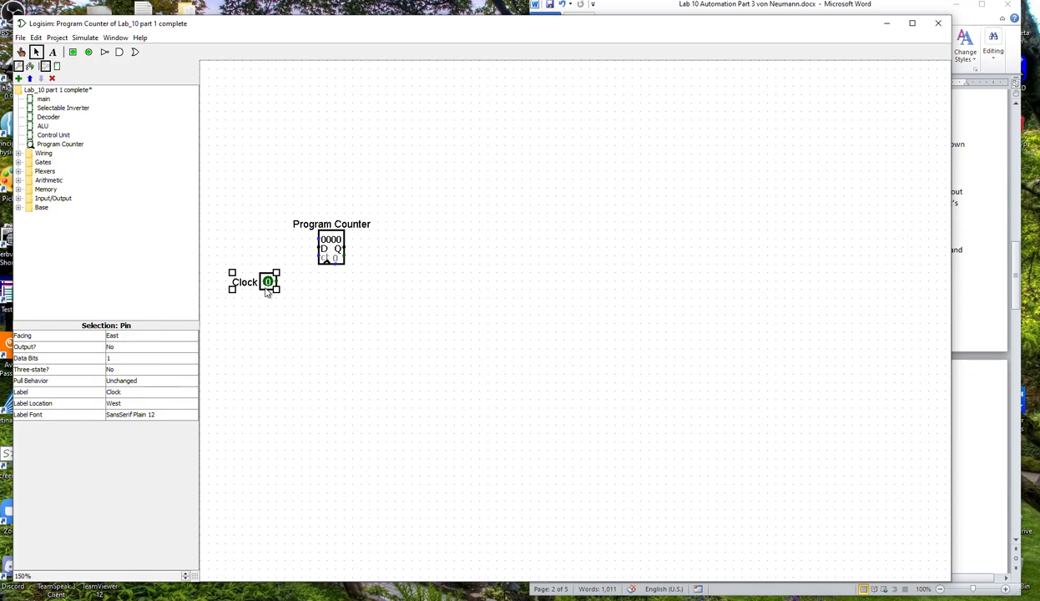
Duplicate the Clock pin, place the copy directly beneath it, and label the copy Reset.
key(ctrl+d)
click(277, 315)
drag(277, 294, 272, 316)
click(128, 392)
key(Return)
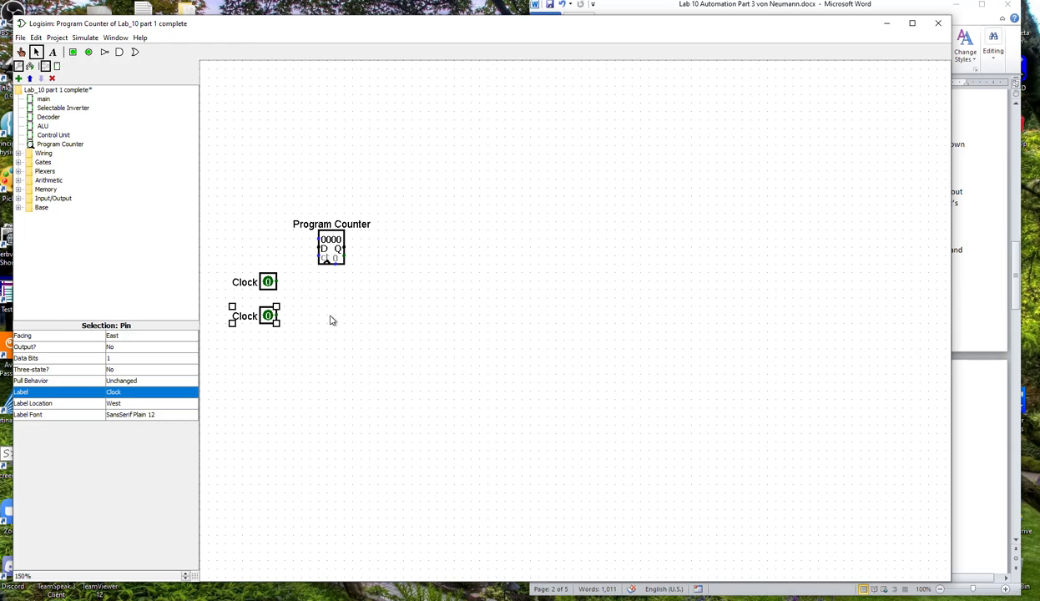
click(130, 381)
click(235, 387)
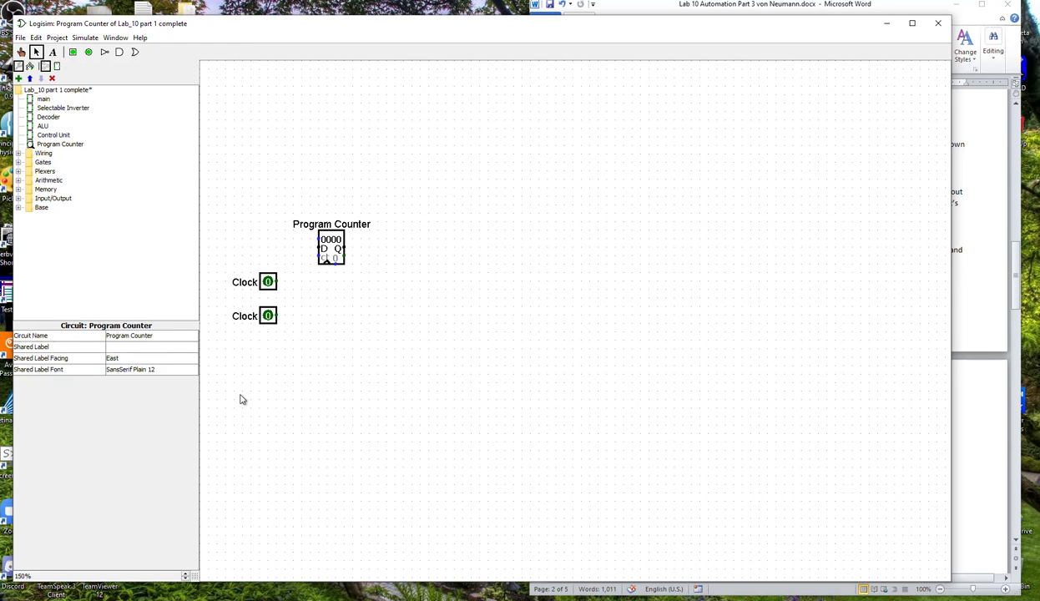
click(262, 311)
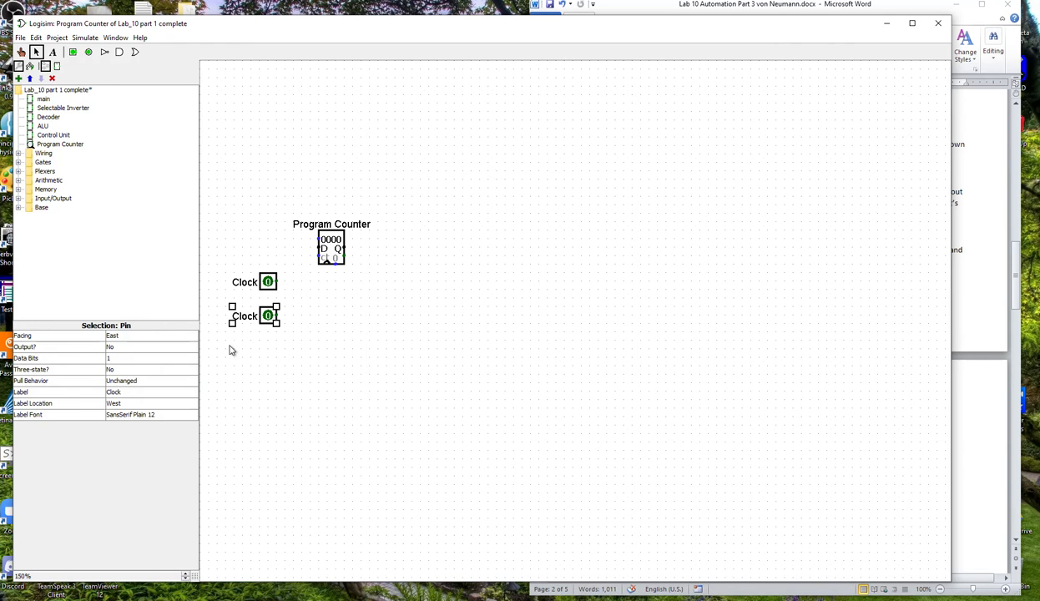
click(121, 392)
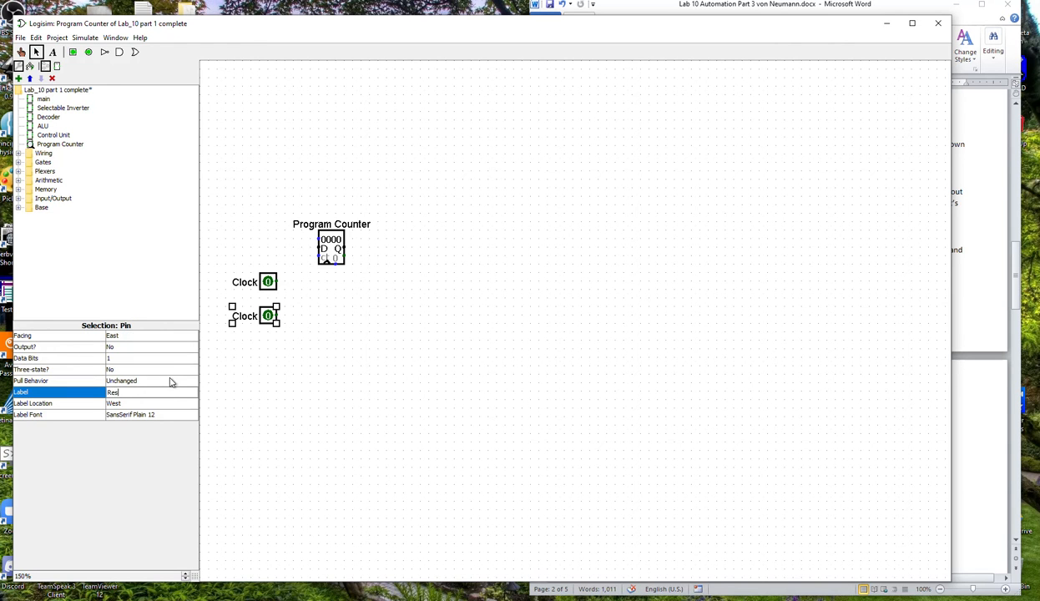
key(Return)
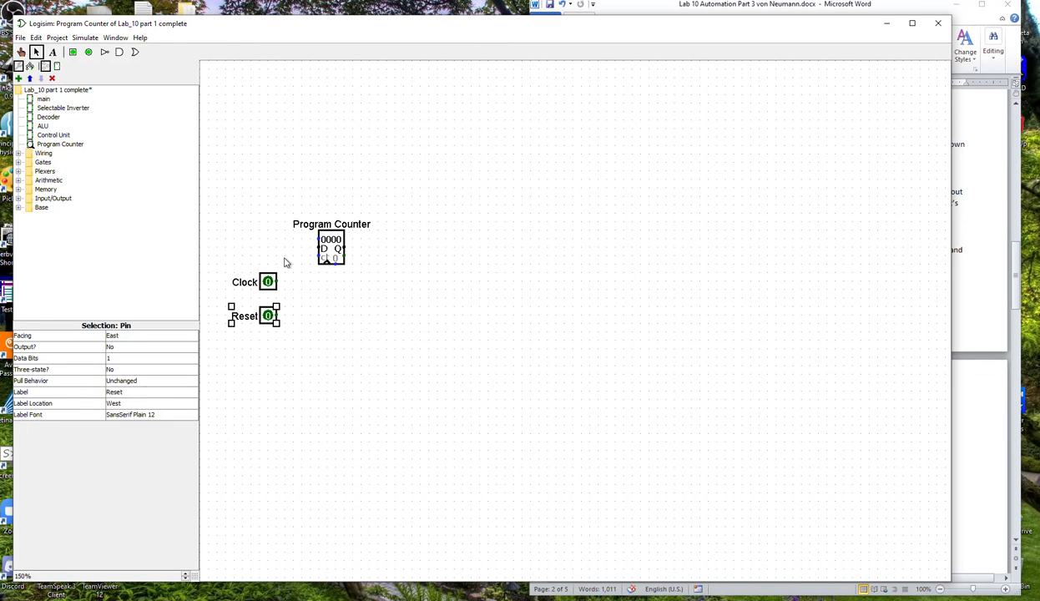
Wire the Clock pin to the counter's clock input and the Reset pin to its clear input.
drag(277, 282, 327, 265)
mouse_move(279, 315)
mouse_down()
mouse_move(337, 273)
mouse_move(336, 262)
mouse_up()
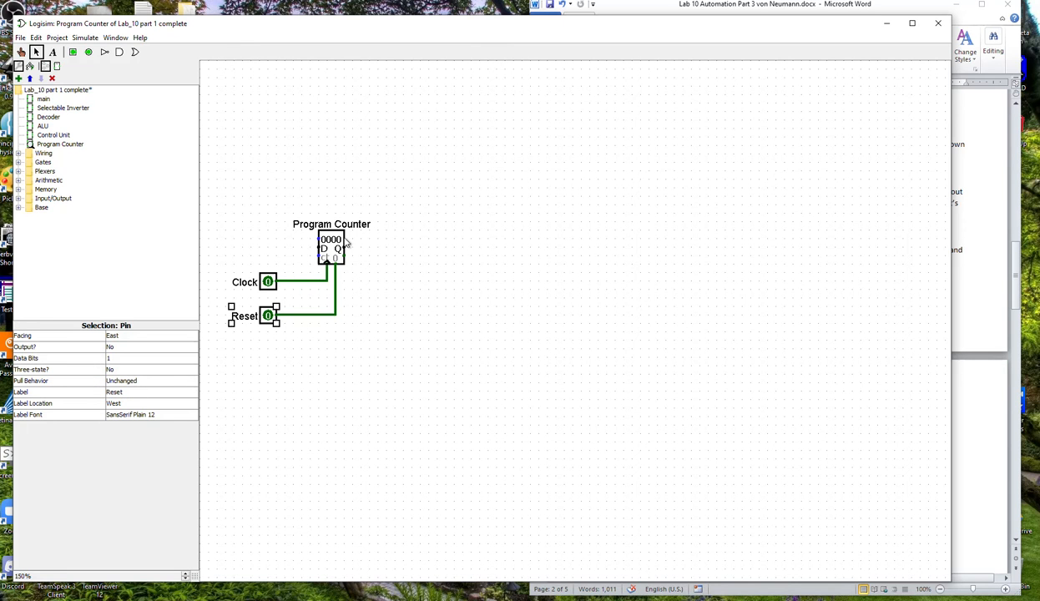
Place an output pin right of the counter, set it to 16 data bits, and wire it to the Q output.
click(87, 52)
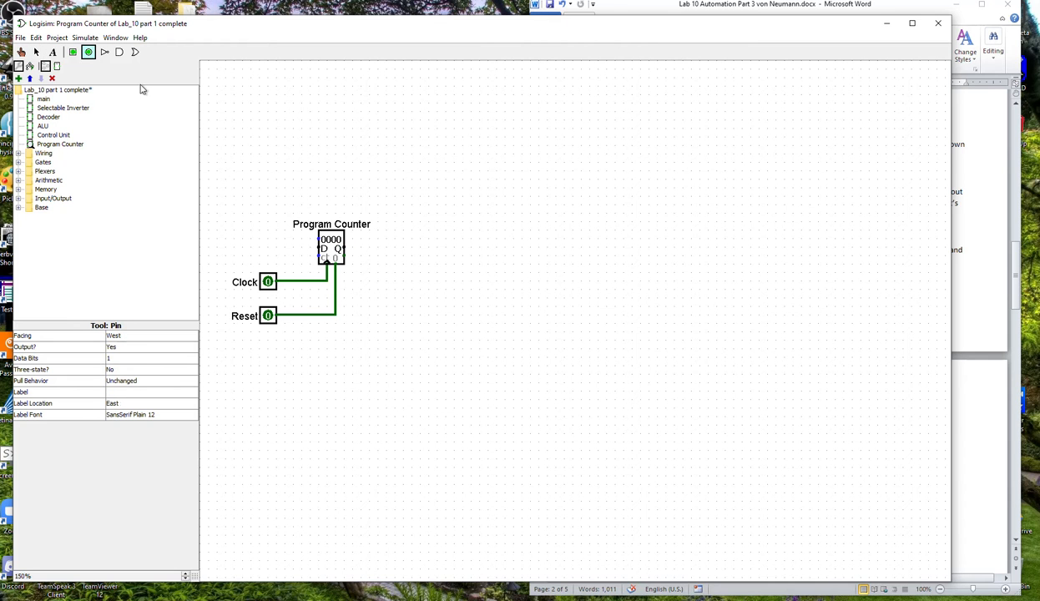
click(385, 248)
click(116, 357)
scroll(115, 439, down, 1)
click(131, 361)
scroll(133, 399, down, 5)
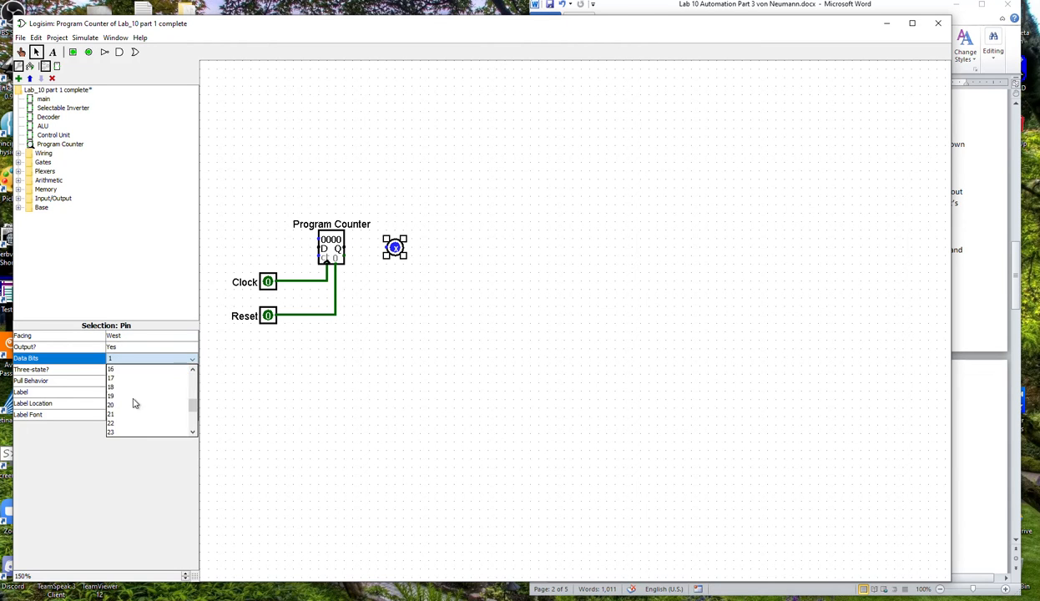
click(132, 369)
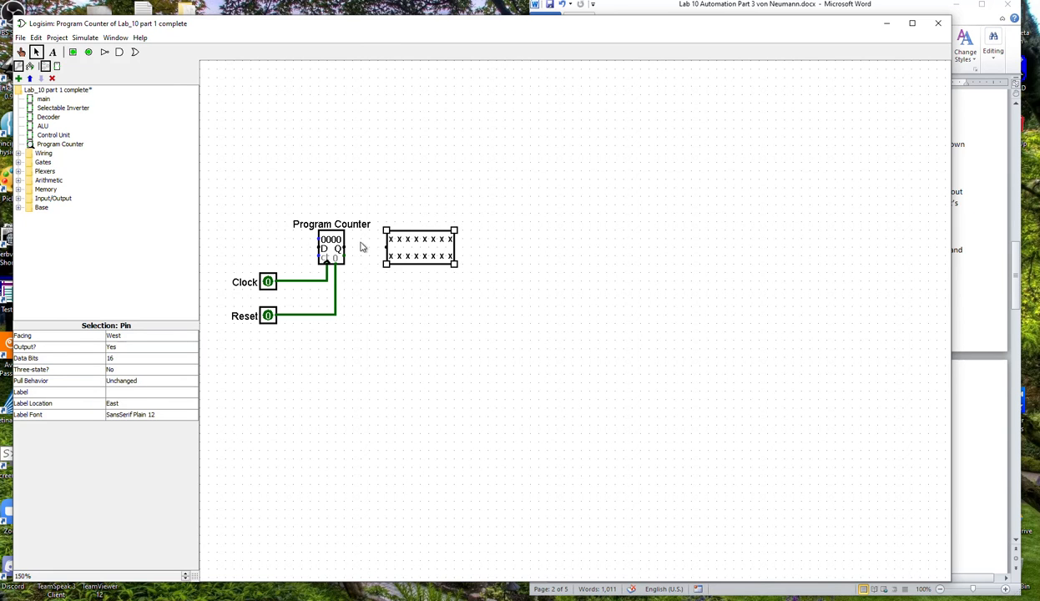
drag(343, 248, 386, 248)
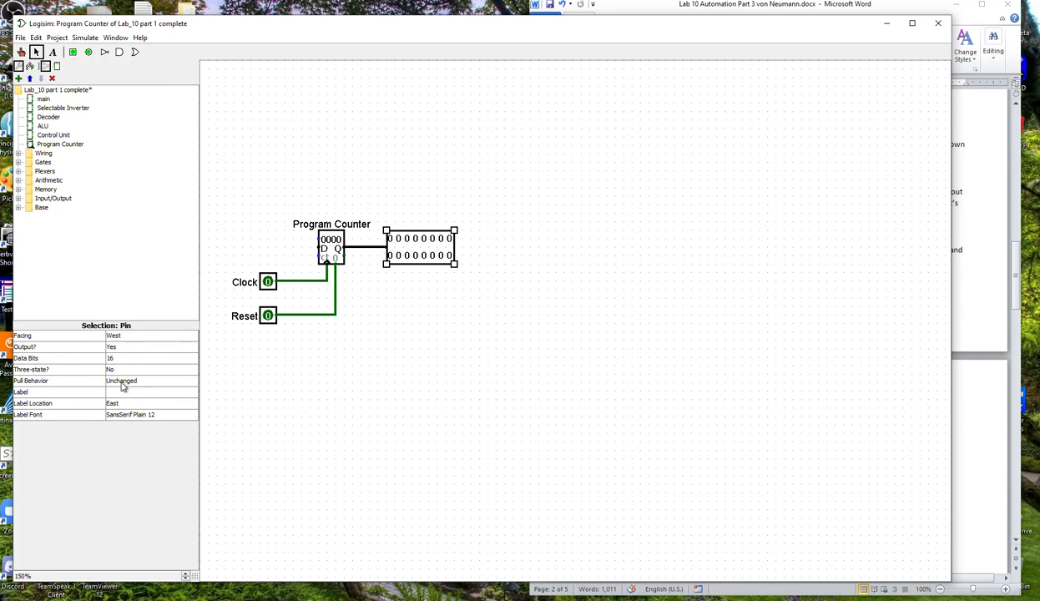
Label the 16-bit output pin Address.
click(290, 371)
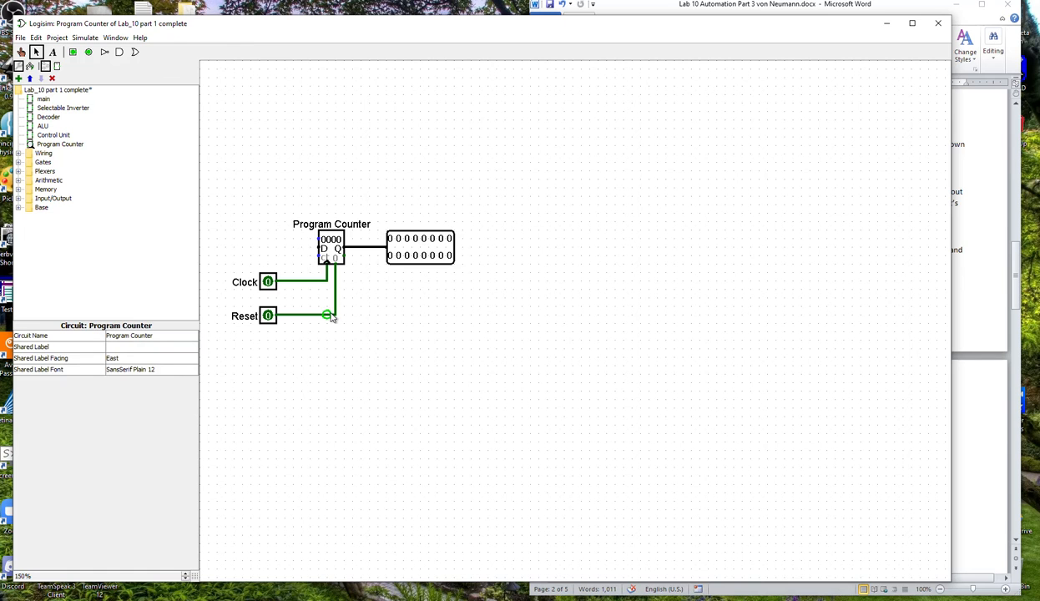
click(415, 246)
click(125, 390)
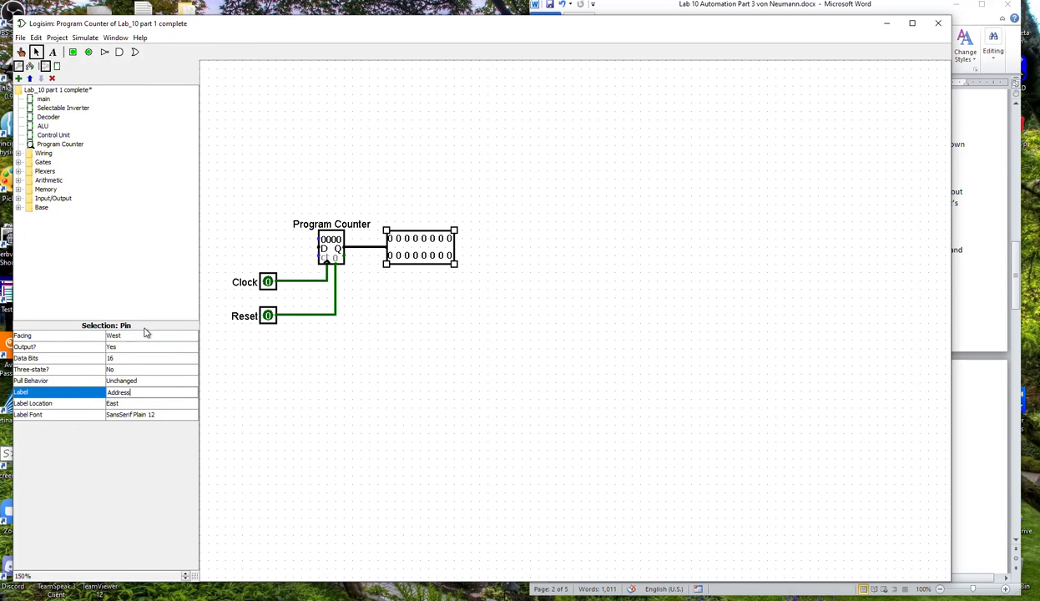
click(253, 346)
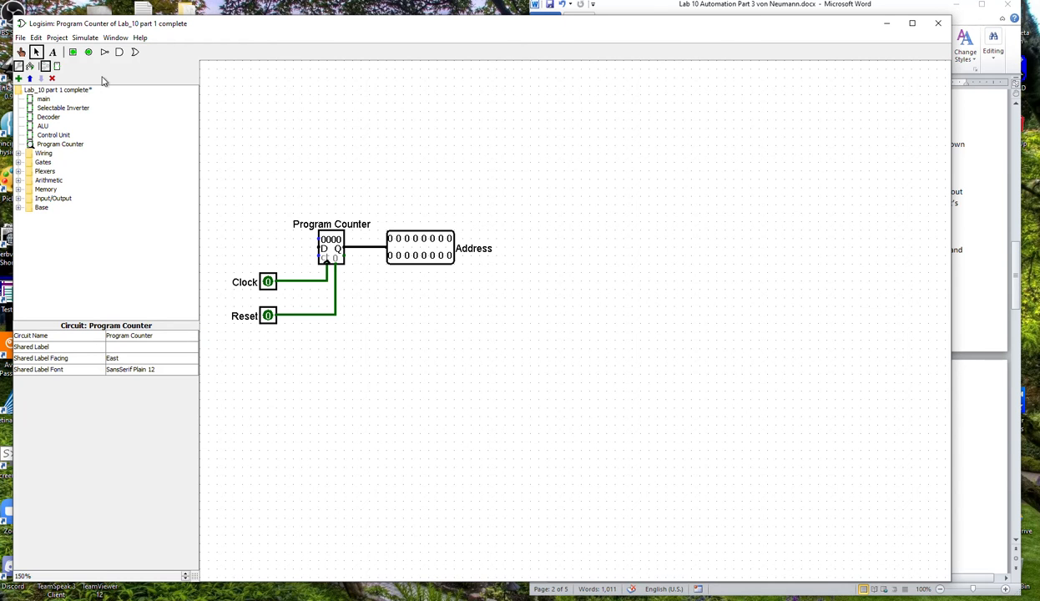
In the Program Counter's appearance, move the Clock and Reset ports to the bottom edge and put the notch above the Clock port.
click(57, 67)
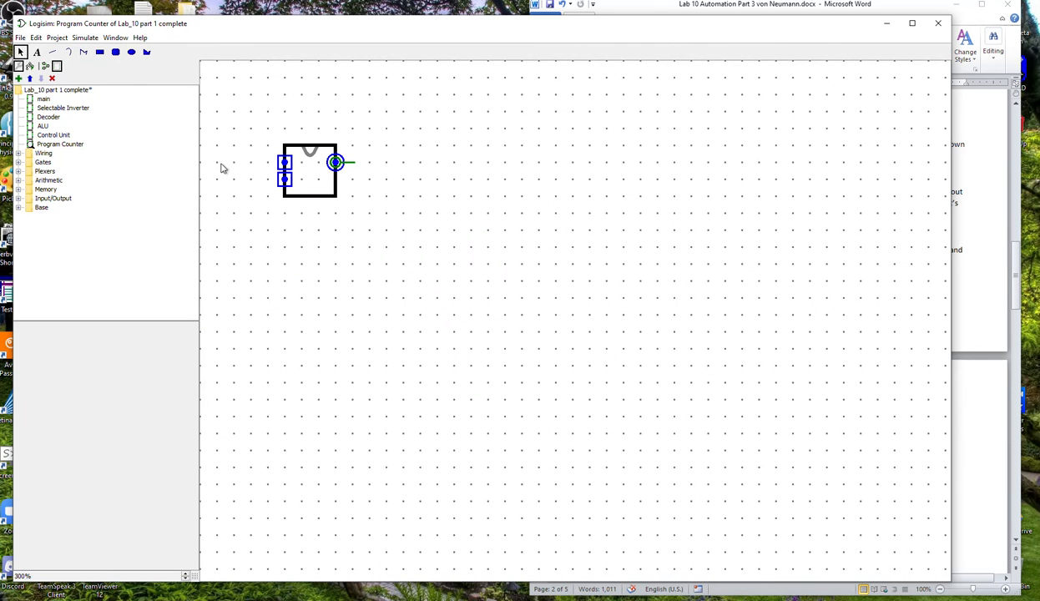
drag(285, 180, 321, 199)
mouse_move(318, 198)
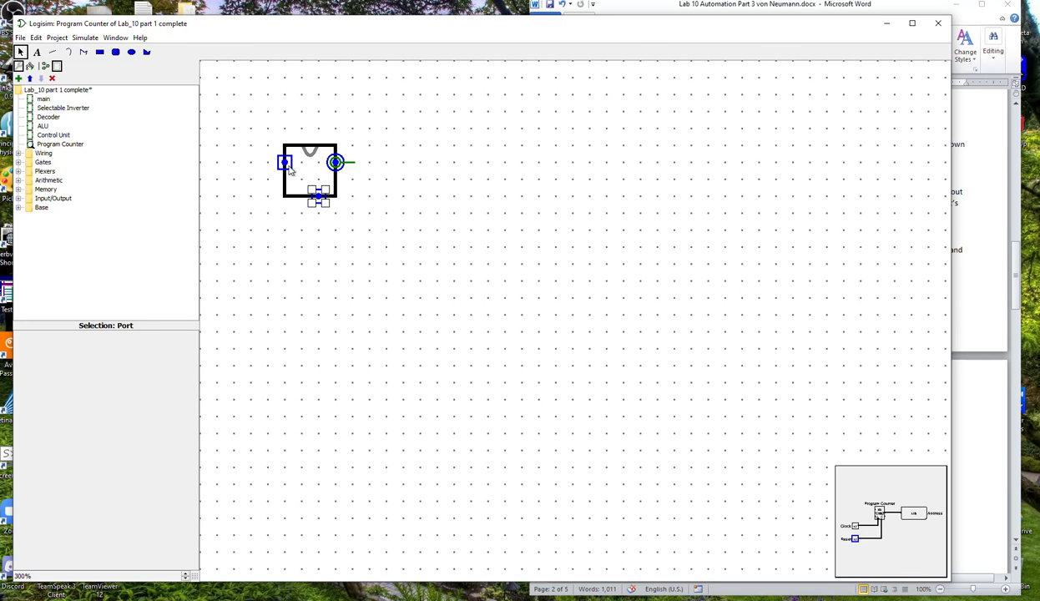
drag(284, 163, 301, 197)
click(309, 153)
mouse_move(309, 156)
mouse_down()
mouse_move(303, 212)
mouse_move(303, 170)
mouse_move(338, 163)
mouse_move(282, 162)
mouse_up()
click(343, 190)
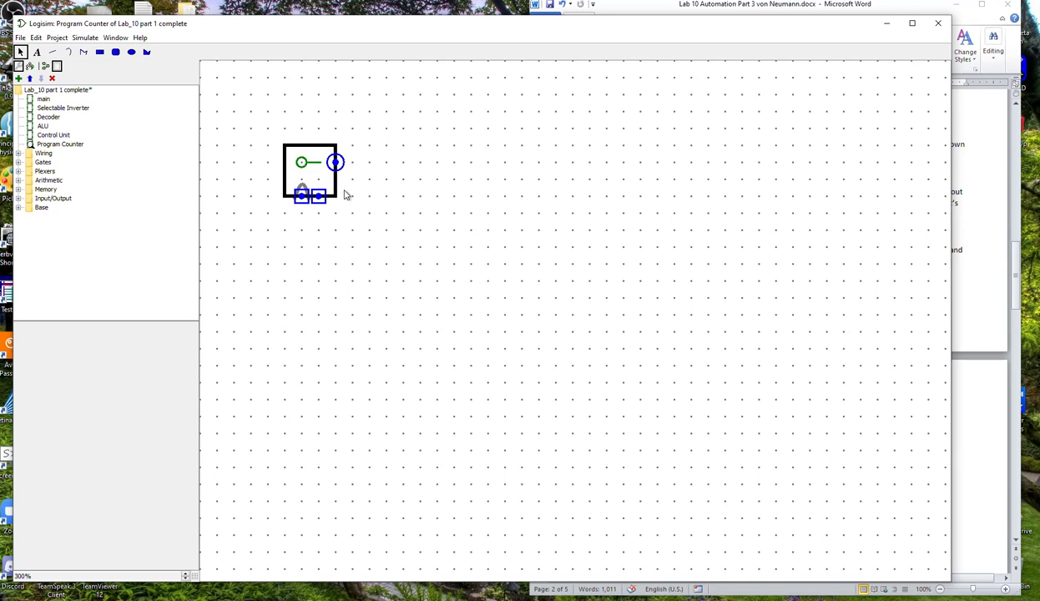
Place the Program Counter sub-circuit in the main circuit where the old counter was, meeting the open clock, reset and address wires.
click(43, 100)
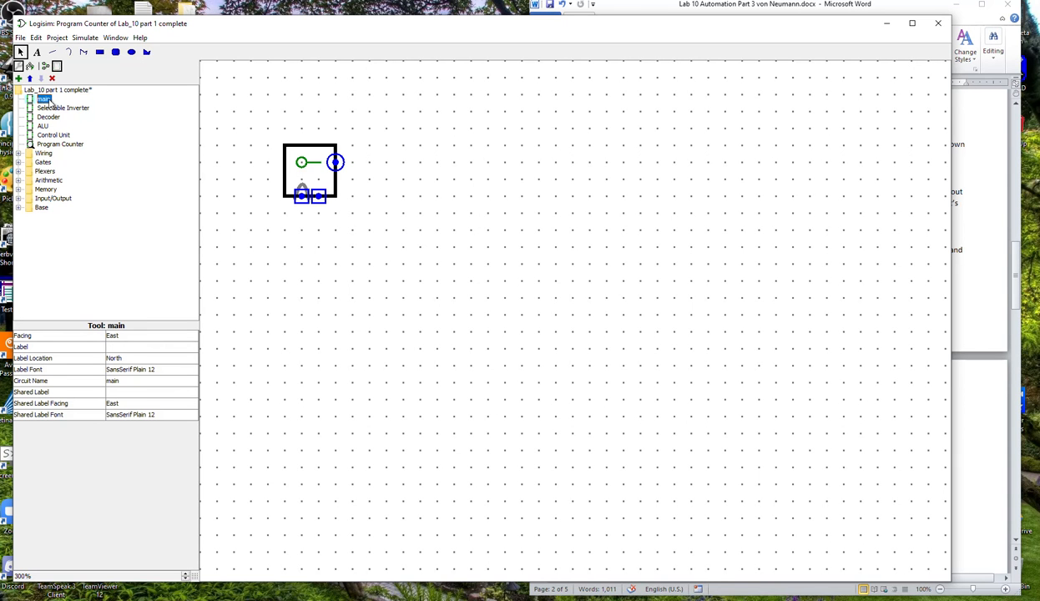
double_click(46, 100)
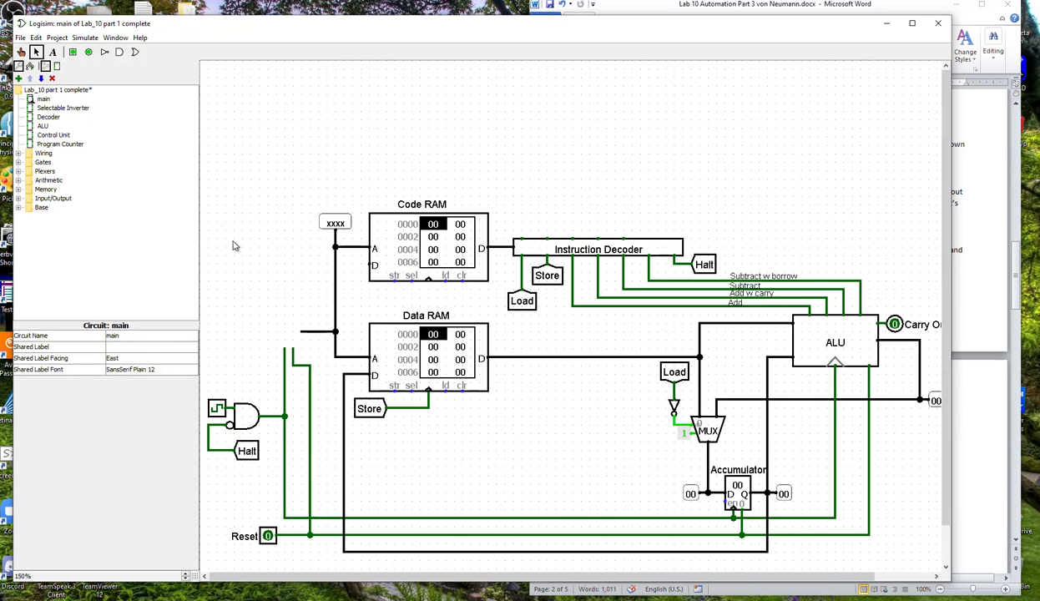
click(56, 144)
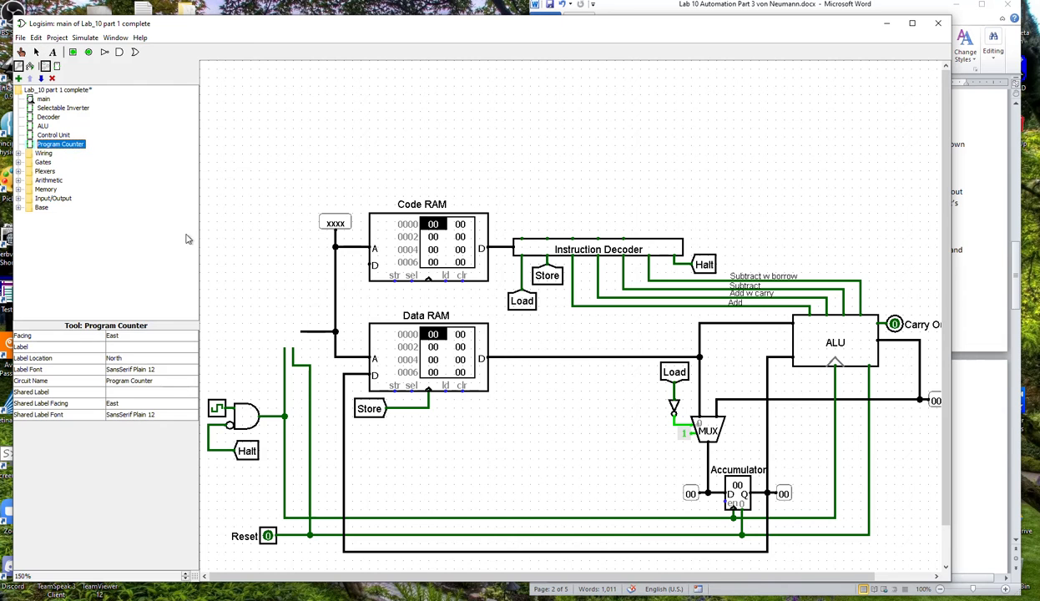
click(282, 327)
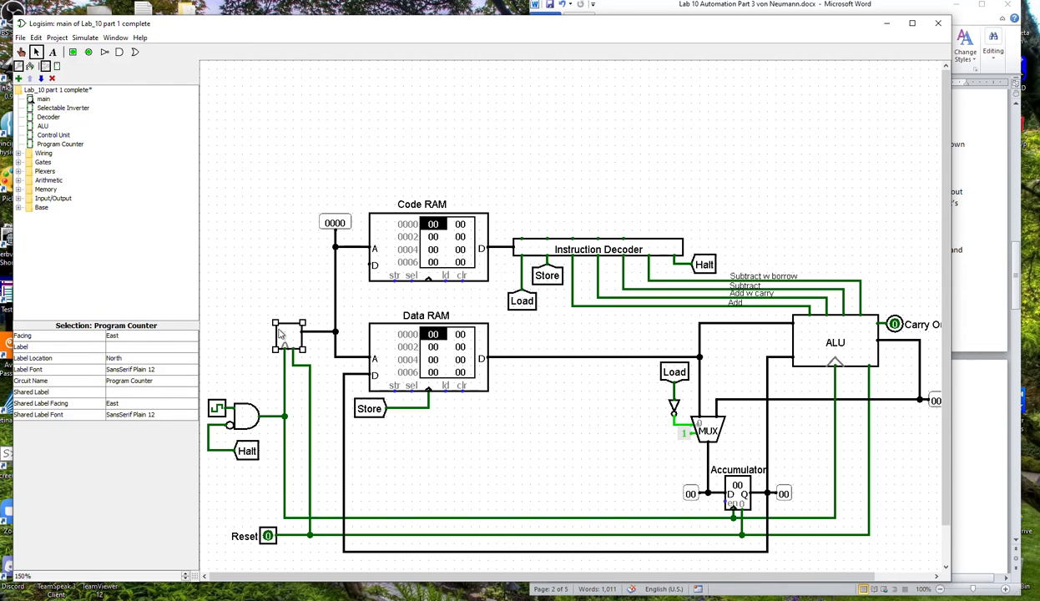
click(265, 258)
click(294, 330)
click(286, 292)
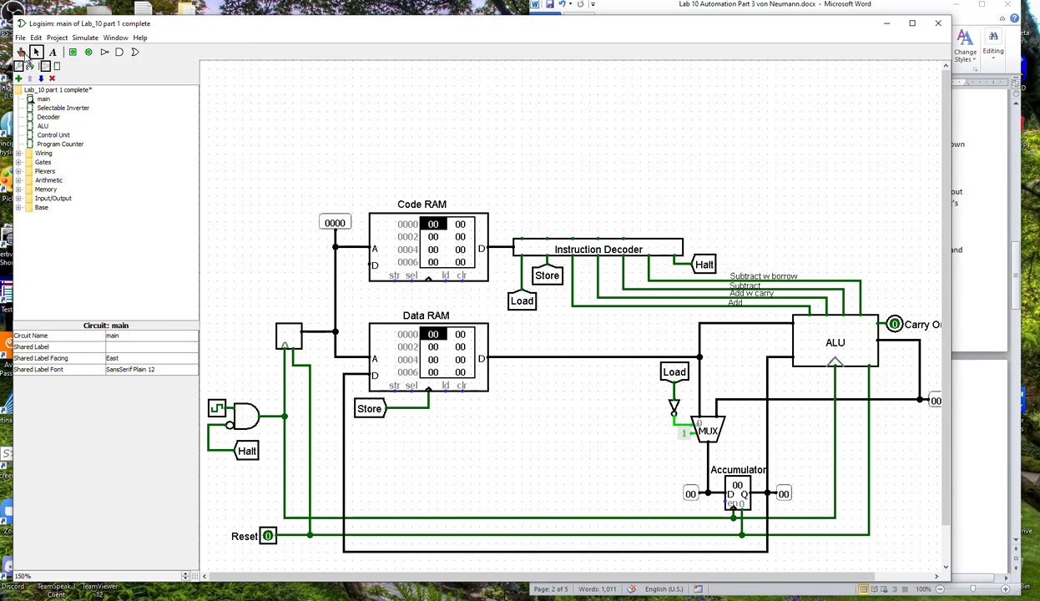
Try to give the Program Counter block in the main circuit the shared label "Program /nCounter".
click(286, 339)
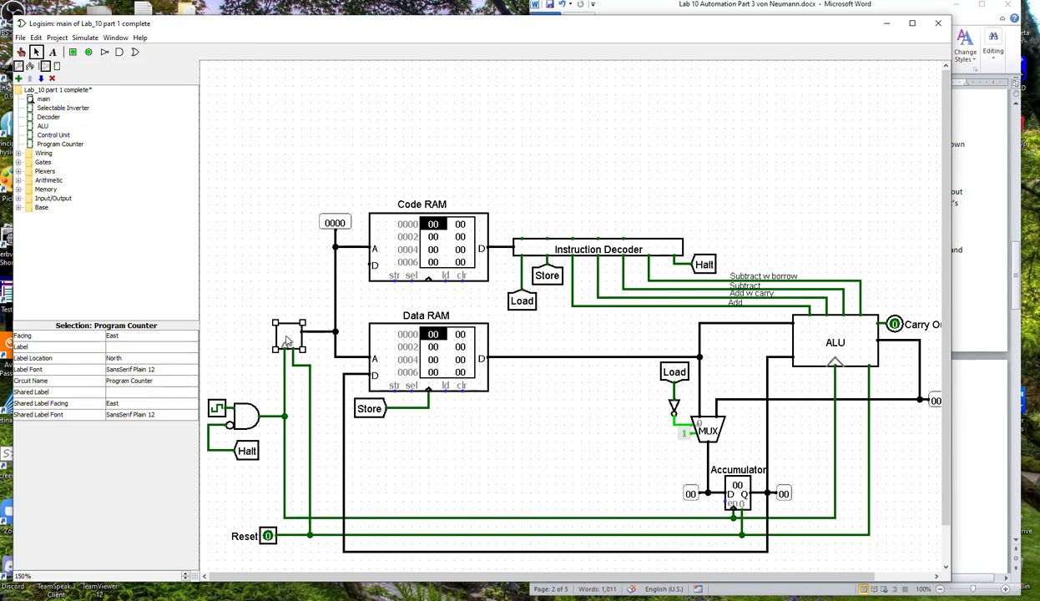
click(140, 392)
click(217, 331)
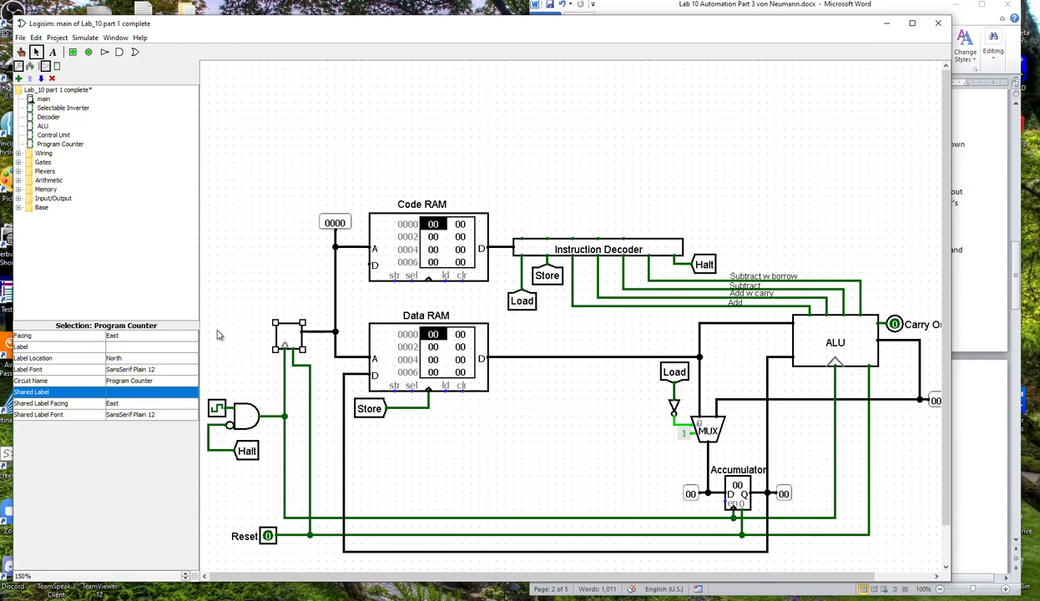
click(130, 391)
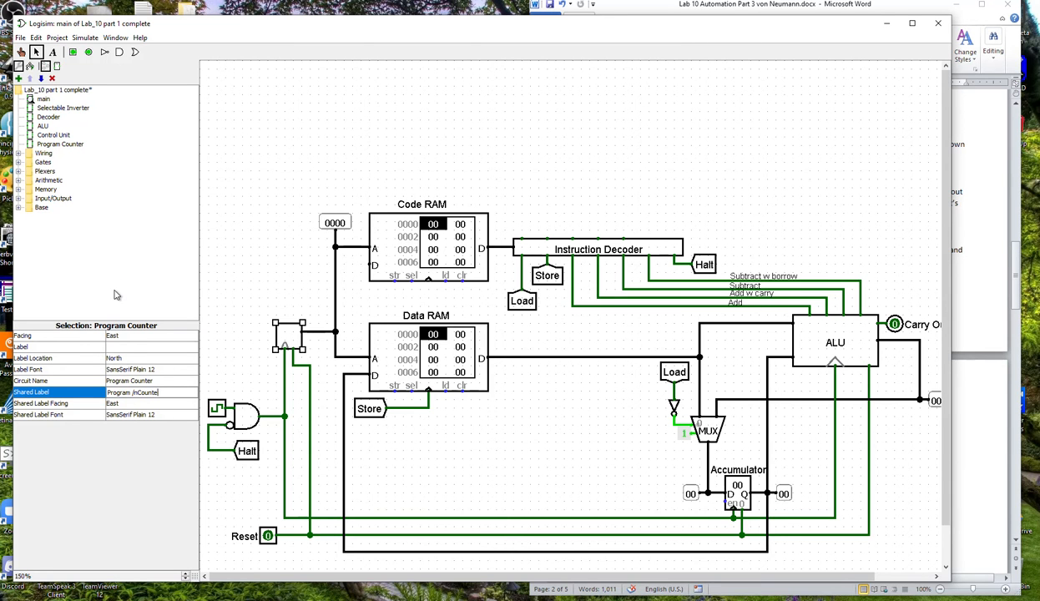
key(Return)
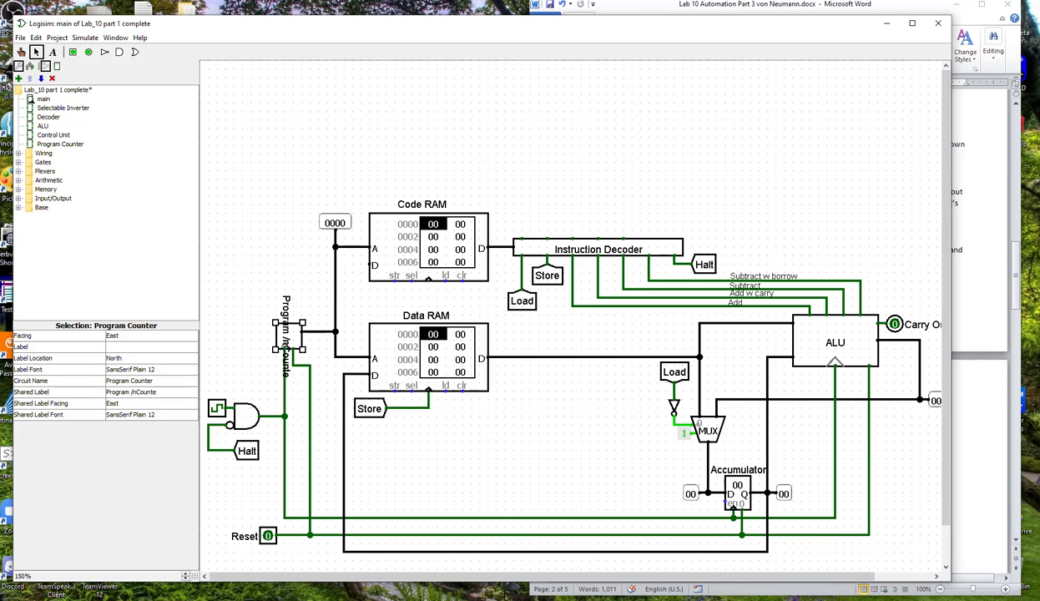
click(165, 394)
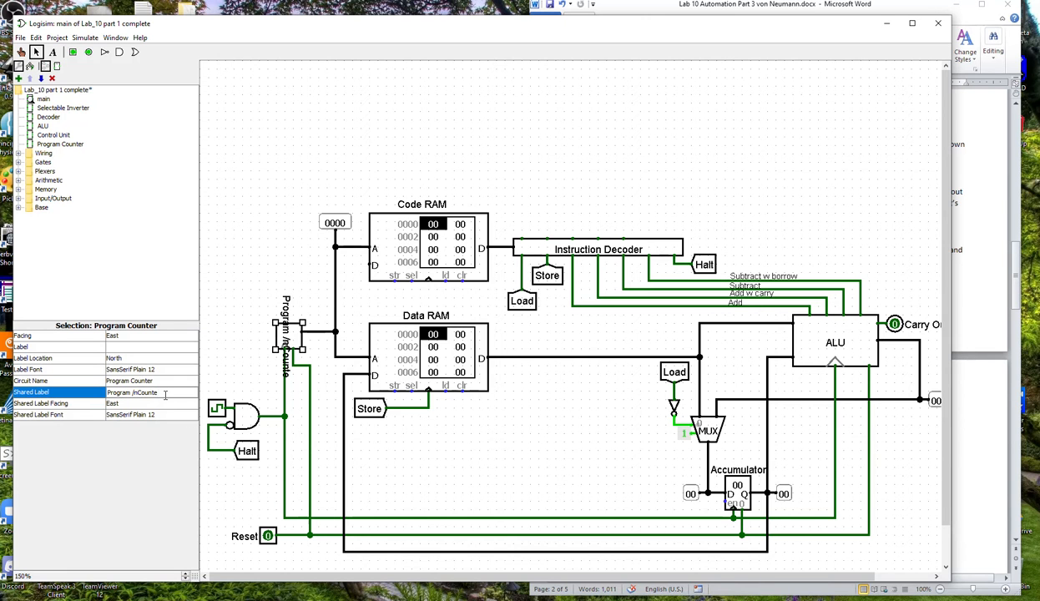
key(Return)
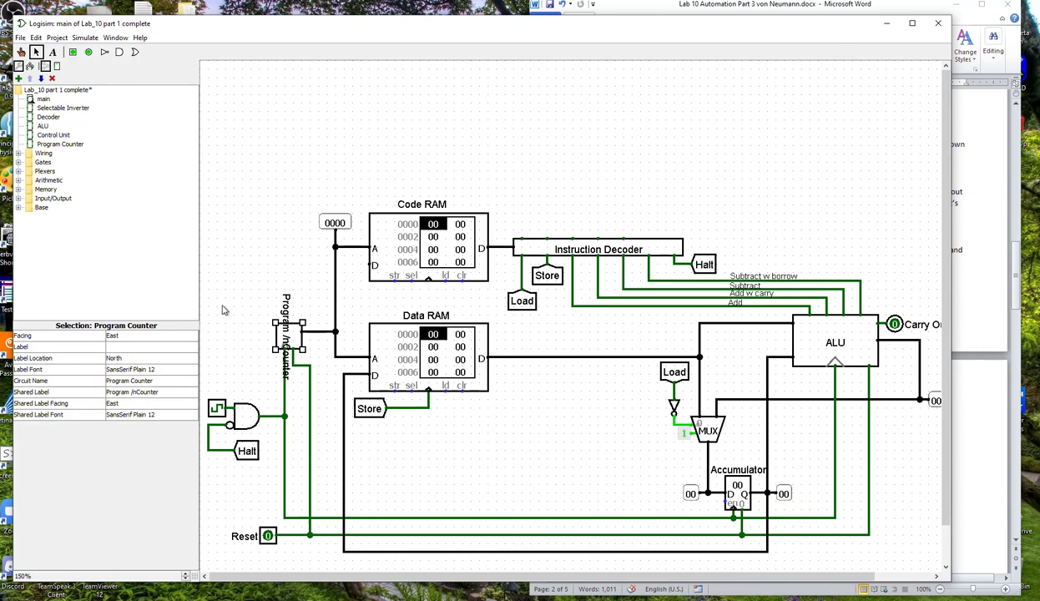
key(Delete)
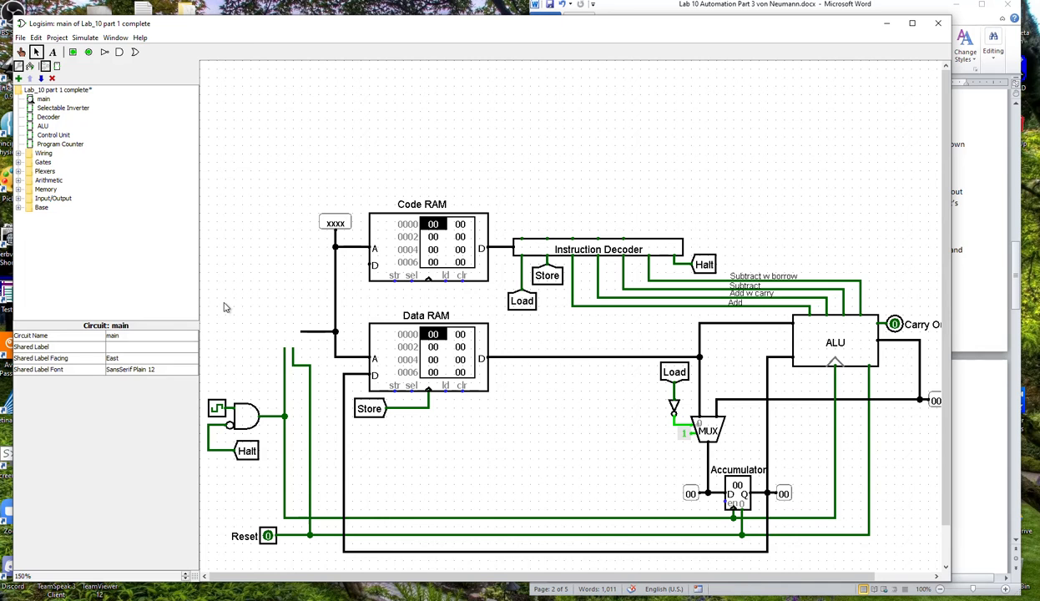
key(ctrl+z)
Correct the Program Counter block's shared label to "Program \nCounter" so it is split over two lines.
click(134, 392)
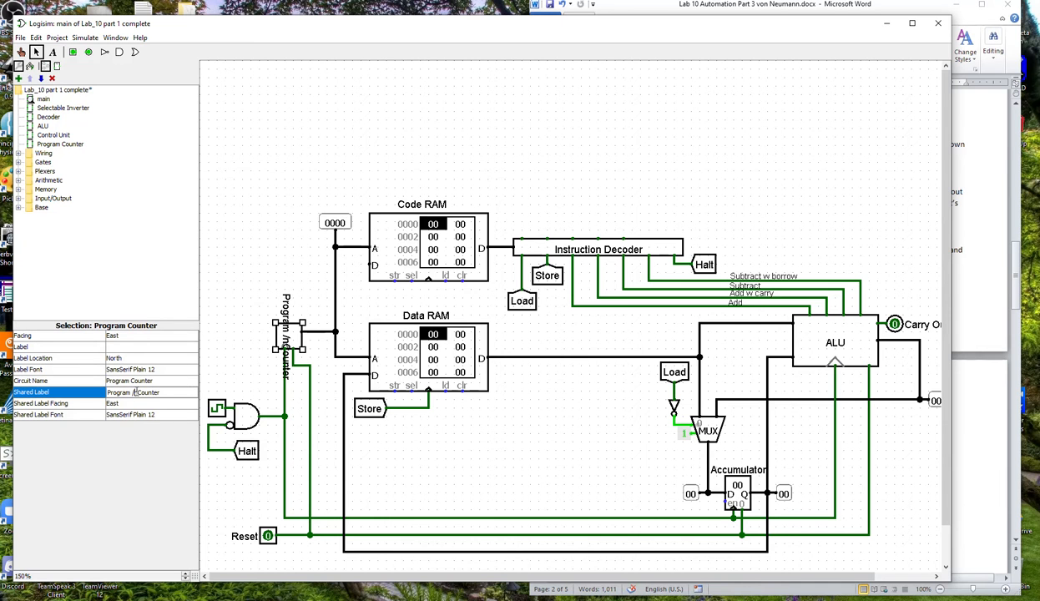
key(BackSpace)
key(BackSpace)
key(Return)
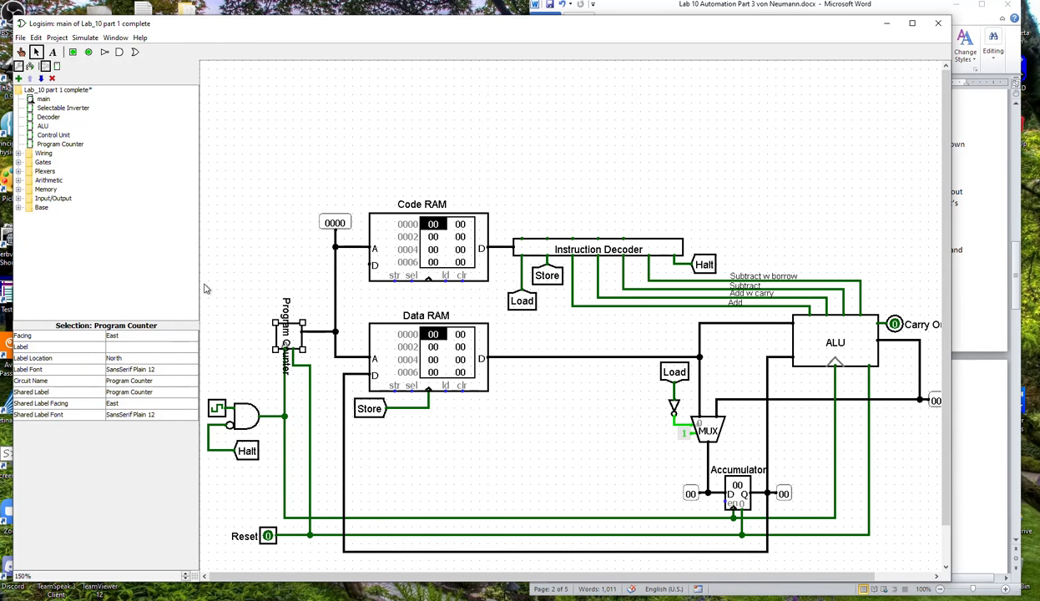
click(134, 392)
key(Return)
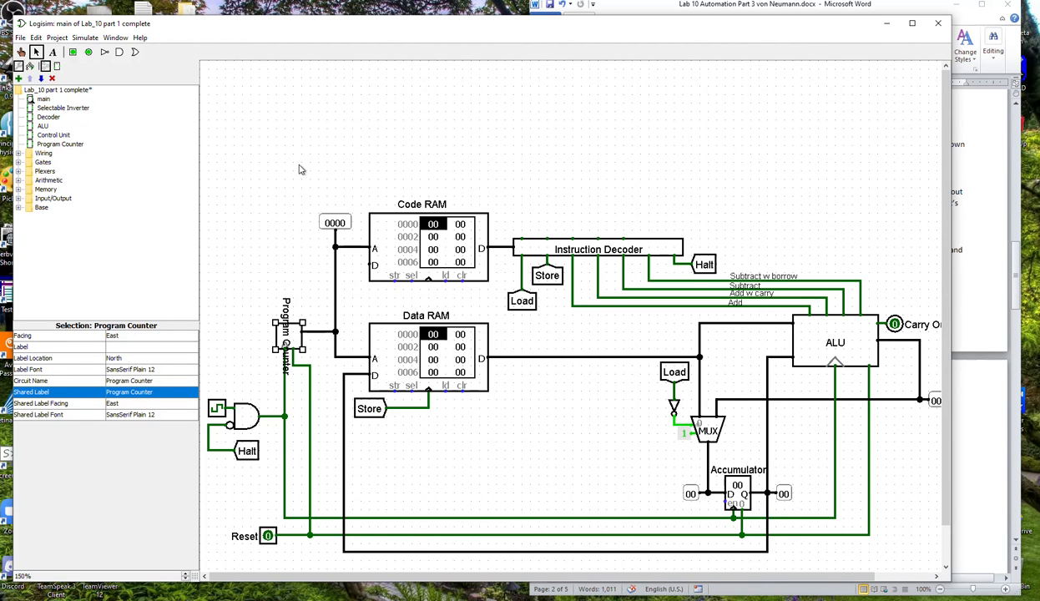
click(133, 391)
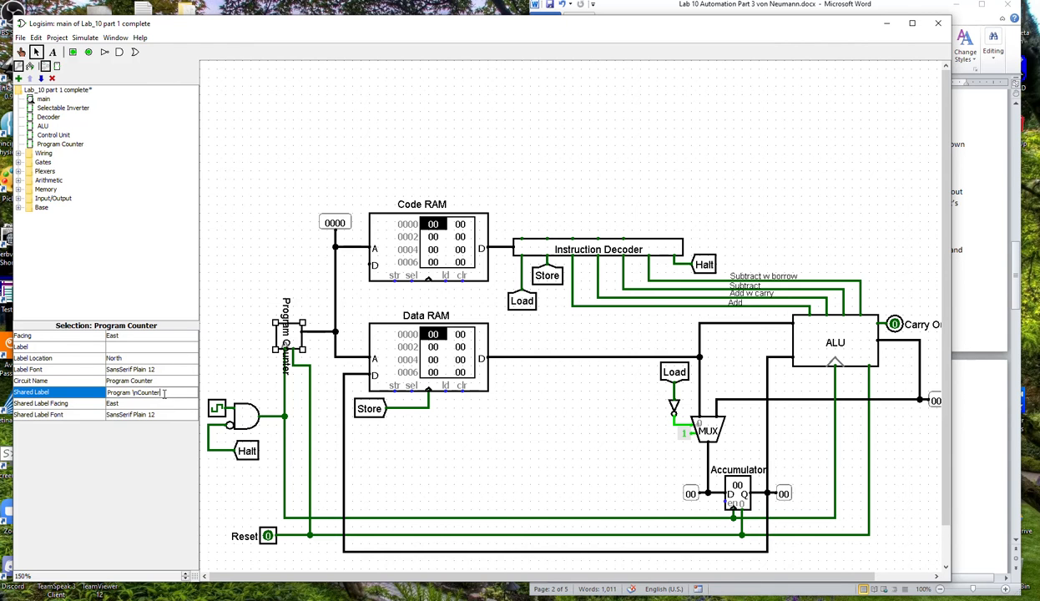
key(Return)
click(216, 355)
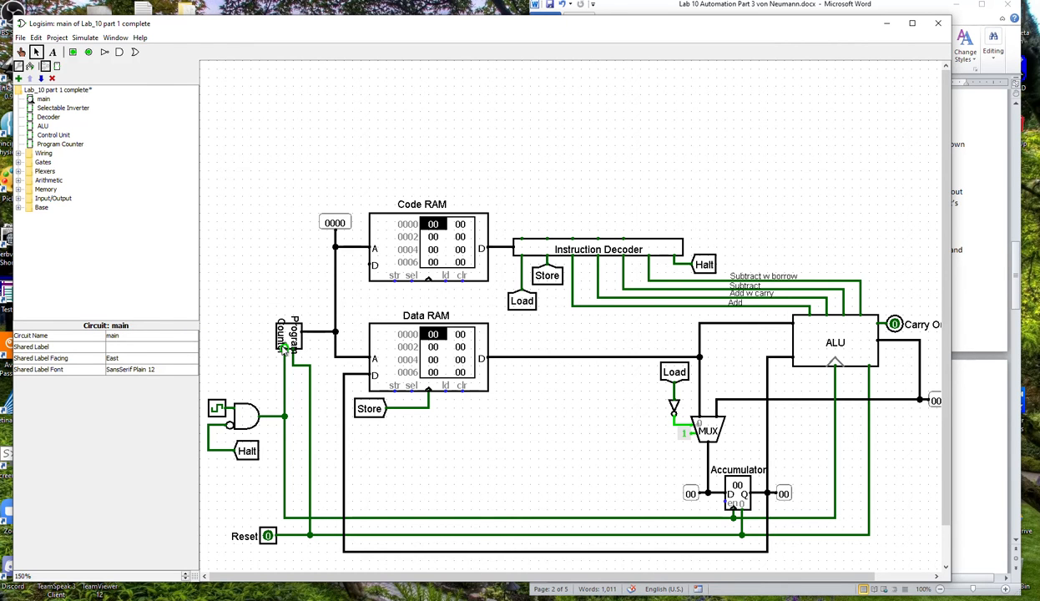
Set the Program Counter block's shared label facing to North.
click(283, 347)
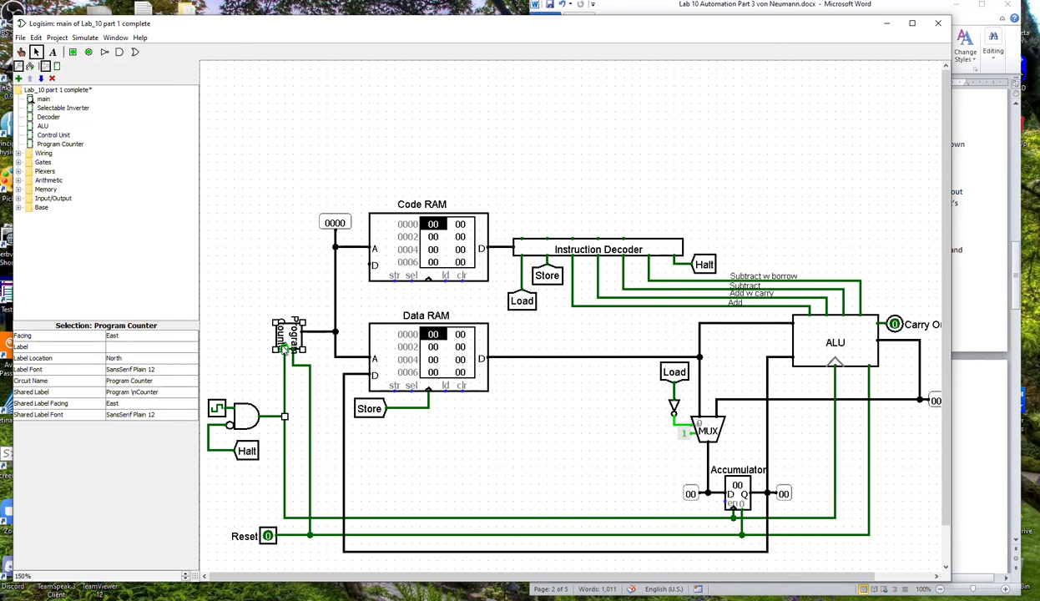
click(119, 402)
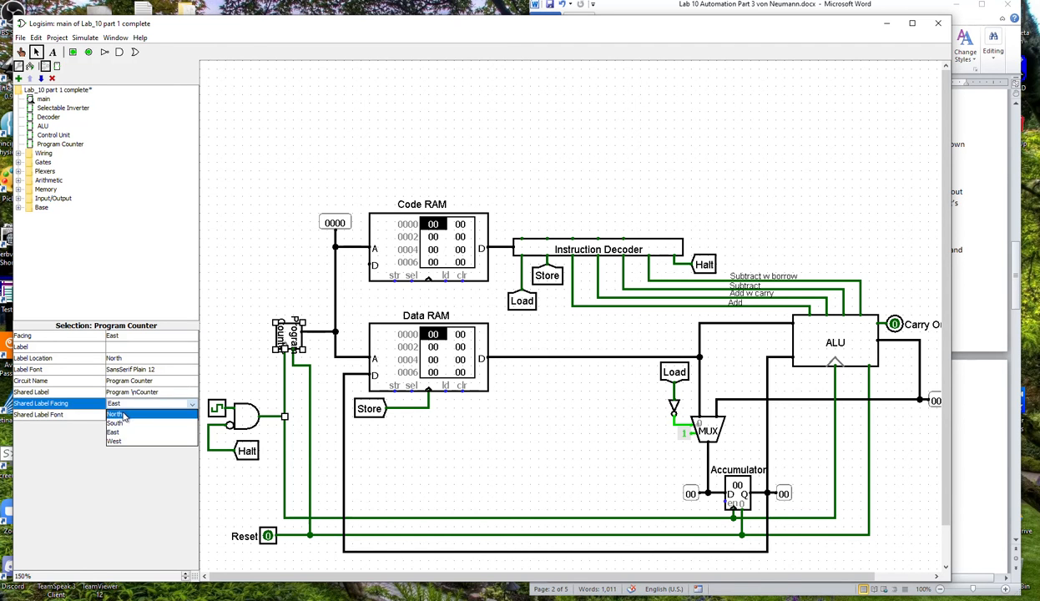
click(124, 415)
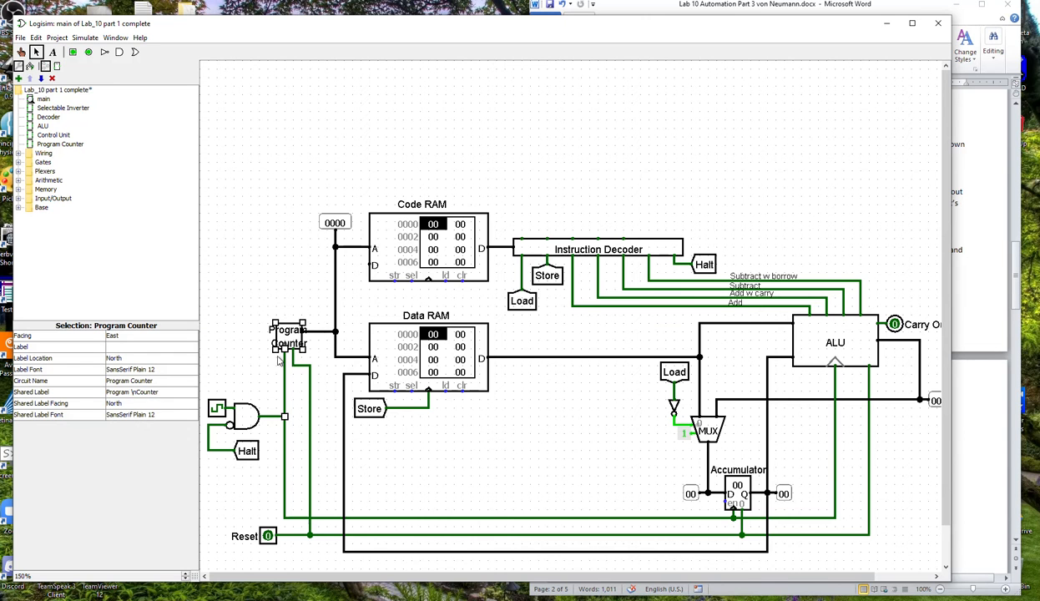
click(238, 358)
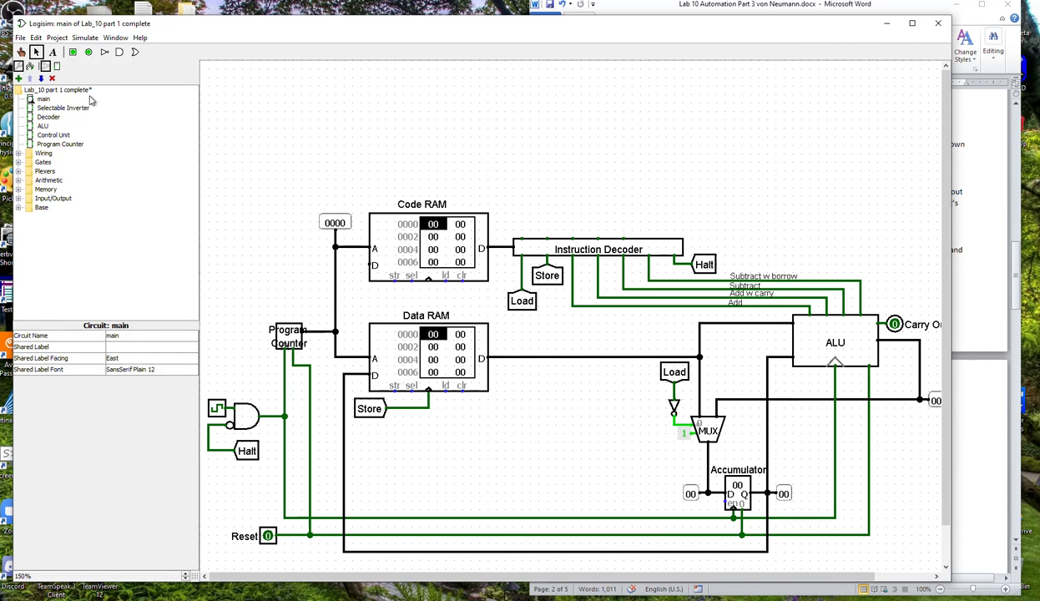
Test the Program Counter in the main circuit by toggling the clock repeatedly and switching Reset on and off.
click(22, 51)
click(216, 409)
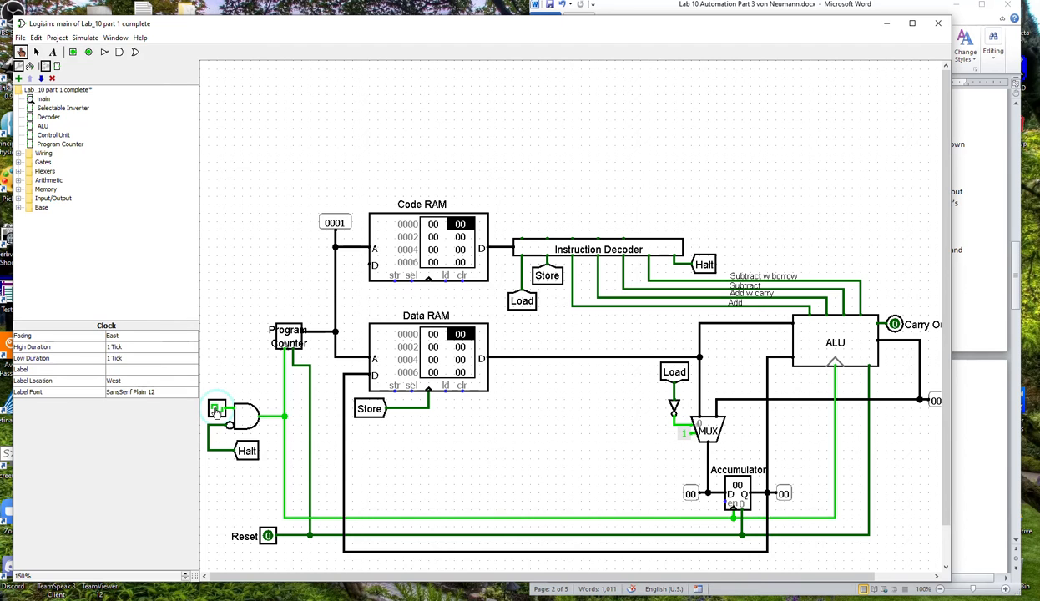
click(217, 409)
click(216, 409)
click(216, 409)
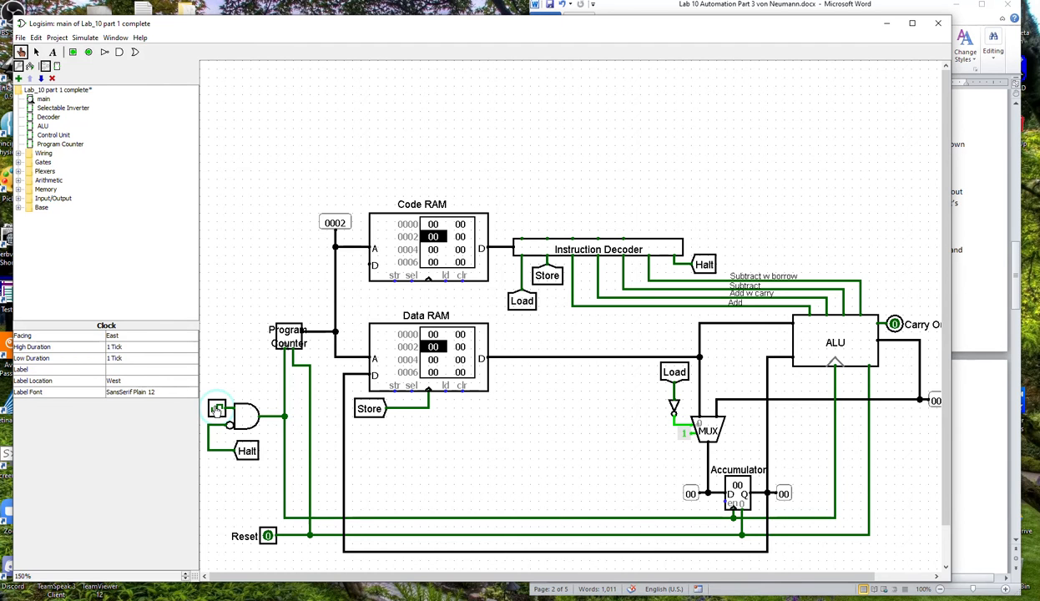
click(216, 409)
click(217, 409)
click(216, 409)
click(216, 409)
click(217, 409)
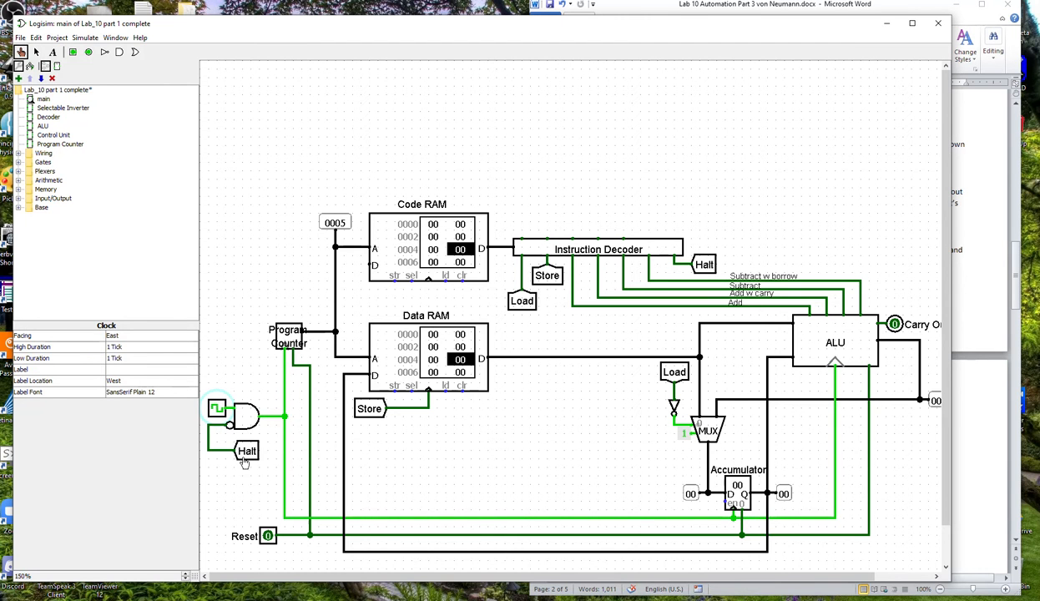
click(267, 535)
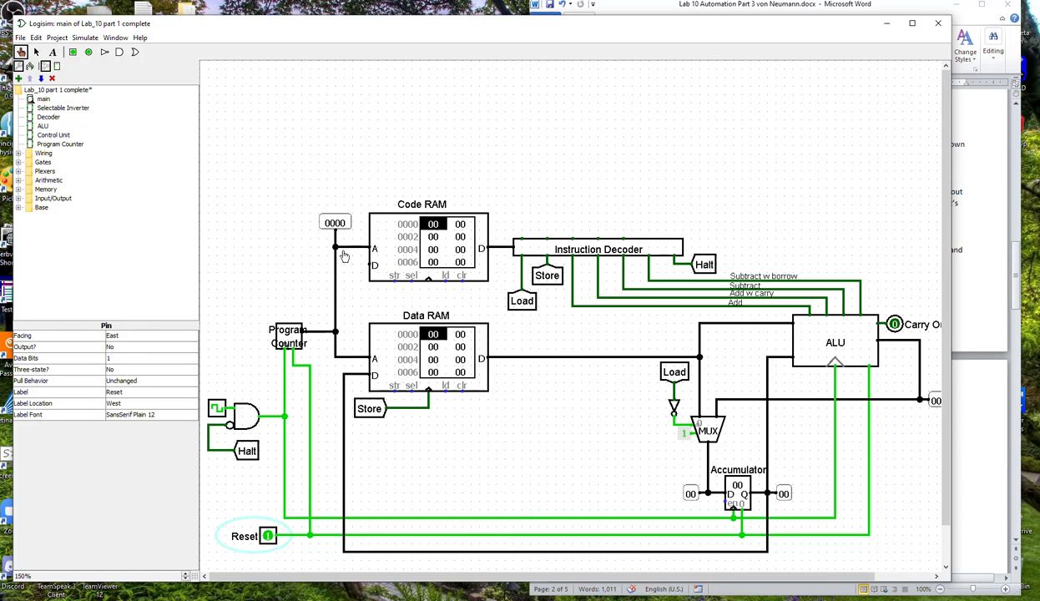
click(267, 537)
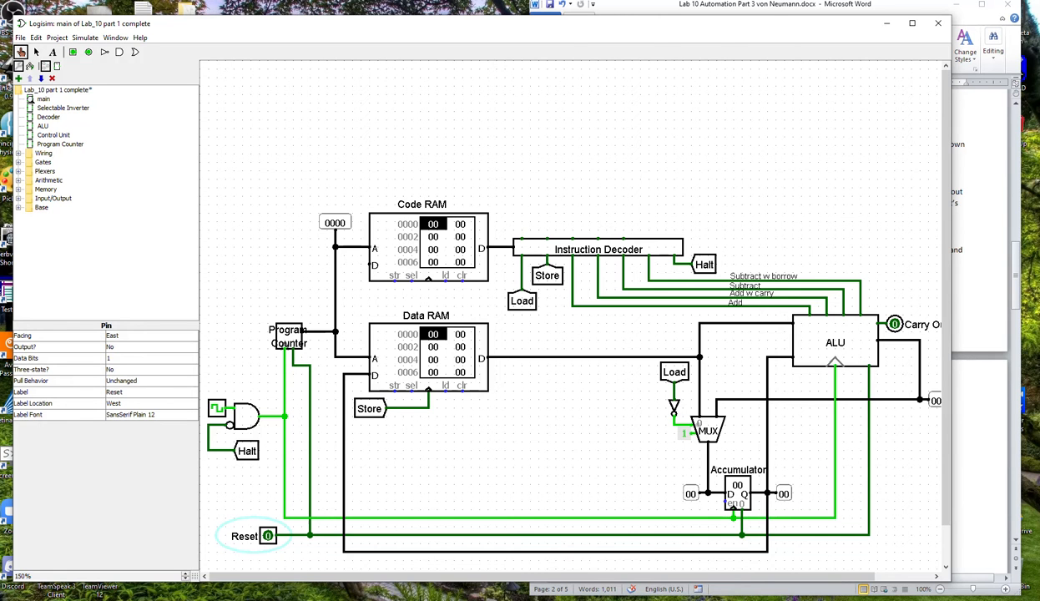
Switch to the Lab 10 Word document and read the jump requirements and the Program Counter implementation diagram.
click(984, 131)
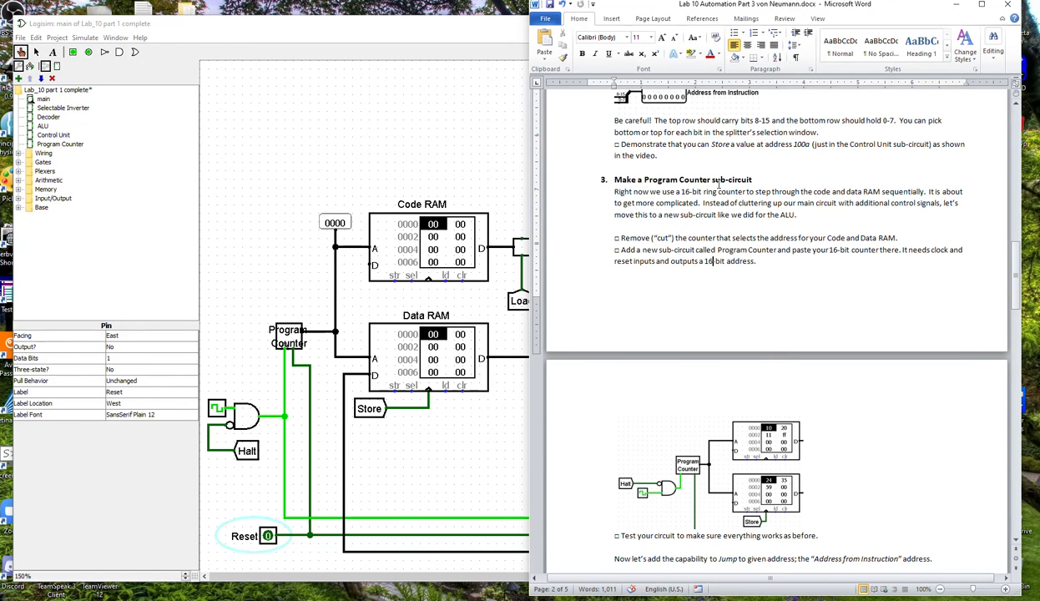
click(714, 274)
scroll(736, 465, down, 1)
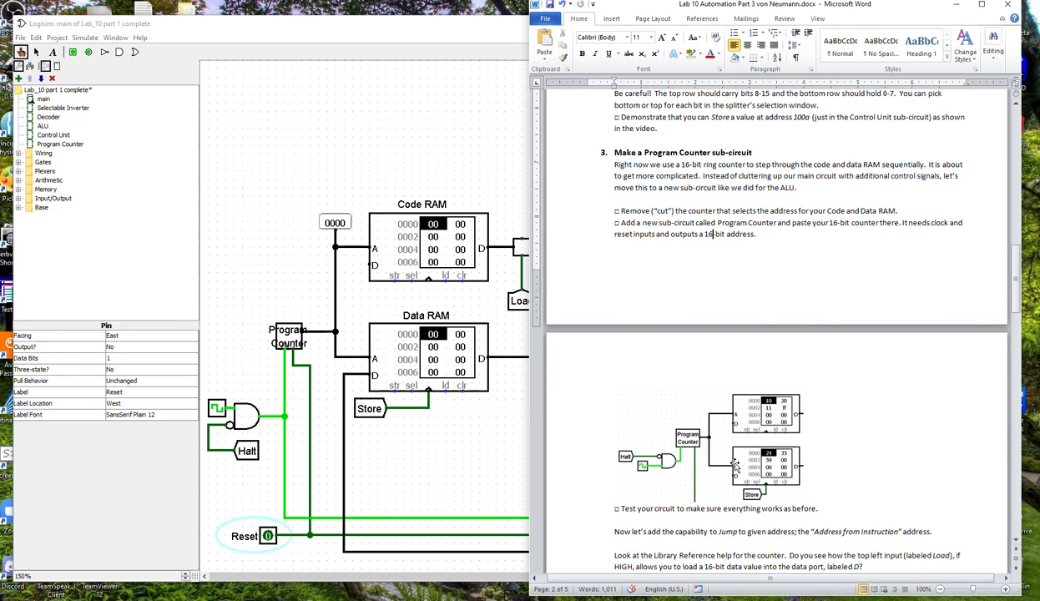
scroll(736, 465, down, 4)
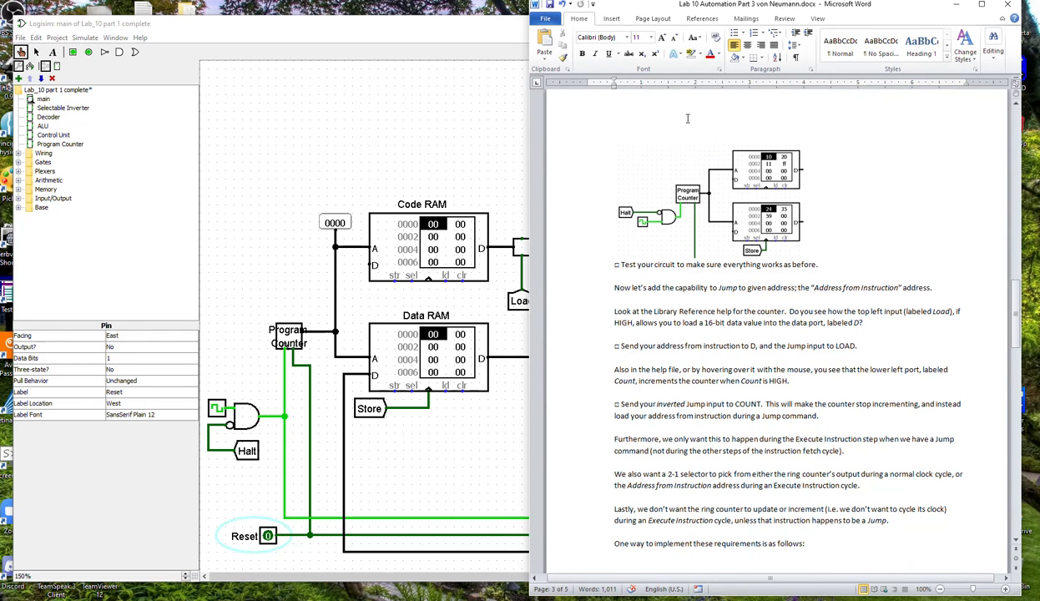
scroll(678, 418, down, 2)
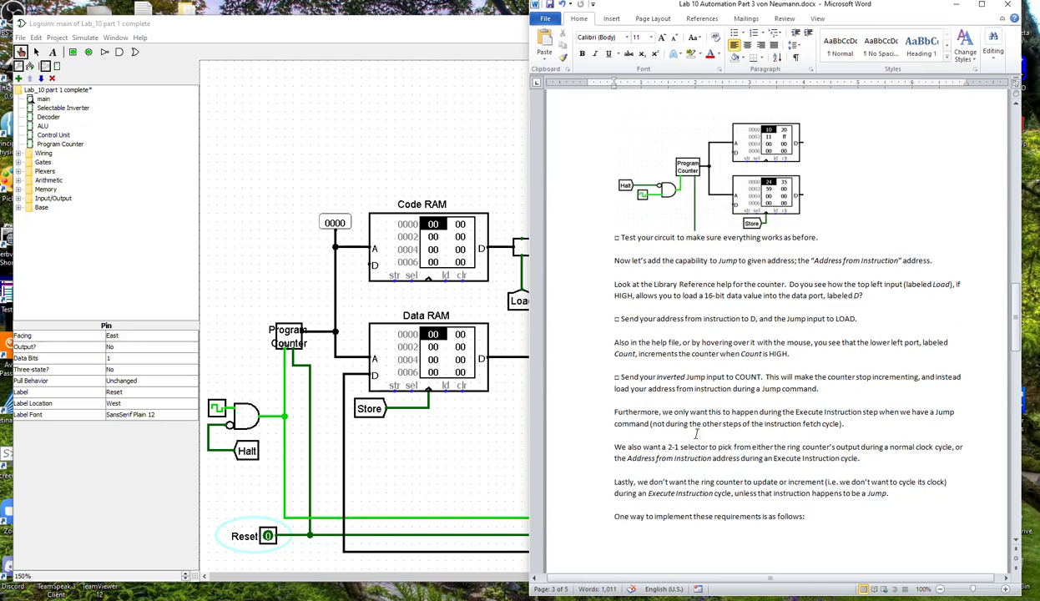
scroll(697, 435, down, 8)
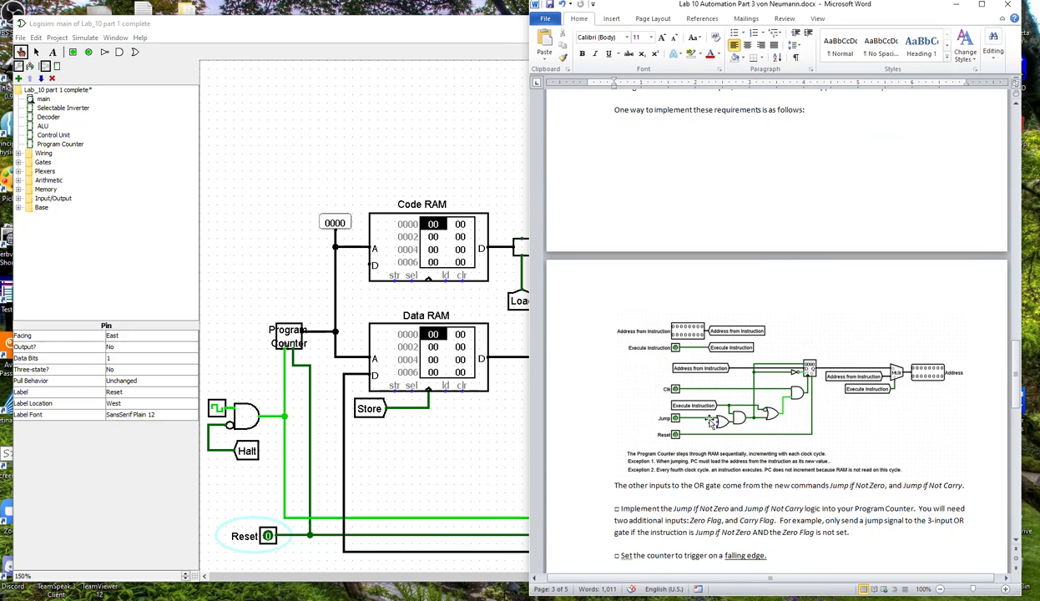
scroll(726, 367, up, 6)
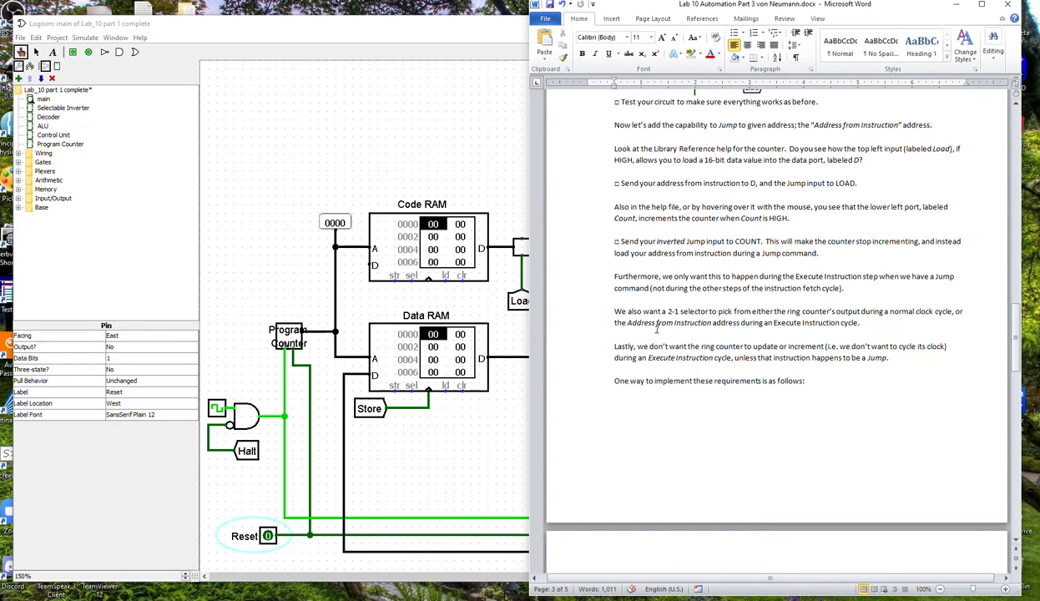
scroll(662, 330, down, 5)
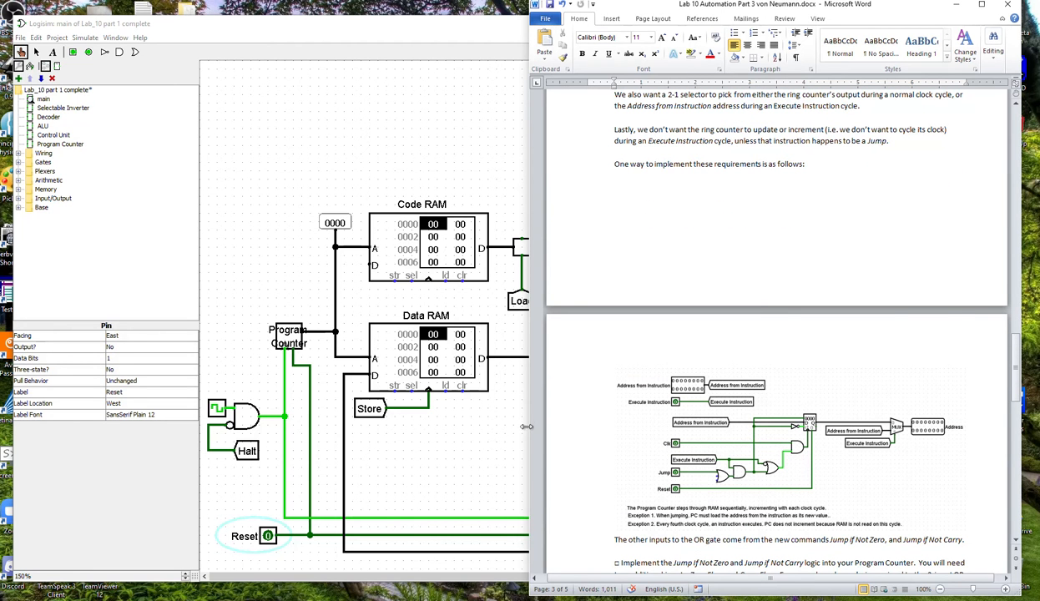
Switch back to Logisim, open the Program Counter sub-circuit, and return to the Word instructions.
click(467, 456)
click(44, 144)
double_click(43, 145)
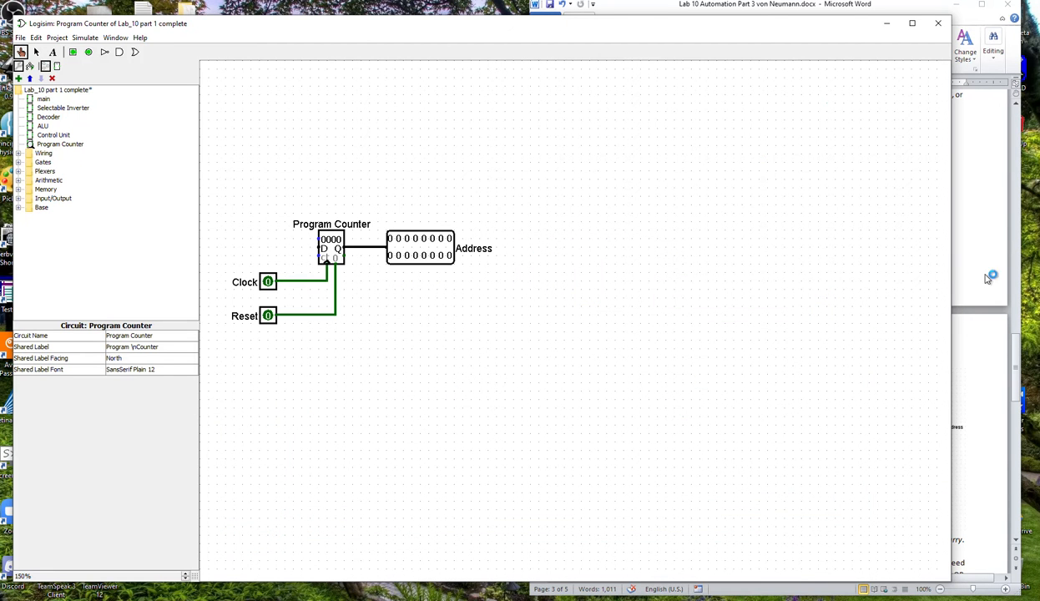
click(1018, 361)
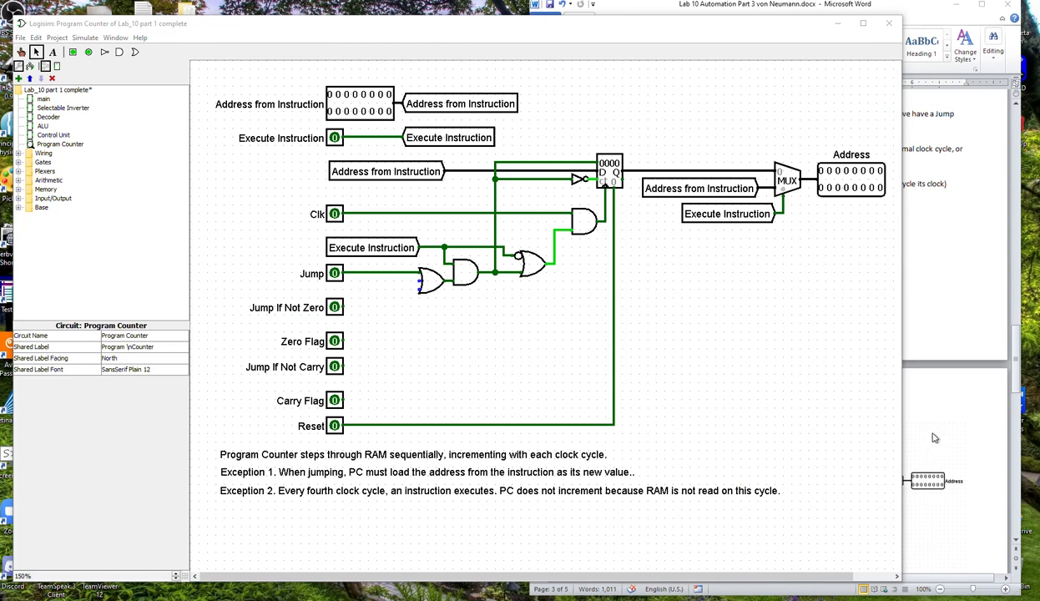
Compare the expanded Program Counter circuit with the Word document's diagram and inspect the counter's attributes, including its trigger.
click(957, 407)
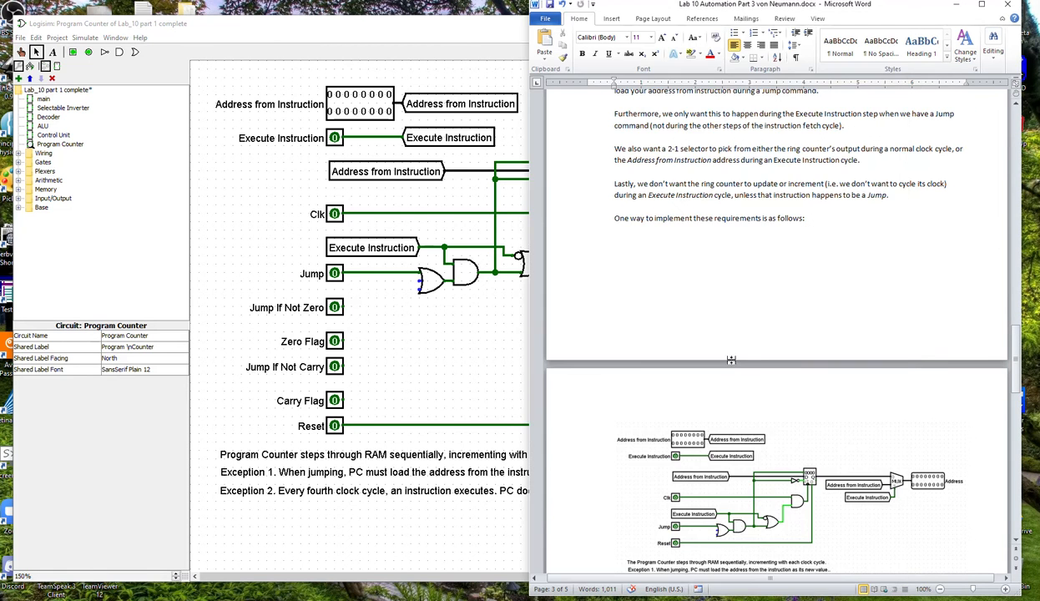
click(385, 375)
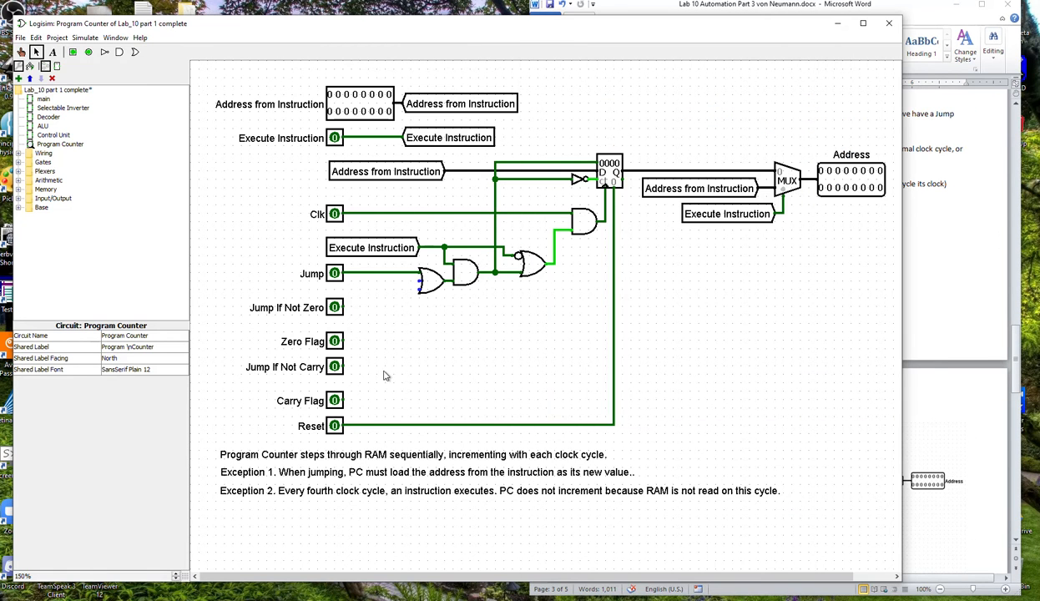
click(612, 176)
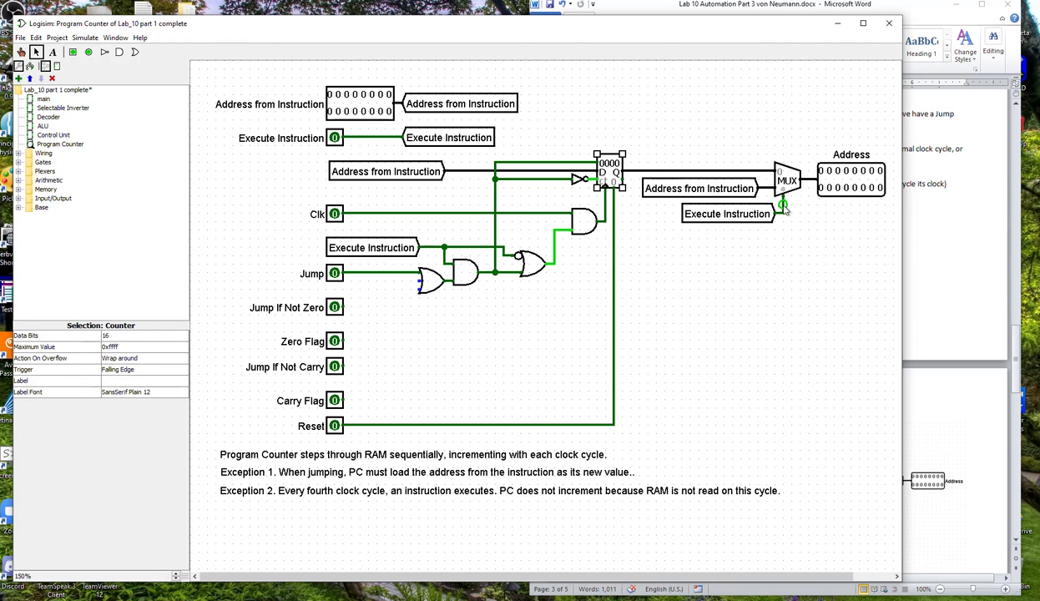
click(369, 337)
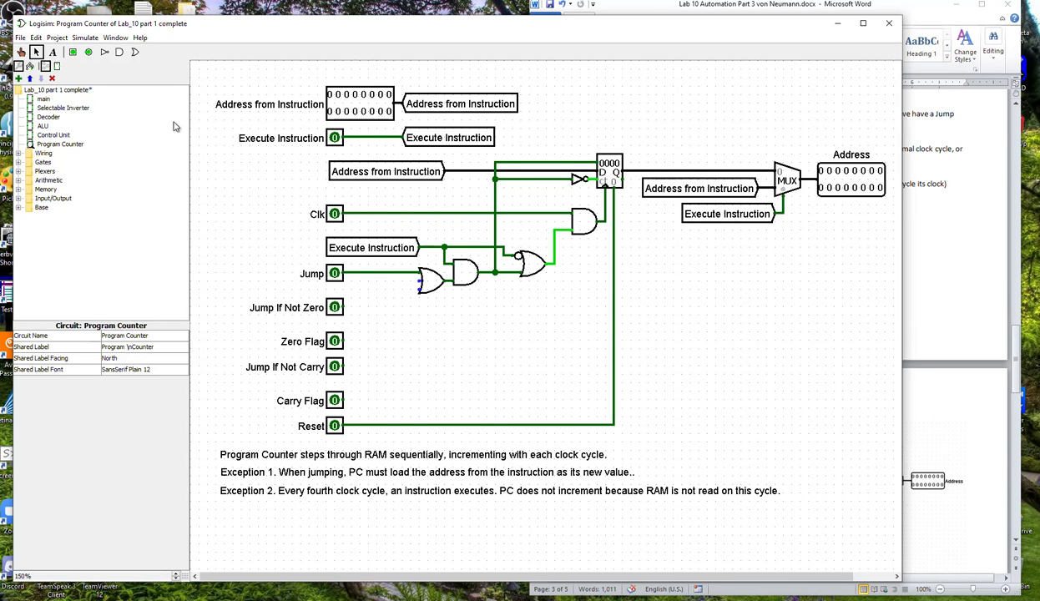
Set the Execute Instruction input to 1 to examine how it affects the Program Counter's logic.
click(21, 52)
click(334, 138)
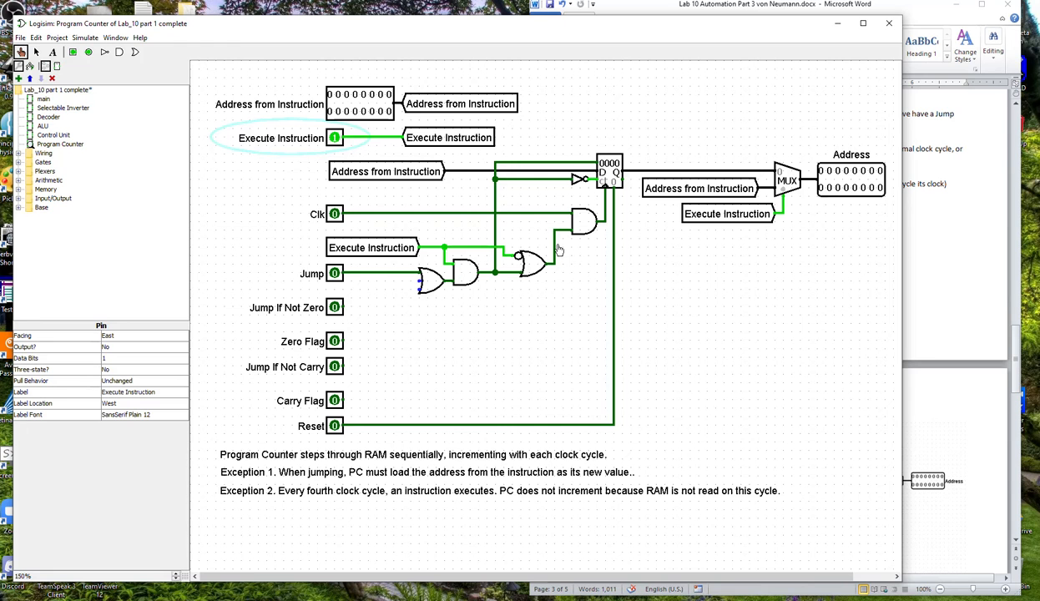
Toggle the Clk input through two full cycles to check the counter's response with Execute Instruction at 1.
click(334, 215)
click(334, 214)
click(334, 215)
click(334, 215)
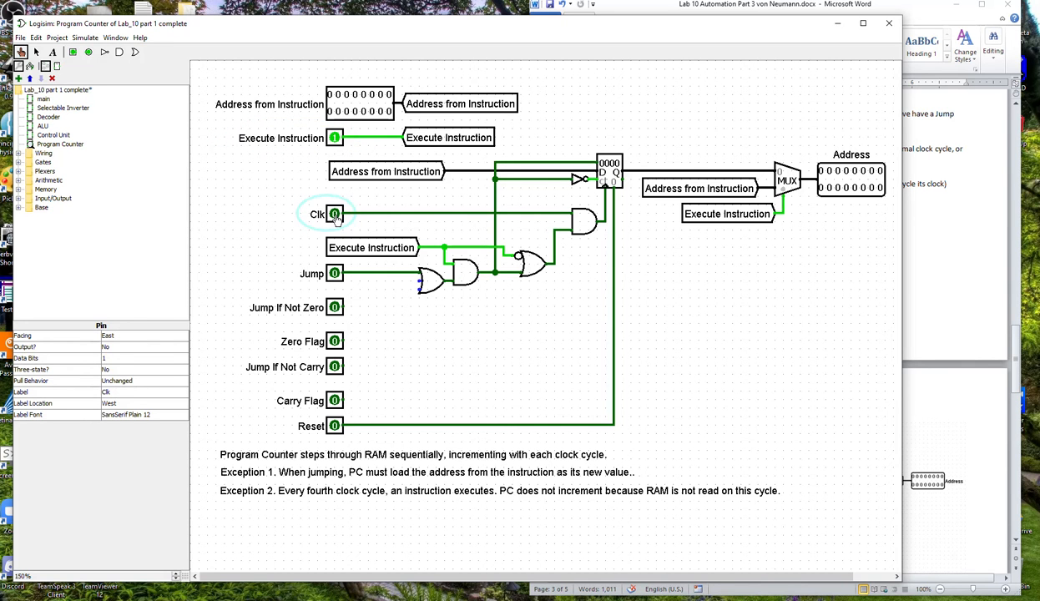
click(334, 275)
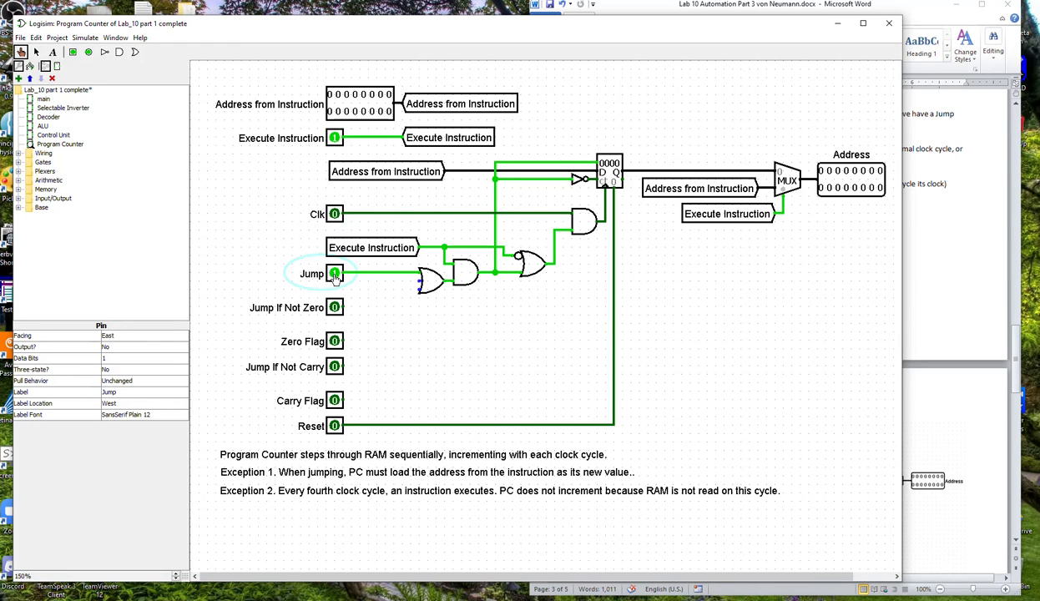
click(352, 95)
click(354, 111)
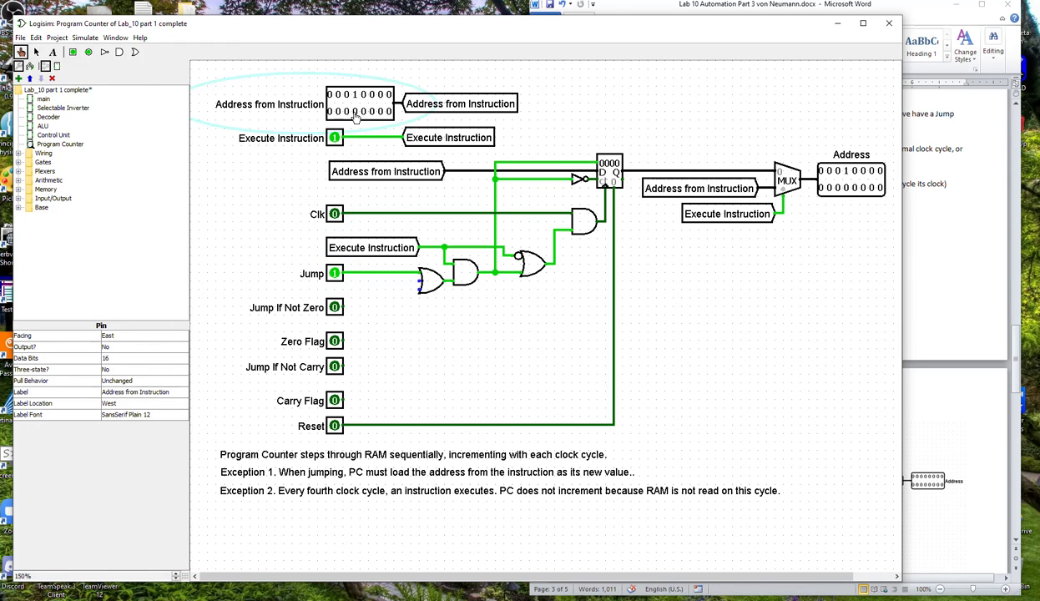
click(362, 111)
click(334, 213)
click(334, 214)
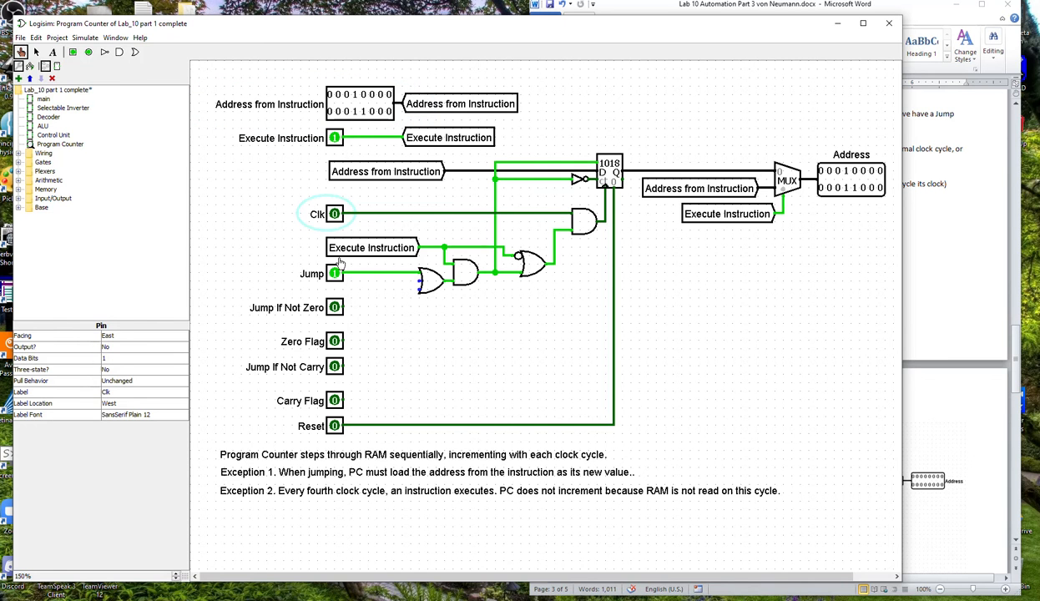
Set Execute Instruction to 0, cycle Clk four times to test normal incrementing, and return Jump to 0.
click(334, 138)
click(335, 138)
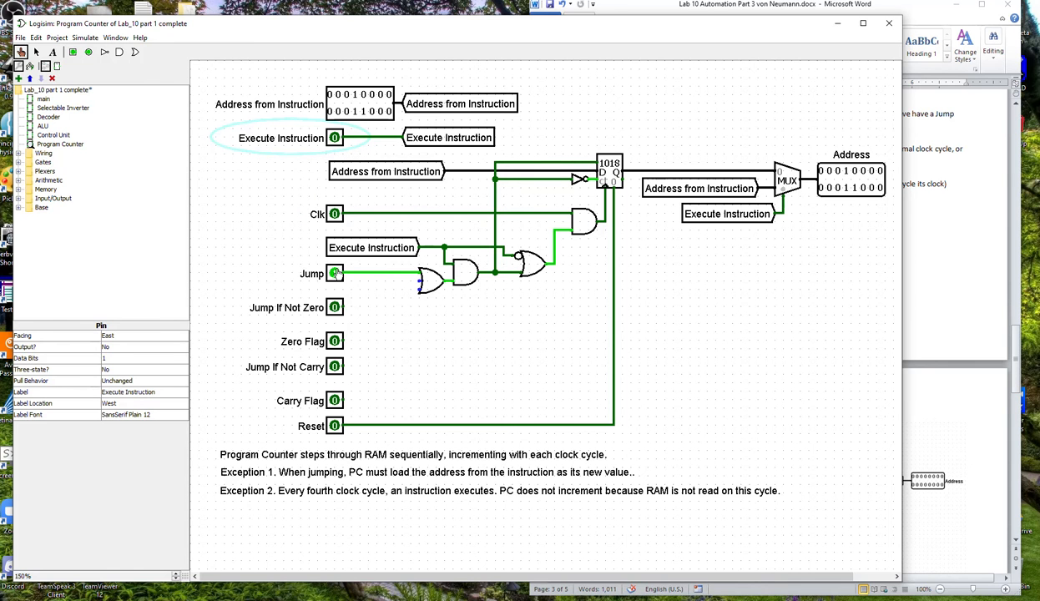
click(334, 214)
click(334, 214)
click(334, 214)
click(334, 215)
click(334, 214)
click(334, 214)
click(334, 215)
click(333, 215)
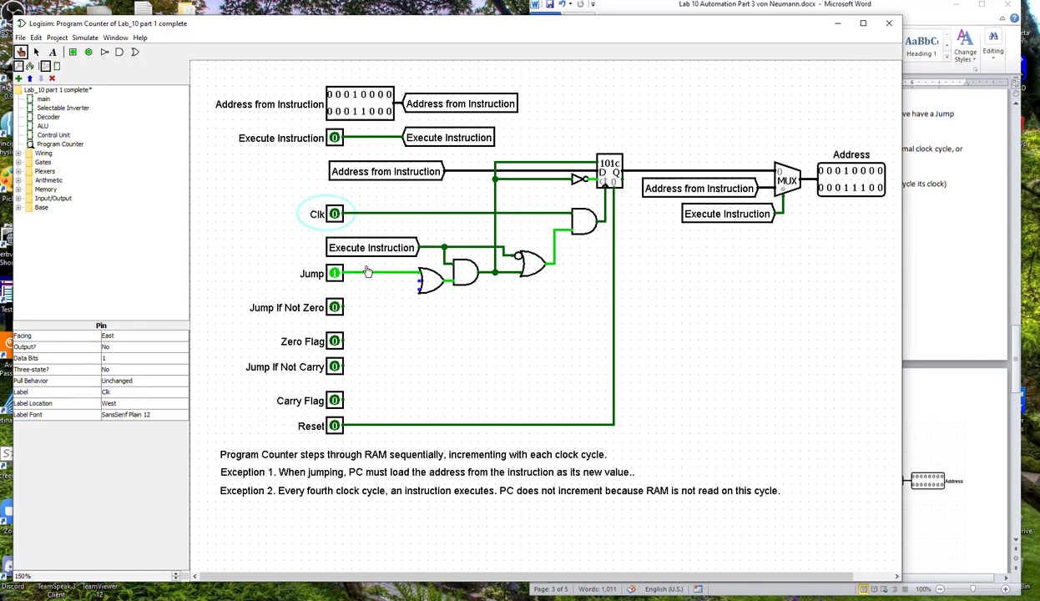
click(336, 277)
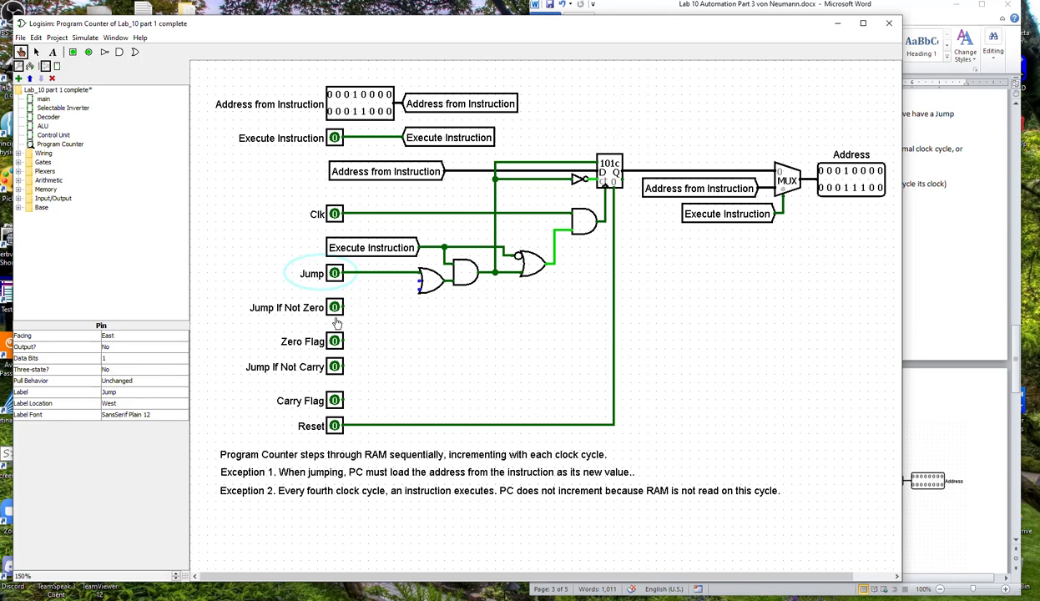
Add a narrow two-input AND gate joining Jump If Not Zero and Zero Flag to the middle input of the jump OR gate.
click(120, 52)
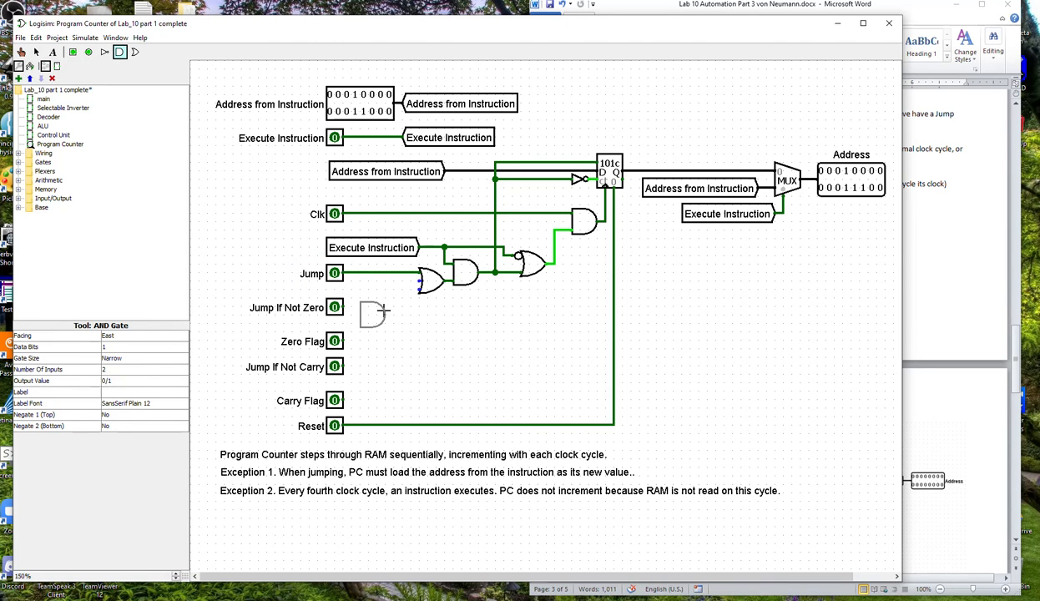
click(402, 310)
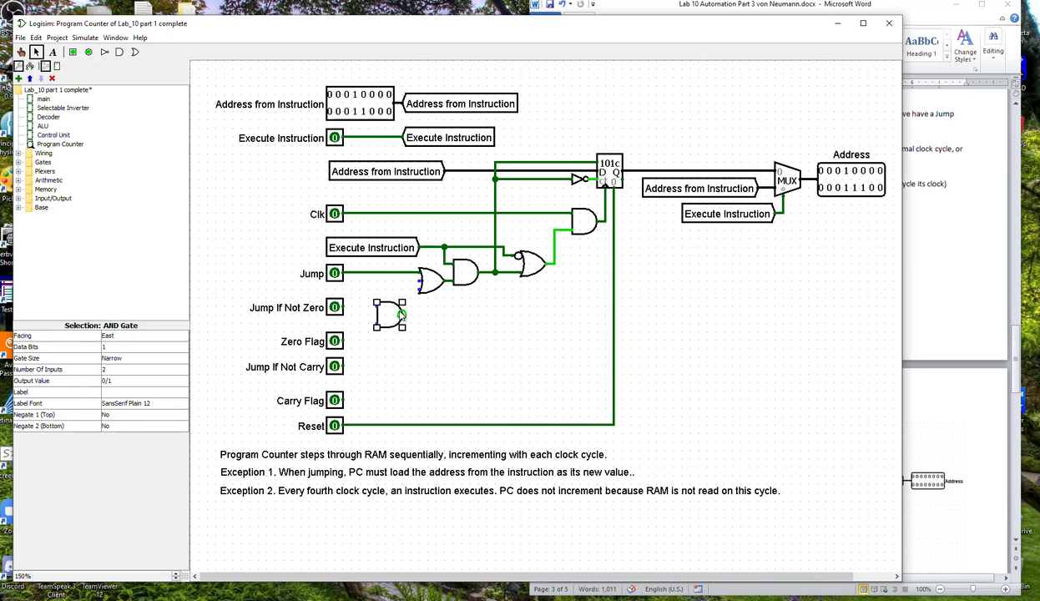
drag(389, 315, 418, 286)
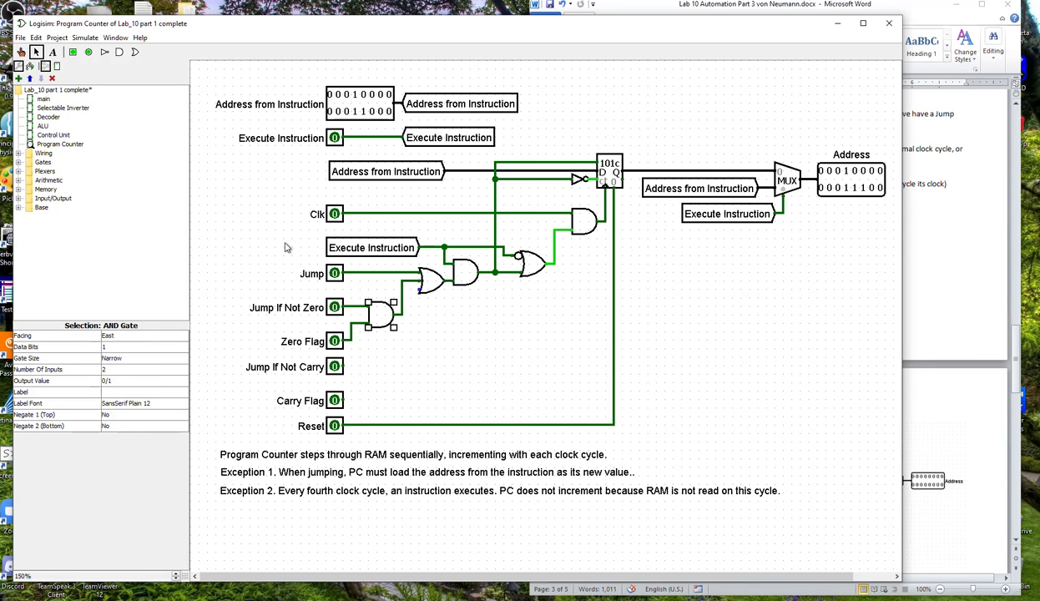
Set Jump If Not Zero and Zero Flag to 1 to test the new AND gate.
click(22, 52)
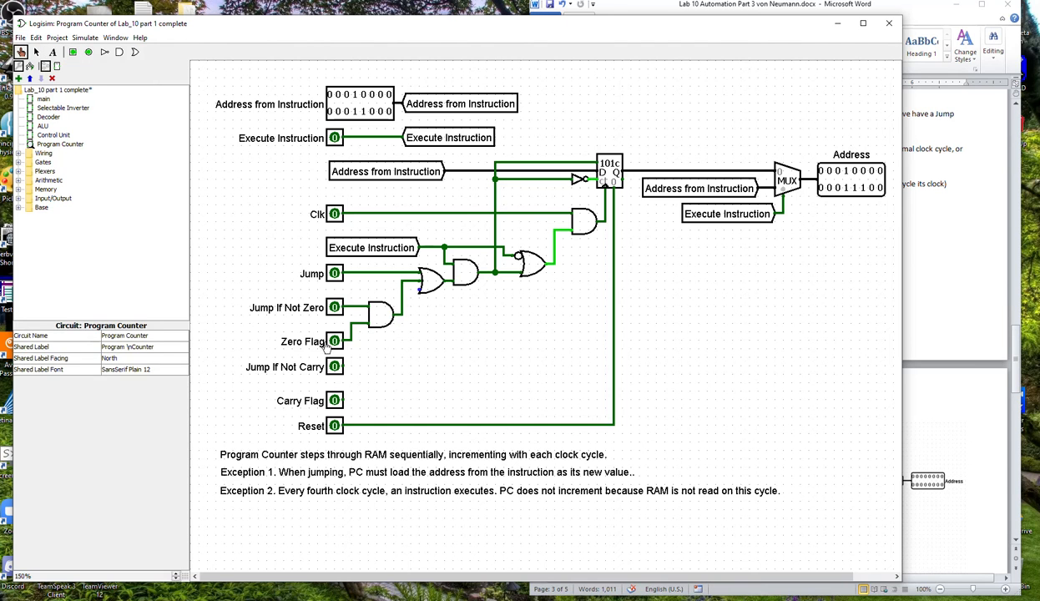
click(333, 307)
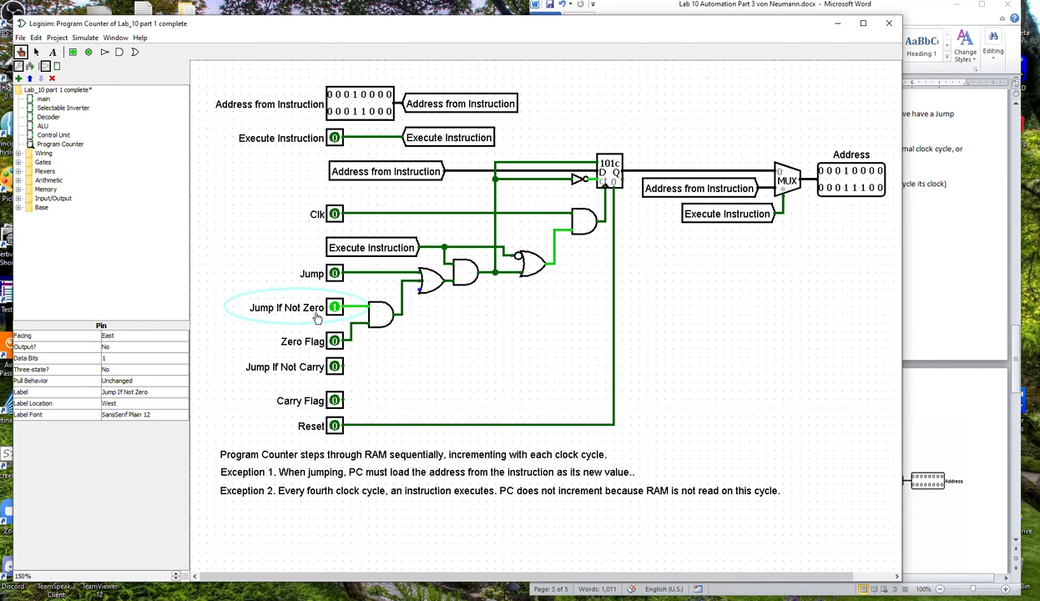
click(337, 343)
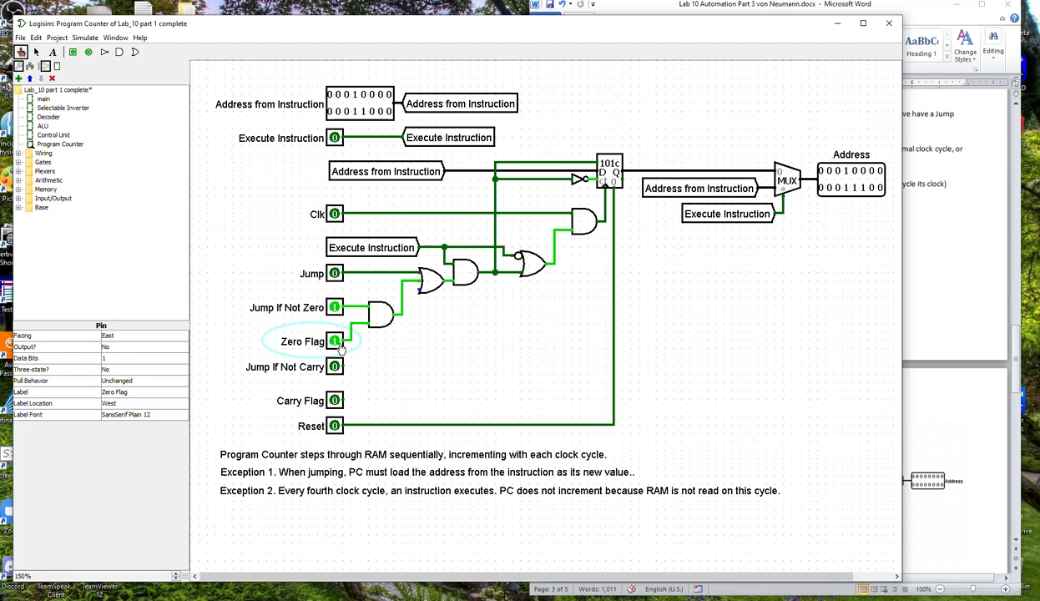
Negate the new AND gate's Zero Flag input and set Zero Flag to 0 to test the conditional jump.
click(36, 52)
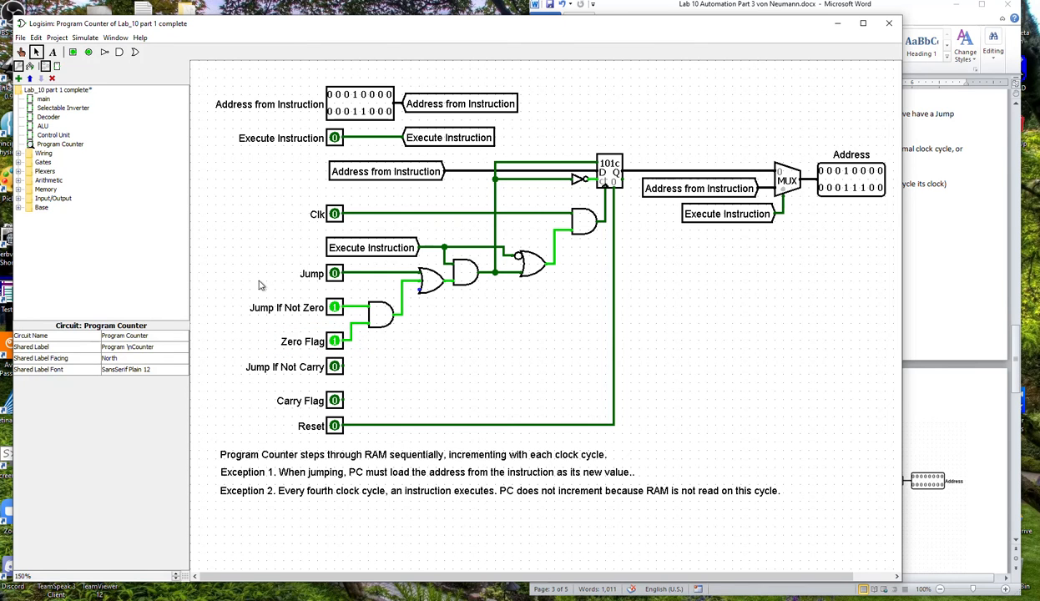
click(369, 313)
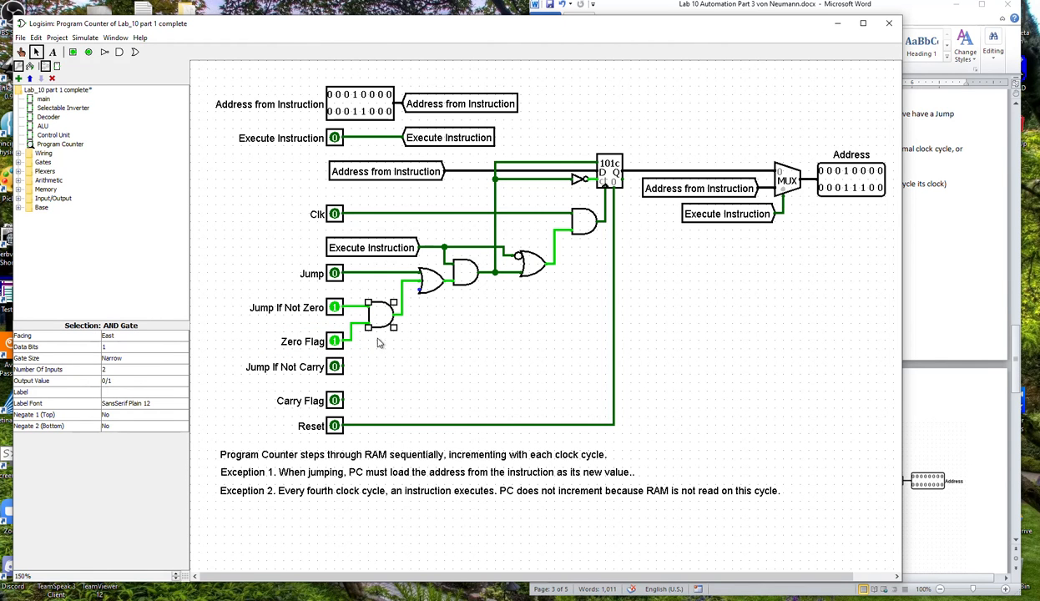
click(122, 426)
click(128, 440)
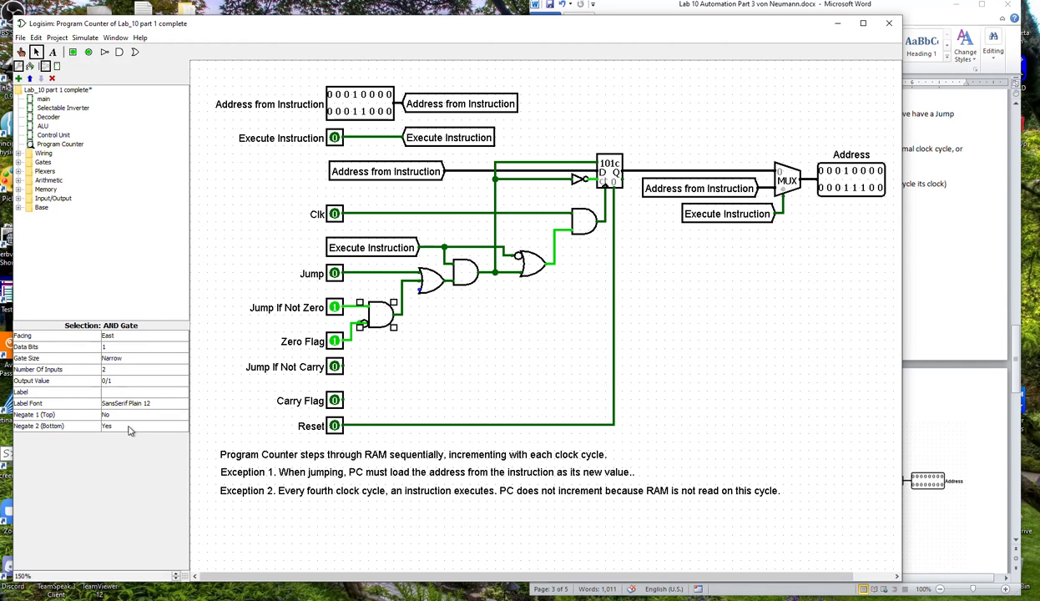
click(21, 51)
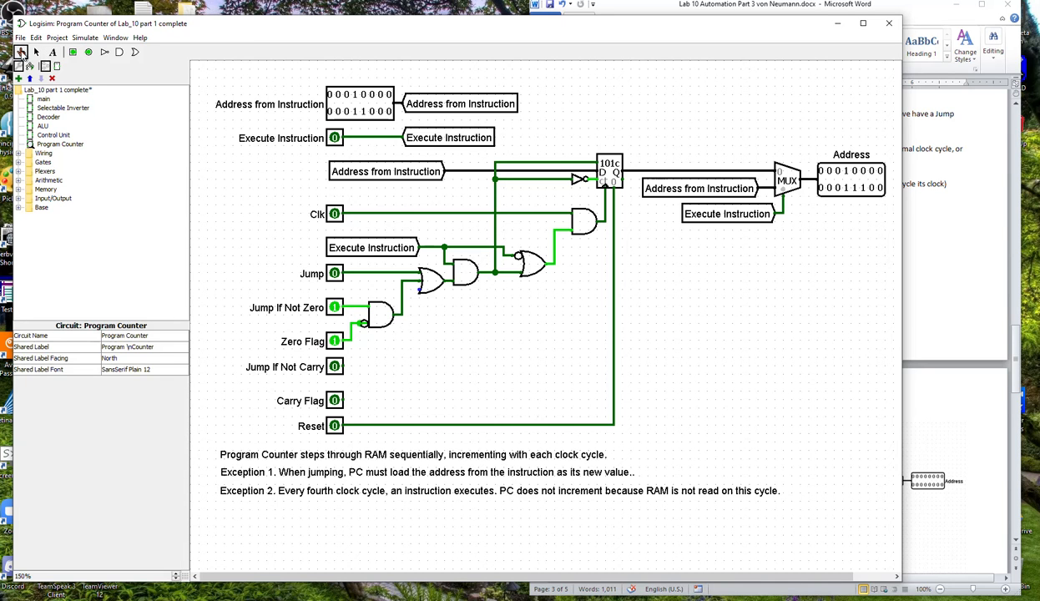
click(329, 339)
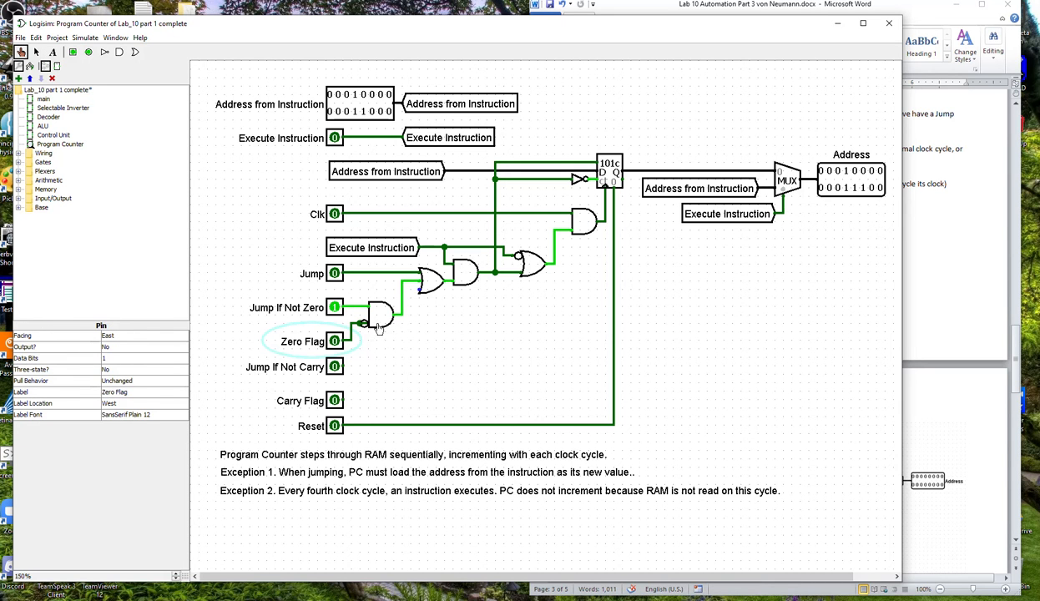
click(36, 51)
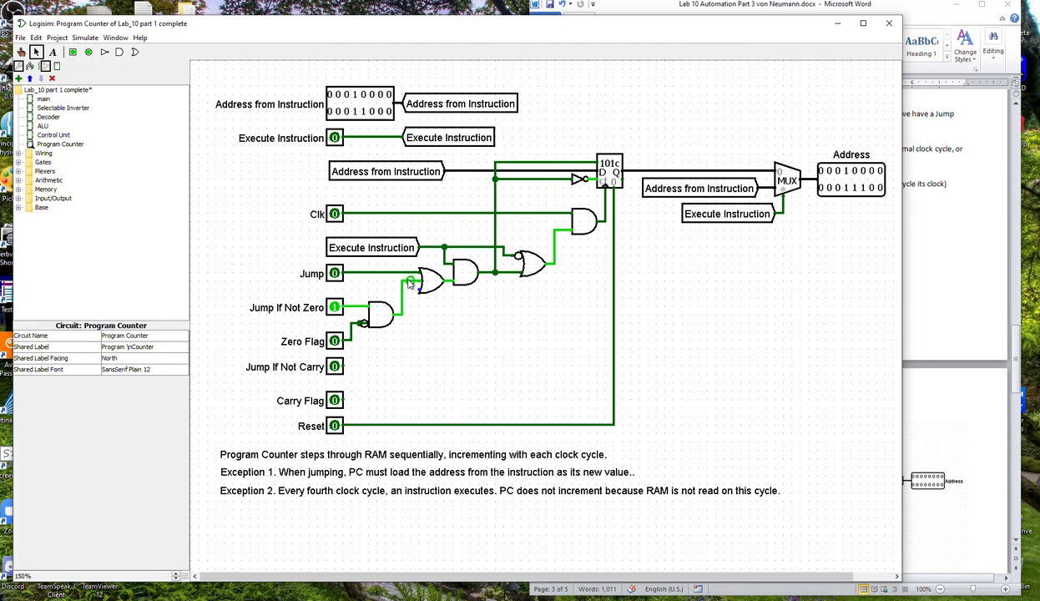
click(377, 314)
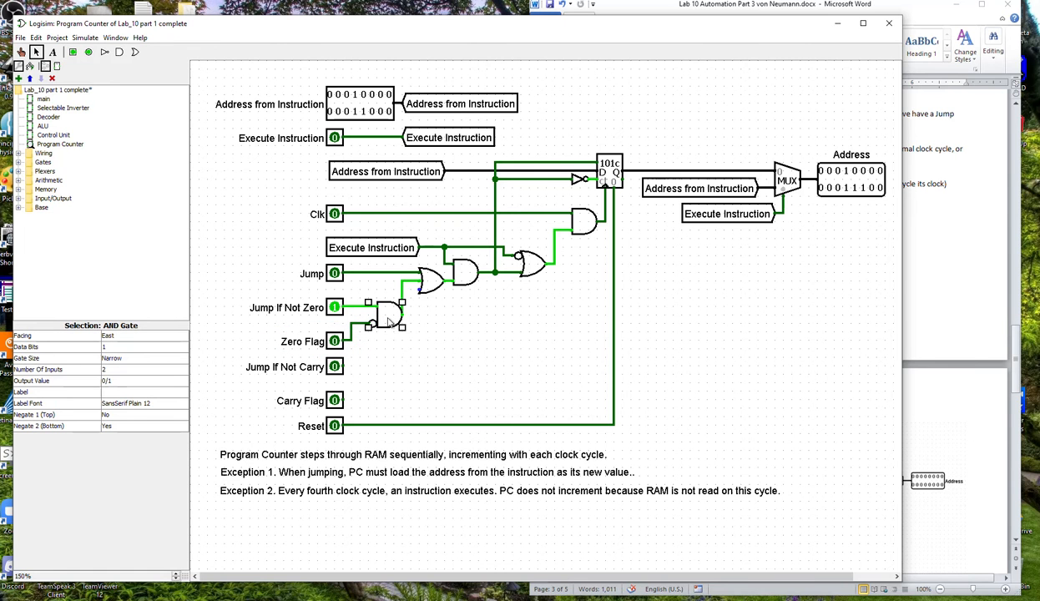
drag(377, 317, 377, 318)
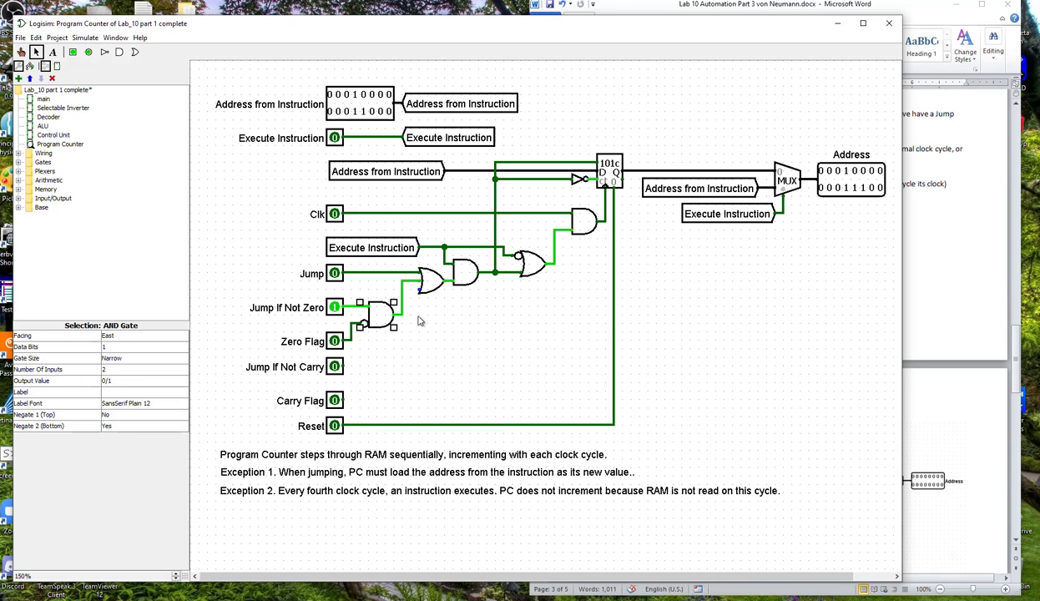
Open the Program Counter's appearance layout and consult the Word document's complete-machine diagram for the port arrangement.
click(56, 66)
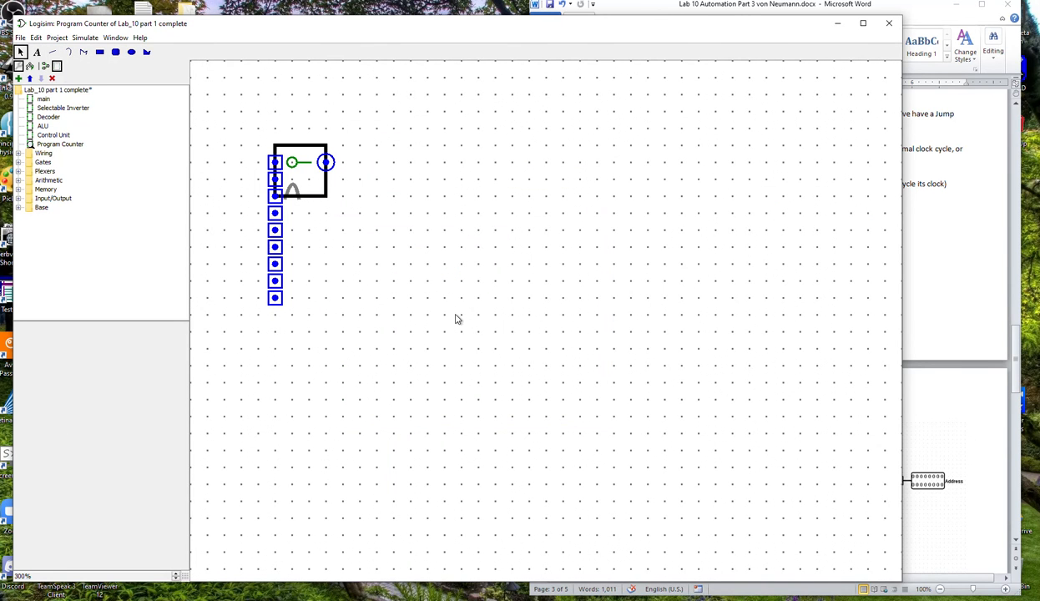
click(949, 343)
scroll(909, 441, down, 20)
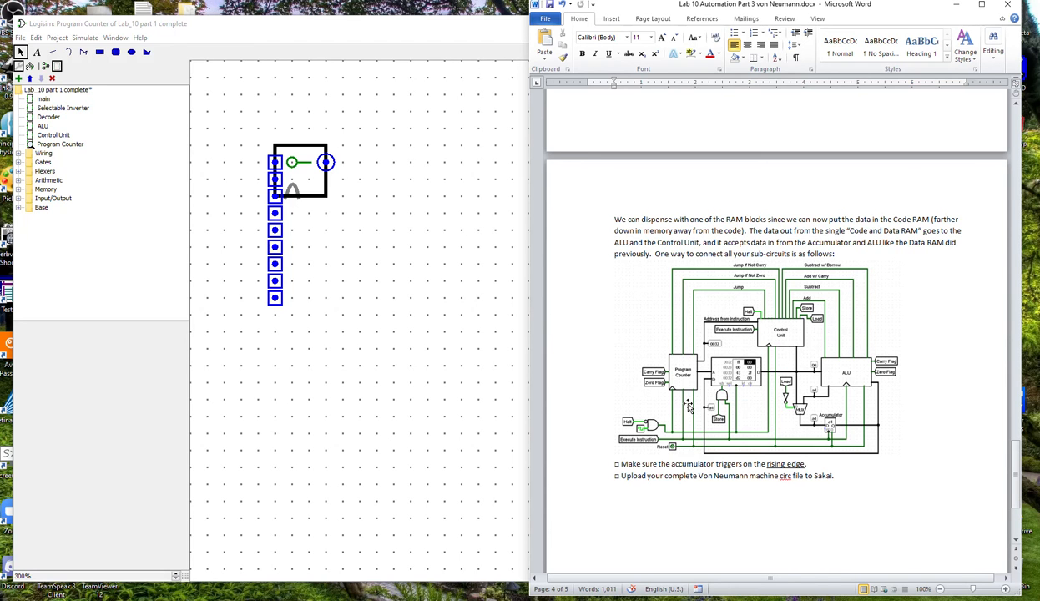
click(390, 269)
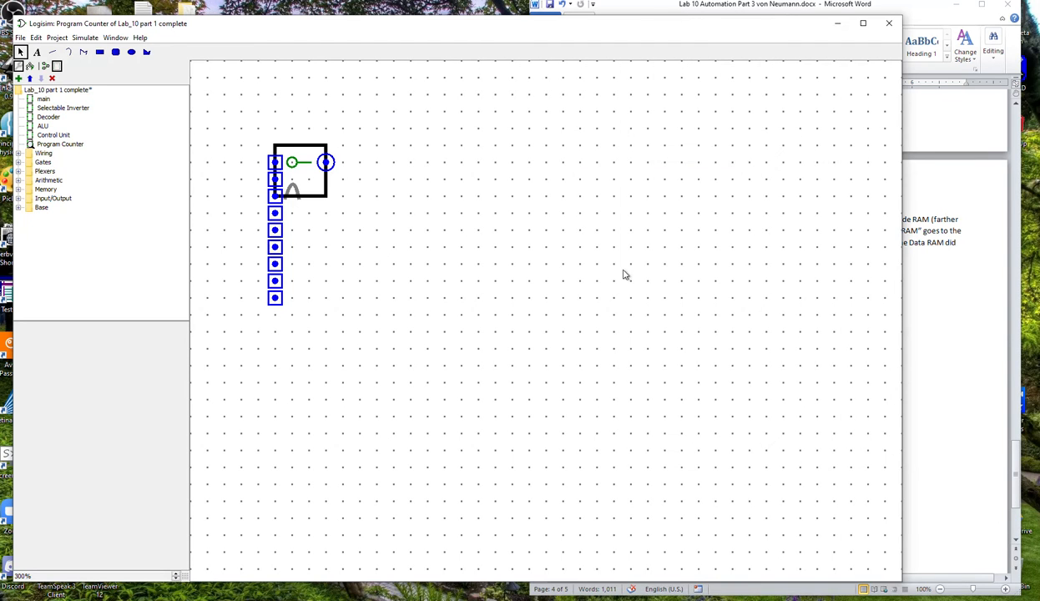
Return to the Program Counter's circuit layout, capture its input pins and logic with Snipping Tool, and move the snip window aside.
click(45, 66)
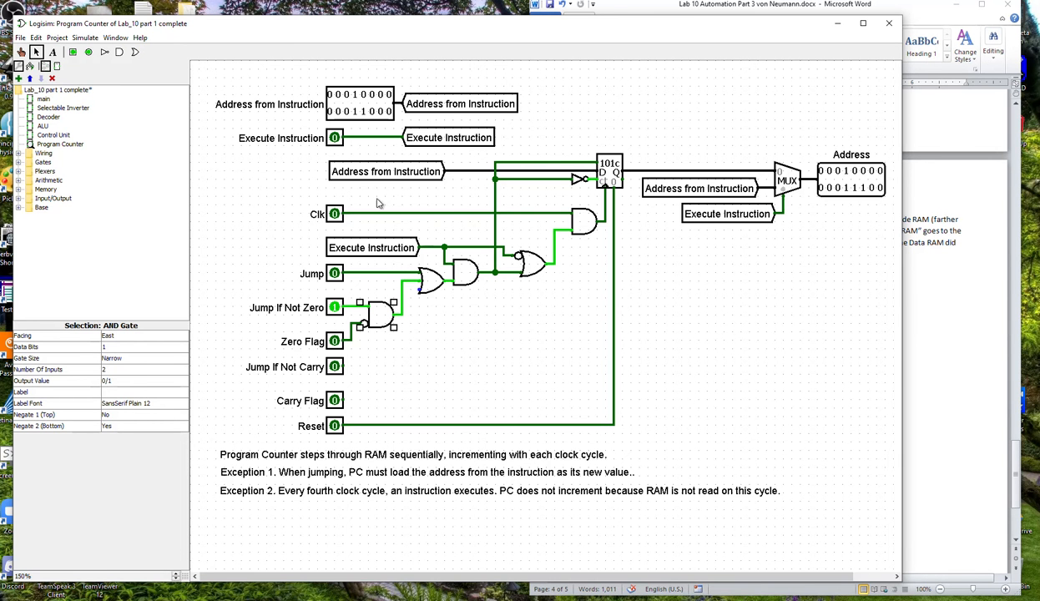
click(1037, 167)
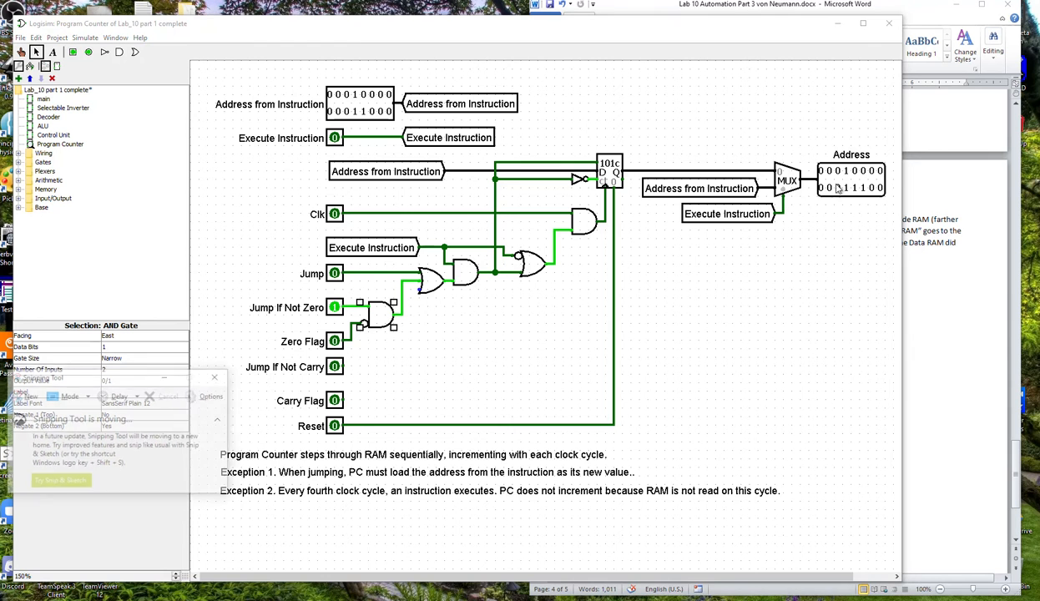
click(29, 395)
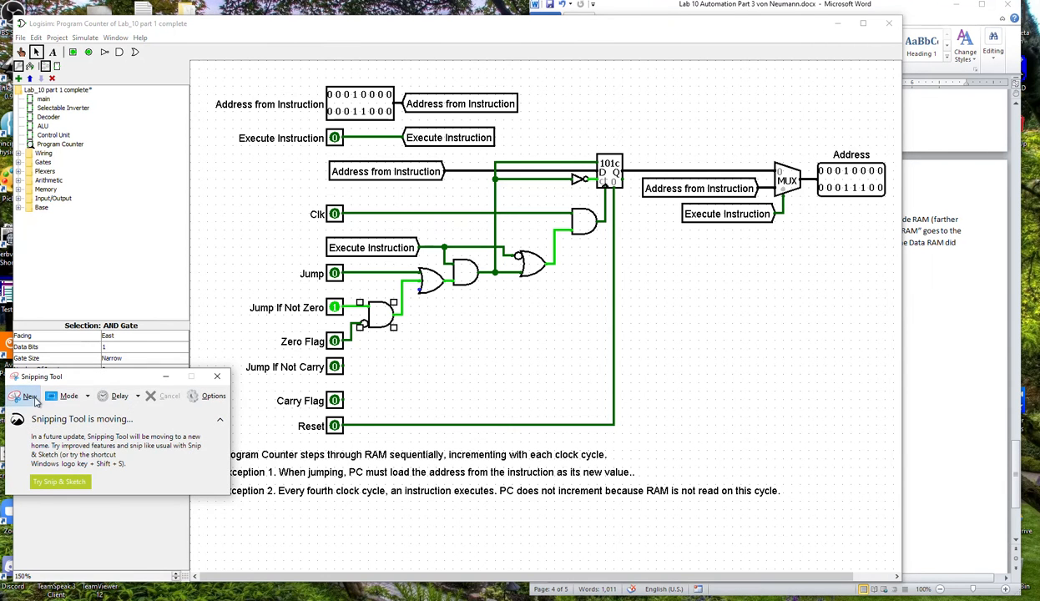
drag(206, 78, 777, 436)
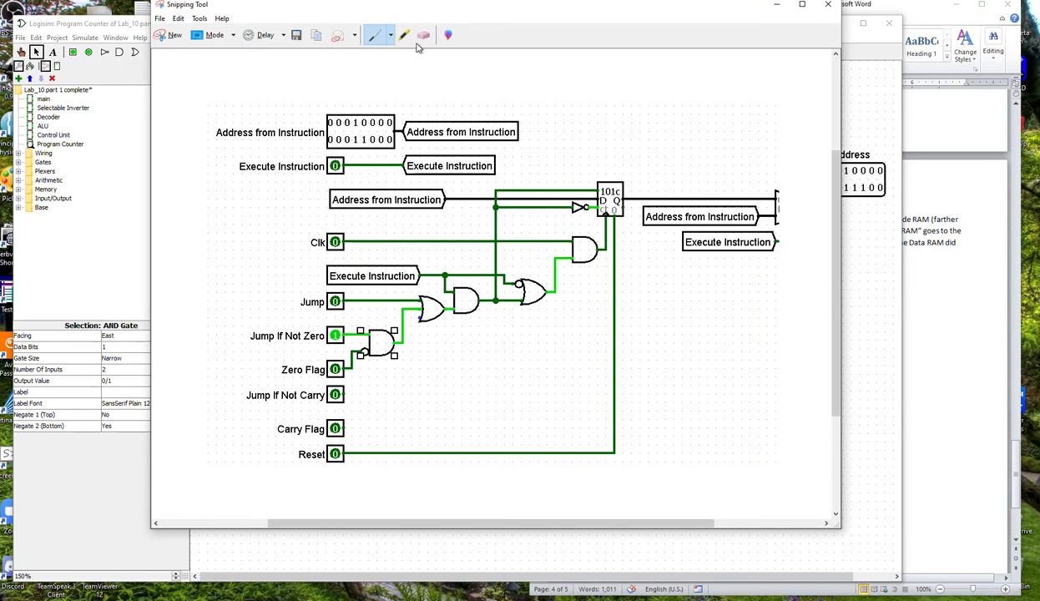
drag(379, 12, 548, 66)
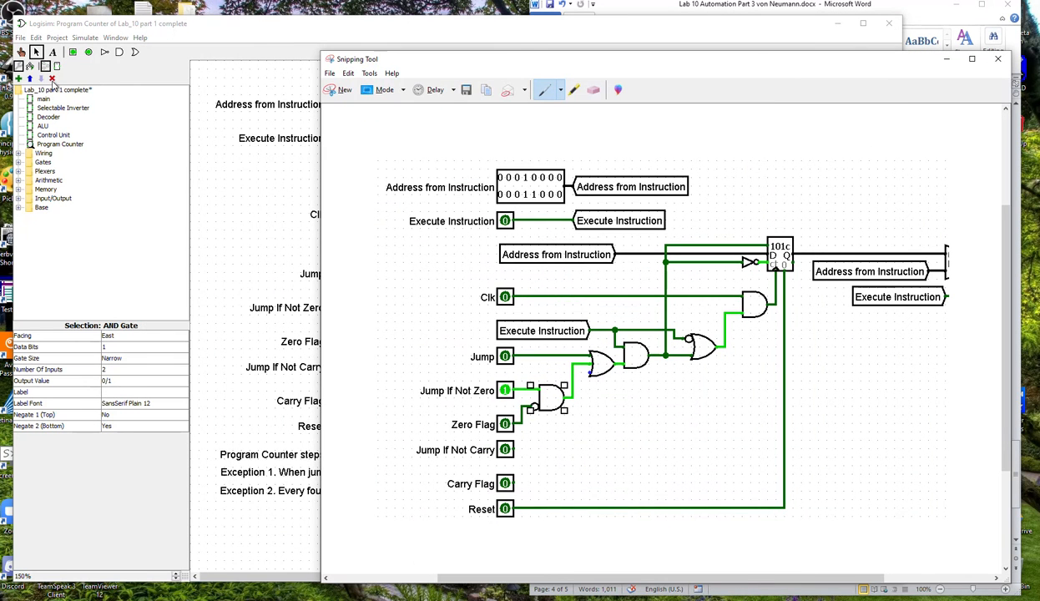
Reopen the Program Counter's appearance layout in Logisim and enlarge the outline rectangle to span all nine input ports.
click(57, 69)
click(322, 198)
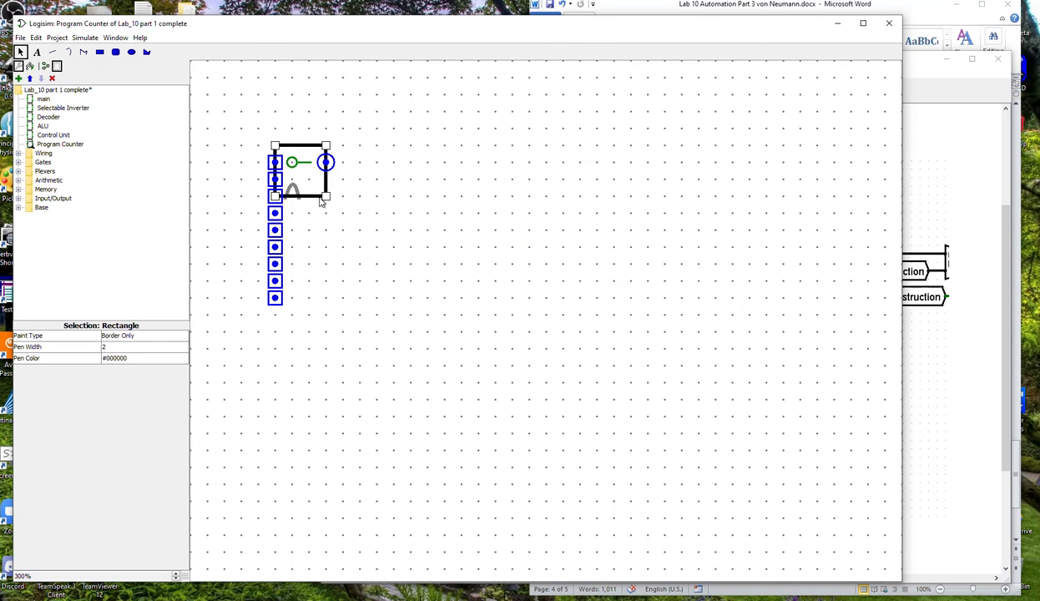
drag(326, 200, 463, 303)
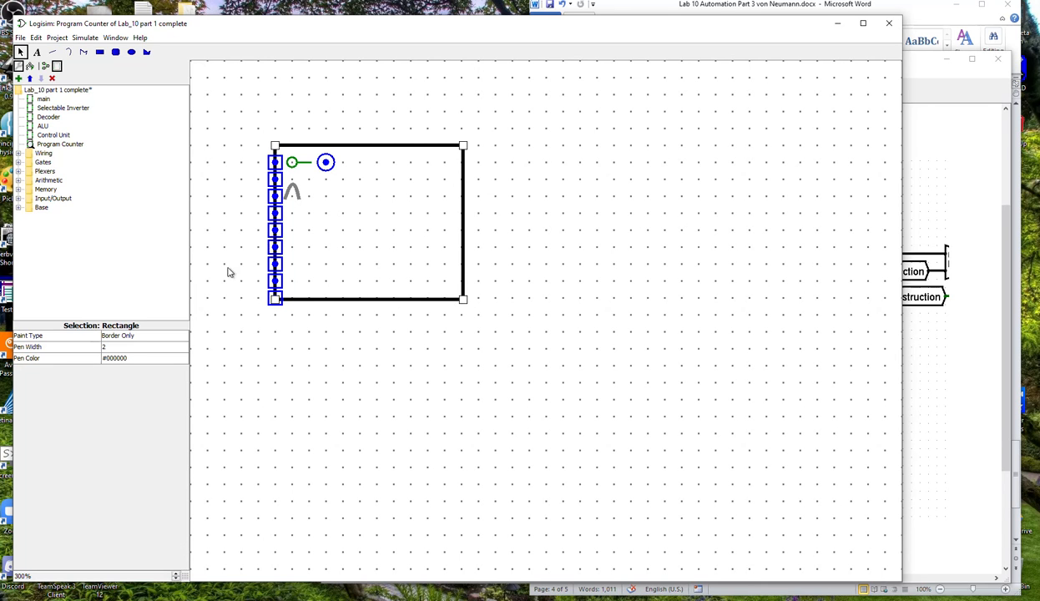
Select the eighth and seventh input ports to identify their pins, and bring the circuit snip forward for comparison.
click(275, 281)
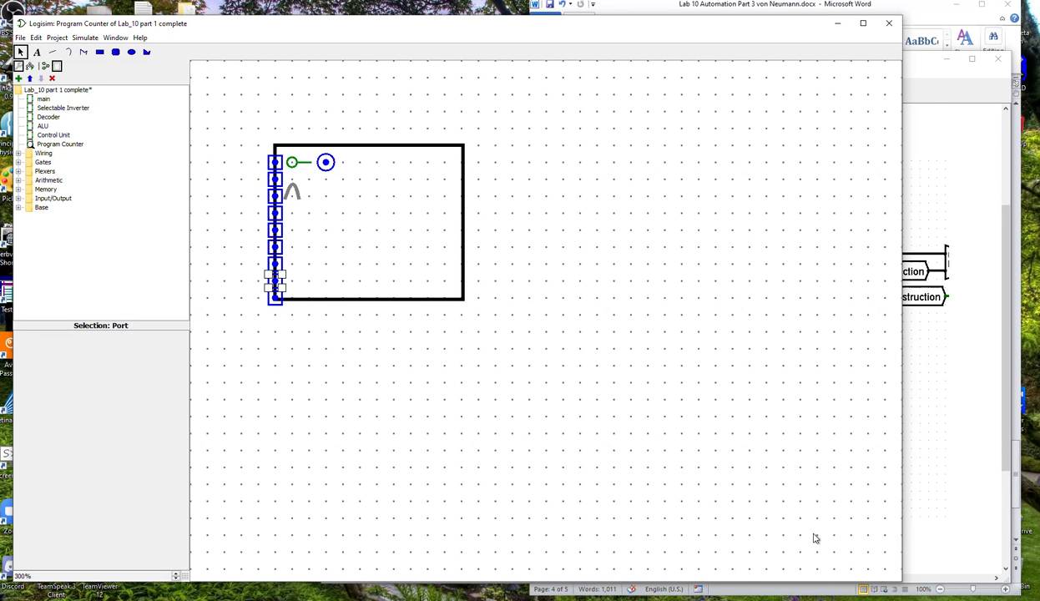
click(307, 269)
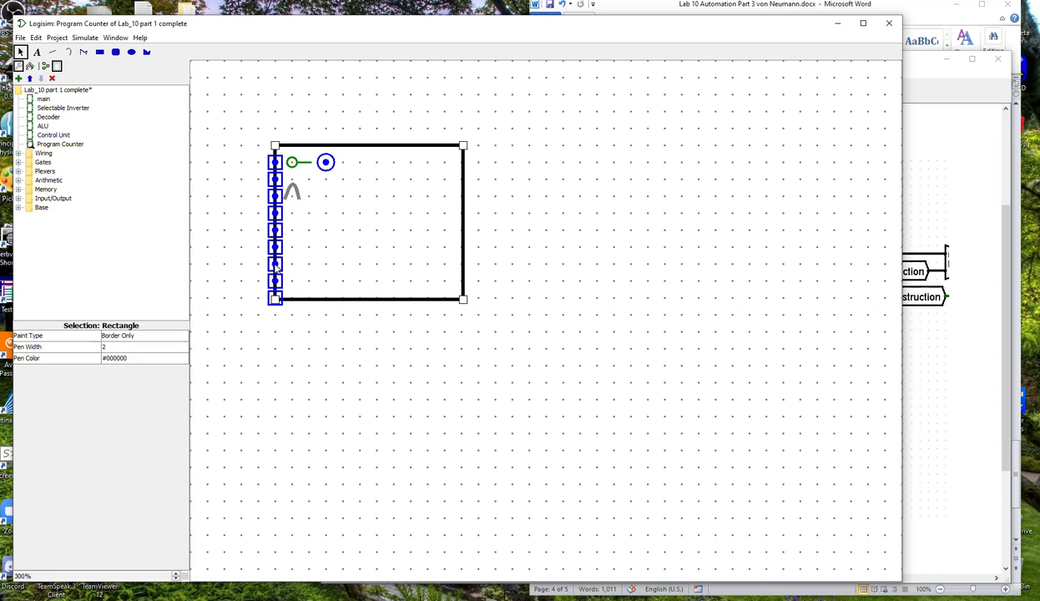
click(277, 265)
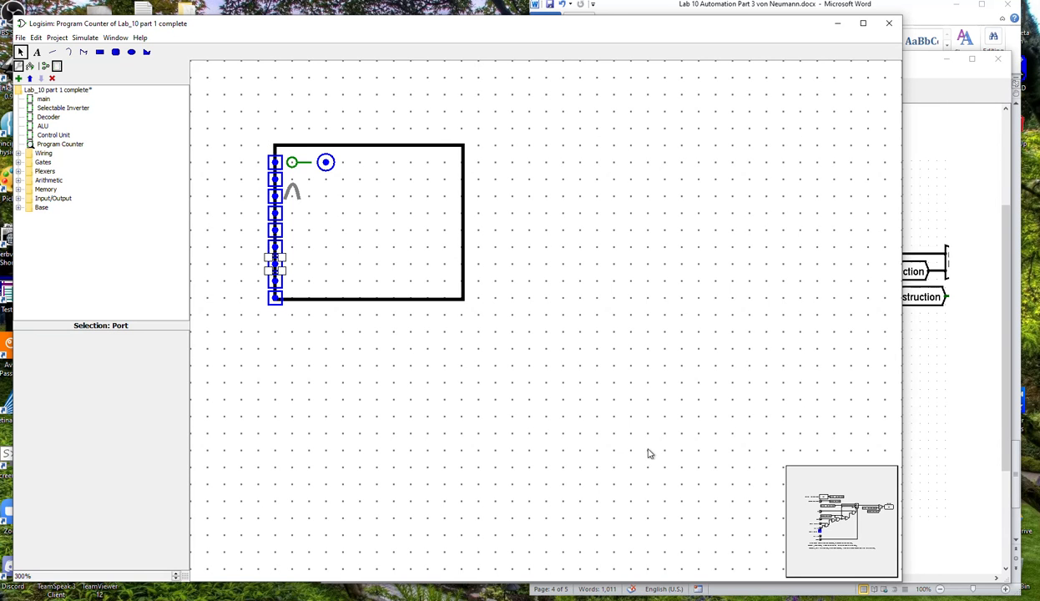
click(937, 402)
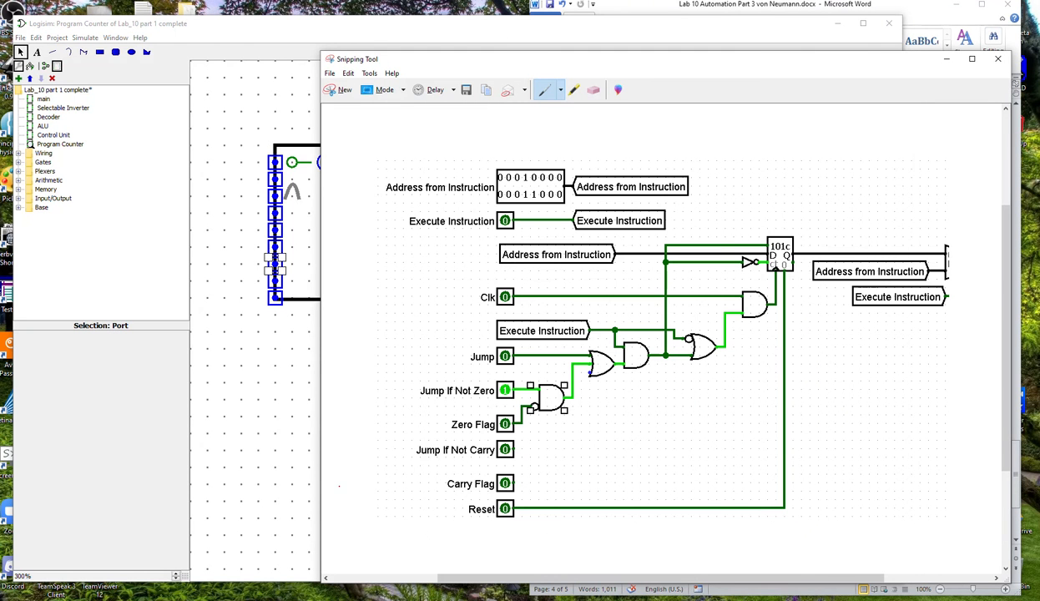
Narrow the snip window, and select the Program Counter's rearranged ports one by one to check which pin each represents.
drag(320, 493, 455, 501)
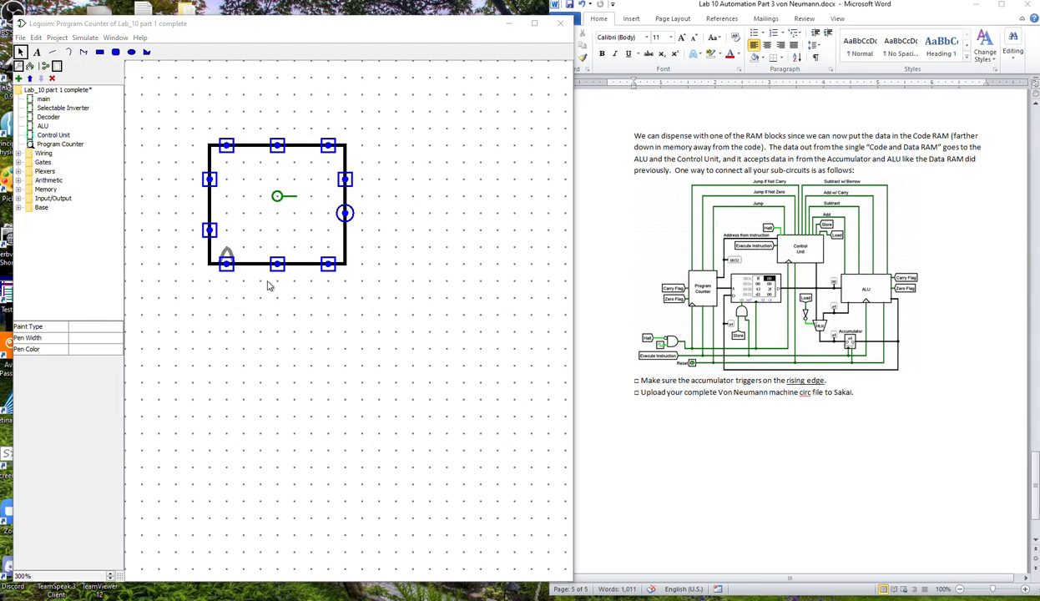
click(225, 265)
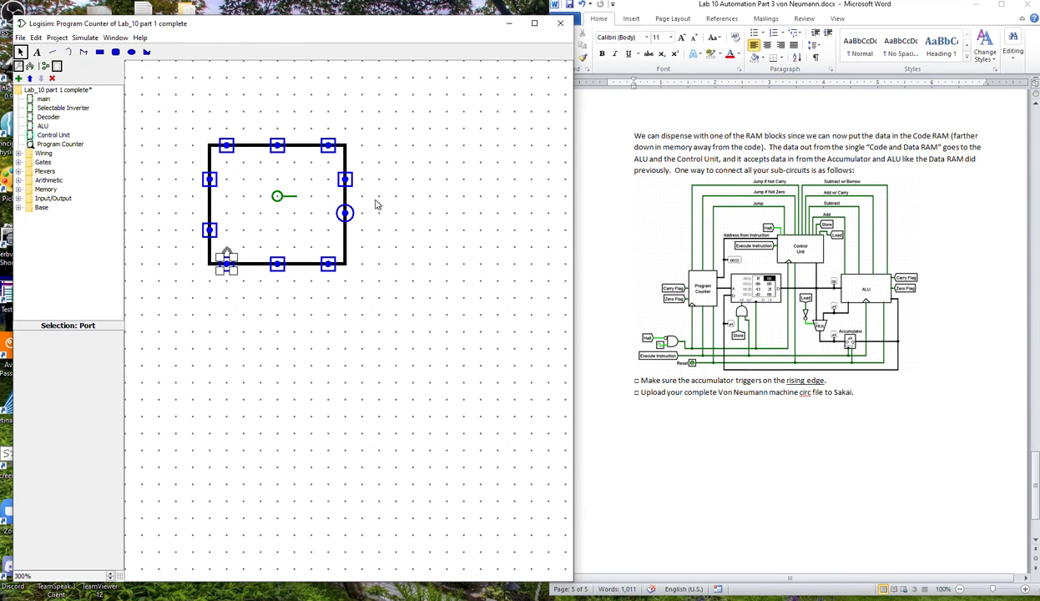
click(225, 147)
click(277, 148)
click(210, 180)
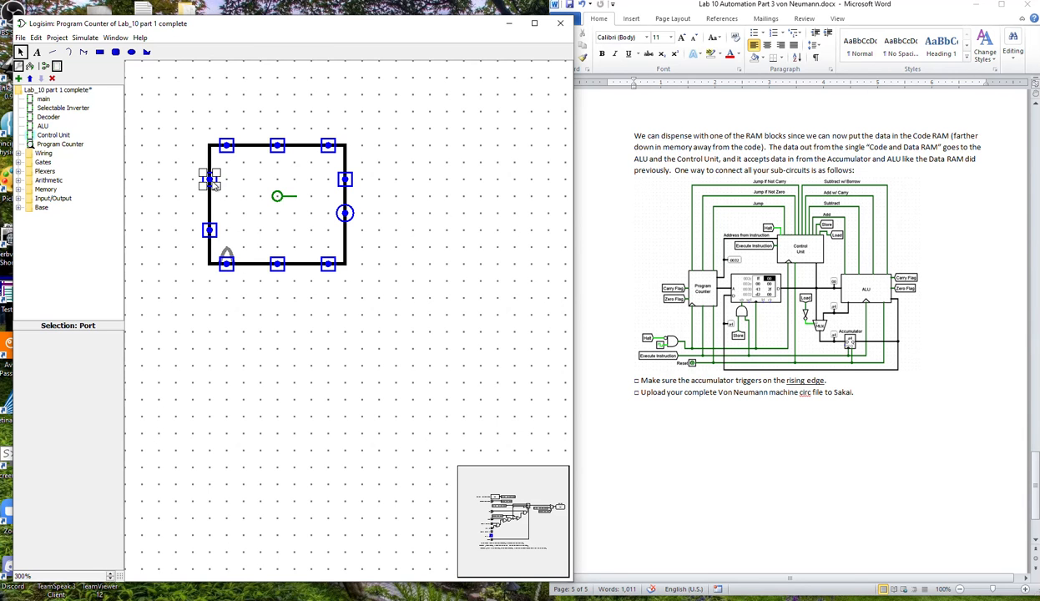
click(210, 230)
click(210, 179)
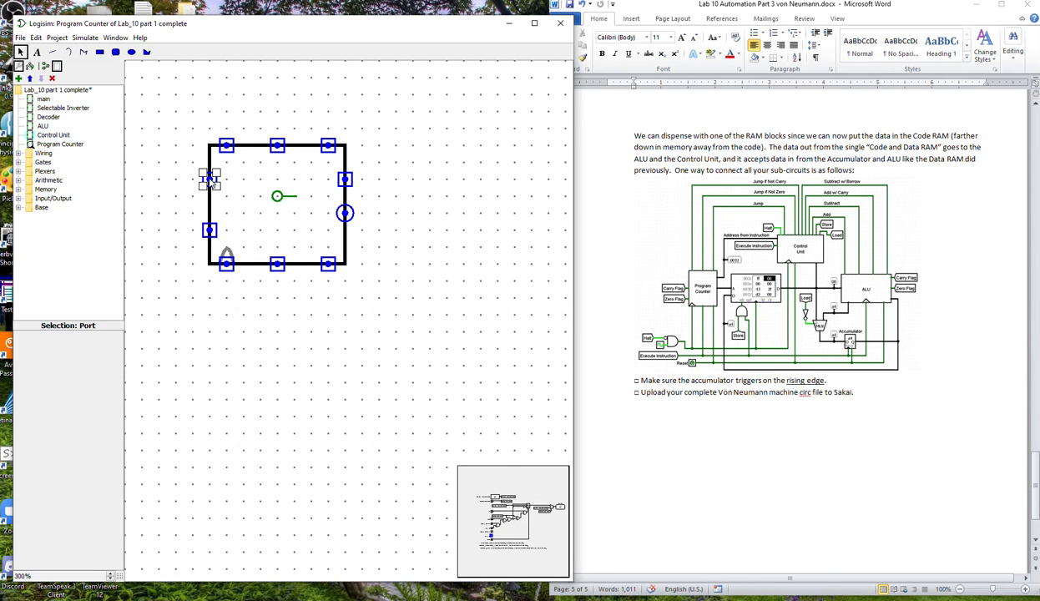
click(344, 213)
click(345, 180)
click(451, 302)
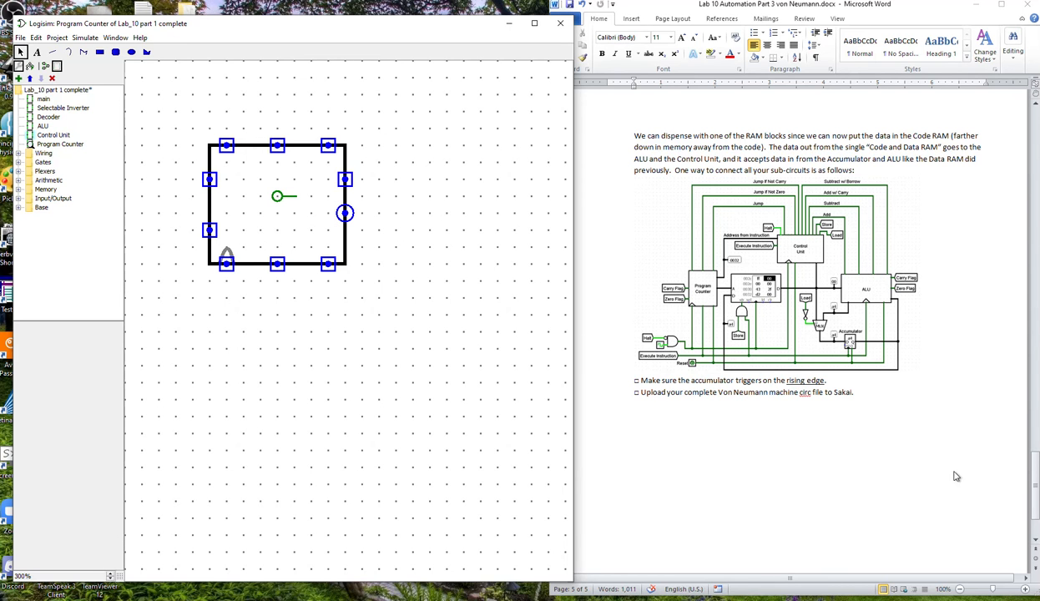
Consult the Word document's Zero Flag section, and open the ALU circuit in Logisim with the window widened to show it all.
click(835, 424)
scroll(952, 461, up, 8)
scroll(952, 462, up, 3)
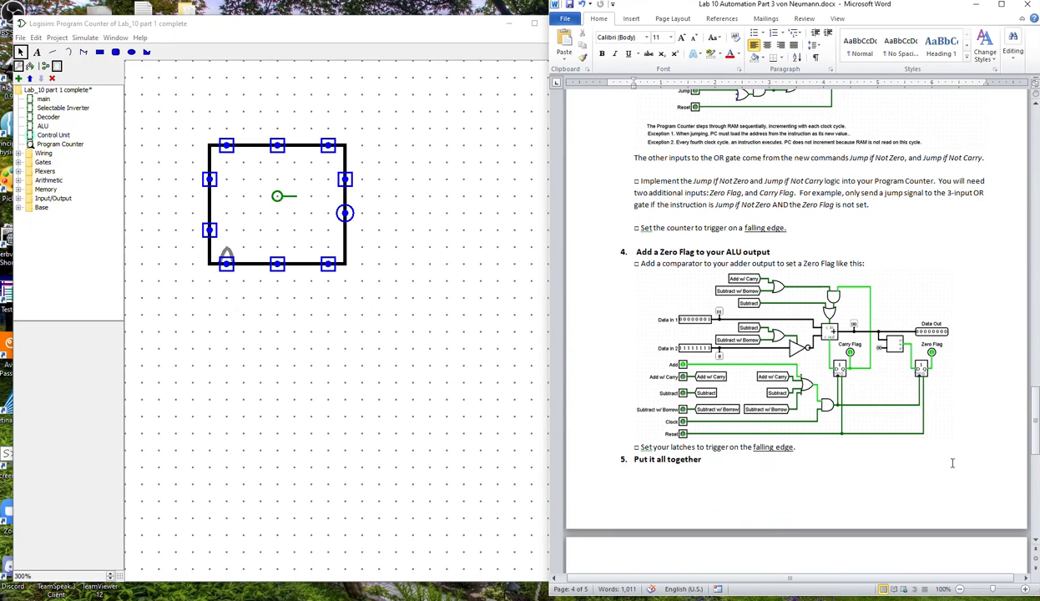
scroll(952, 461, up, 1)
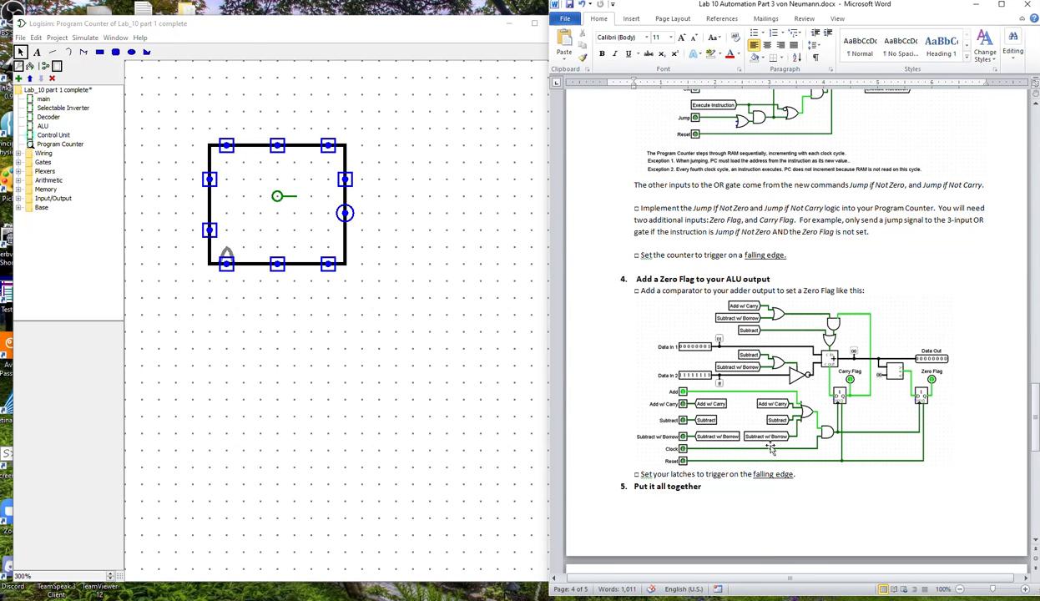
click(42, 126)
double_click(42, 126)
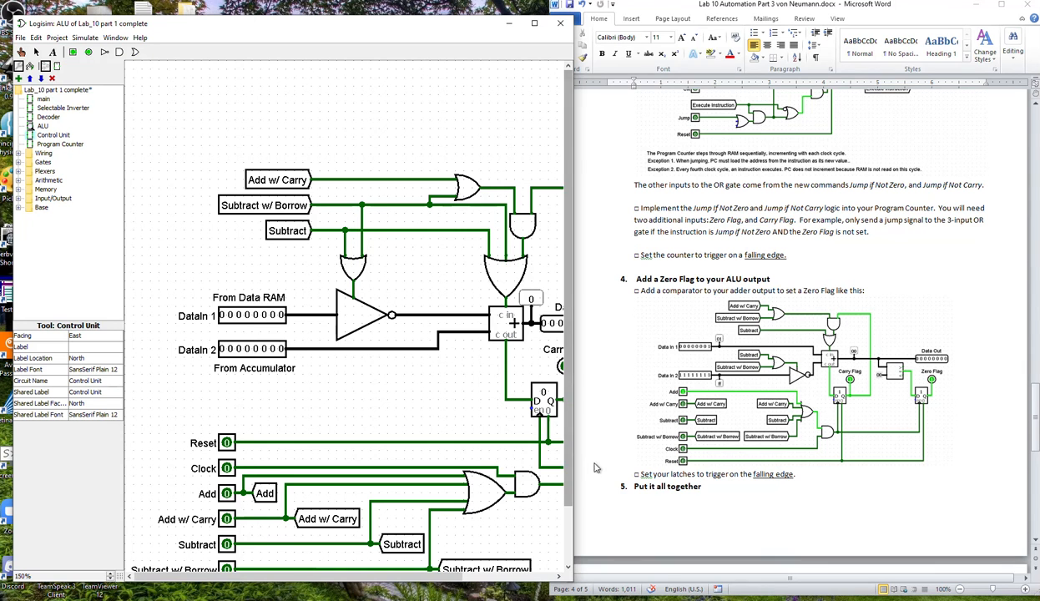
drag(573, 455, 766, 455)
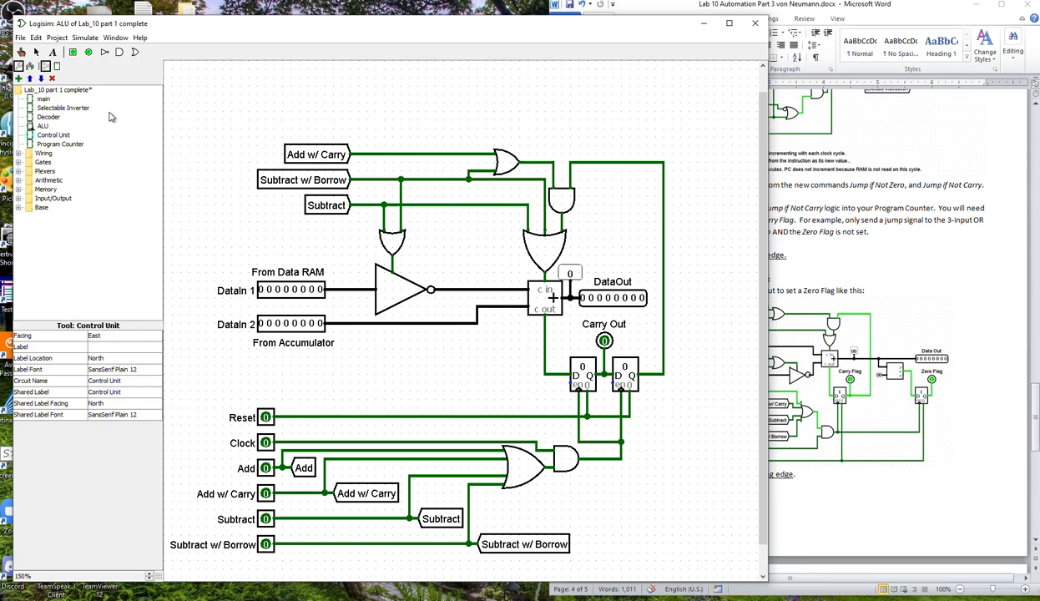
Select the ALU's second register, and compare the circuit with the Word document's Zero Flag and complete-machine diagrams.
click(36, 52)
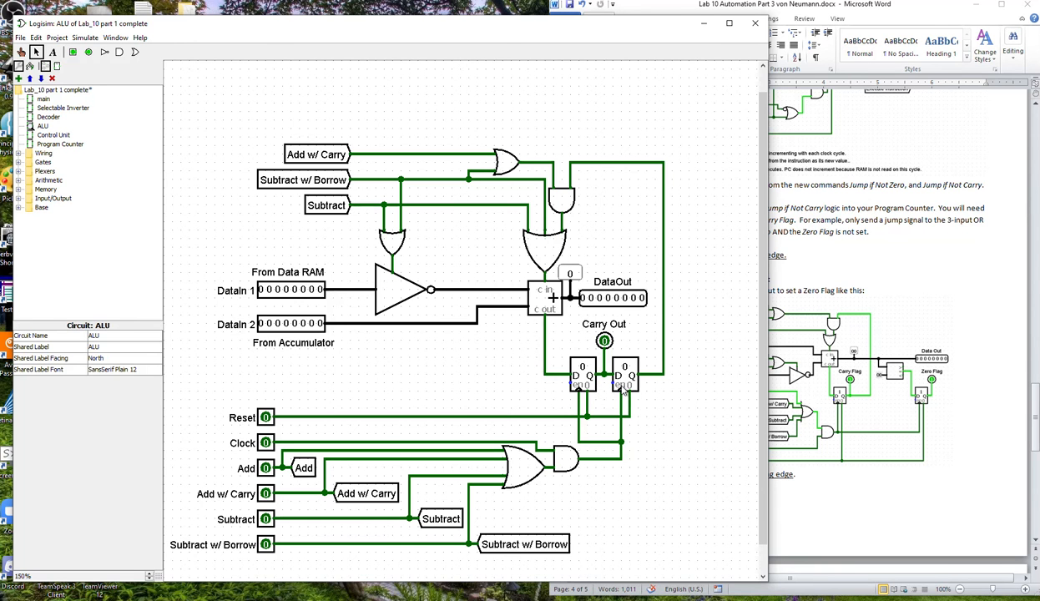
click(630, 381)
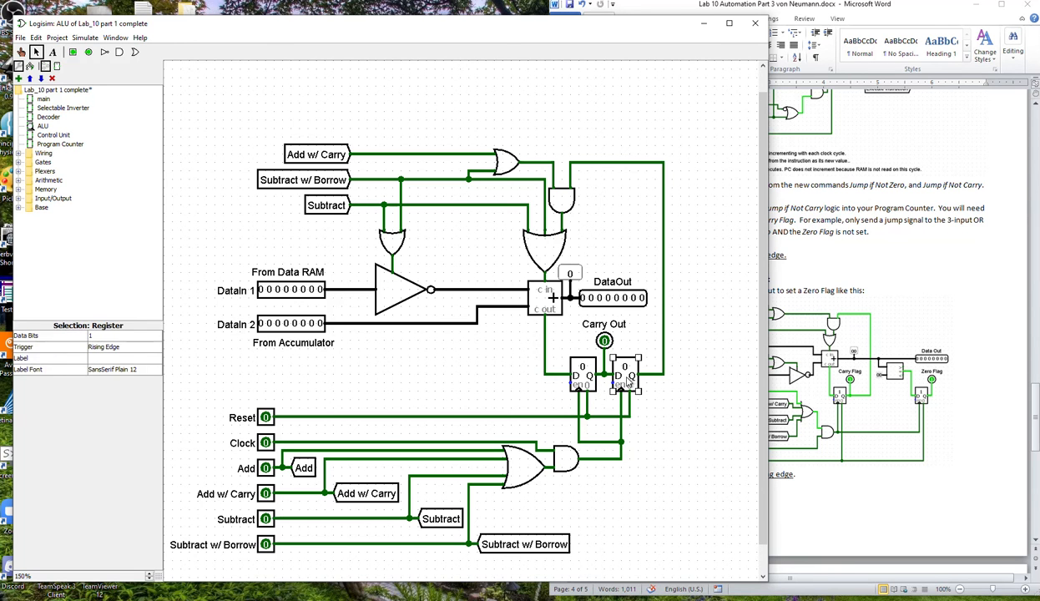
click(837, 496)
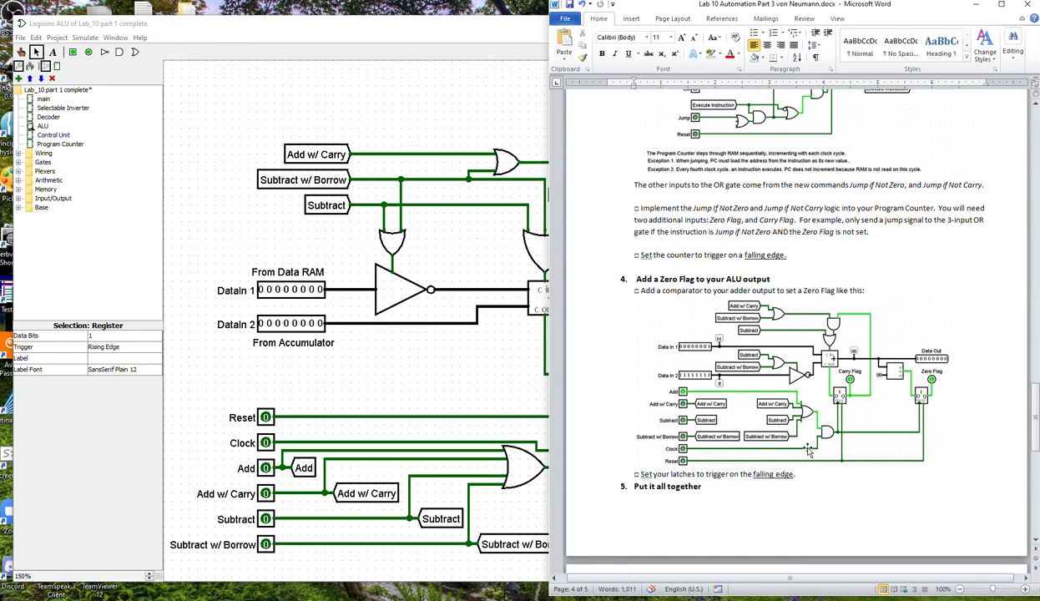
scroll(814, 438, down, 8)
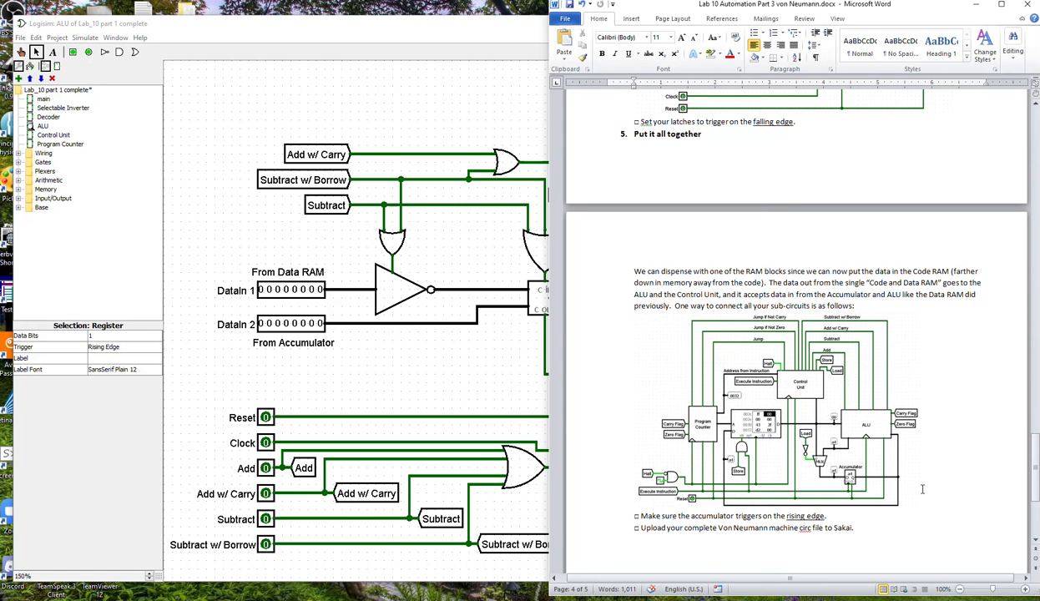
click(508, 384)
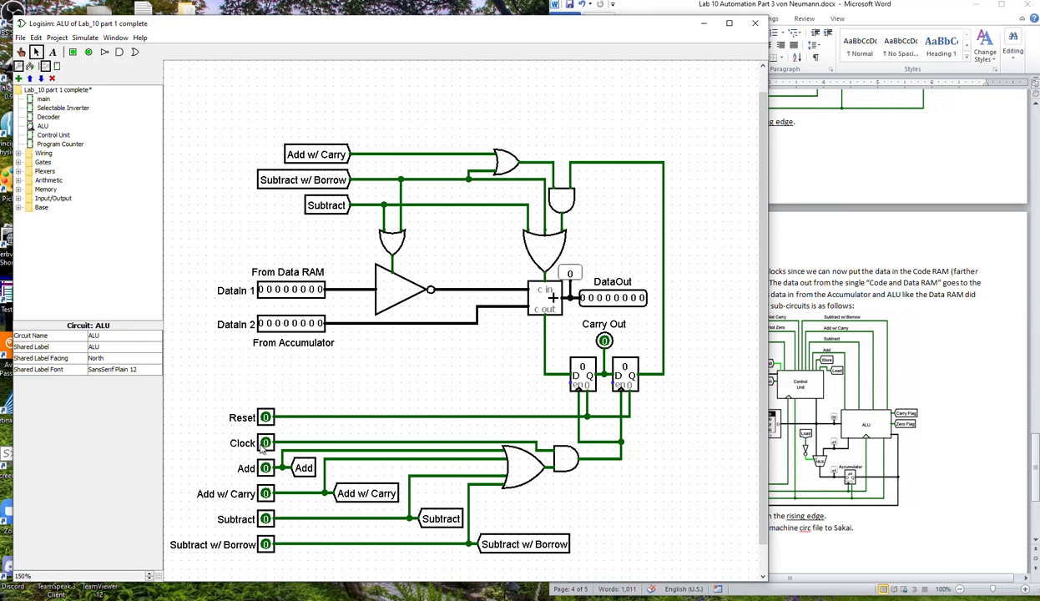
click(626, 380)
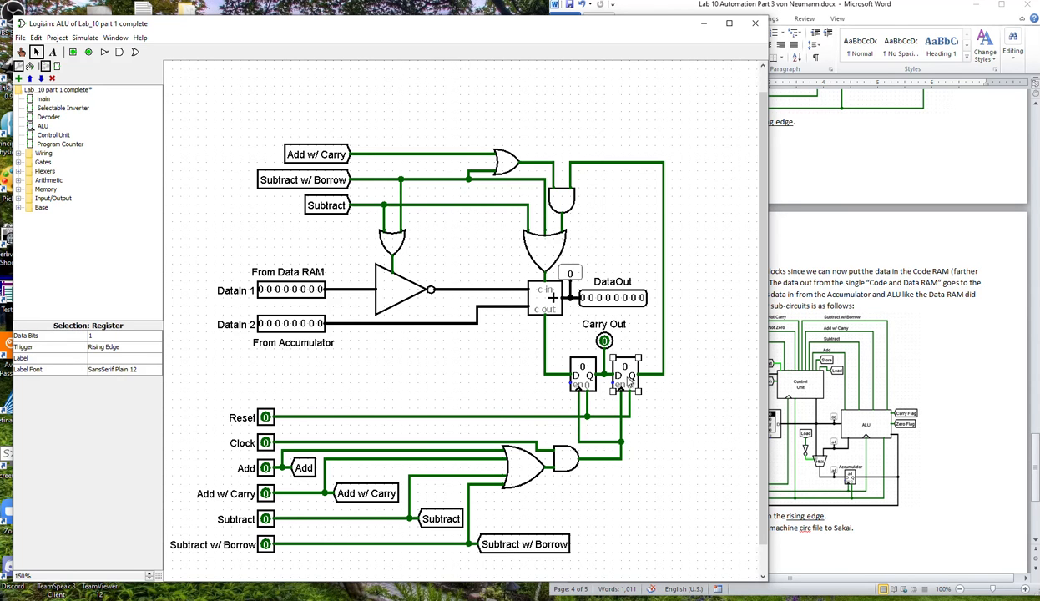
key(Delete)
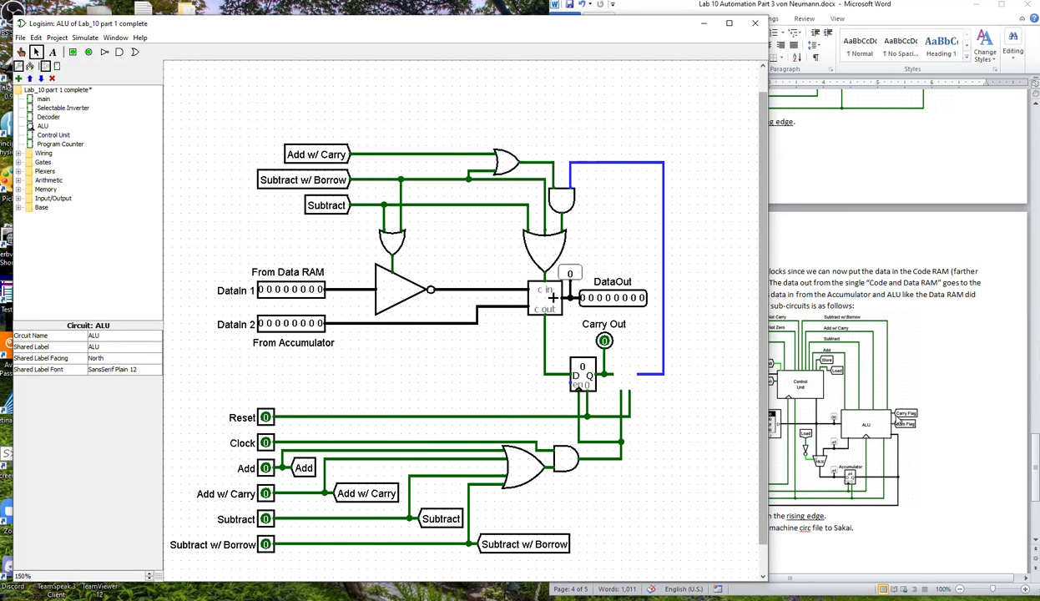
click(923, 346)
scroll(919, 335, up, 6)
scroll(918, 335, down, 1)
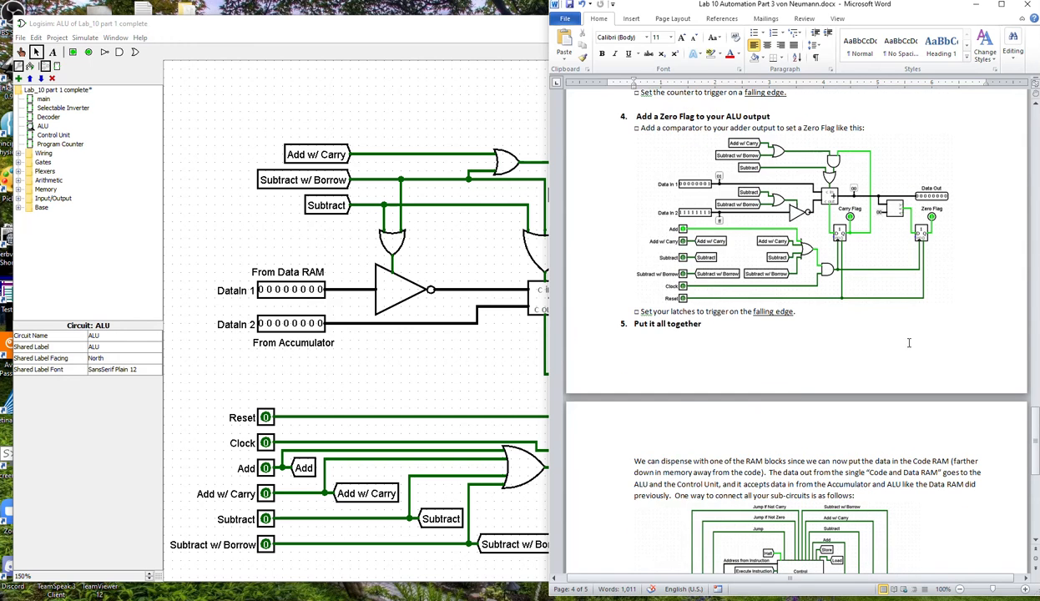
click(428, 425)
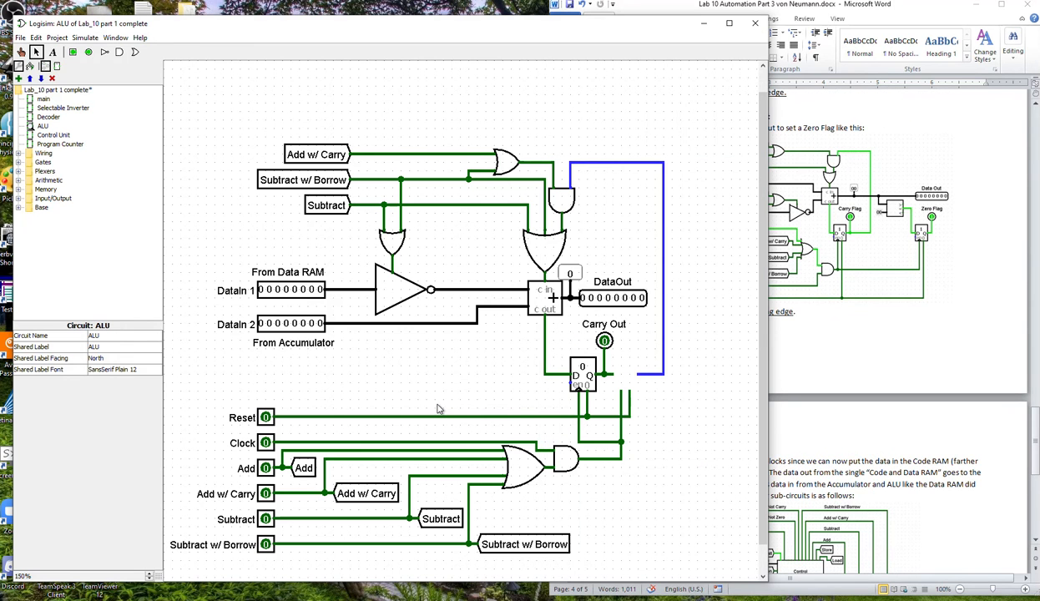
key(ctrl+z)
click(712, 405)
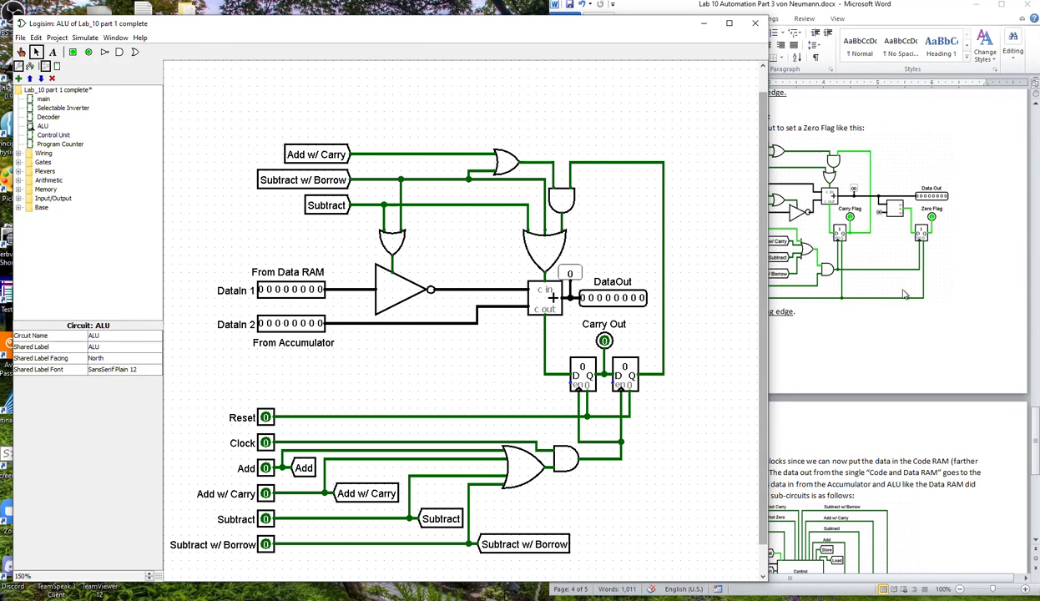
Delete the feedback wire from the second register, move that register right, and reconnect its clock input to the gated clock line.
click(664, 331)
key(Delete)
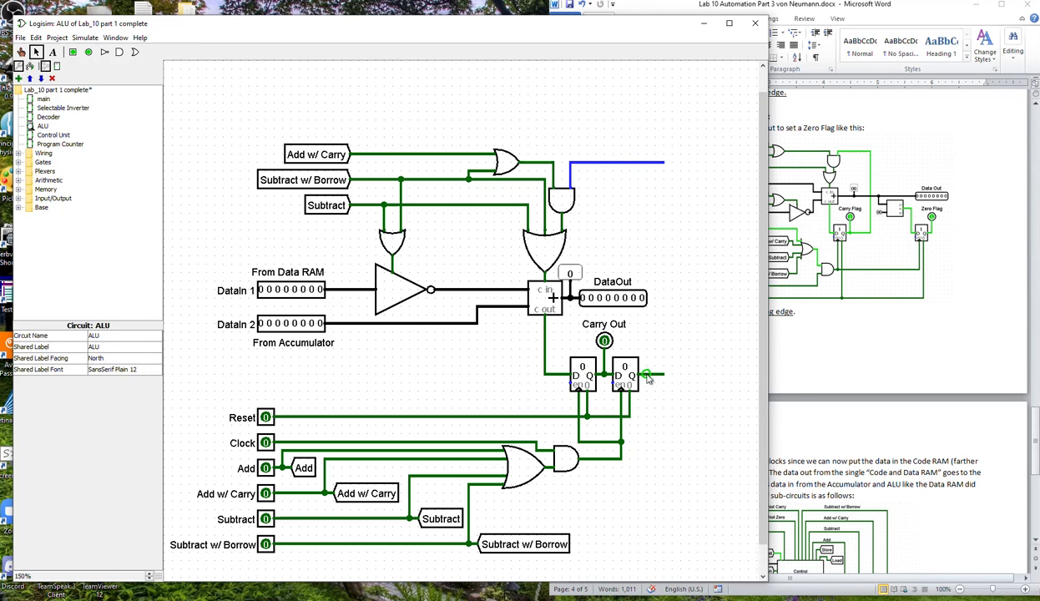
drag(632, 383, 677, 443)
click(668, 400)
click(714, 435)
key(Delete)
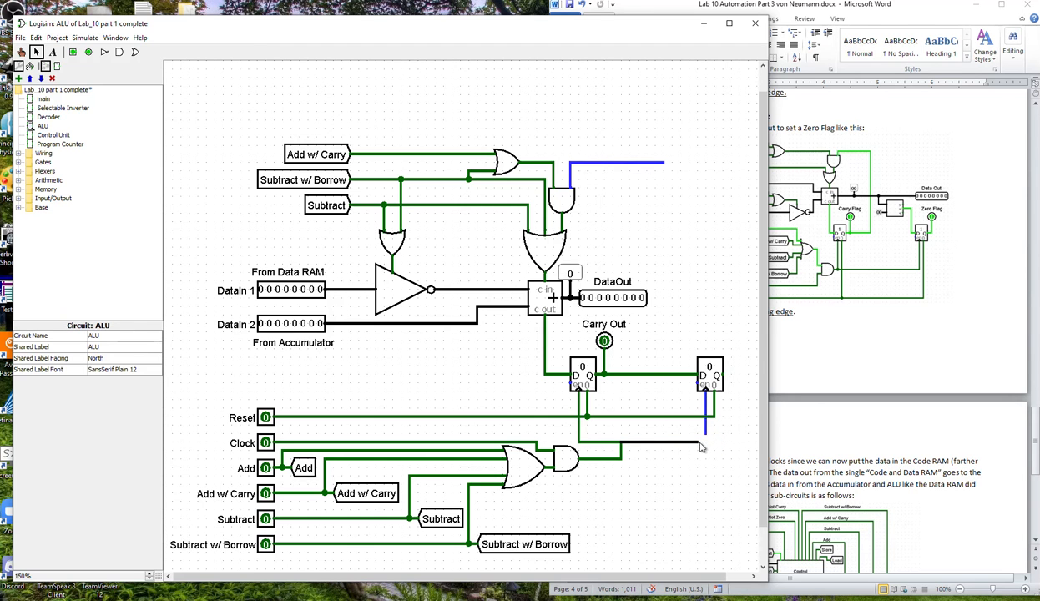
drag(707, 441, 706, 434)
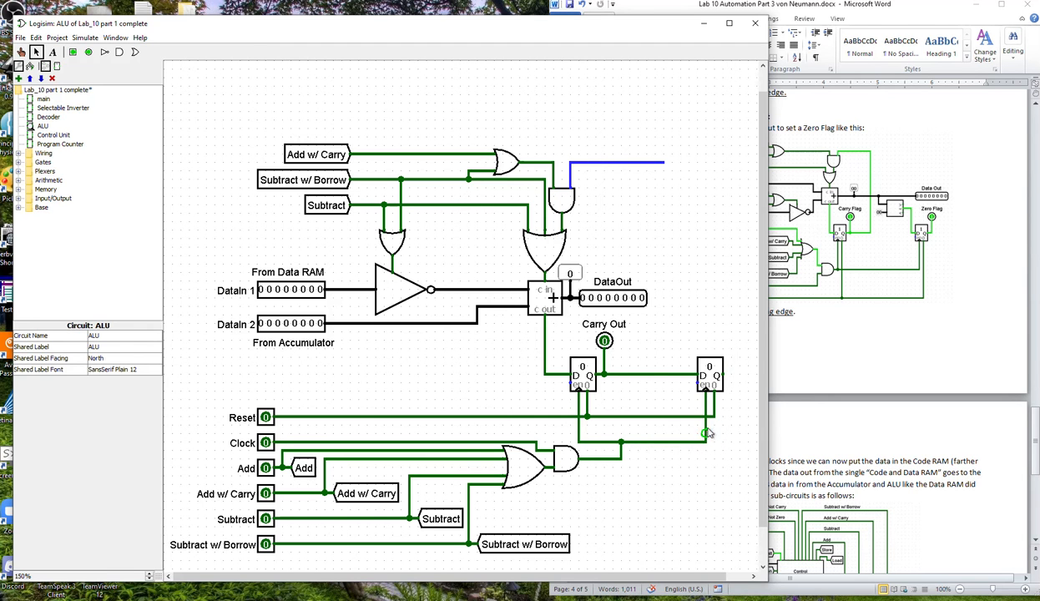
Wire the first register's output back to the carry AND gate, and delete the remaining wire to the second register's D input.
drag(665, 163, 667, 374)
click(678, 374)
key(Delete)
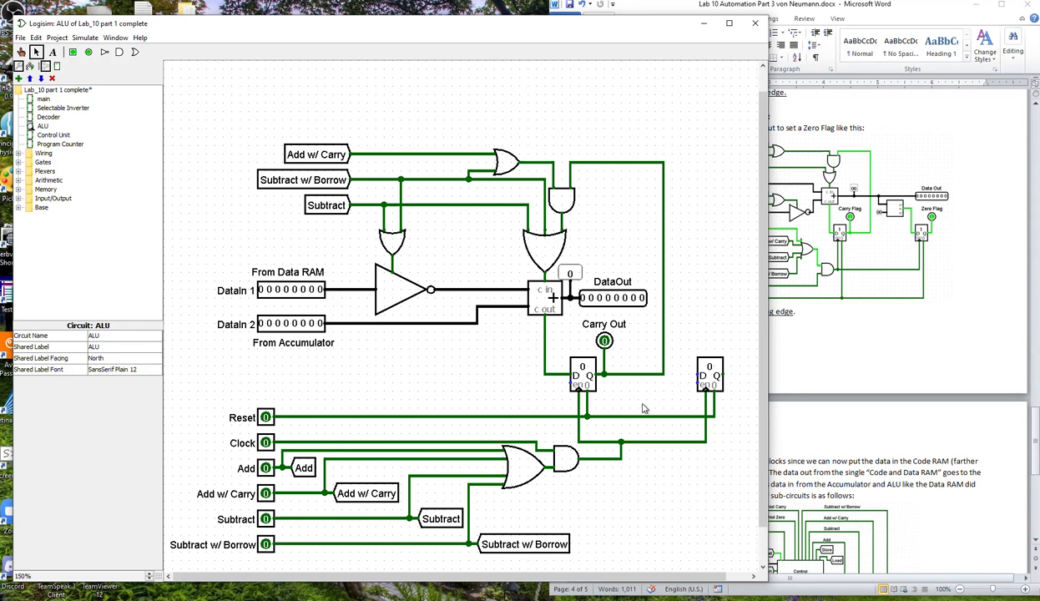
Move the DataOut pin far to the right in a widened Logisim window, checking the spacing against the Word document's ALU diagram.
drag(610, 298, 740, 302)
drag(764, 518, 931, 468)
drag(767, 311, 851, 322)
click(958, 383)
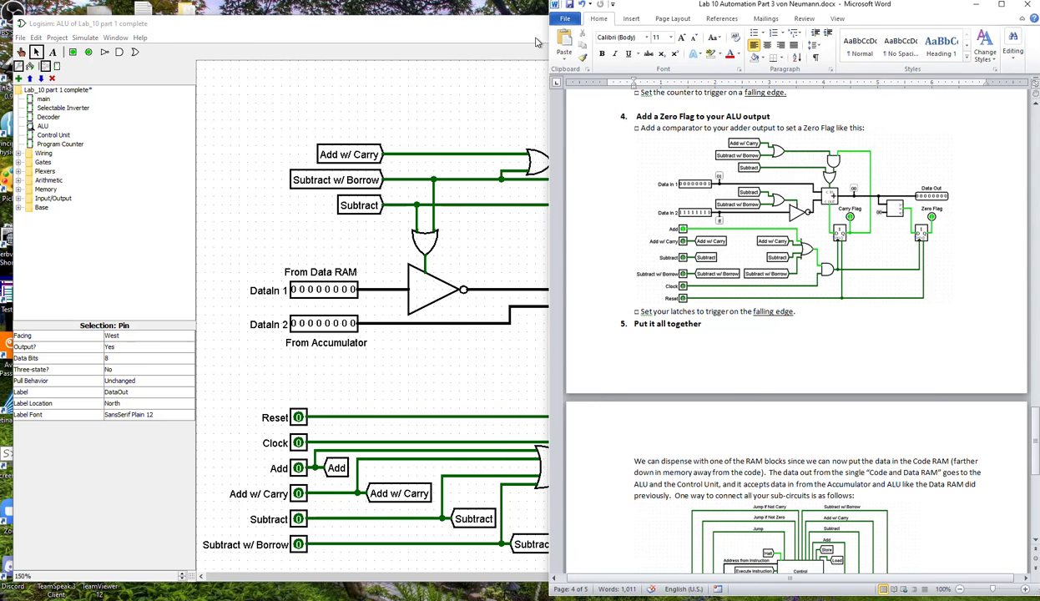
click(502, 31)
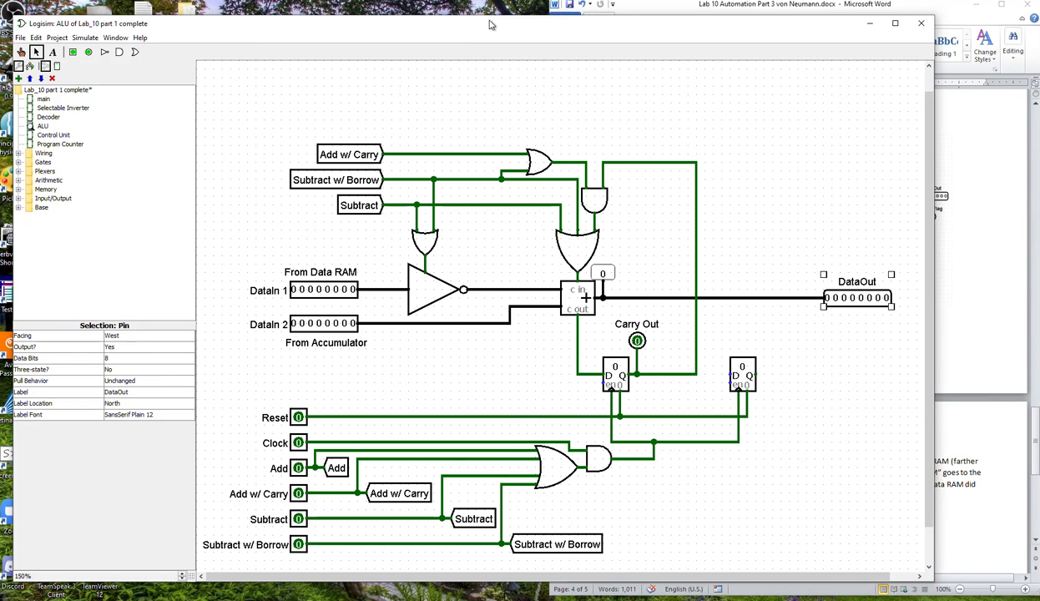
drag(490, 34, 480, 23)
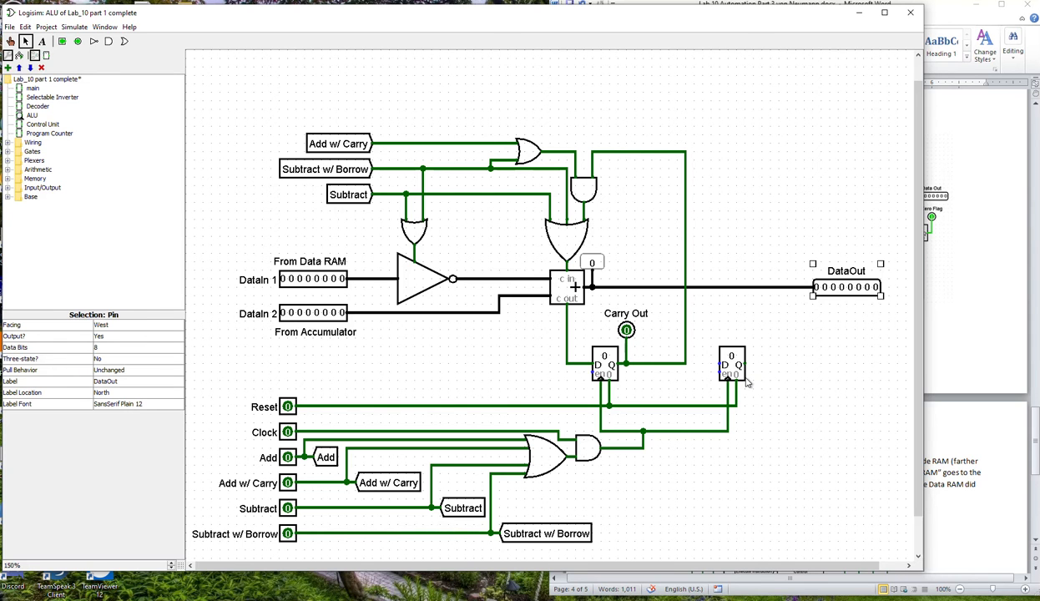
Shift the second register slightly right, and place an 8-bit Comparator above it, just below the DataOut line.
click(747, 380)
drag(732, 363, 754, 364)
click(757, 330)
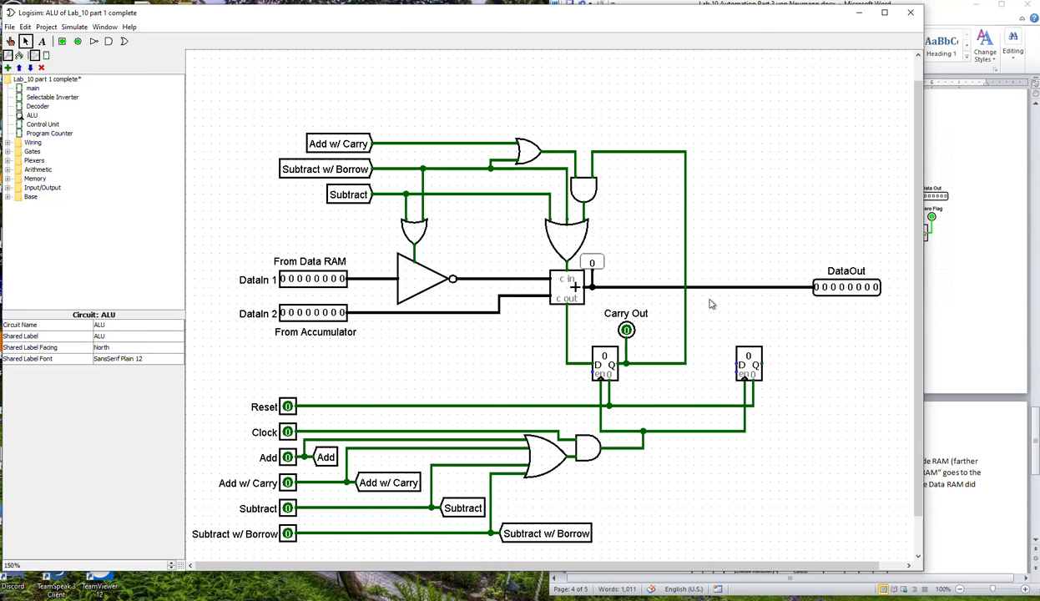
click(7, 169)
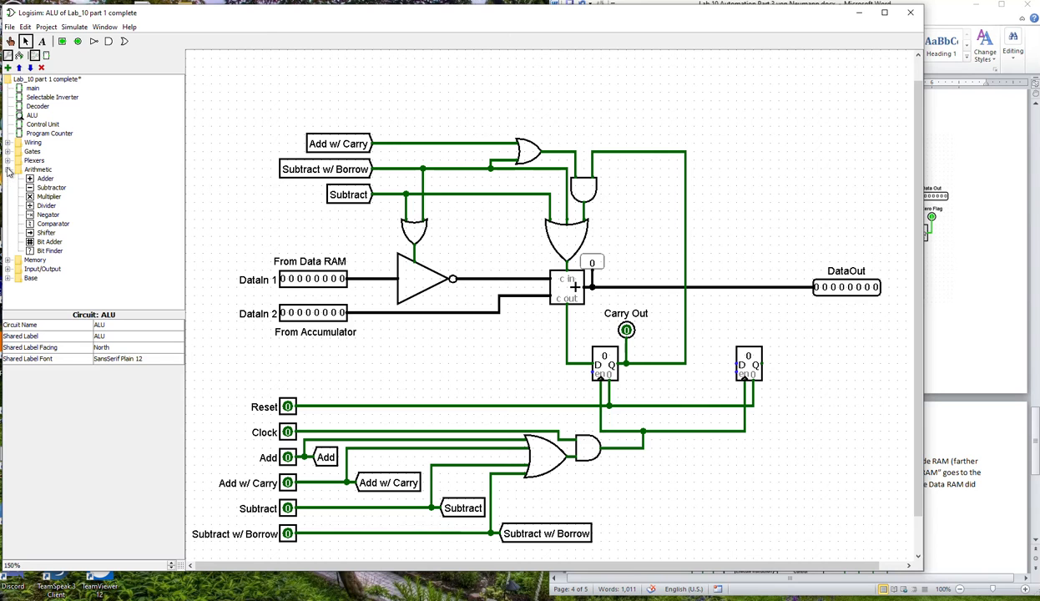
click(34, 224)
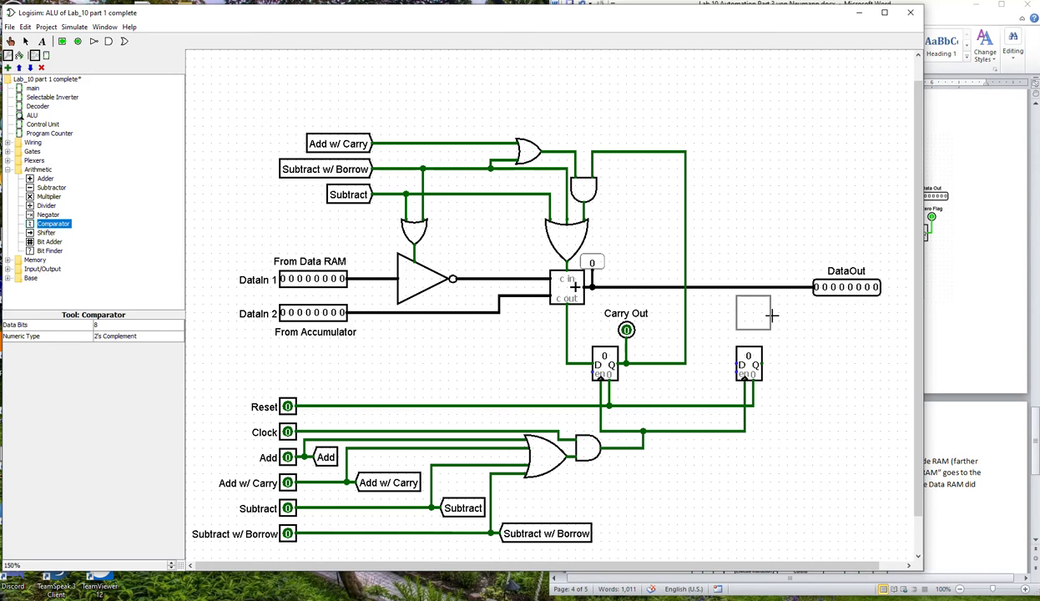
click(738, 316)
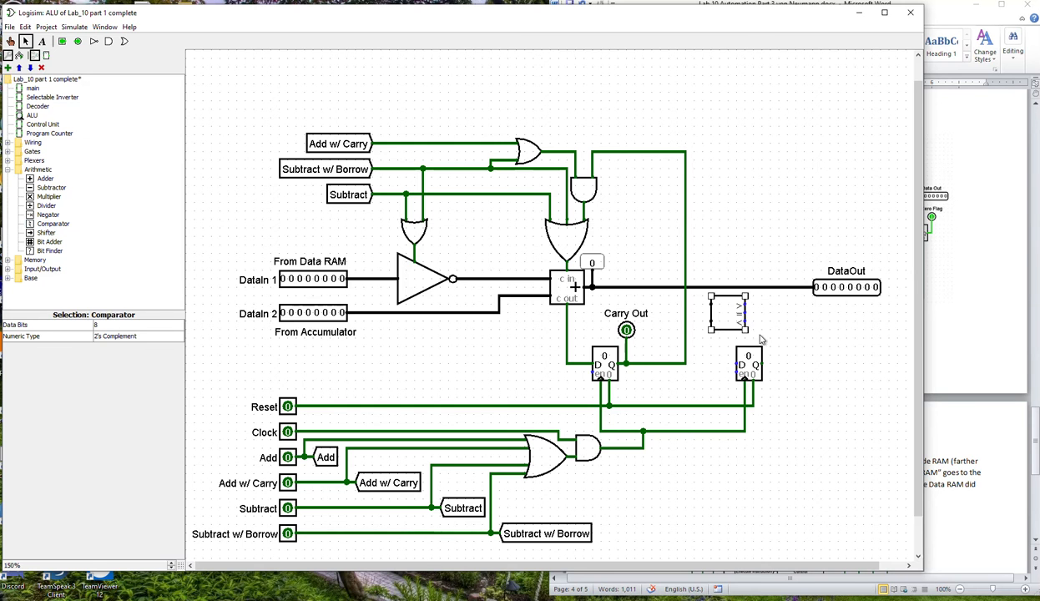
Move the second register farther right, and wire the comparator's upper input to the DataOut line and its equals output to the register's D input.
drag(743, 348, 778, 351)
click(745, 407)
drag(748, 406, 768, 381)
click(730, 324)
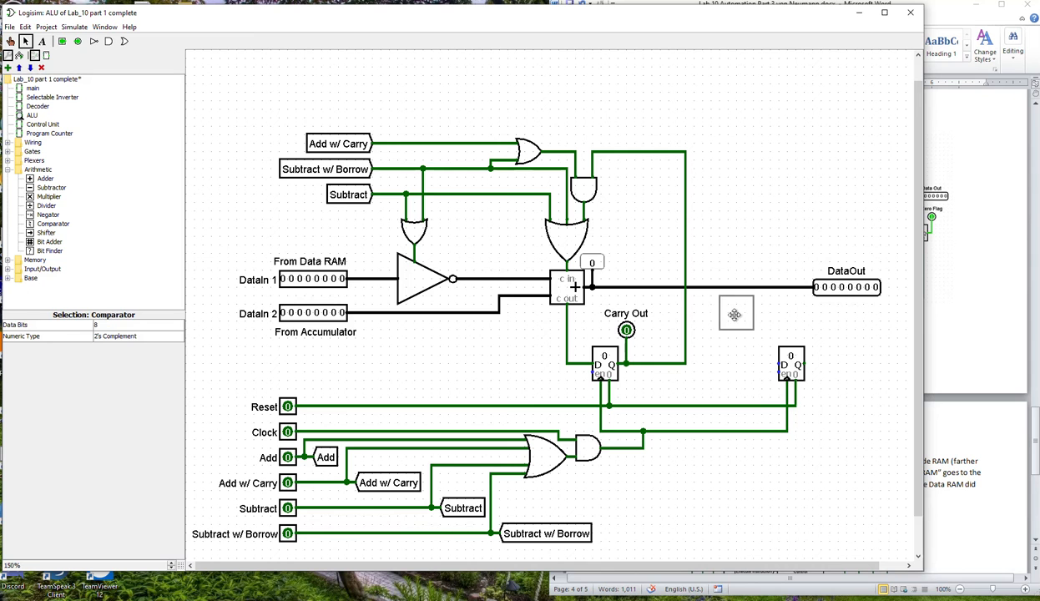
drag(693, 287, 711, 304)
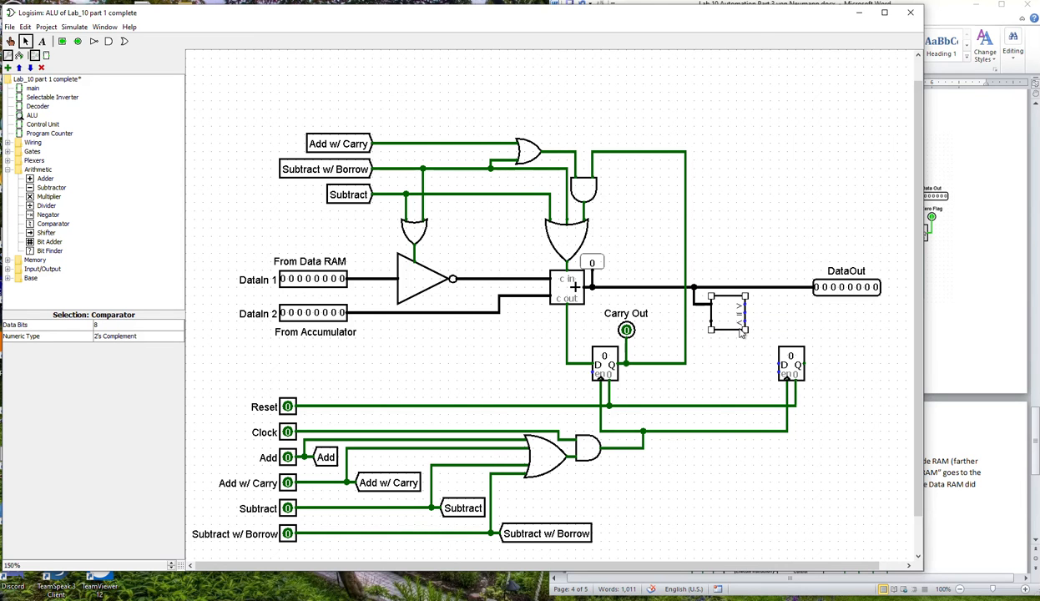
drag(745, 315, 778, 364)
Place an 8-bit Constant with value 0x0 at the comparator's lower input.
click(8, 143)
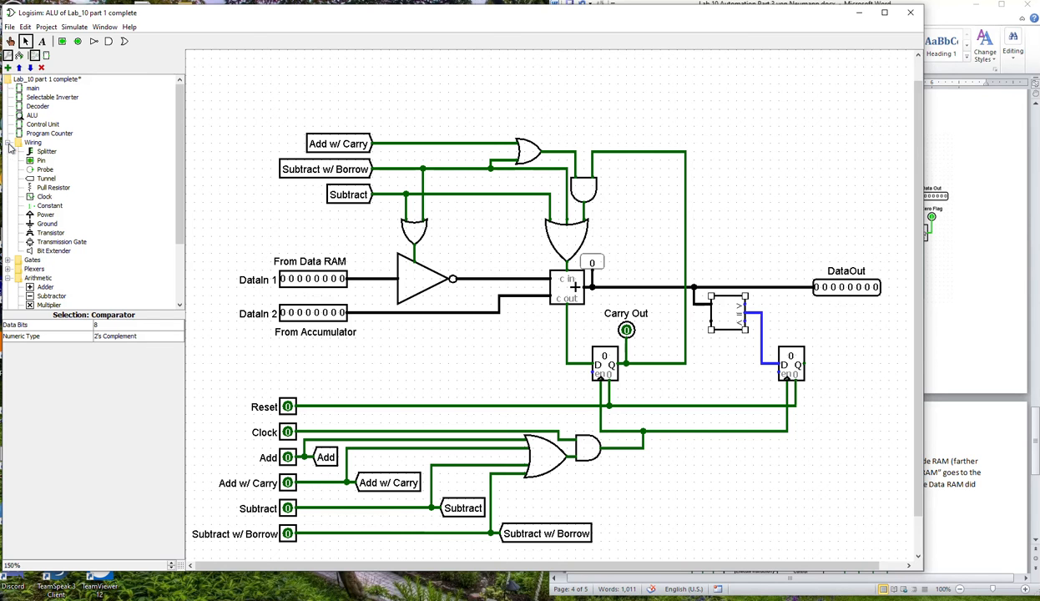
click(45, 205)
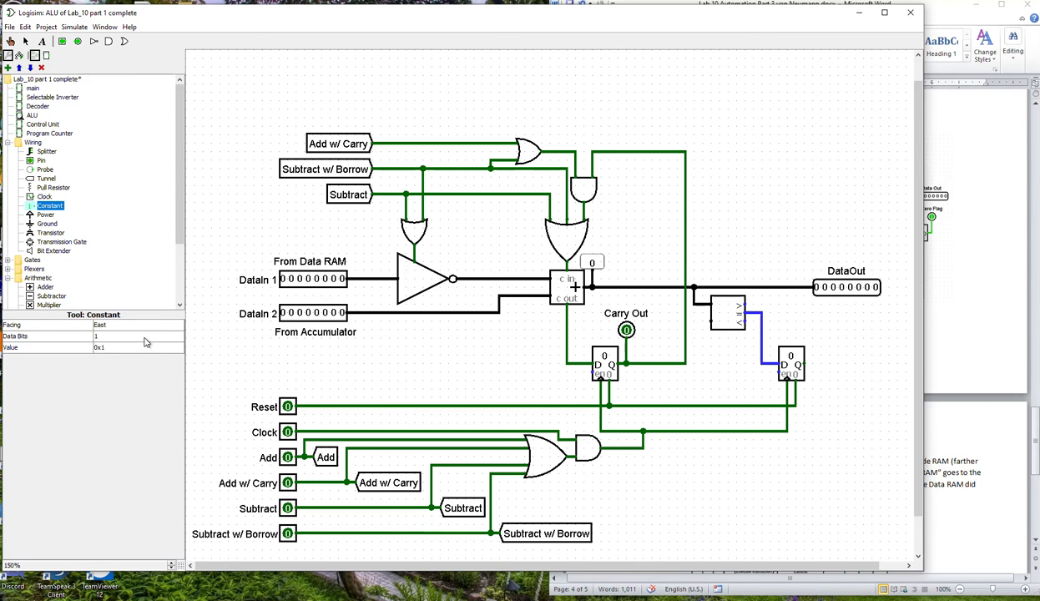
click(107, 337)
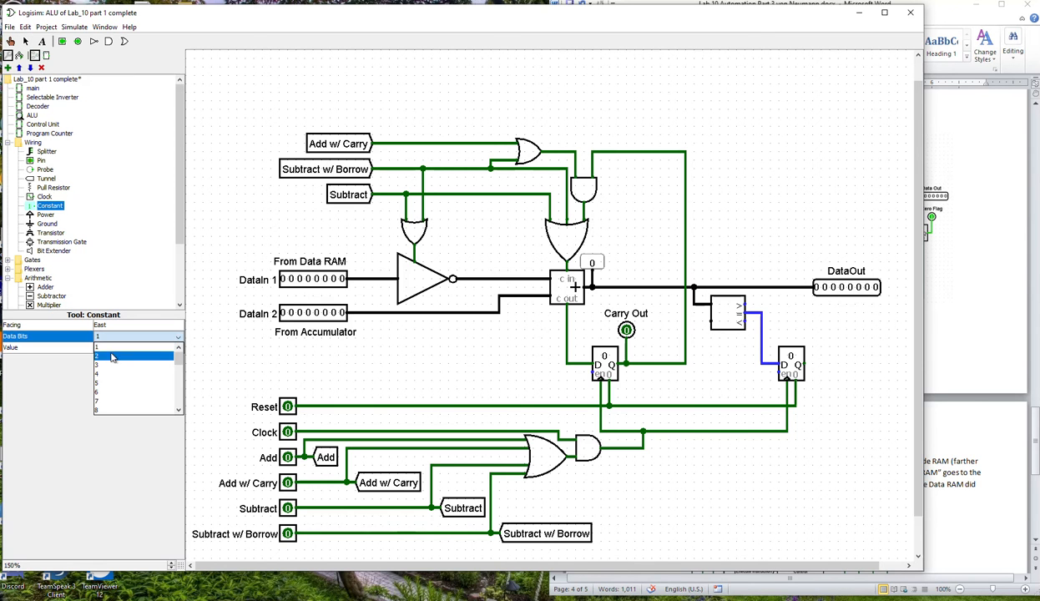
click(110, 399)
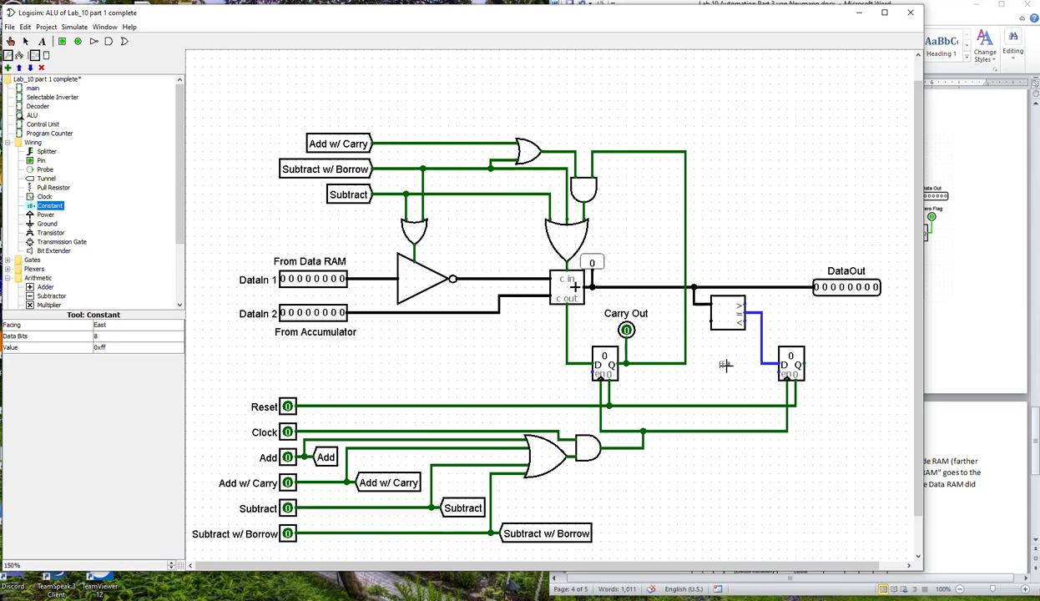
click(699, 319)
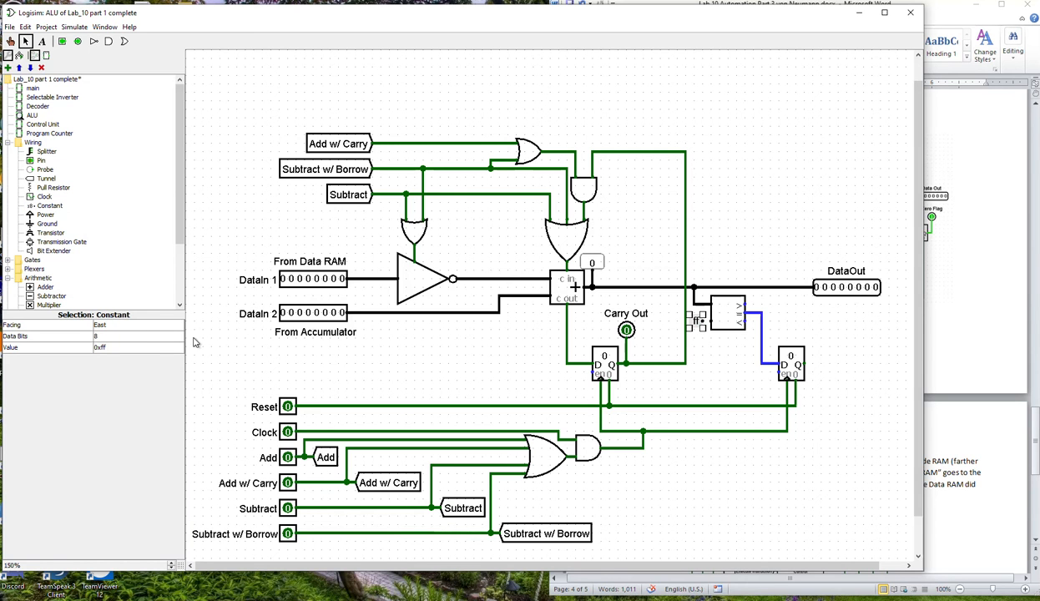
click(105, 349)
key(BackSpace)
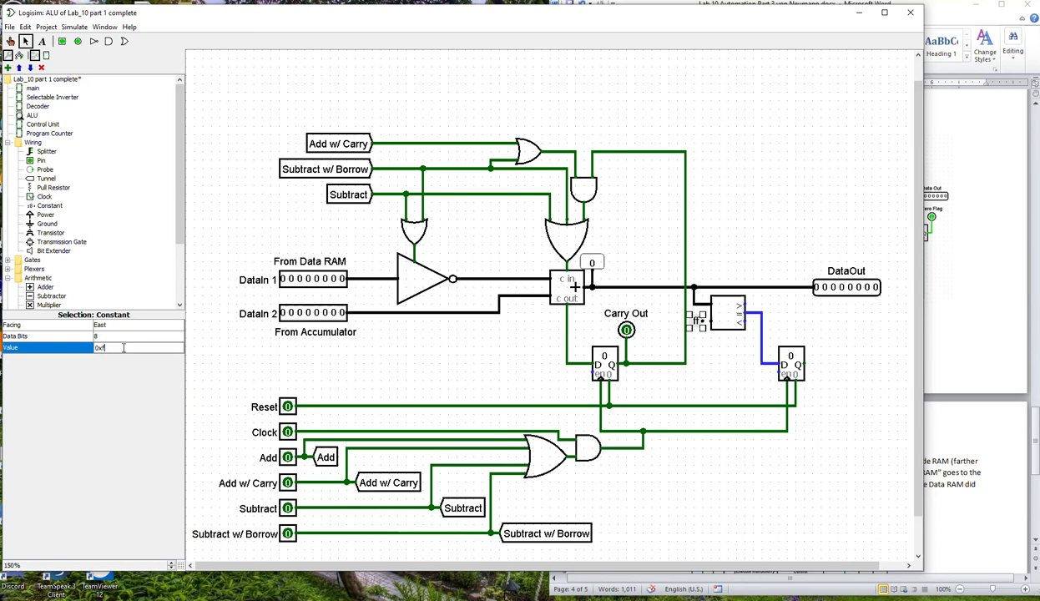
key(Return)
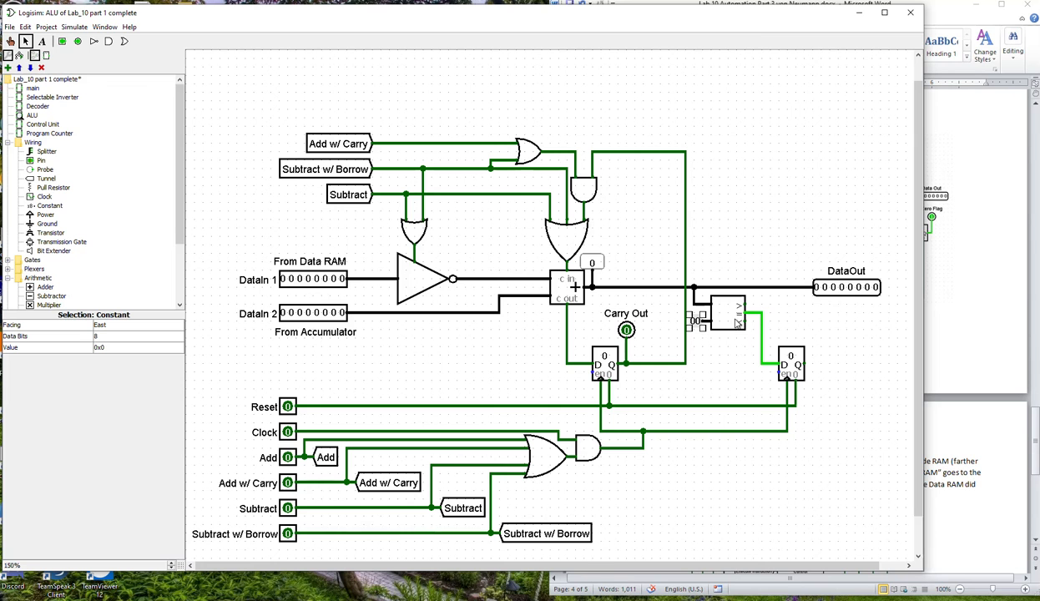
drag(761, 346, 779, 364)
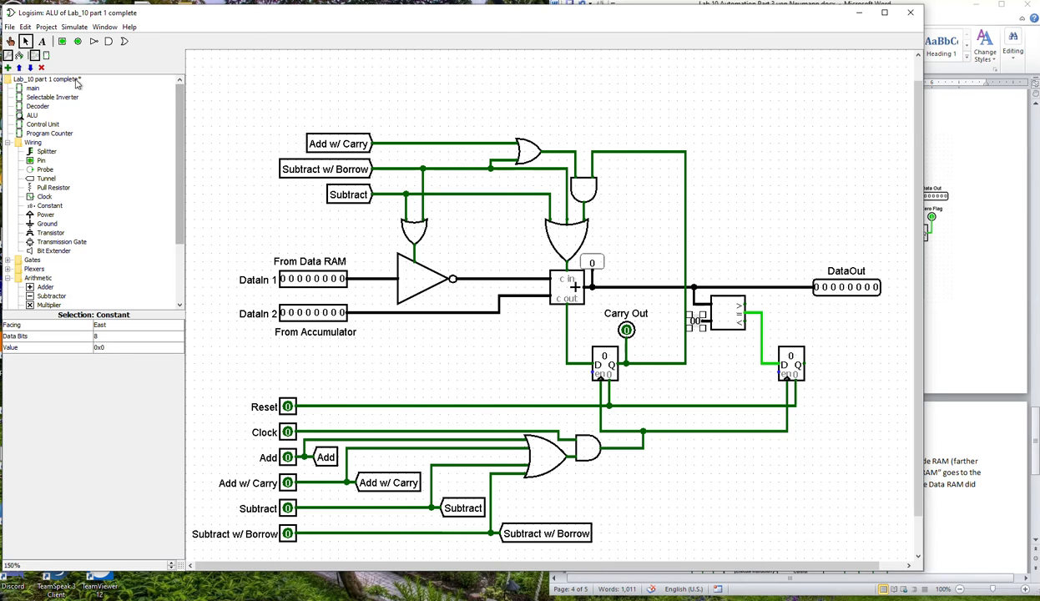
Place a south-facing 1-bit output pin above and to the right of the second register, connected to its Q output.
click(78, 41)
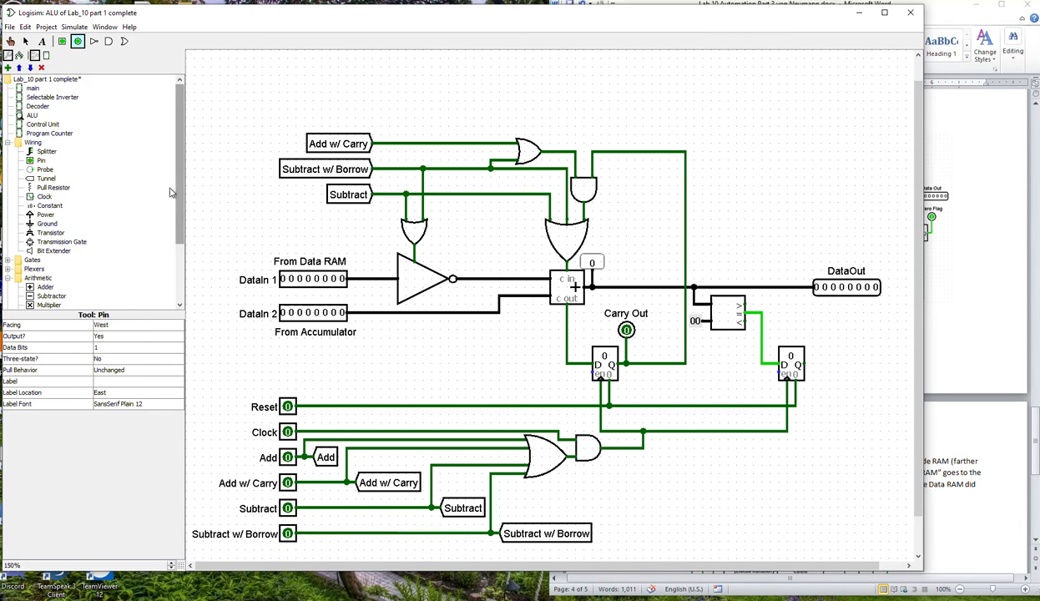
click(129, 325)
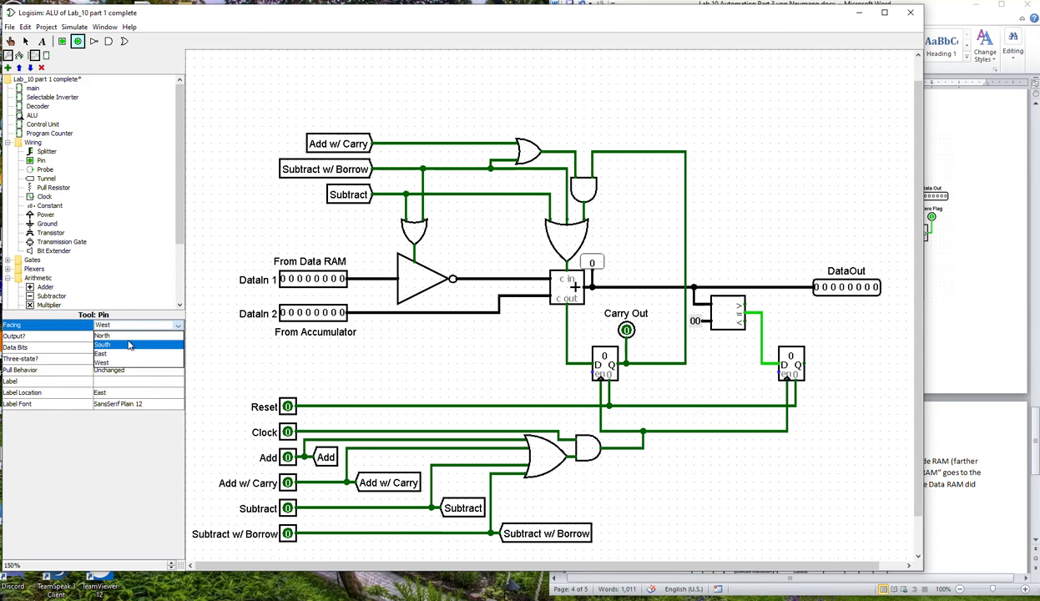
click(129, 344)
click(822, 338)
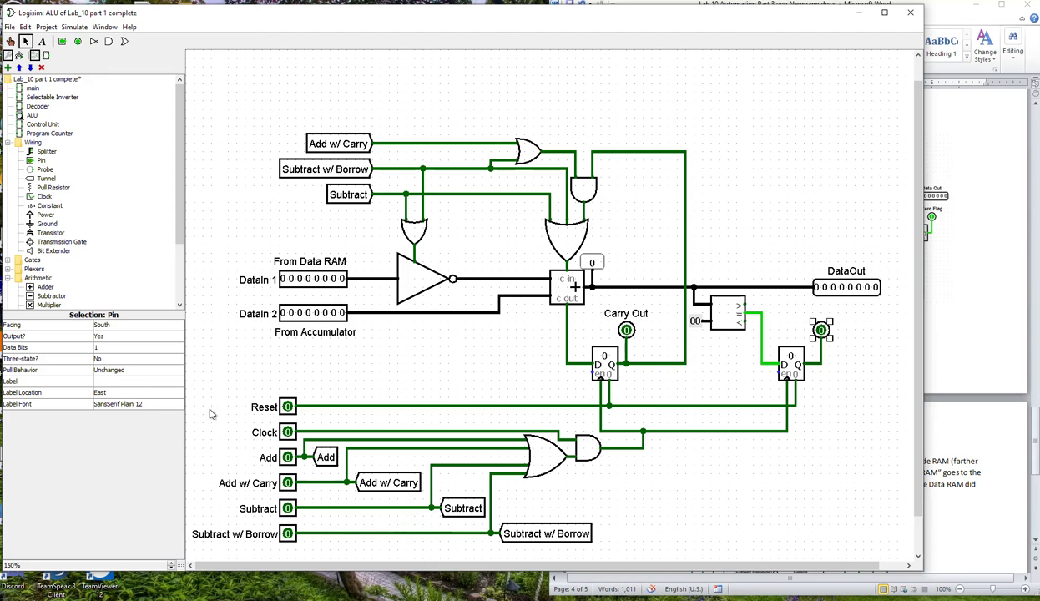
Label the new output pin Zero Flag and set its label location to North.
click(111, 381)
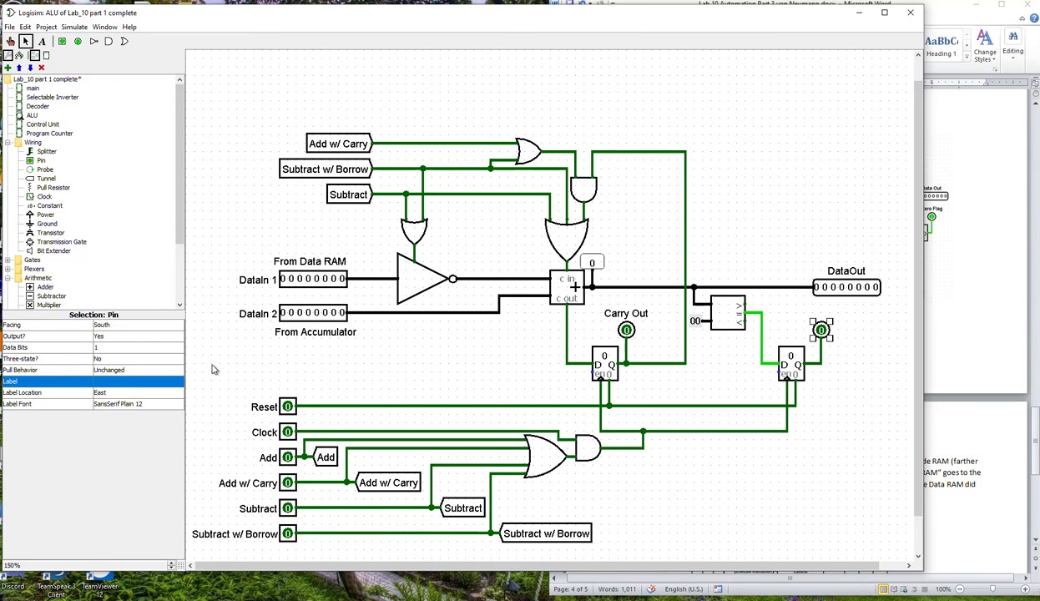
click(108, 382)
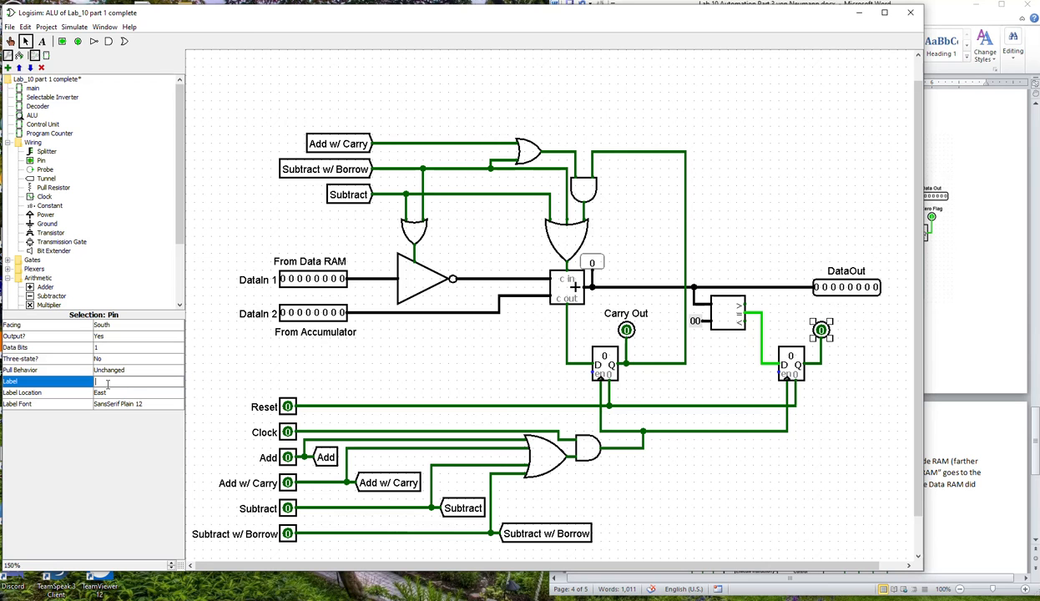
text(Zero Flag)
key(Return)
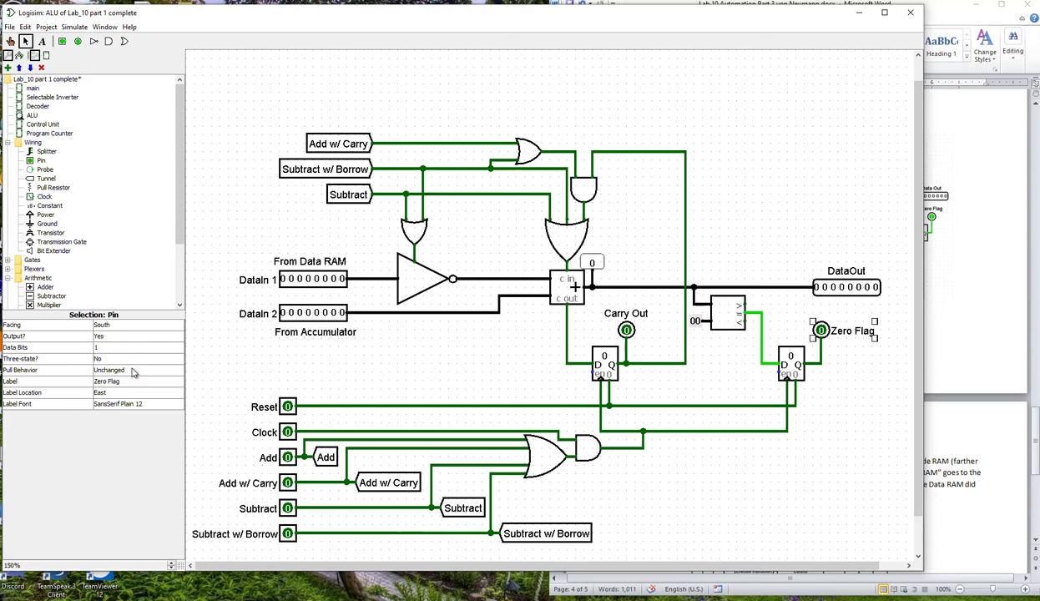
click(129, 397)
click(131, 404)
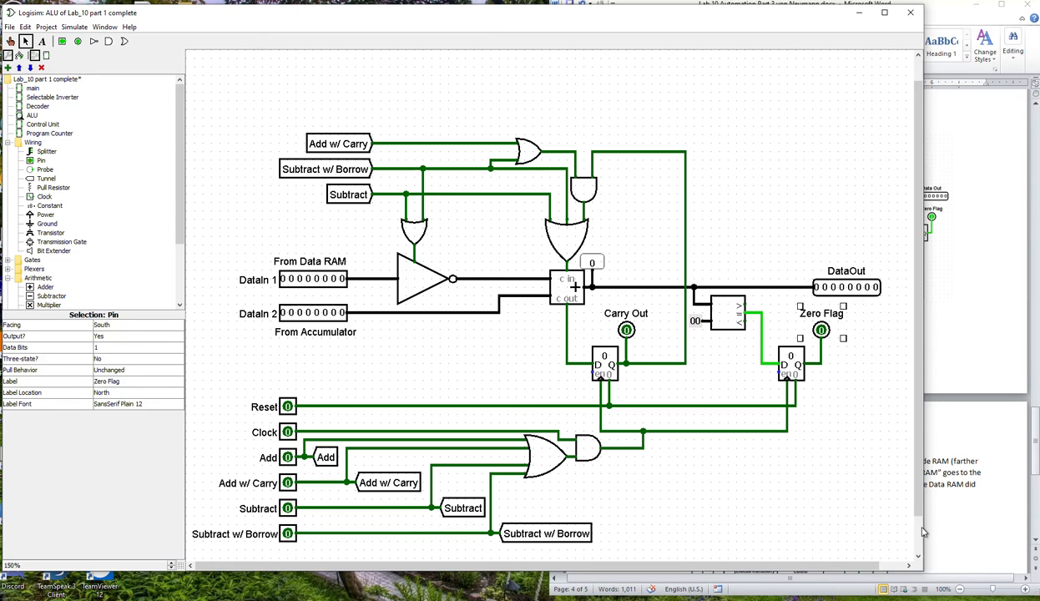
click(833, 480)
Check the latch instruction in the Word document's Zero Flag section, and set the Carry Out register's trigger to Falling Edge in Logisim.
click(1021, 361)
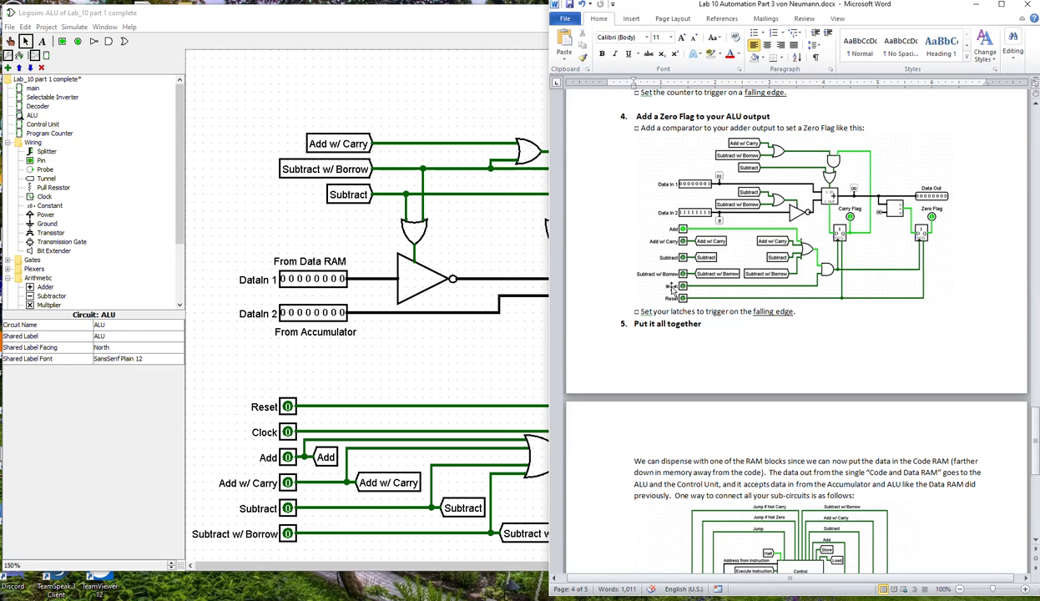
click(445, 396)
scroll(451, 450, down, 1)
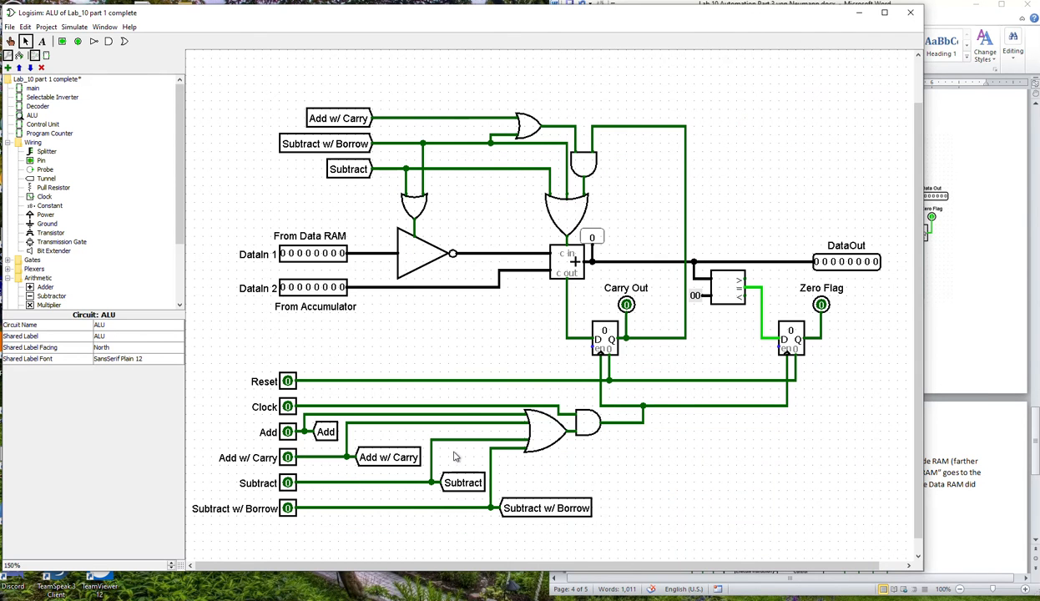
click(964, 338)
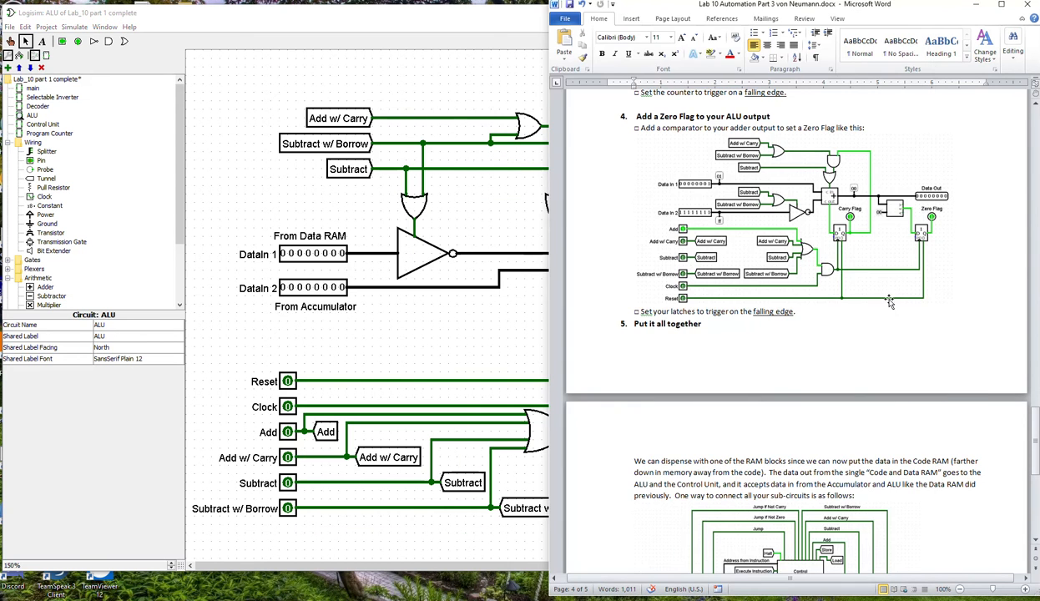
scroll(853, 360, up, 1)
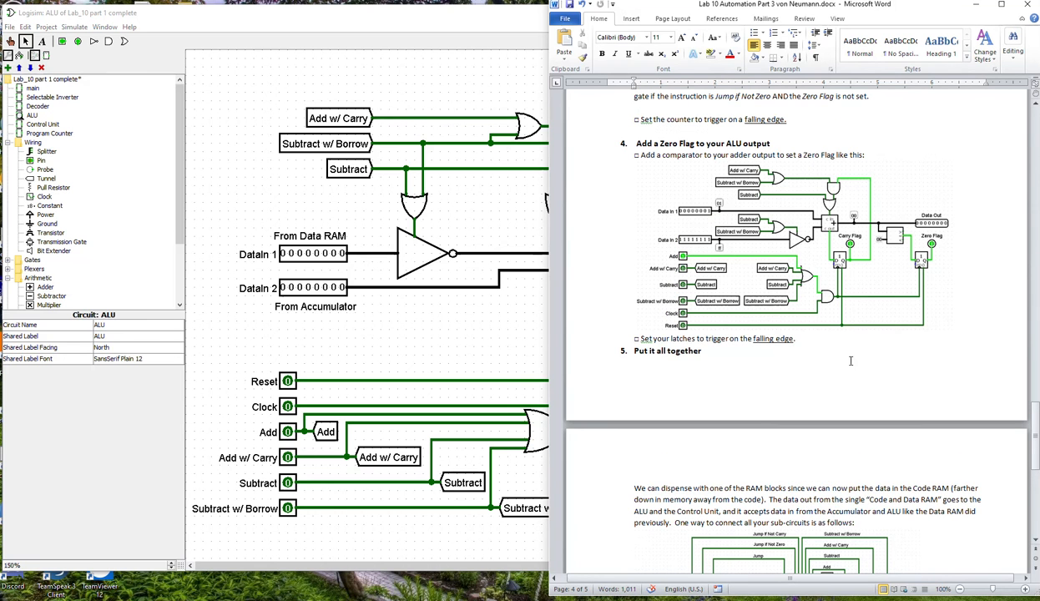
click(502, 343)
click(598, 340)
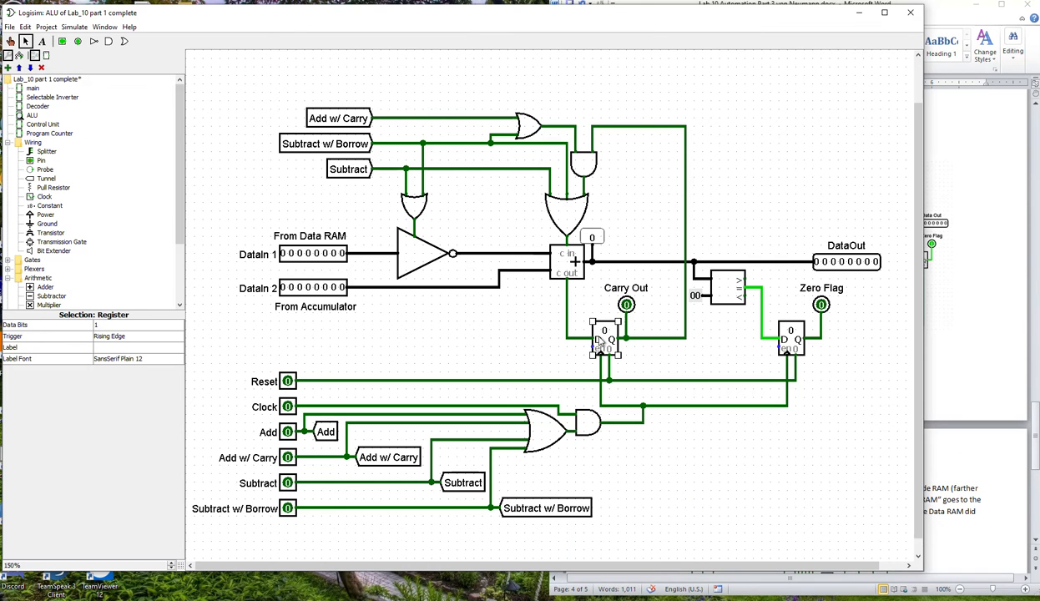
click(129, 335)
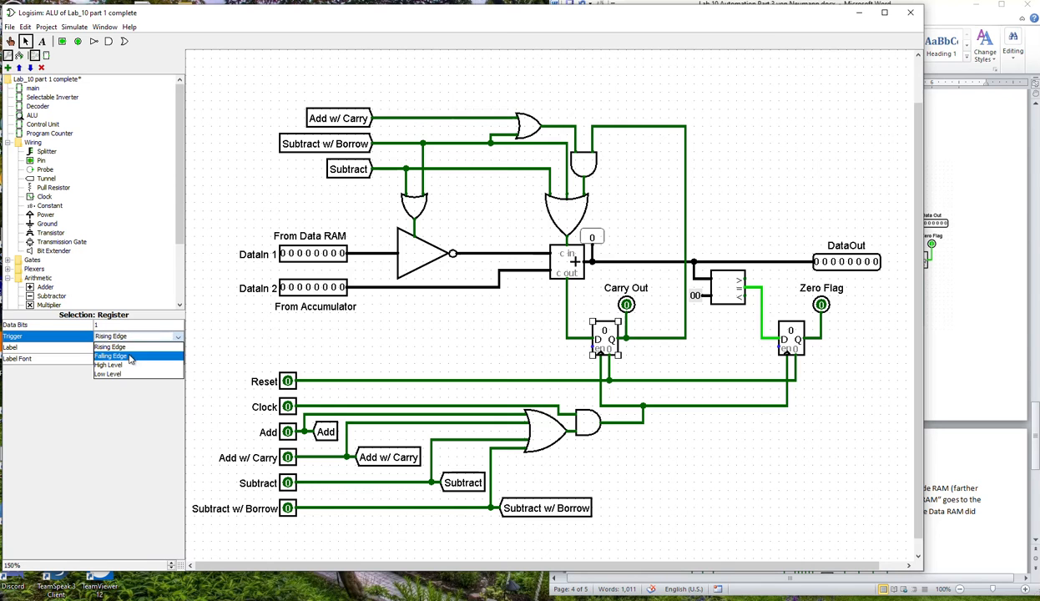
click(128, 350)
Set the Zero Flag register's trigger to Falling Edge.
click(788, 338)
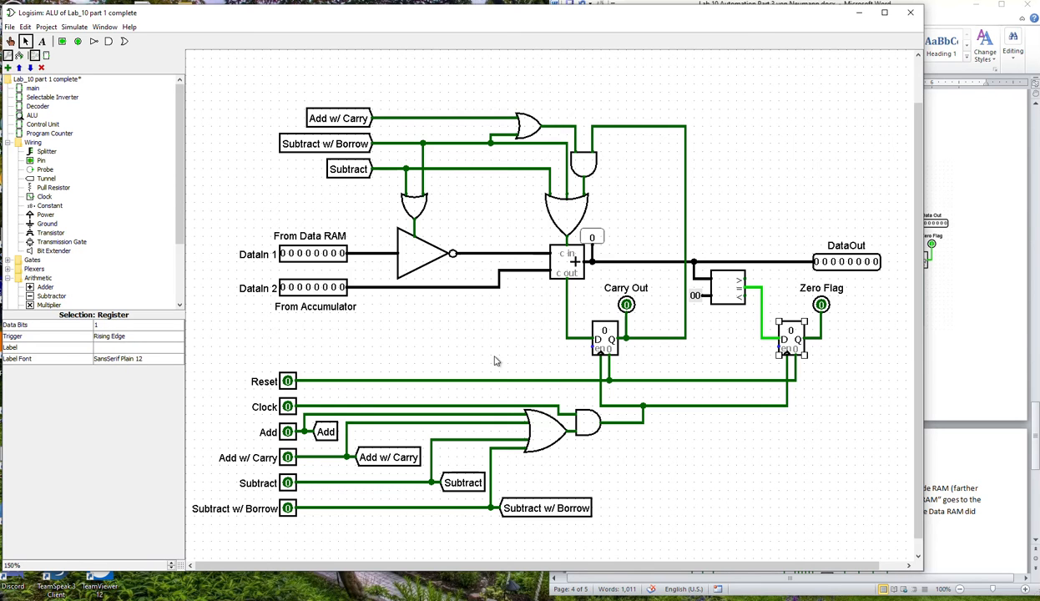
click(133, 337)
click(128, 350)
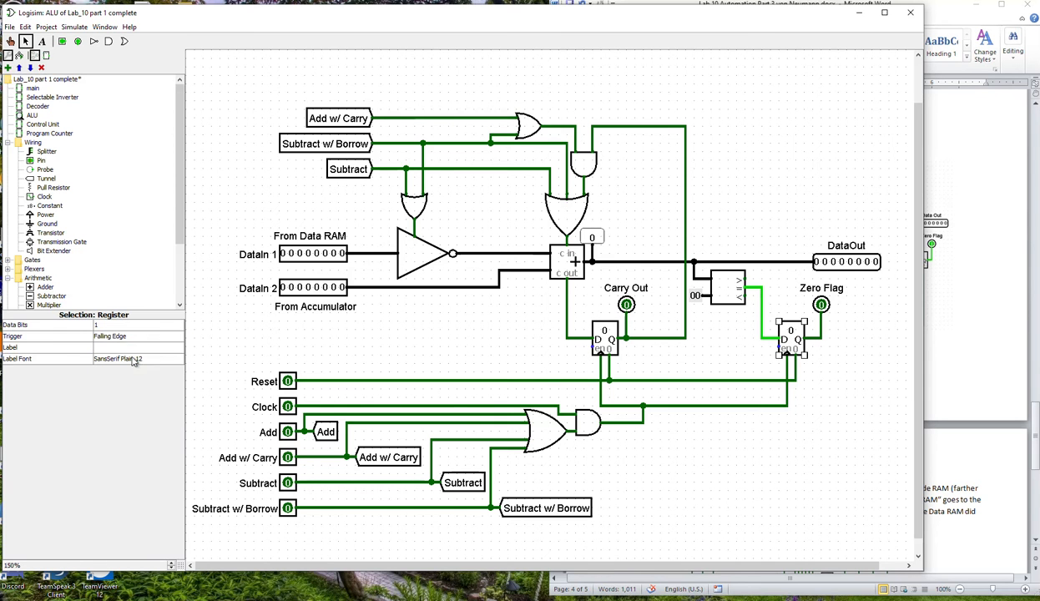
click(681, 451)
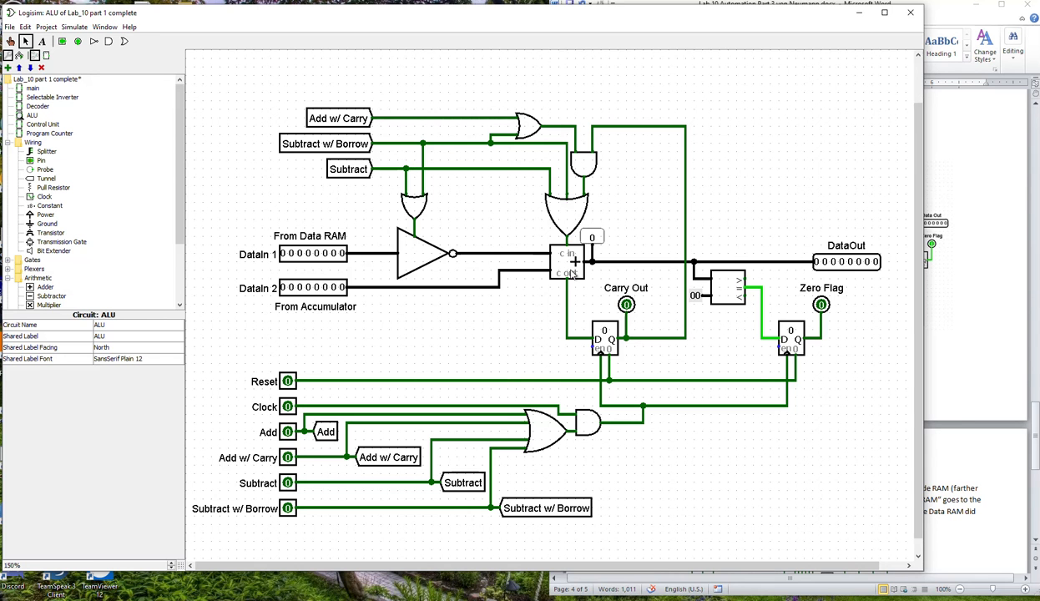
Review the "Put it all together" diagram in the Word document, and open the ALU's appearance for editing in Logisim.
click(929, 400)
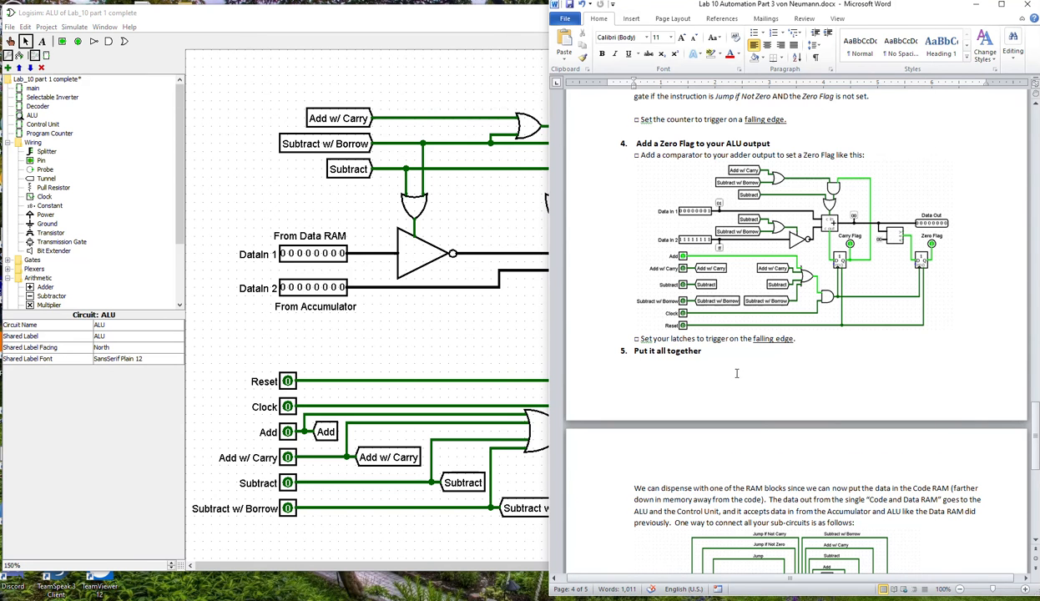
scroll(734, 368, down, 3)
scroll(738, 377, down, 3)
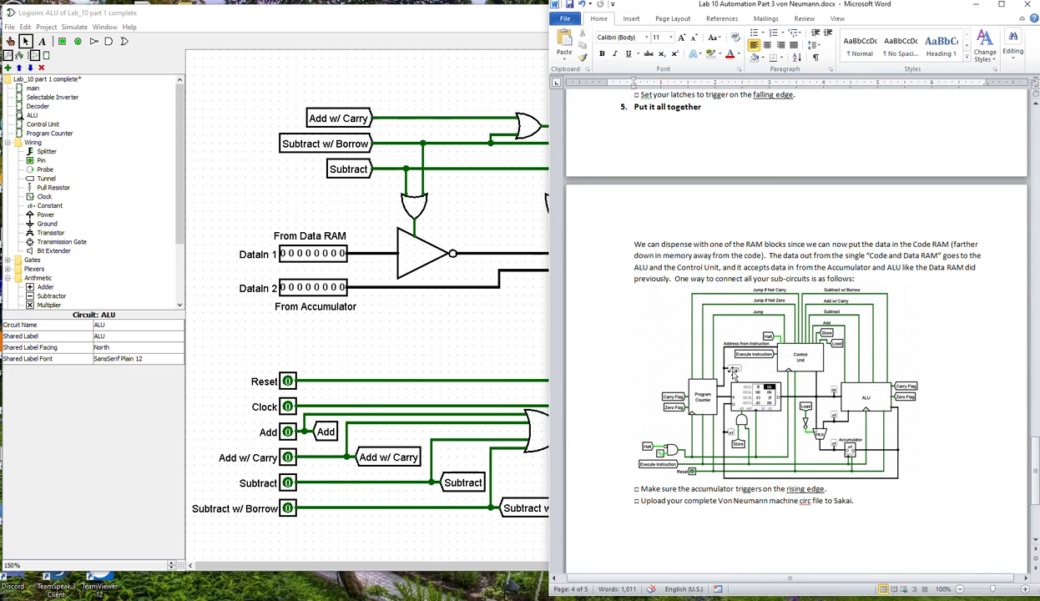
click(472, 344)
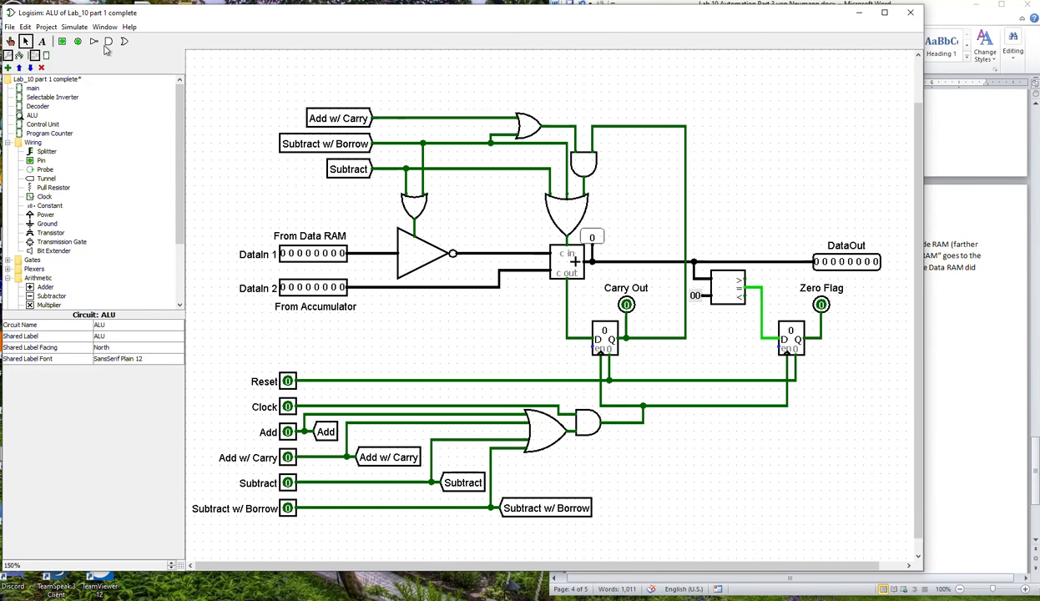
click(47, 57)
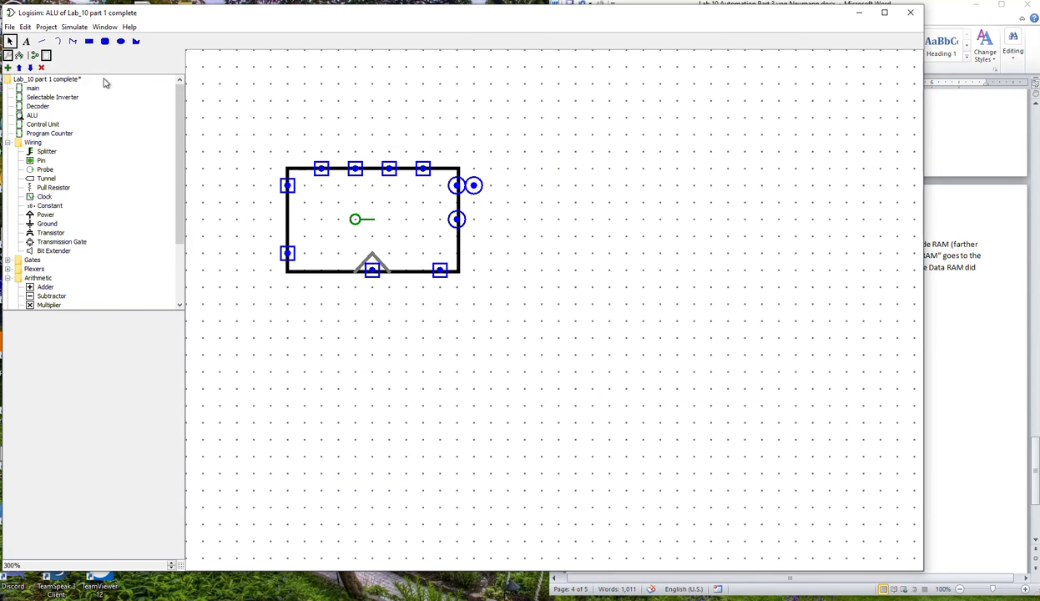
Following the Word diagram's port order, move the DataOut port to the ALU's lower right edge and the Zero Flag port midway below Carry Out.
click(474, 186)
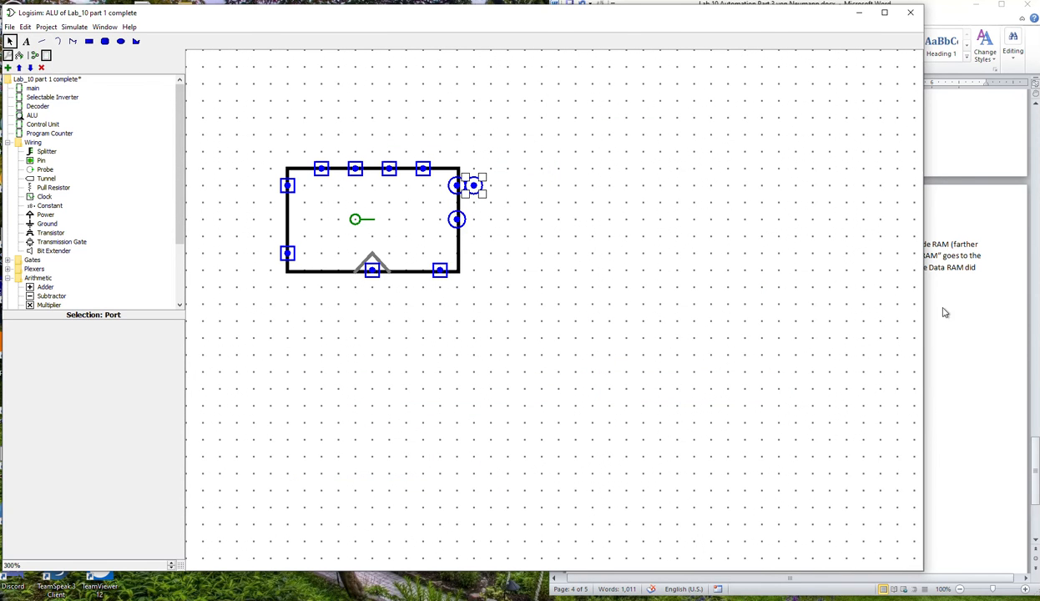
click(976, 333)
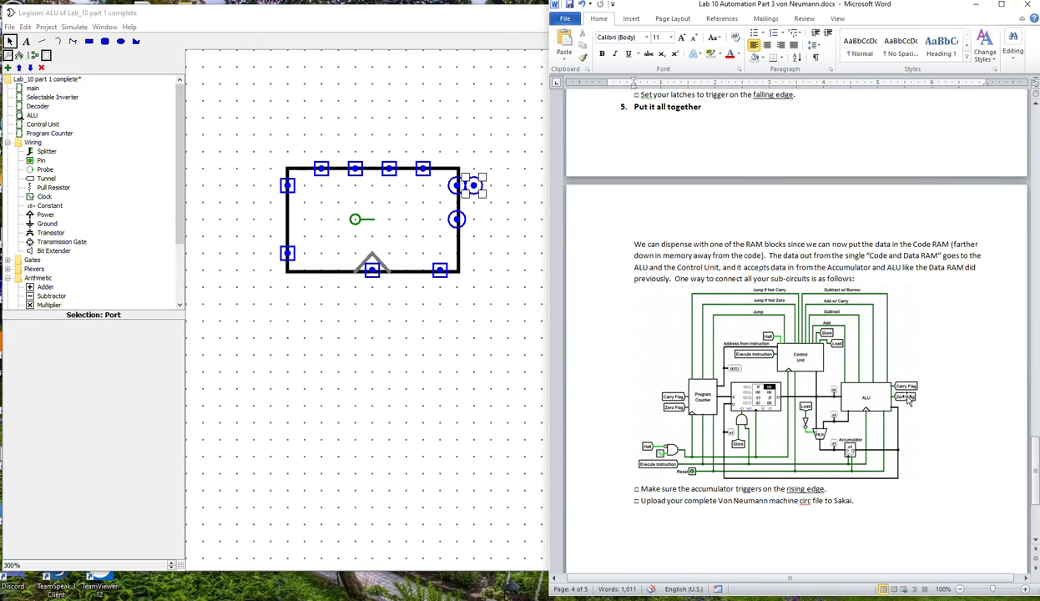
click(455, 188)
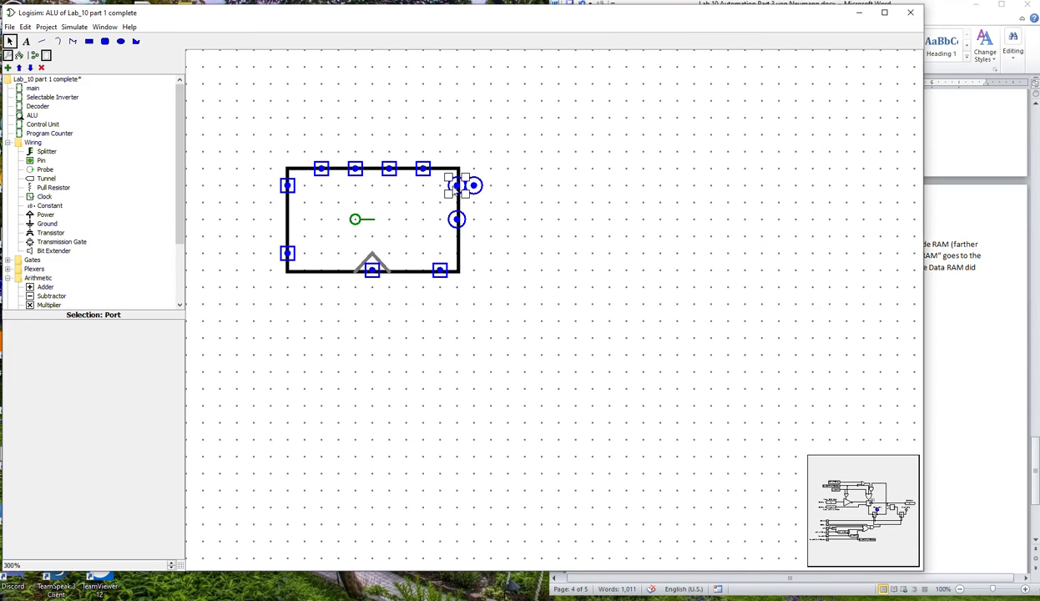
click(972, 383)
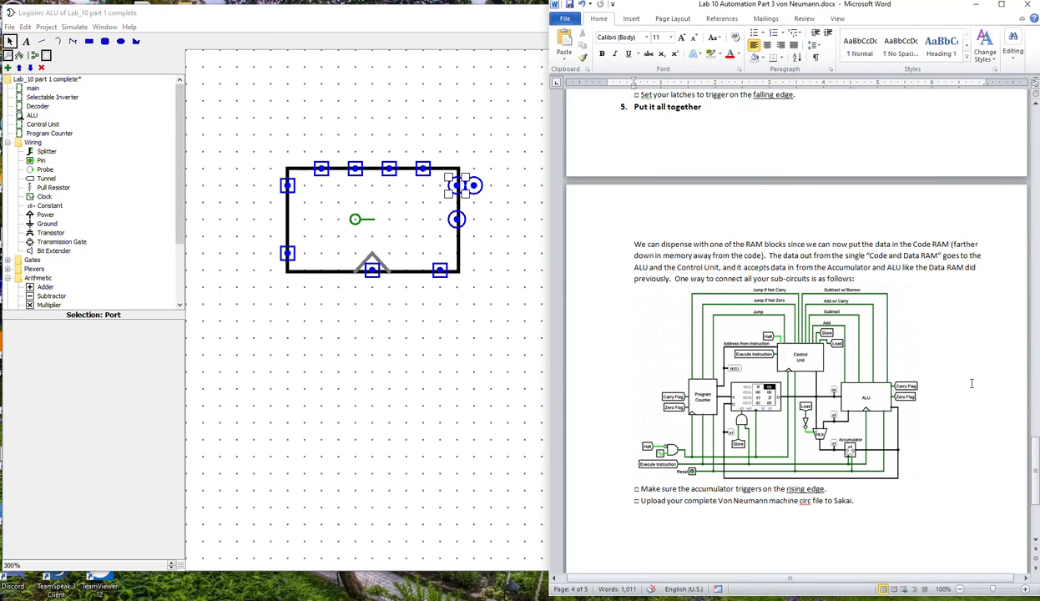
click(456, 219)
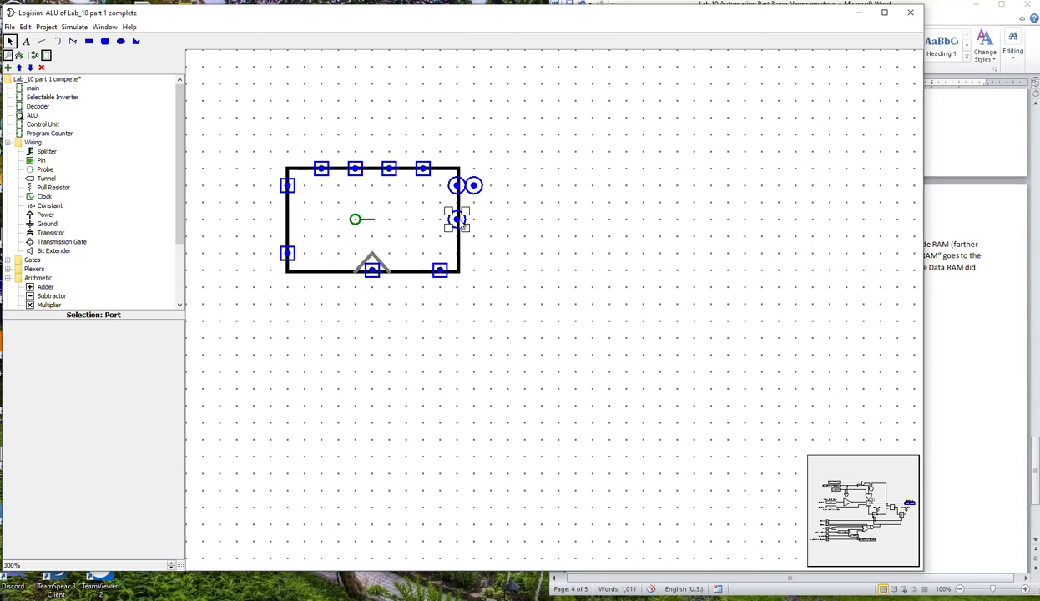
drag(456, 219, 457, 253)
click(473, 185)
drag(473, 186, 456, 219)
click(491, 275)
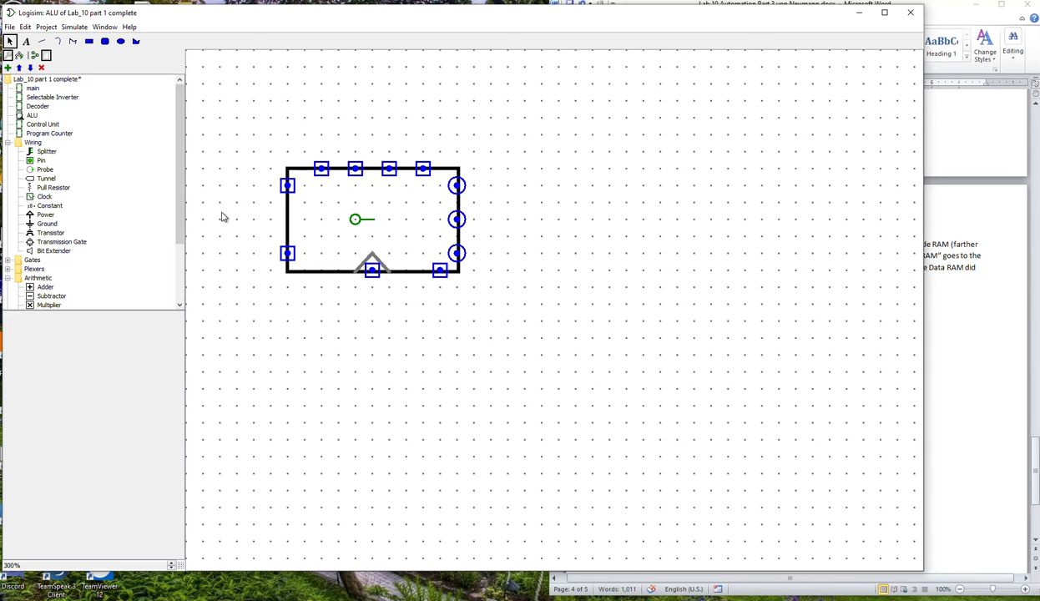
Open the main circuit for editing.
click(32, 88)
double_click(32, 88)
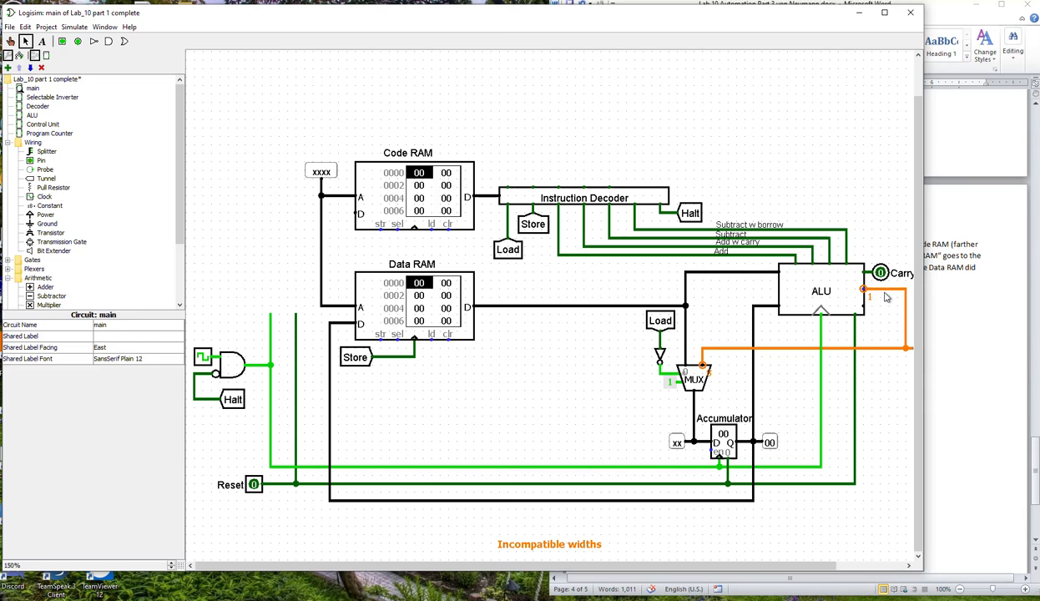
Delete the wire on the ALU's Zero Flag port and wire the DataOut port to the MUX feedback line instead.
click(886, 292)
key(Delete)
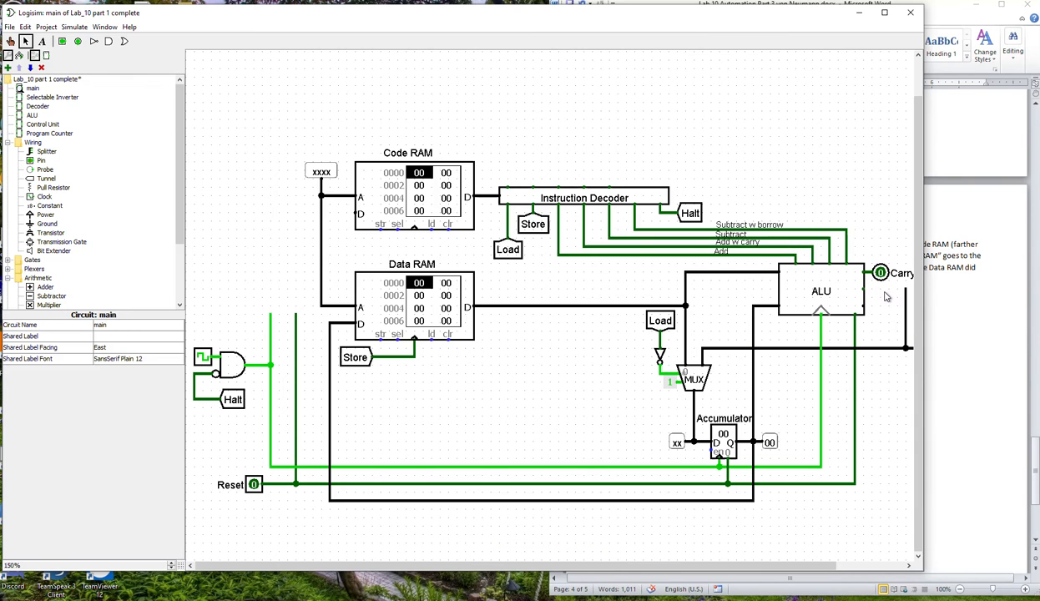
drag(865, 309, 906, 305)
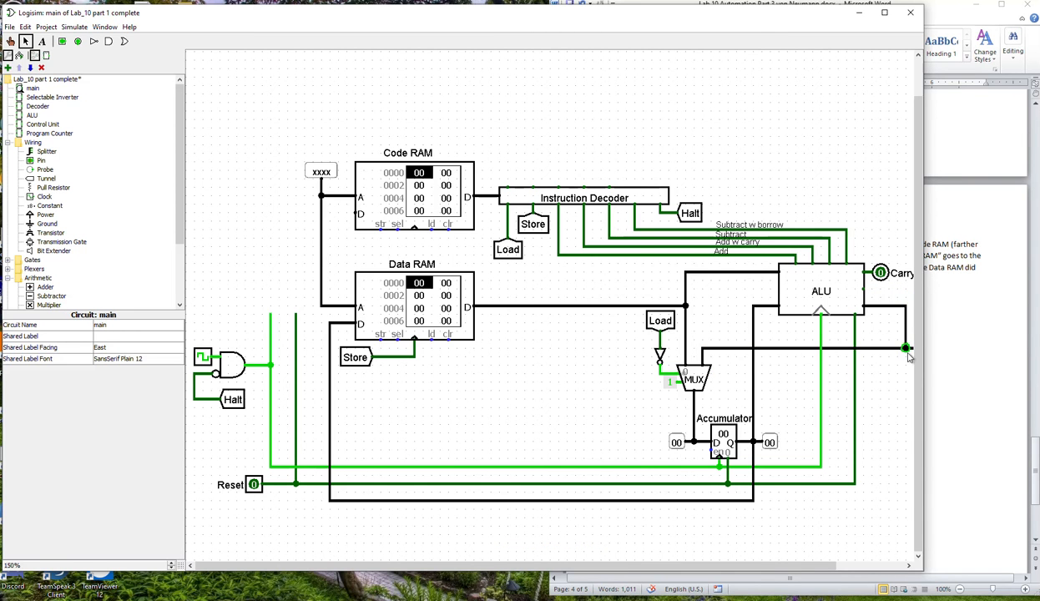
Duplicate the Carry Out pin onto the ALU's Zero Flag port and label the copy "Zero Flag".
click(882, 276)
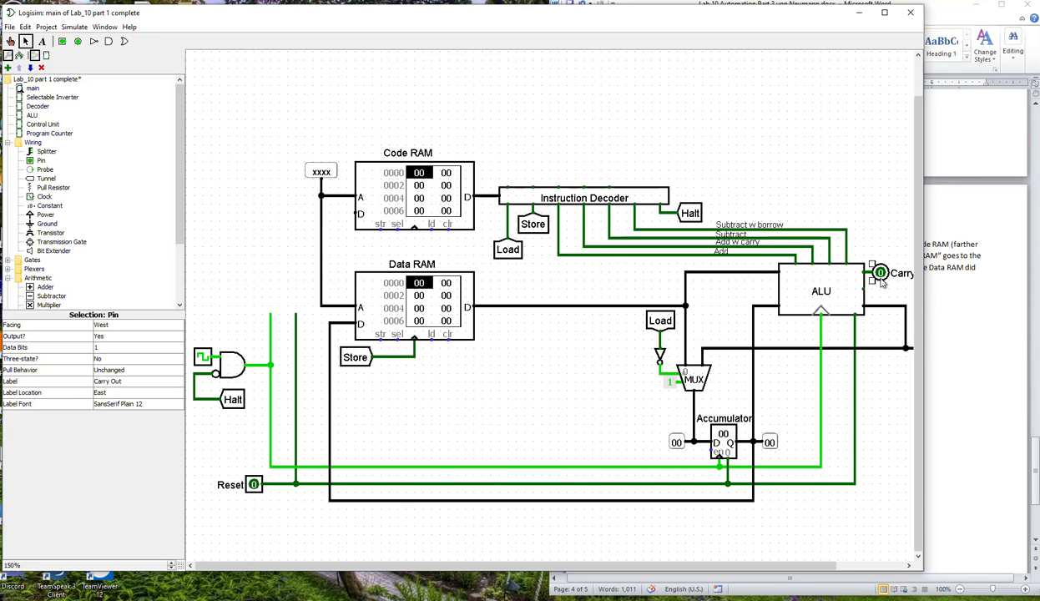
drag(885, 278, 885, 294)
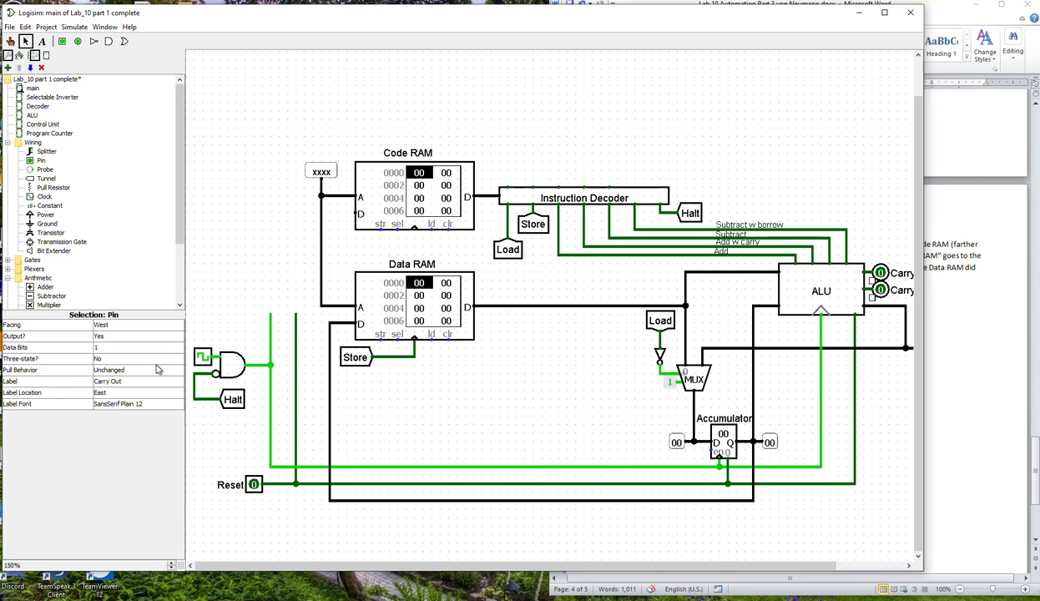
click(126, 381)
text(Zero Flag)
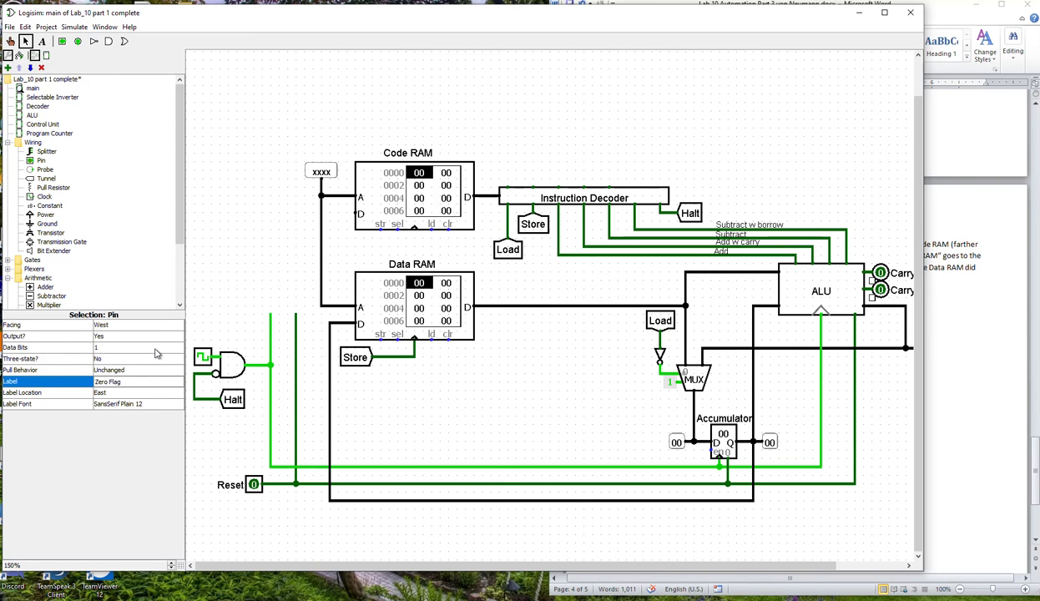
key(Return)
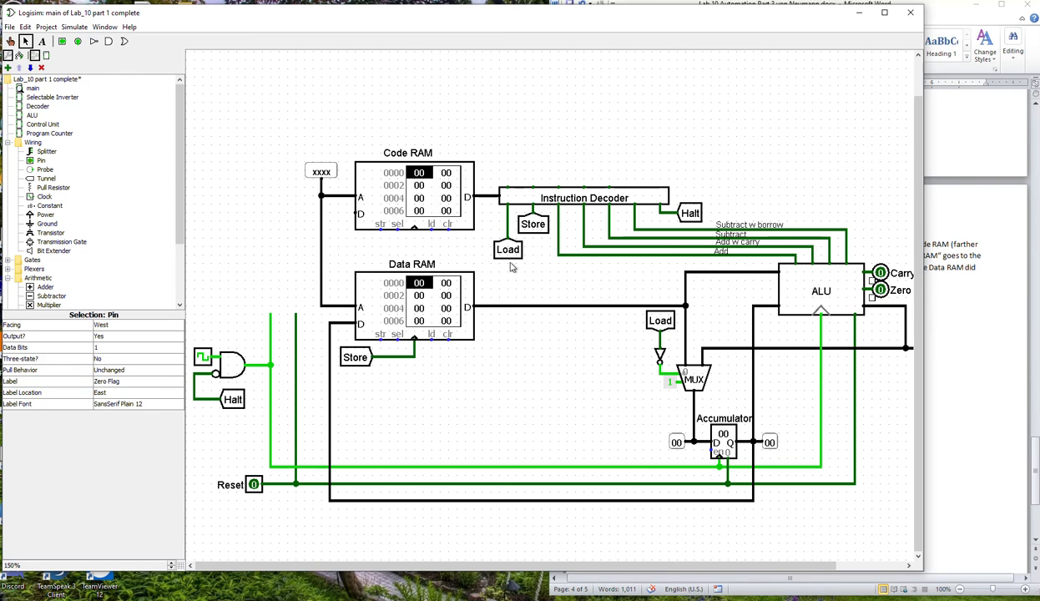
click(208, 226)
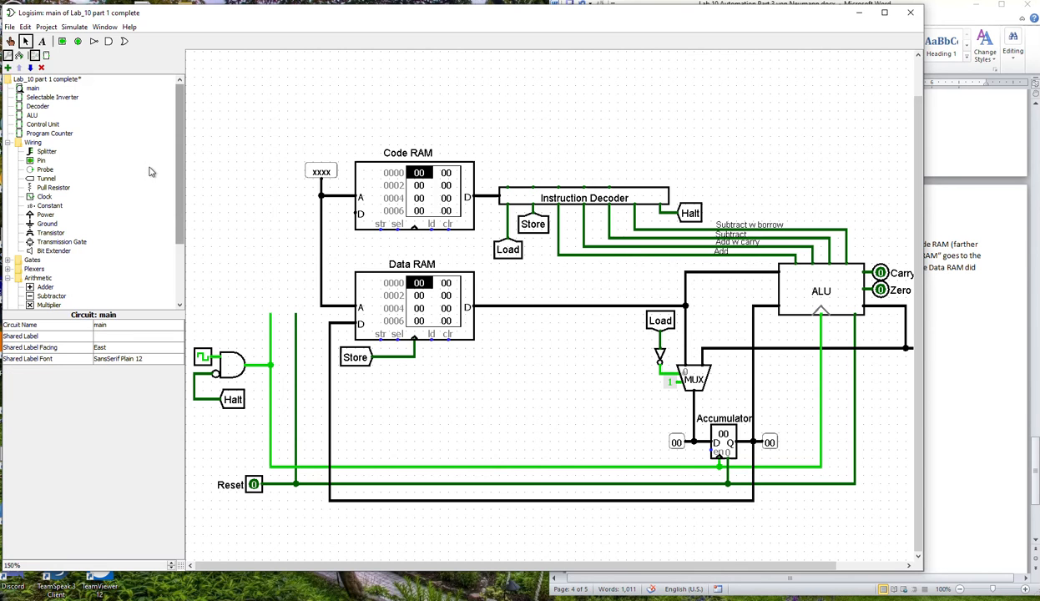
Place a Program Counter left of Data RAM, remove the old clock stub, and wire its clock input to the AND gate's output.
click(48, 132)
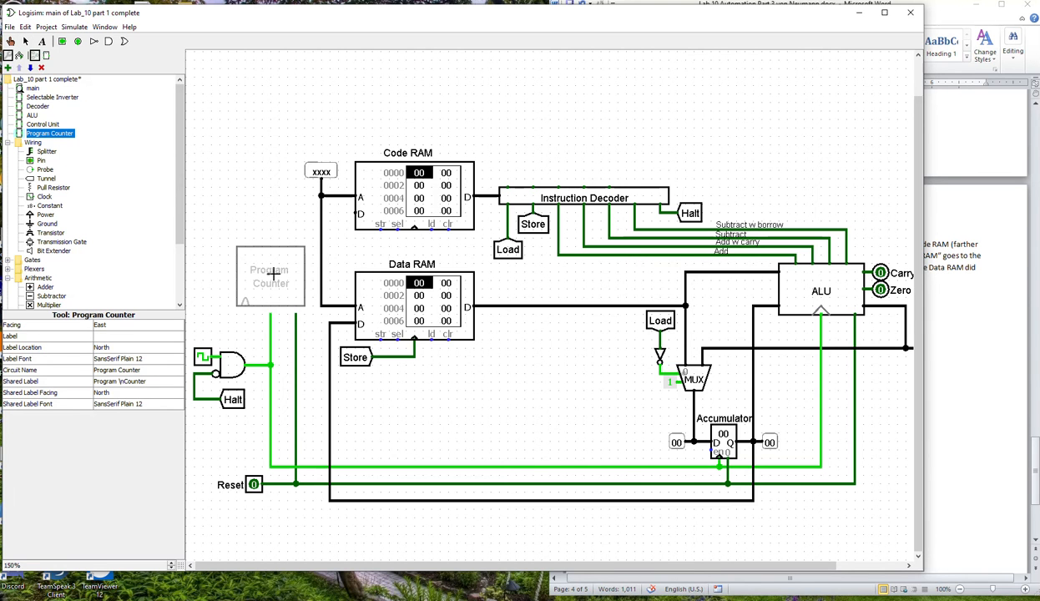
click(280, 274)
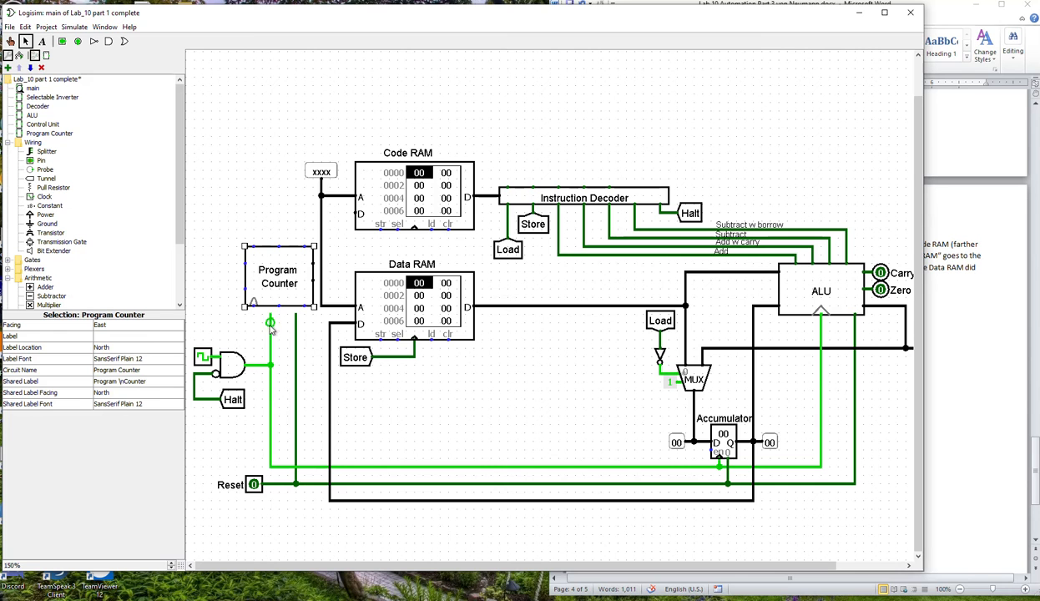
drag(270, 322, 269, 363)
click(251, 346)
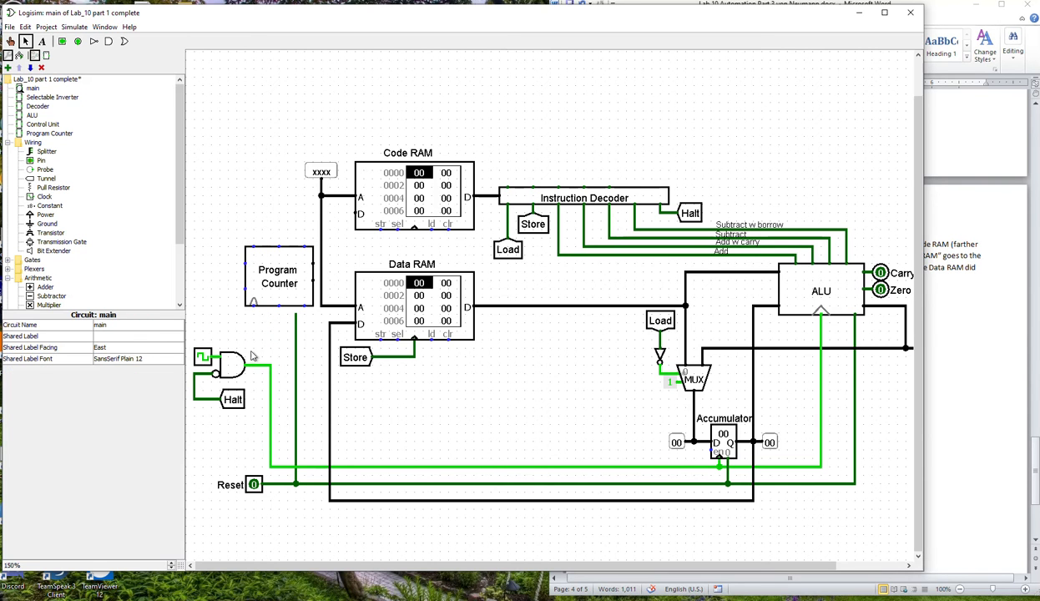
drag(253, 304, 253, 364)
Remove the old vertical Reset stub and wire the Program Counter's reset port down to the Reset line.
click(278, 306)
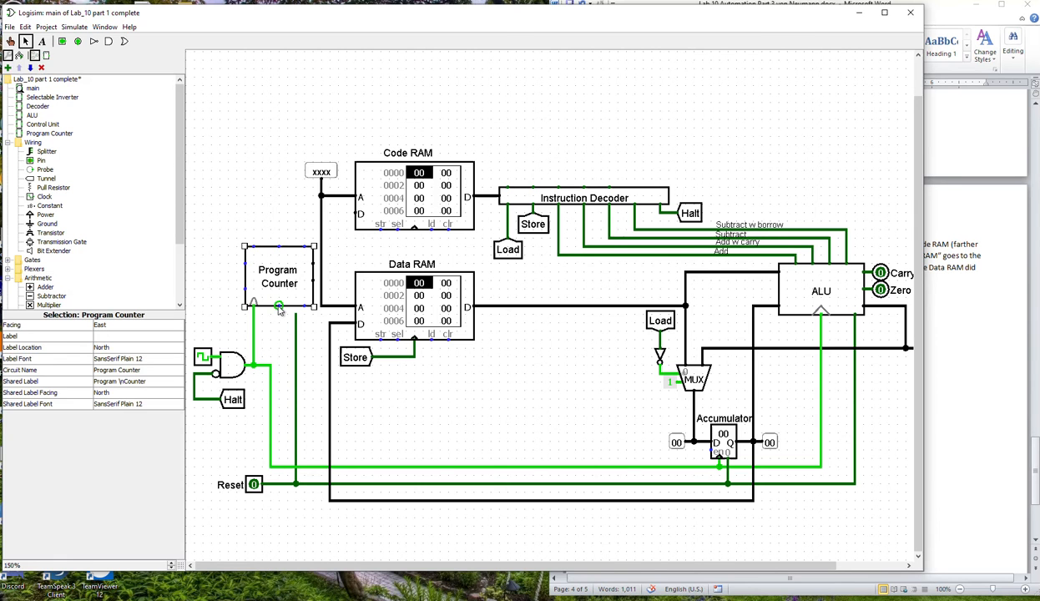
click(274, 331)
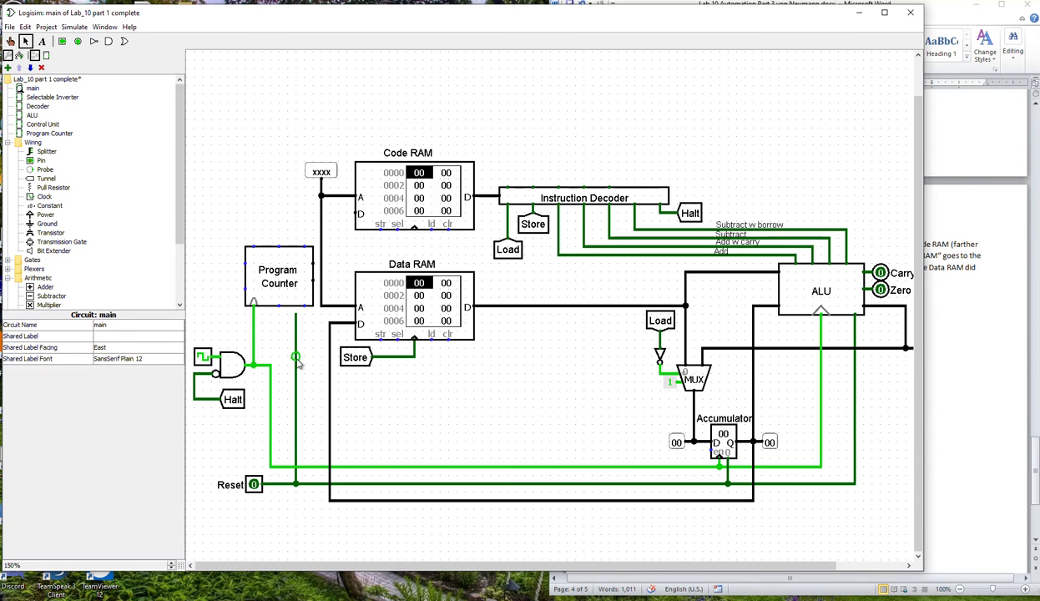
drag(300, 481, 295, 481)
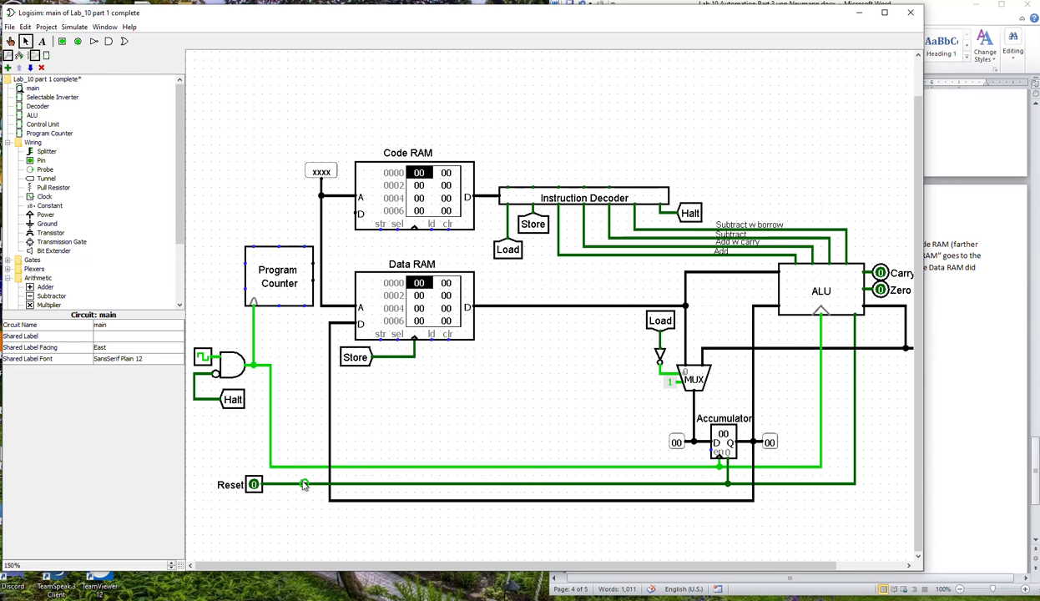
drag(303, 306, 305, 484)
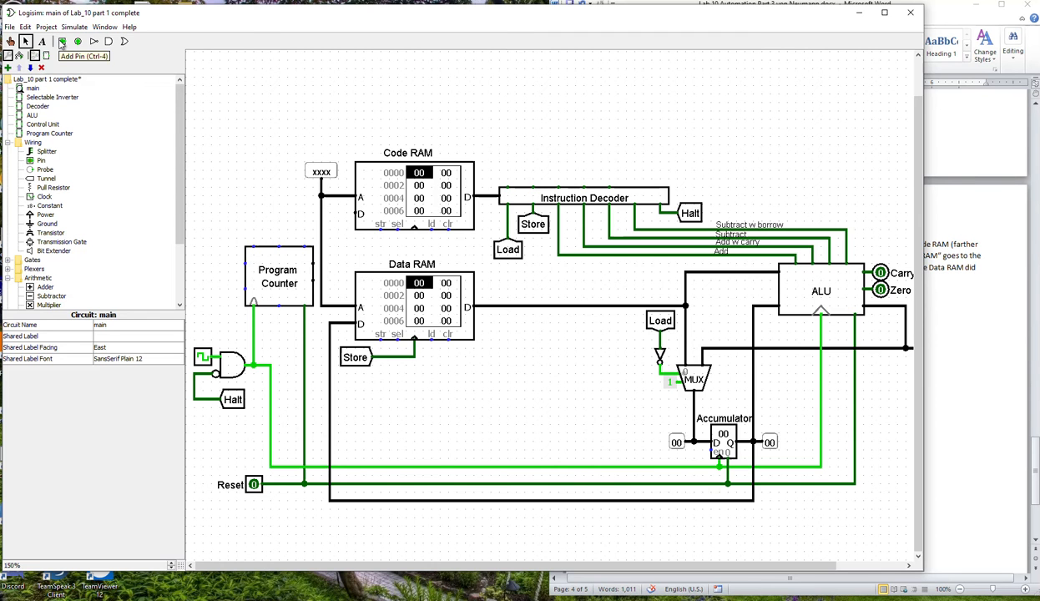
Delete the Code RAM block and the Instruction Decoder.
click(444, 200)
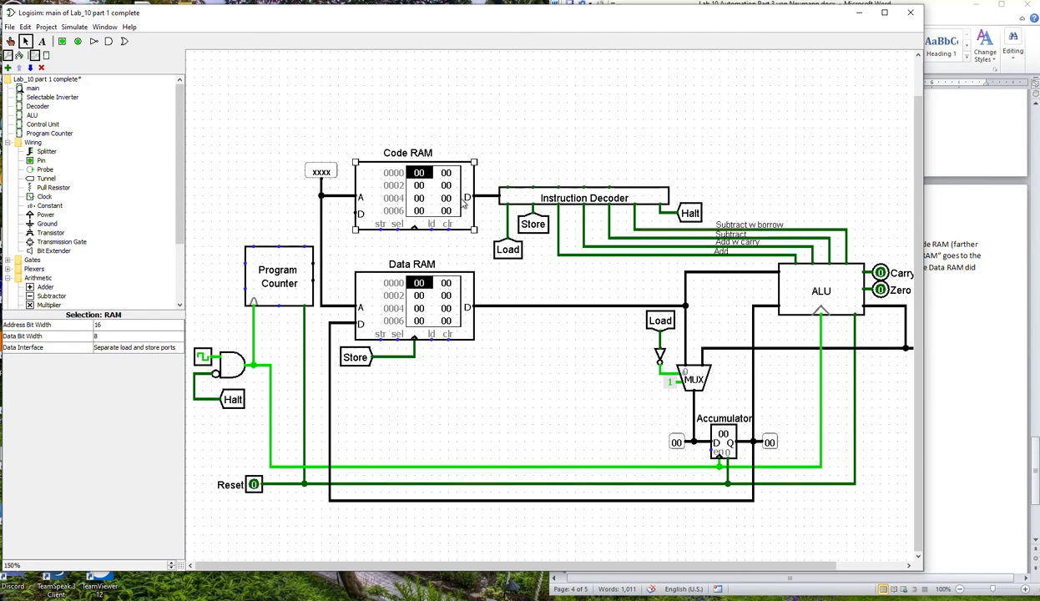
key(Delete)
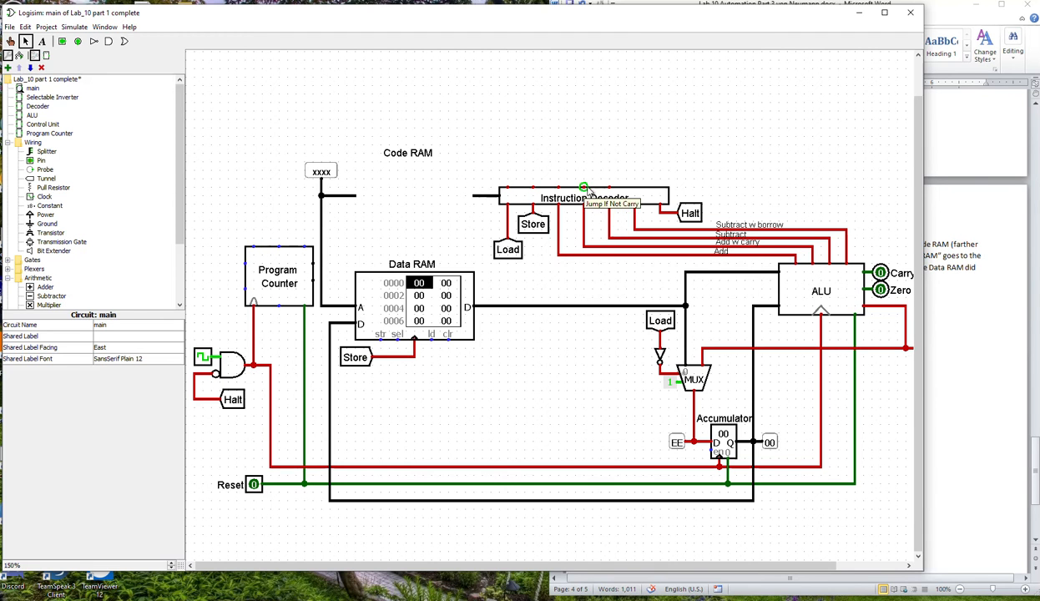
click(624, 194)
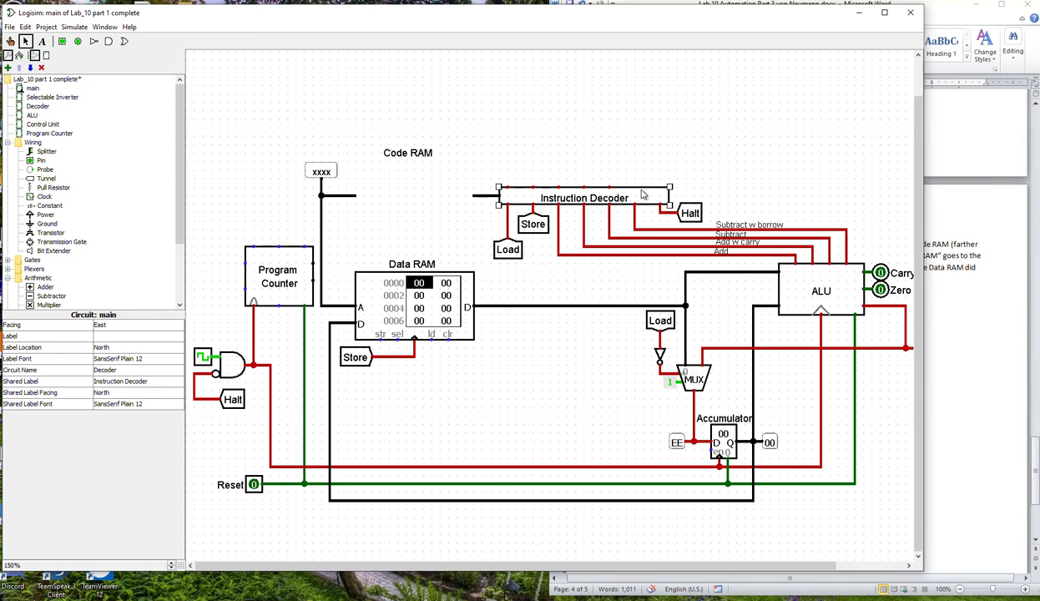
key(Delete)
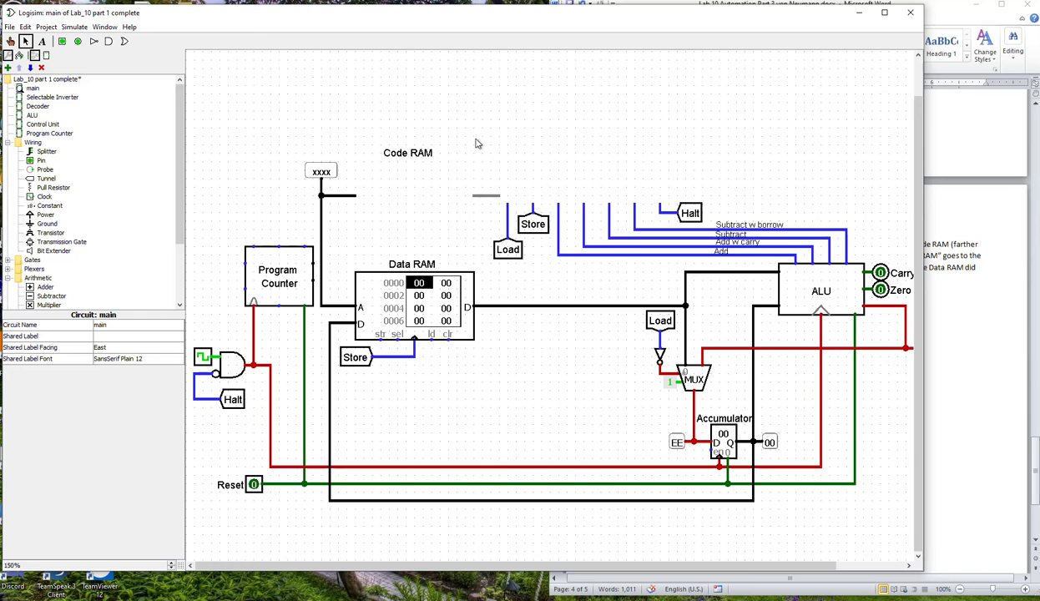
Delete the leftover decoder wires to the ALU and the Load, Store and Halt tunnels, including the Add, Add w carry and Subtract labels.
drag(543, 174, 660, 286)
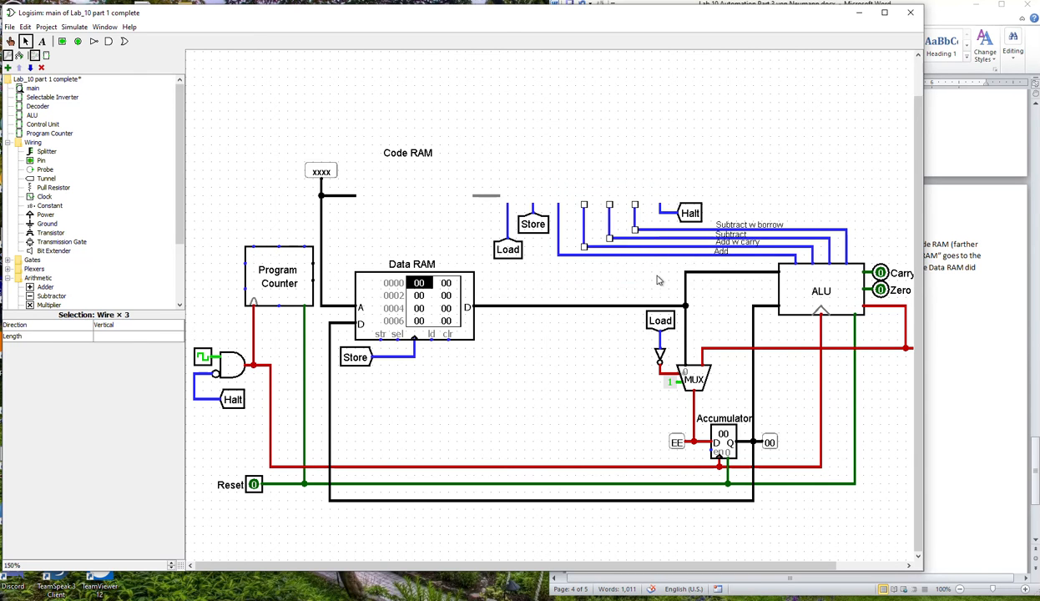
key(Delete)
drag(578, 221, 853, 277)
key(Delete)
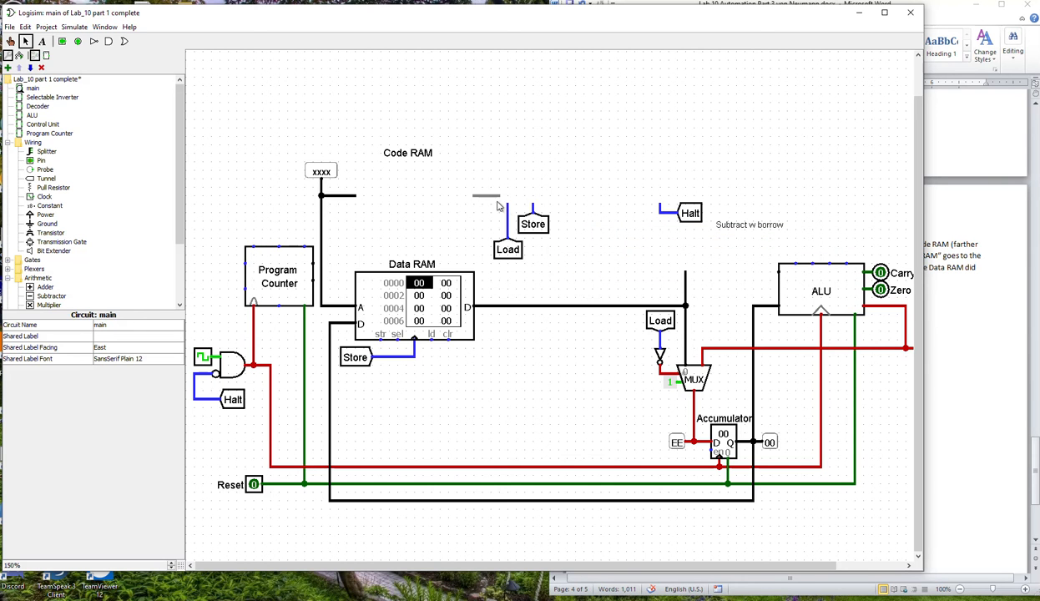
click(506, 215)
key(Delete)
click(532, 209)
key(Delete)
click(668, 214)
drag(623, 189, 672, 238)
key(Delete)
Delete the leftover "Subtract w borrow" and "Code RAM" text labels.
click(736, 225)
key(Delete)
click(416, 152)
key(Delete)
Rename the "Data RAM" label to "RAM".
click(427, 262)
drag(415, 264, 416, 263)
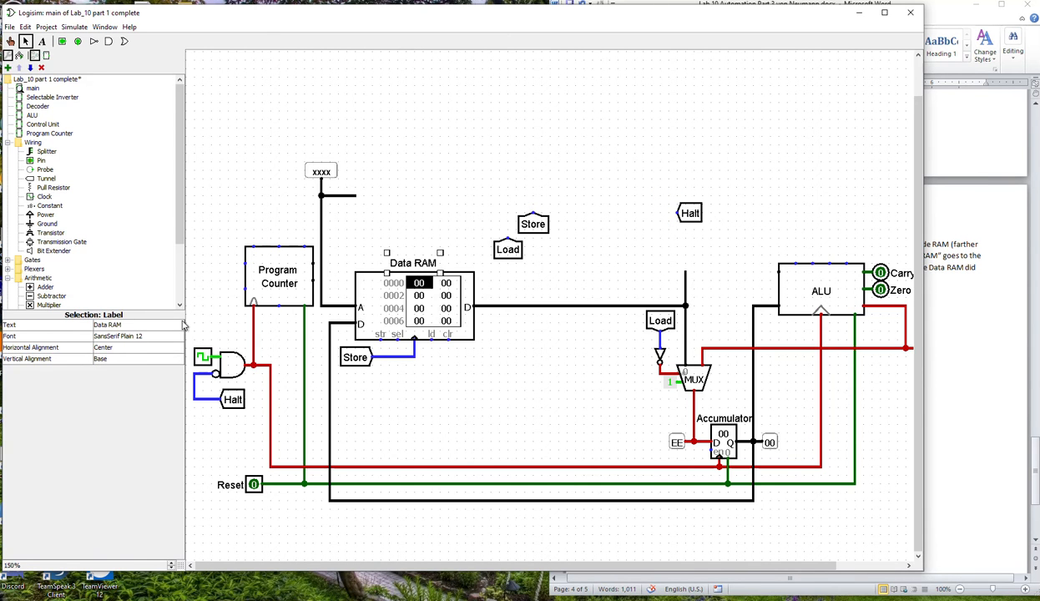
click(109, 325)
key(BackSpace)
key(BackSpace)
key(BackSpace)
key(BackSpace)
key(BackSpace)
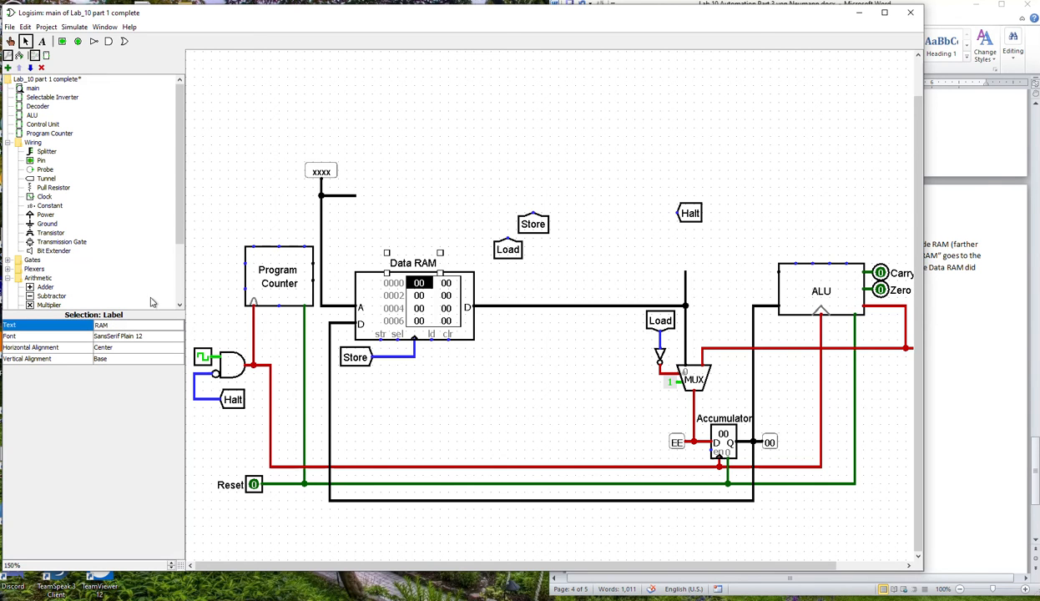
key(Return)
click(456, 241)
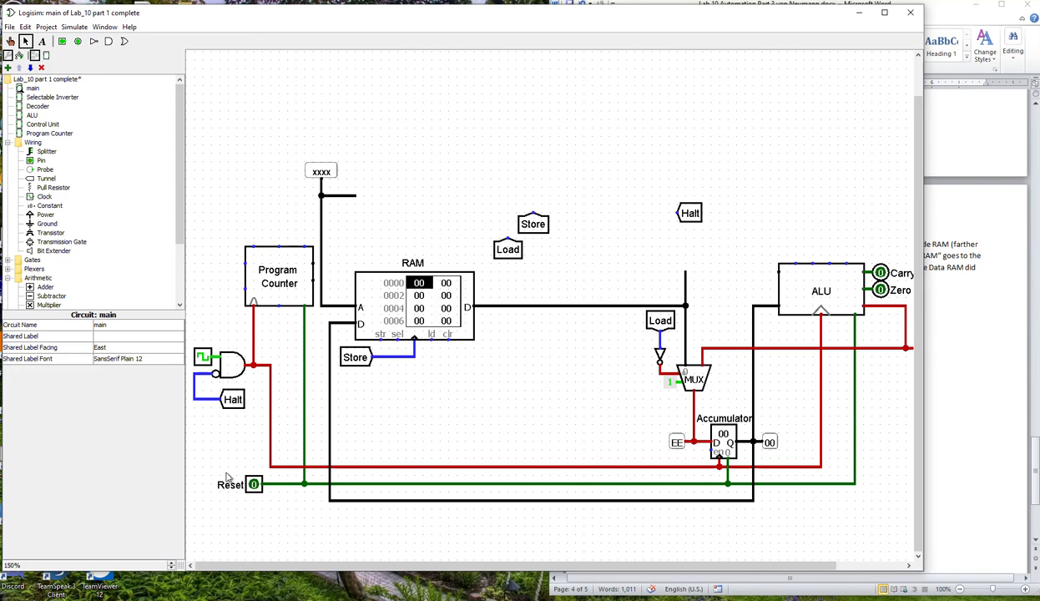
Align the vertical clock wire with the Program Counter's clock input, and check the connection diagram in the Word document.
drag(271, 442, 254, 448)
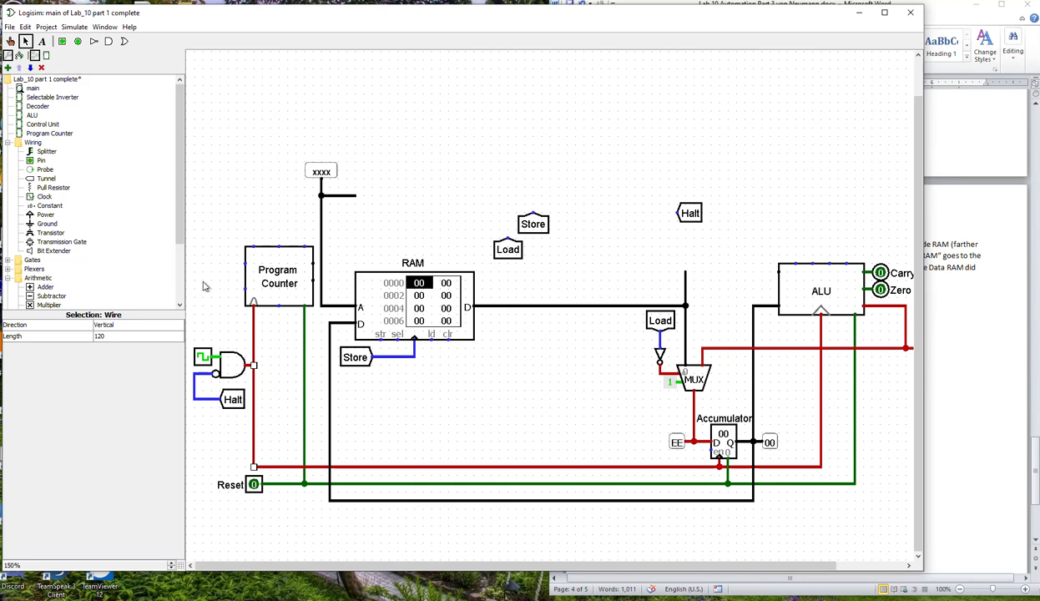
click(995, 344)
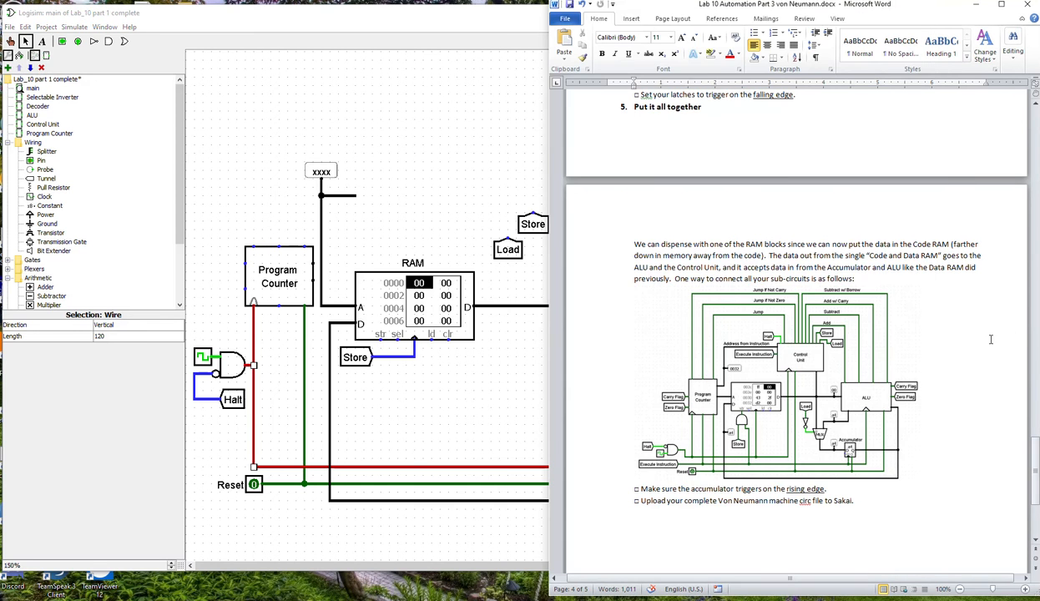
click(476, 197)
Place the Control Unit above and right of the RAM, move the Store, Load and Halt tunnels above it, and recheck the Word diagram.
click(42, 124)
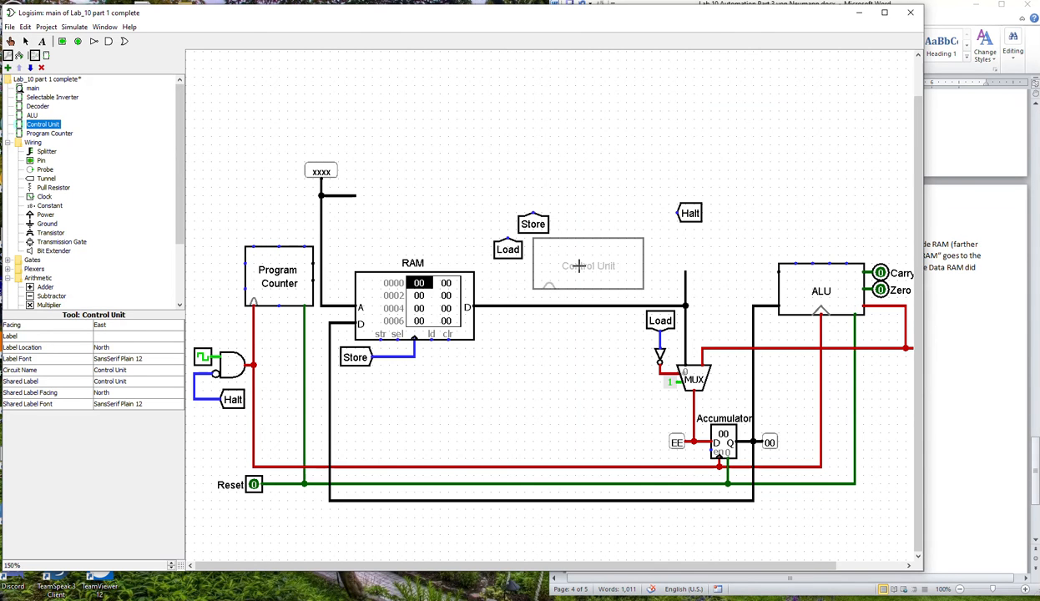
click(571, 273)
drag(525, 222, 585, 137)
drag(504, 248, 699, 137)
drag(681, 213, 766, 136)
drag(561, 276, 533, 221)
click(972, 383)
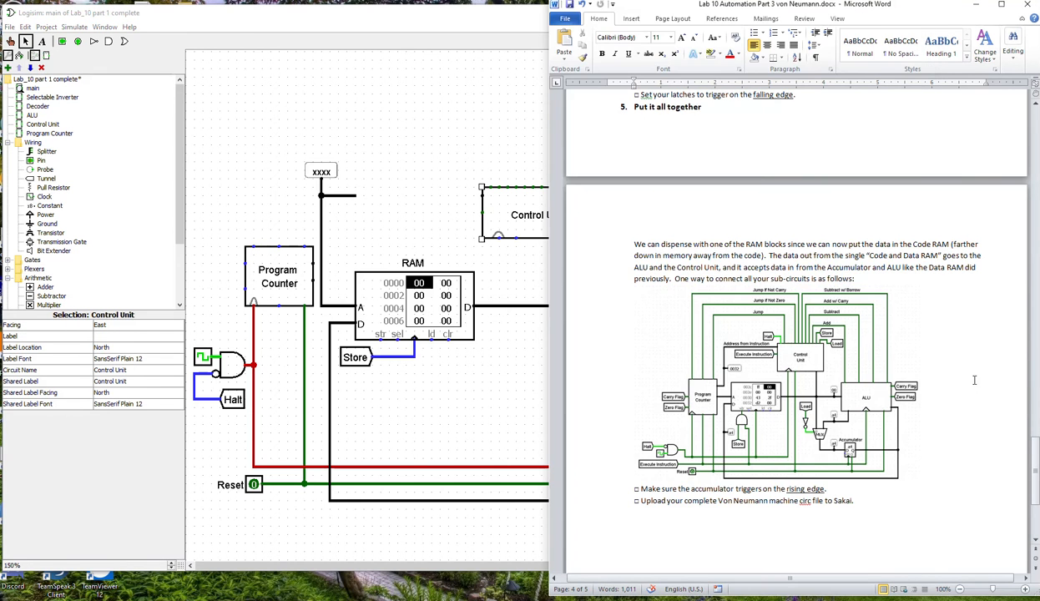
click(464, 357)
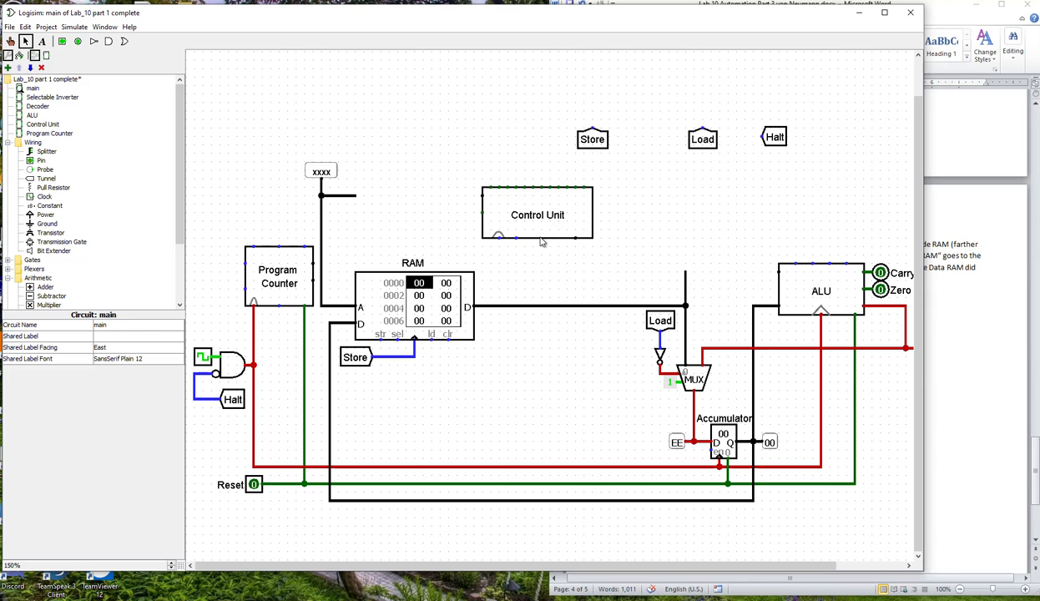
Delete the leftover horizontal stub and the vertical wire joining the probe to the RAM's address line.
click(336, 197)
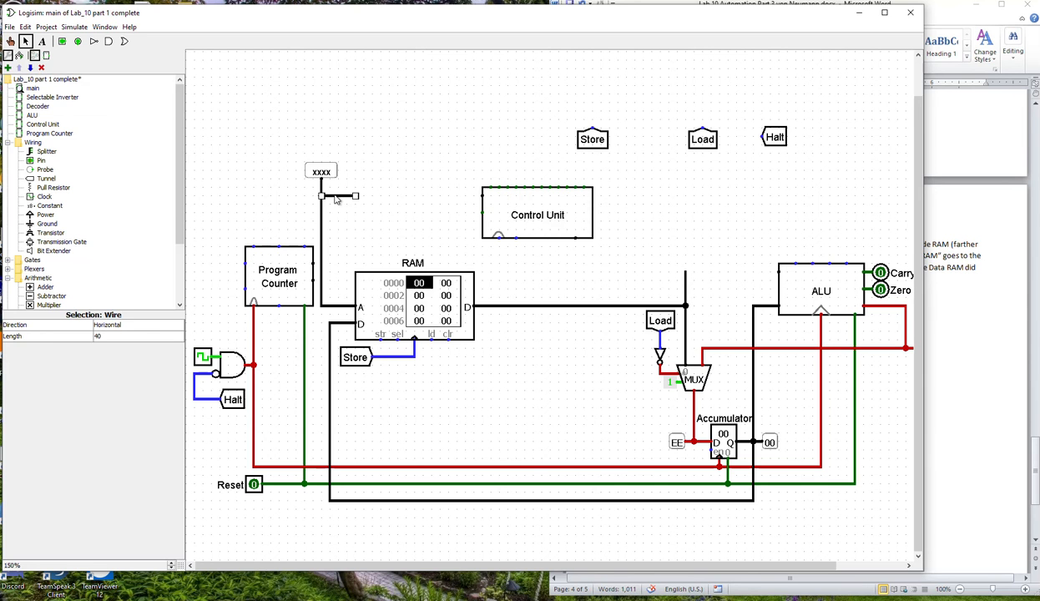
key(Delete)
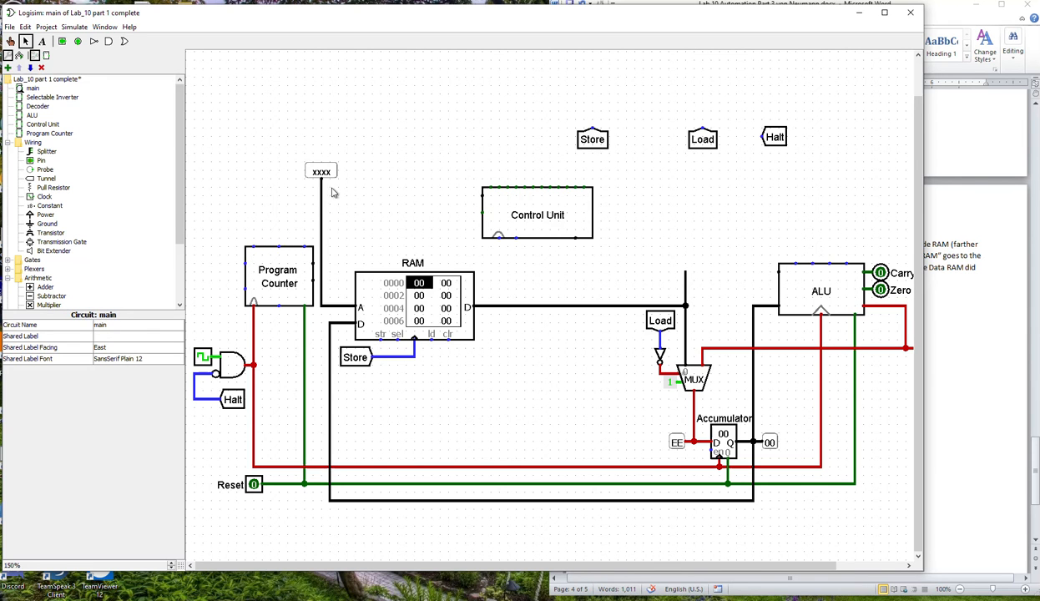
click(321, 290)
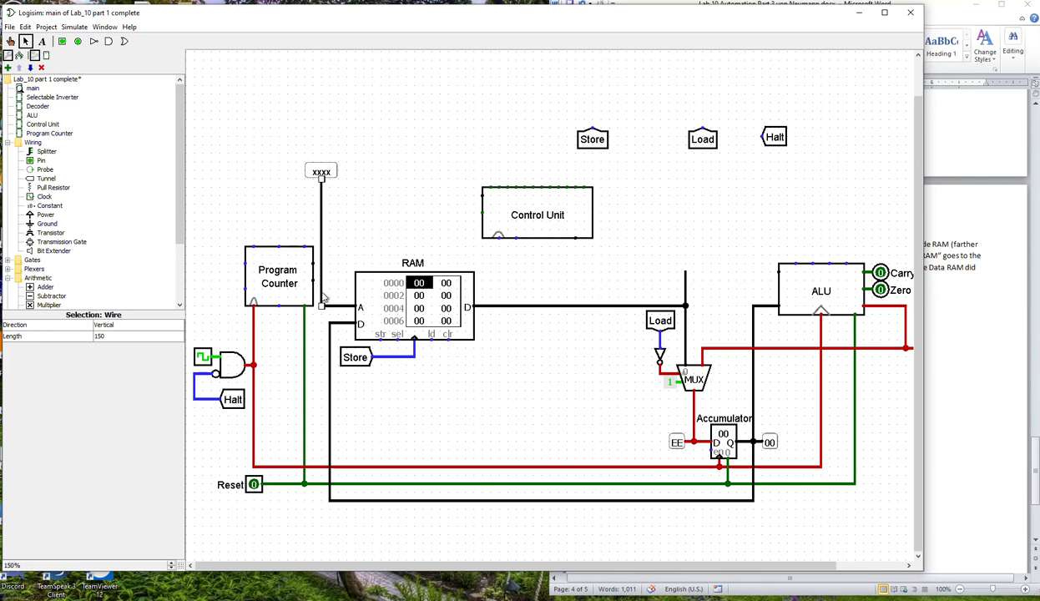
key(Delete)
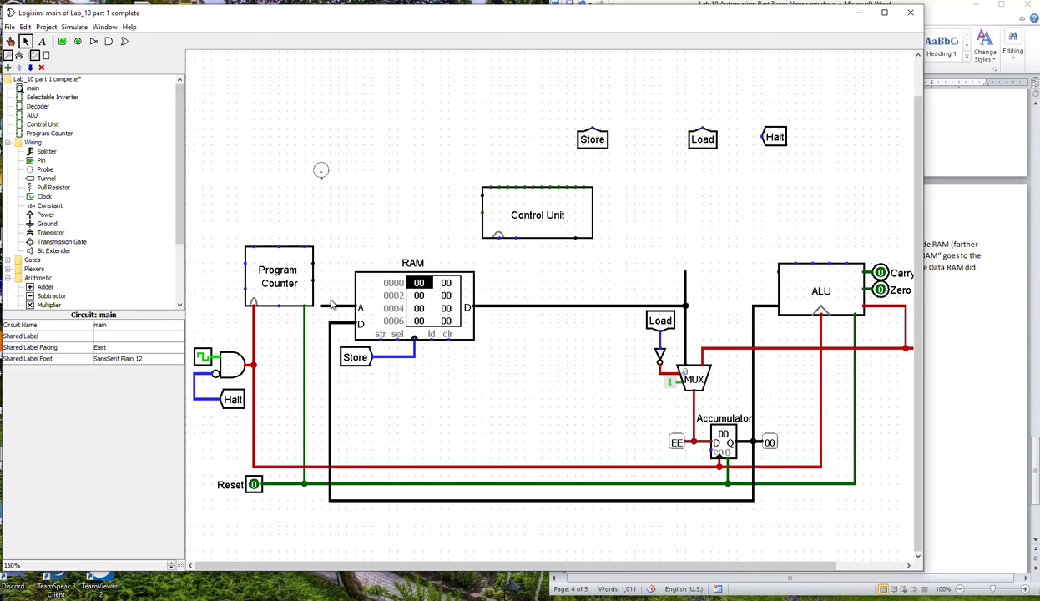
Wire the Program Counter's lower side output to the RAM's address input and remove the leftover stub.
drag(314, 281, 332, 308)
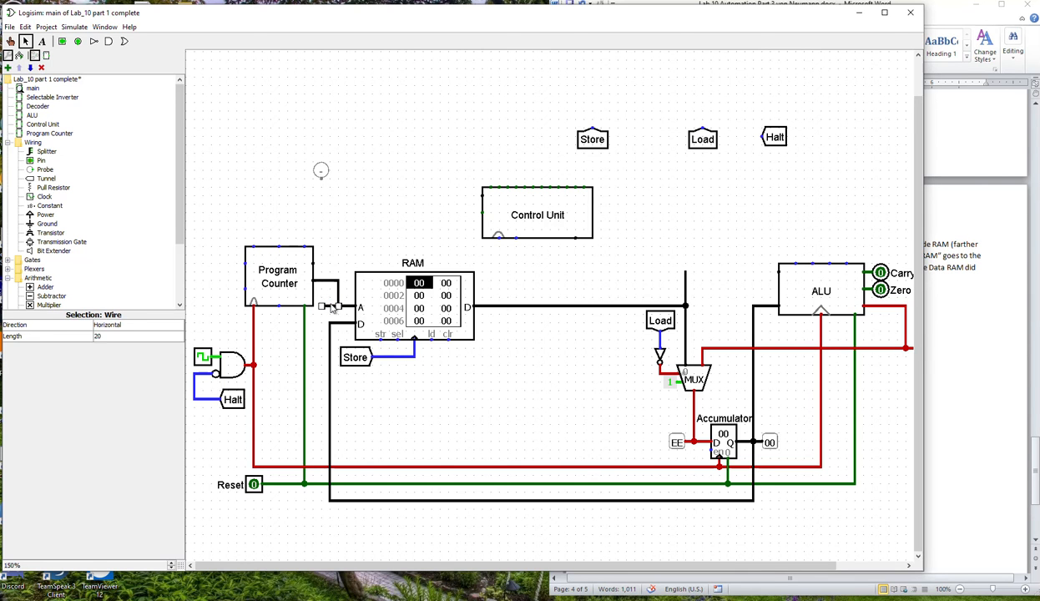
click(324, 295)
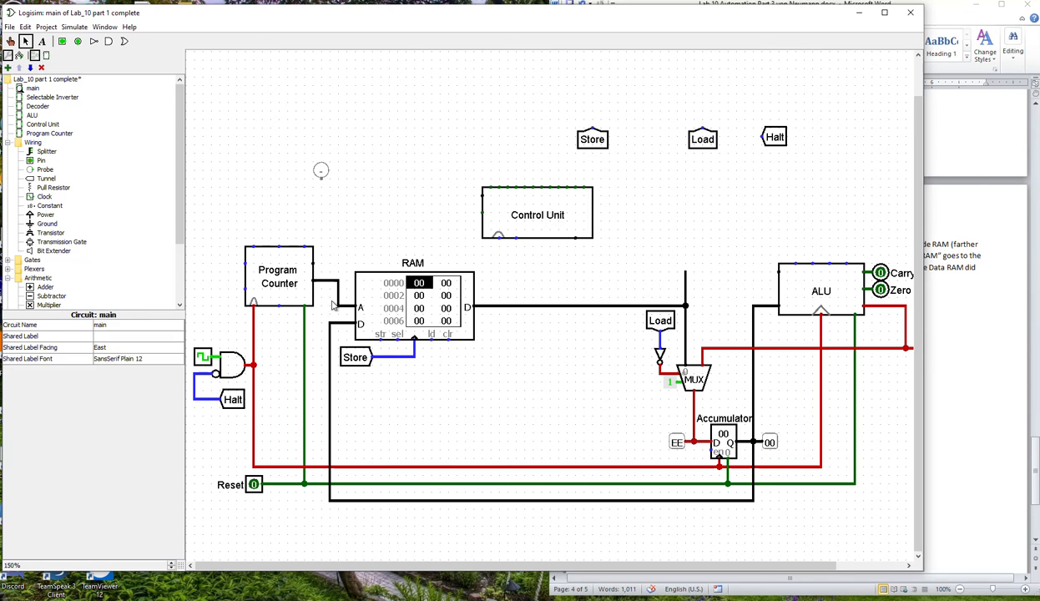
click(310, 264)
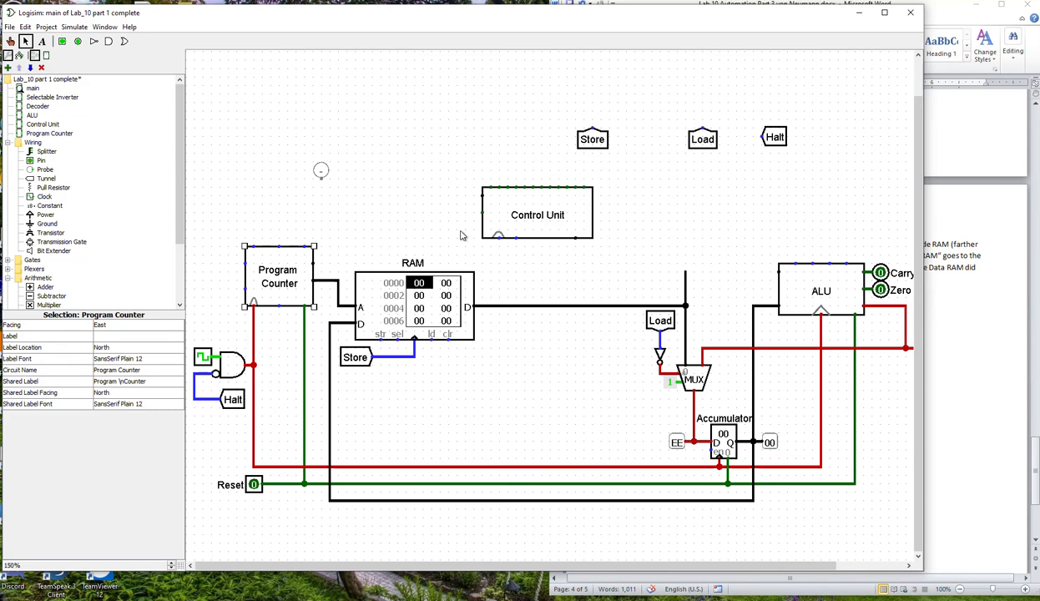
click(498, 236)
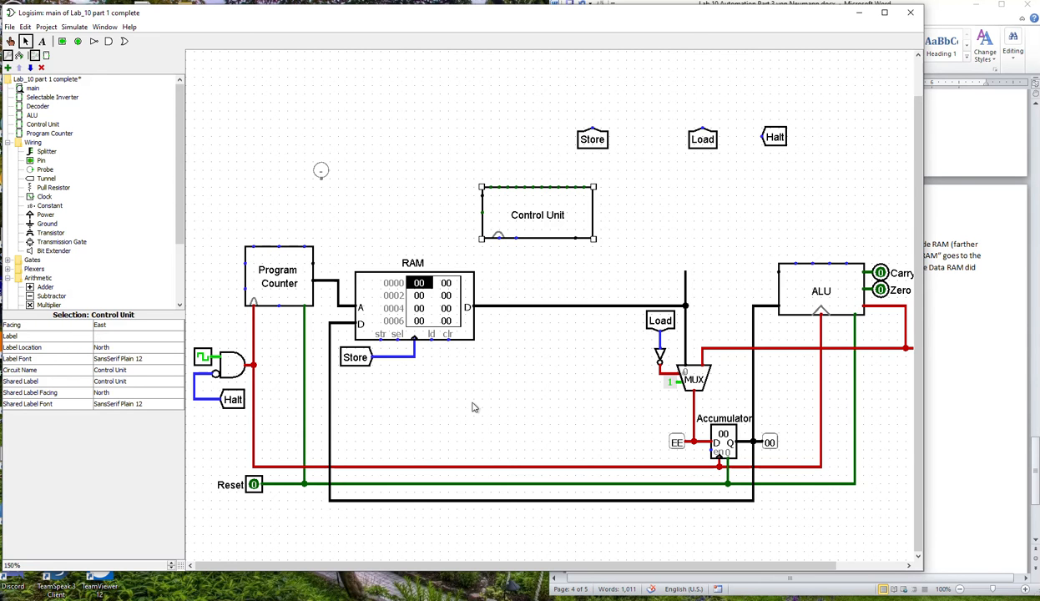
Following the Word diagram, run a wire from the Program Counter's middle bottom pin down and left to below the Halt tunnel.
click(1005, 465)
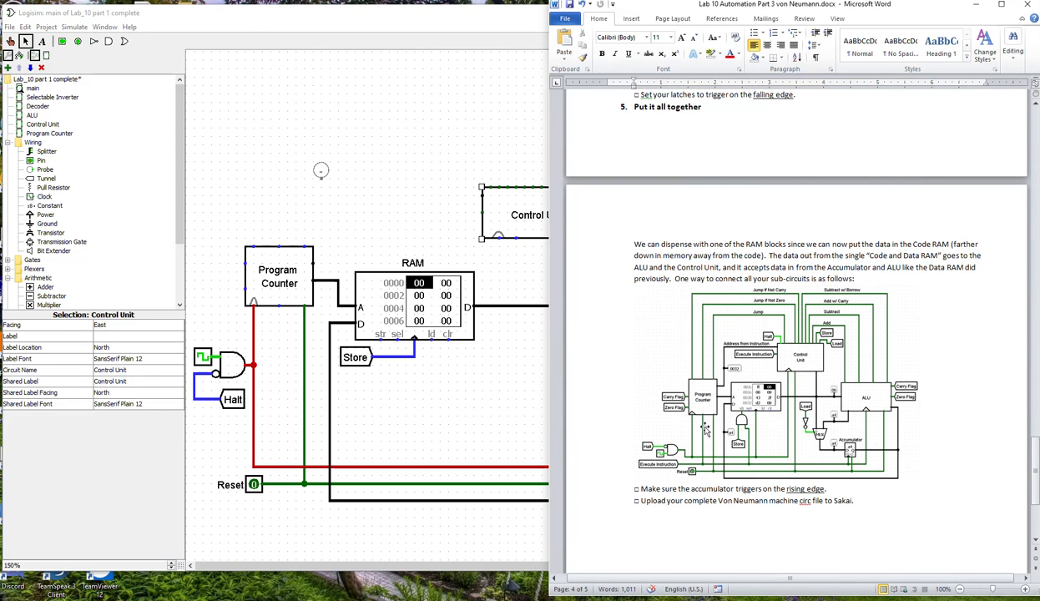
mouse_move(279, 306)
mouse_down()
mouse_move(290, 447)
mouse_move(242, 451)
mouse_up()
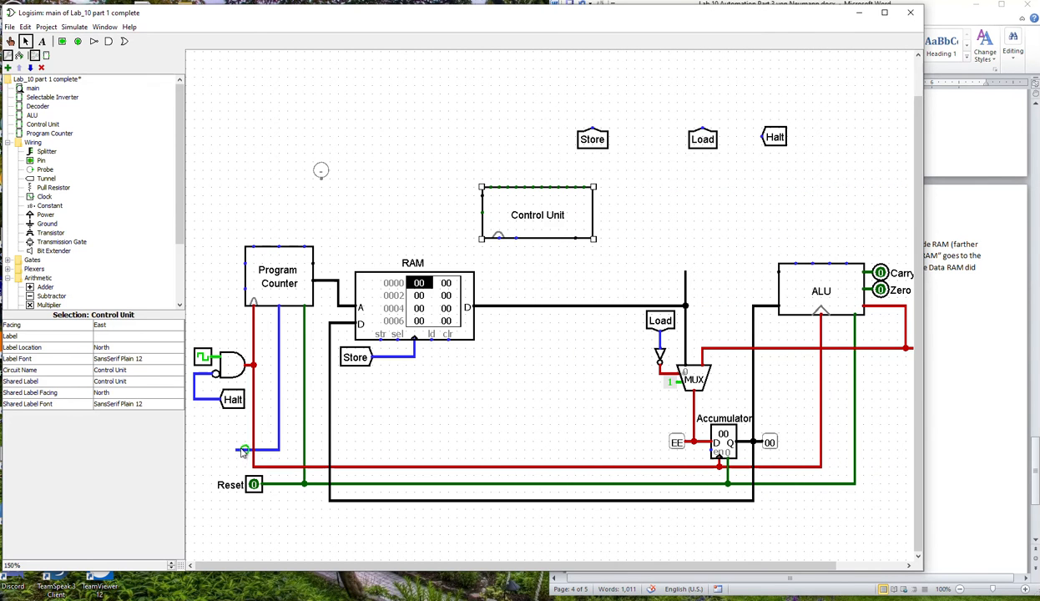
click(984, 466)
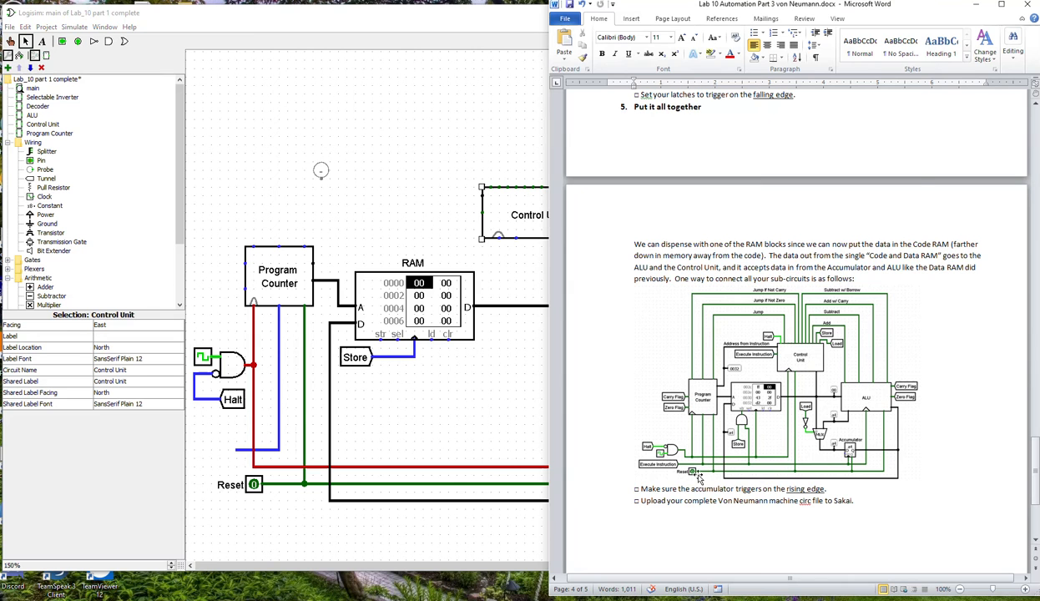
Place an east-facing tunnel at the end of the Program Counter's new wire and label it "Execute Instruction".
click(41, 180)
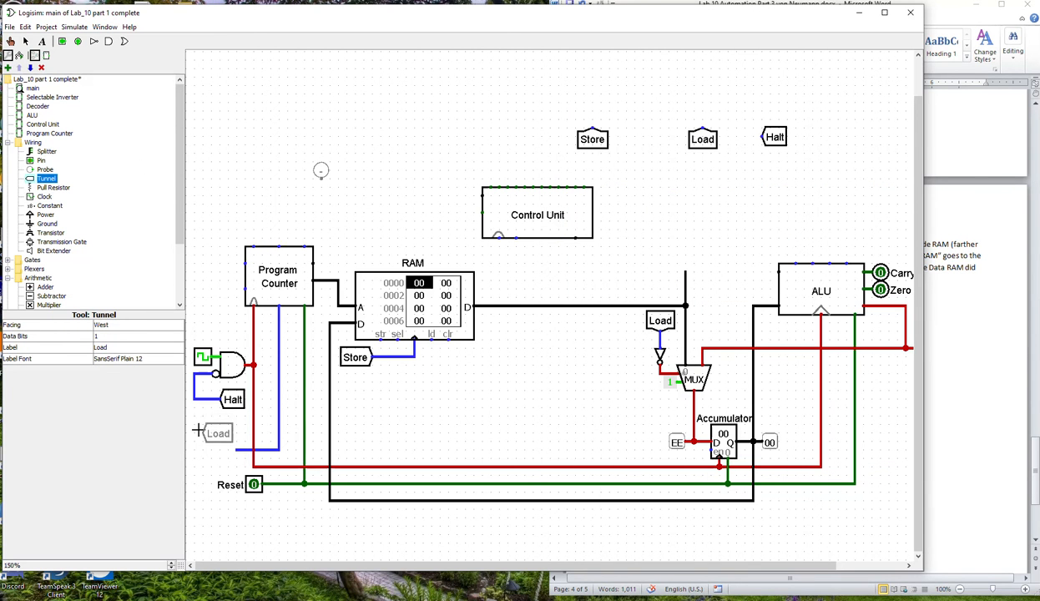
key(Right)
click(228, 450)
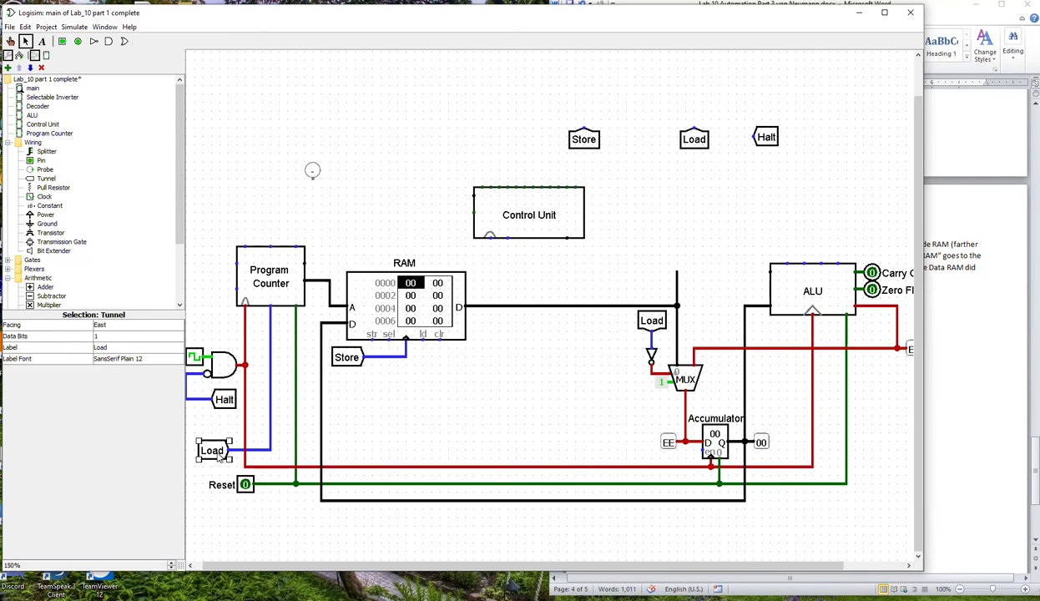
click(123, 347)
text(Ex)
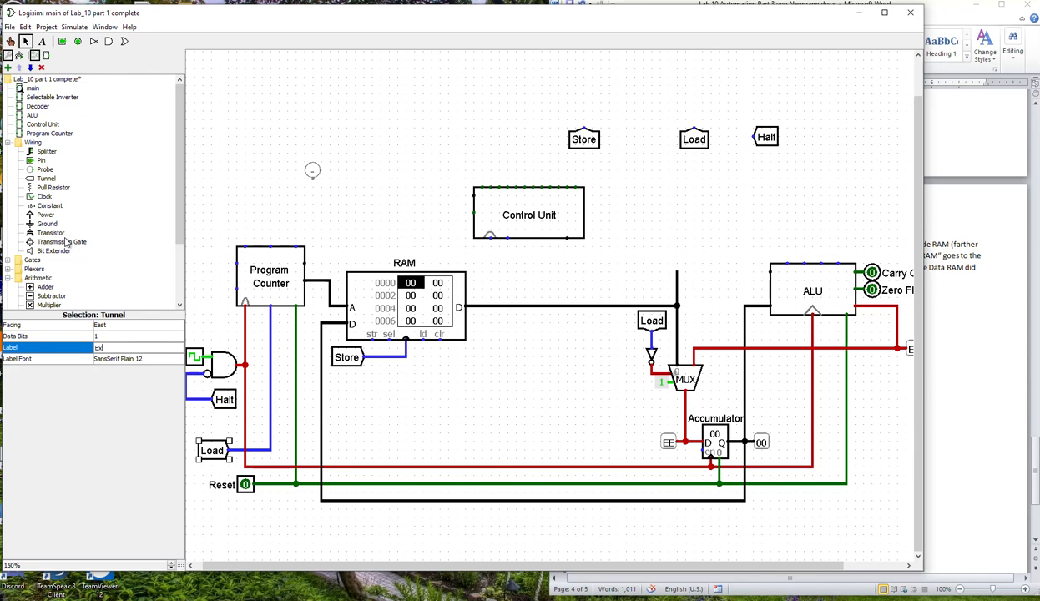
text(ecute Instruc)
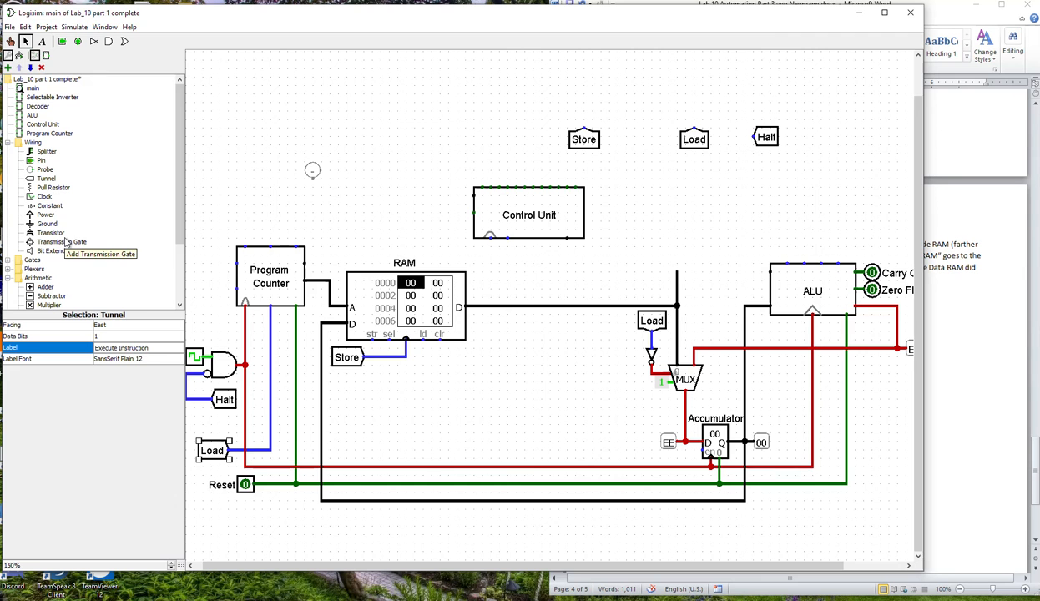
text(tion)
key(Return)
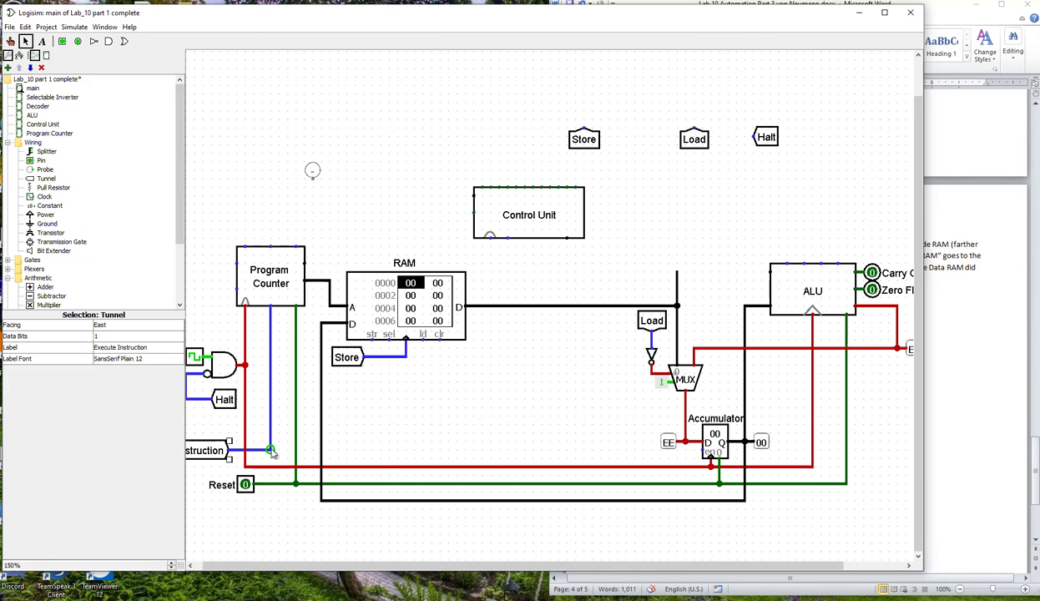
Check the Word diagram and delete the clock wire segment feeding the Accumulator and the ALU.
click(979, 542)
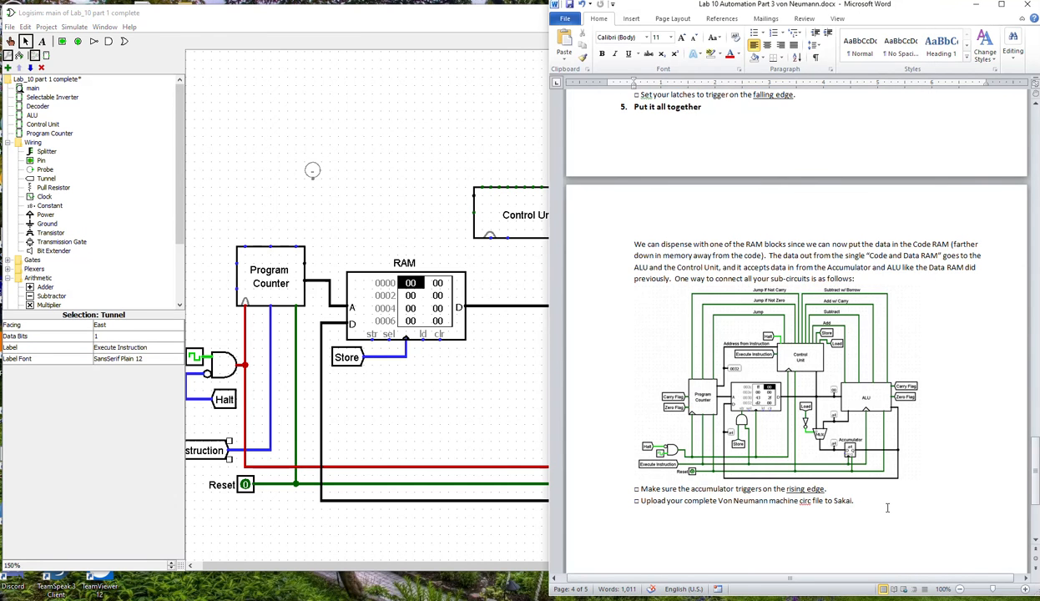
click(506, 514)
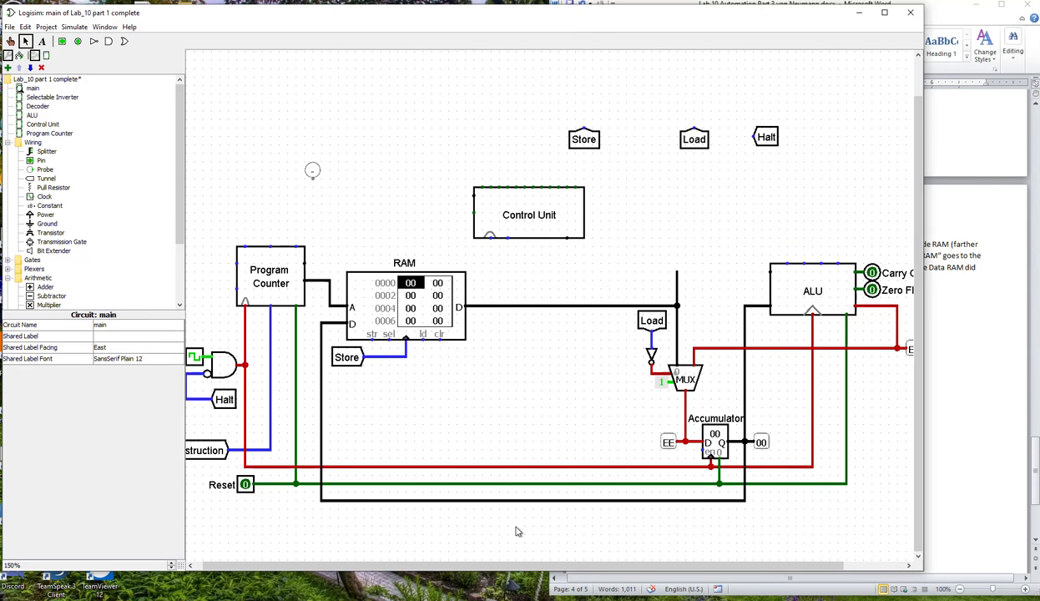
click(682, 467)
key(Delete)
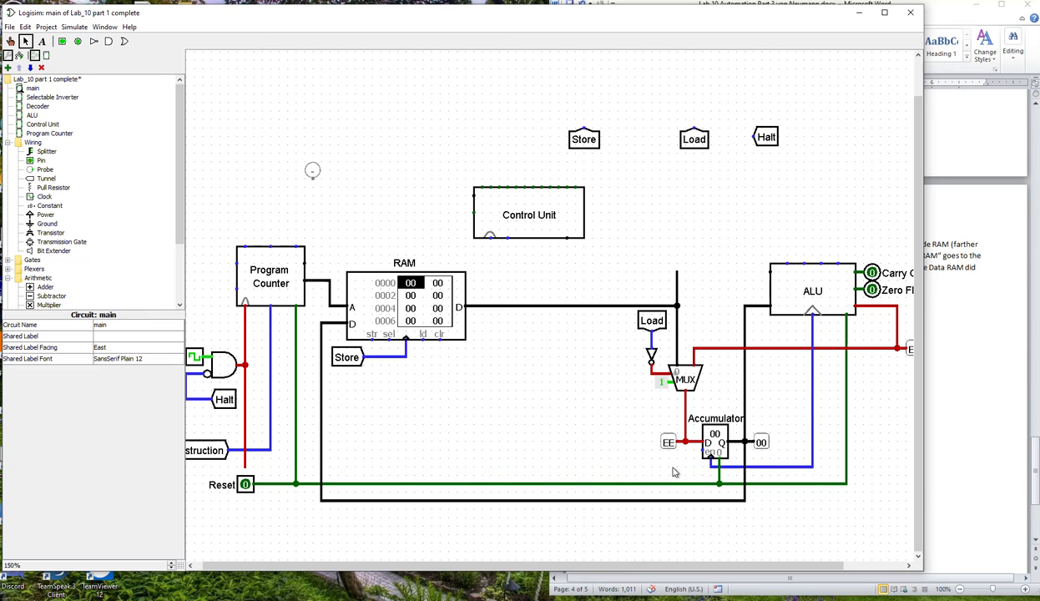
Shift the entire circuit right and slightly up so that the Execute Instruction tunnel fits on the canvas.
drag(269, 442, 268, 449)
key(ctrl+a)
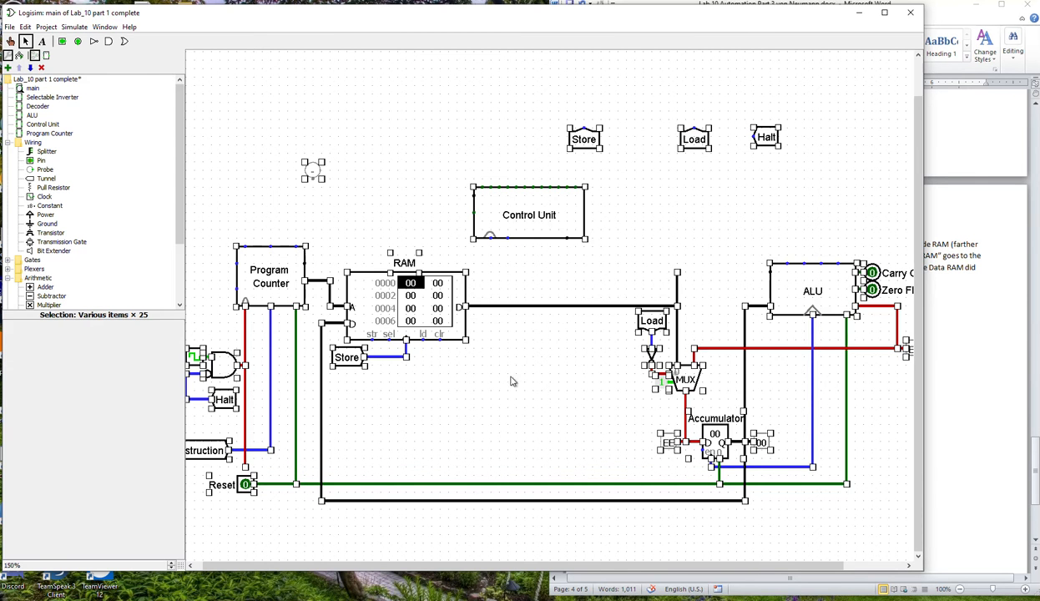
drag(507, 306, 532, 254)
click(325, 505)
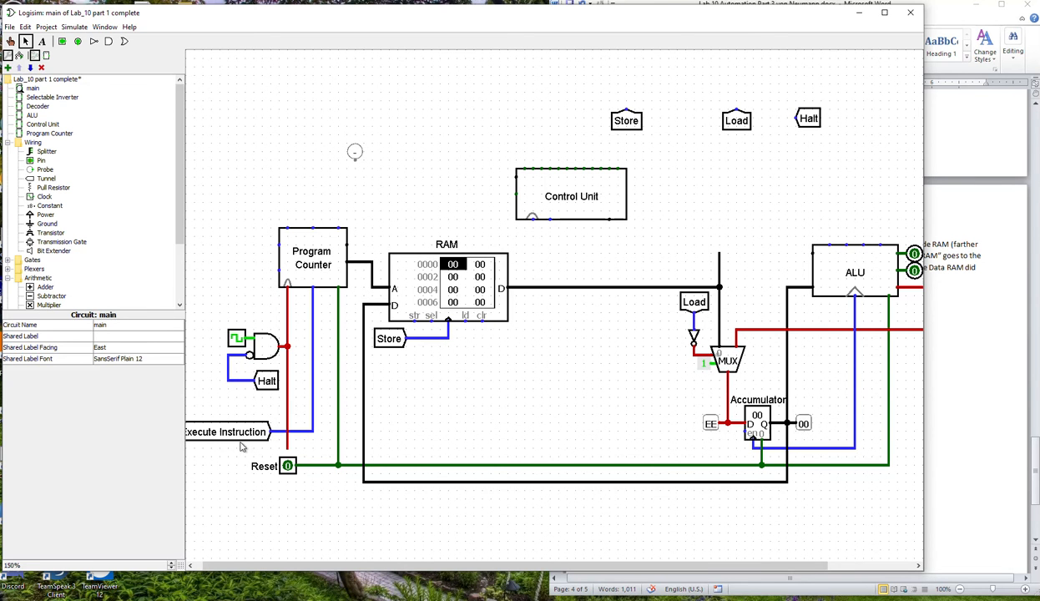
Move the Execute Instruction tunnel below Reset and run its line to the Accumulator and ALU clock inputs.
drag(235, 438, 234, 517)
mouse_move(313, 507)
mouse_down()
mouse_move(762, 511)
mouse_move(754, 450)
mouse_move(803, 452)
mouse_move(802, 511)
mouse_up()
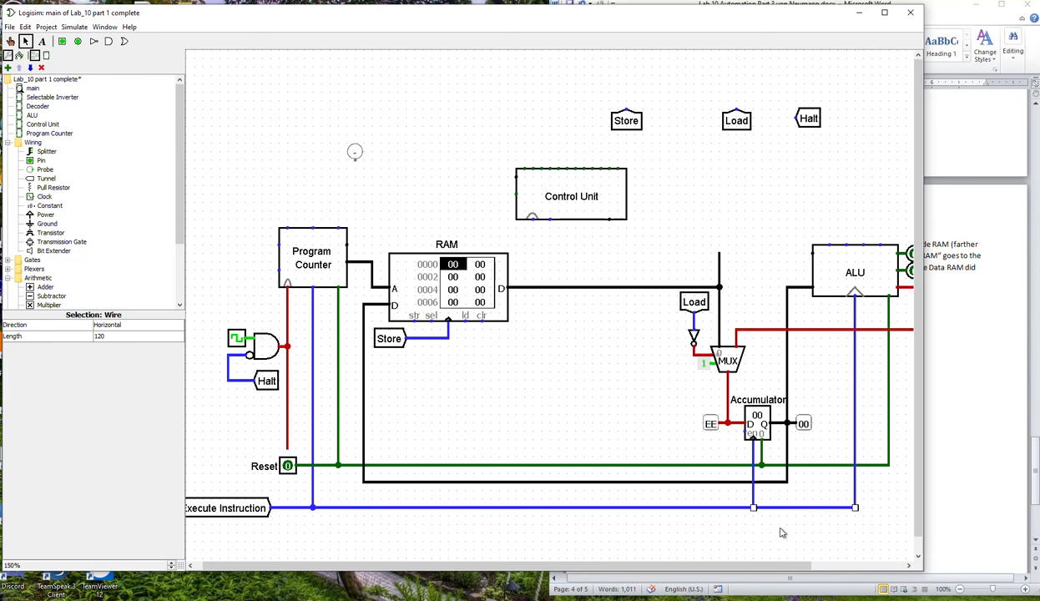
click(772, 526)
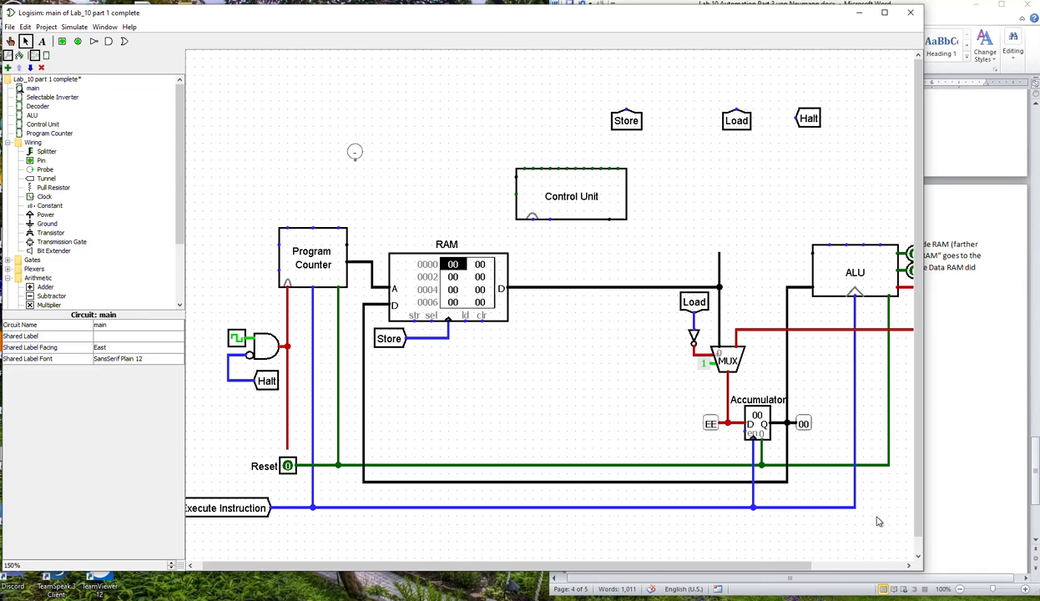
Recheck the Word diagram, wire the clock line to the RAM's clock input, and delete the wire from the Store tunnel.
click(968, 524)
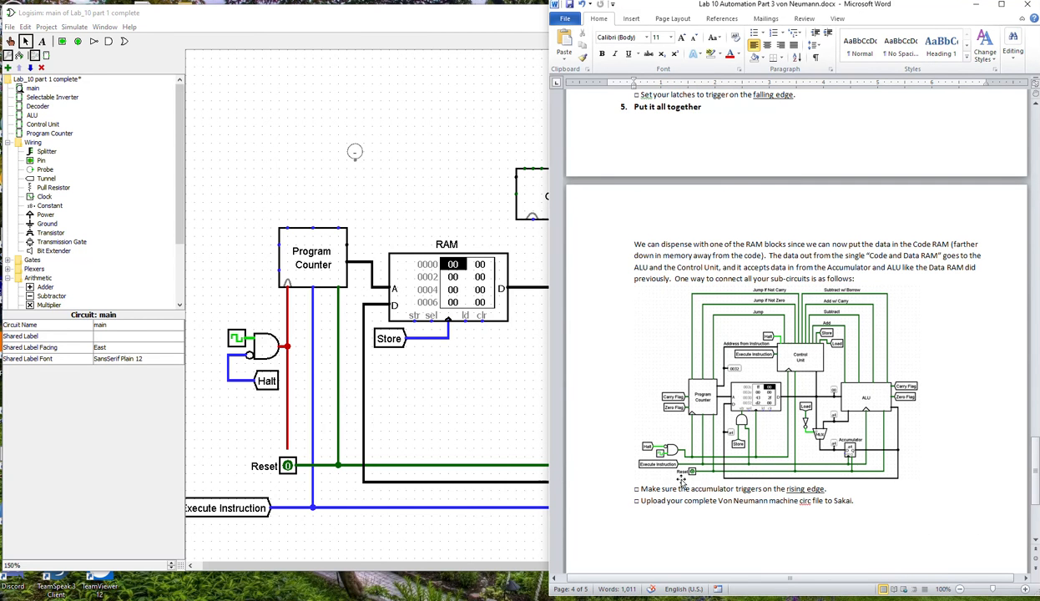
click(441, 420)
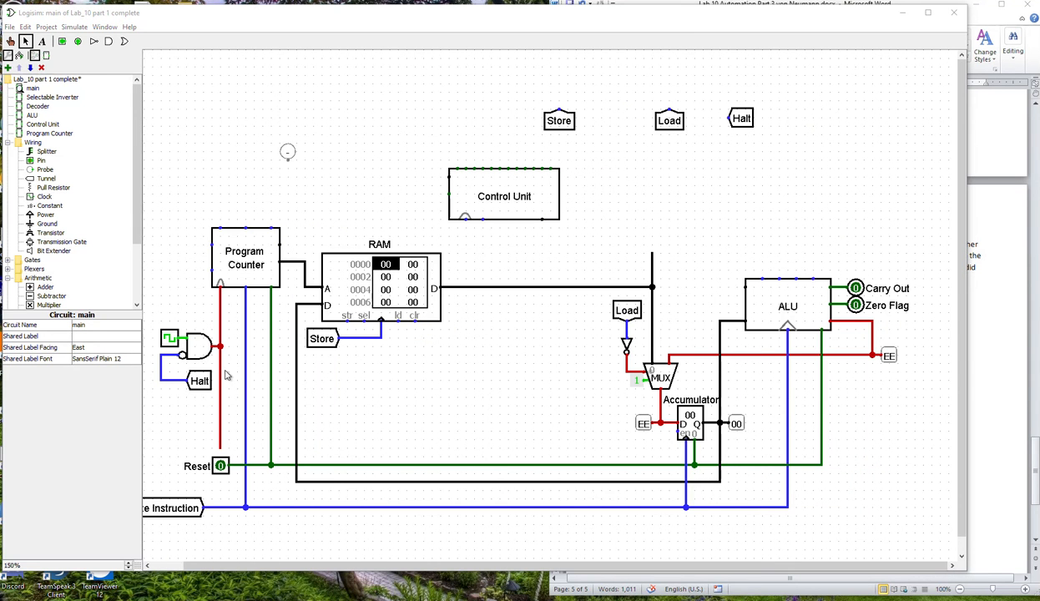
drag(220, 446, 377, 338)
click(370, 338)
key(Delete)
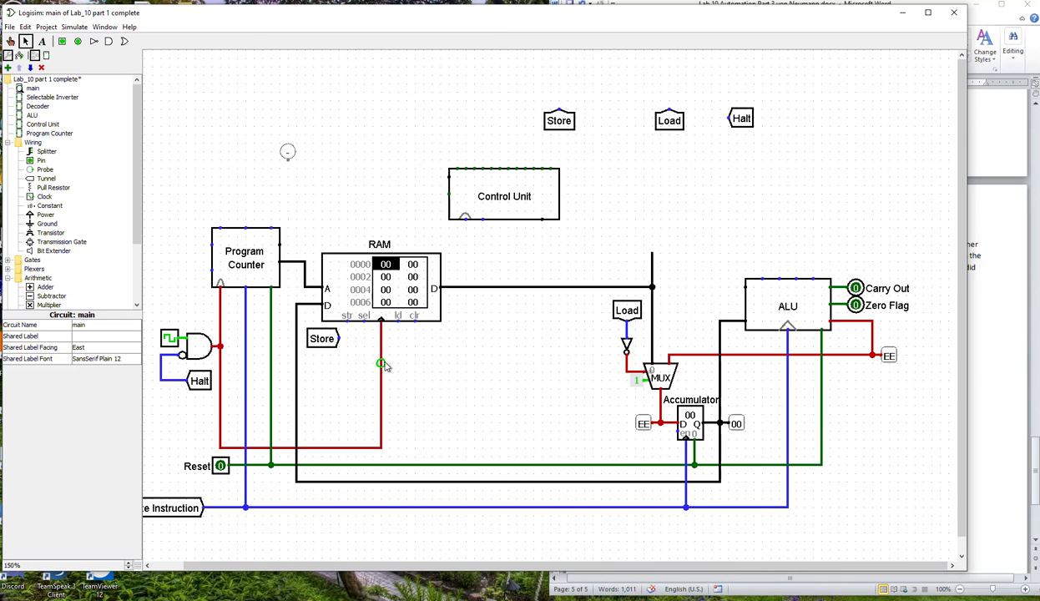
Extend the clock line to the Control Unit's clock input and delete the excess wire stubs.
drag(384, 451, 474, 446)
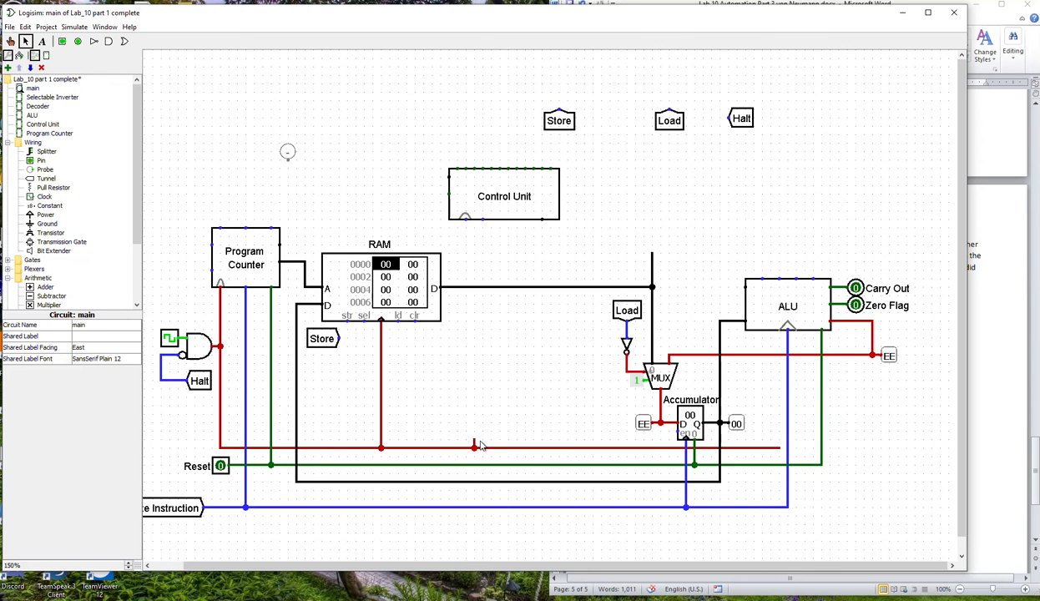
key(Delete)
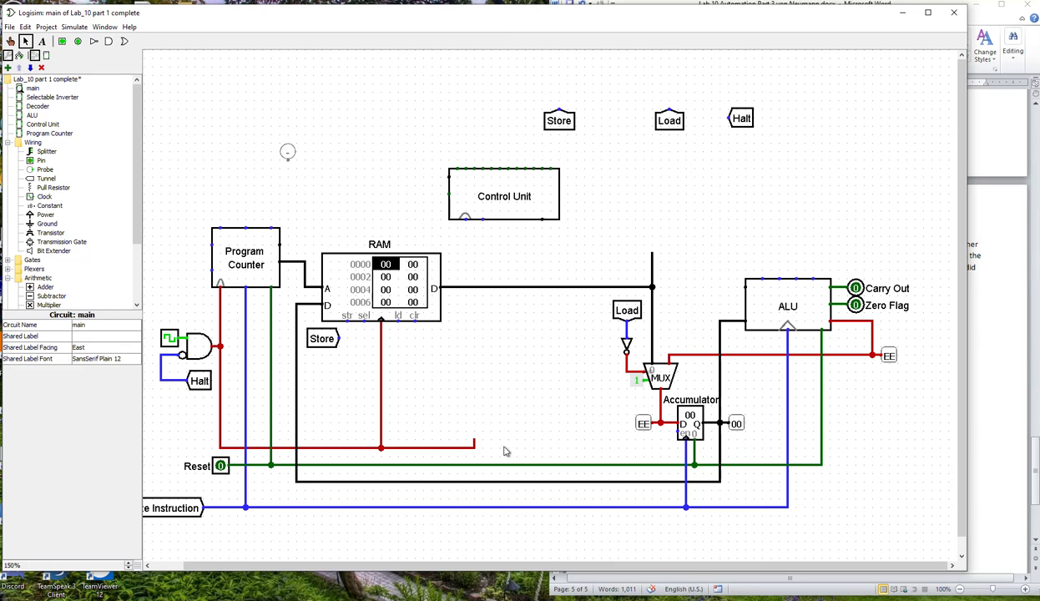
drag(465, 221, 466, 447)
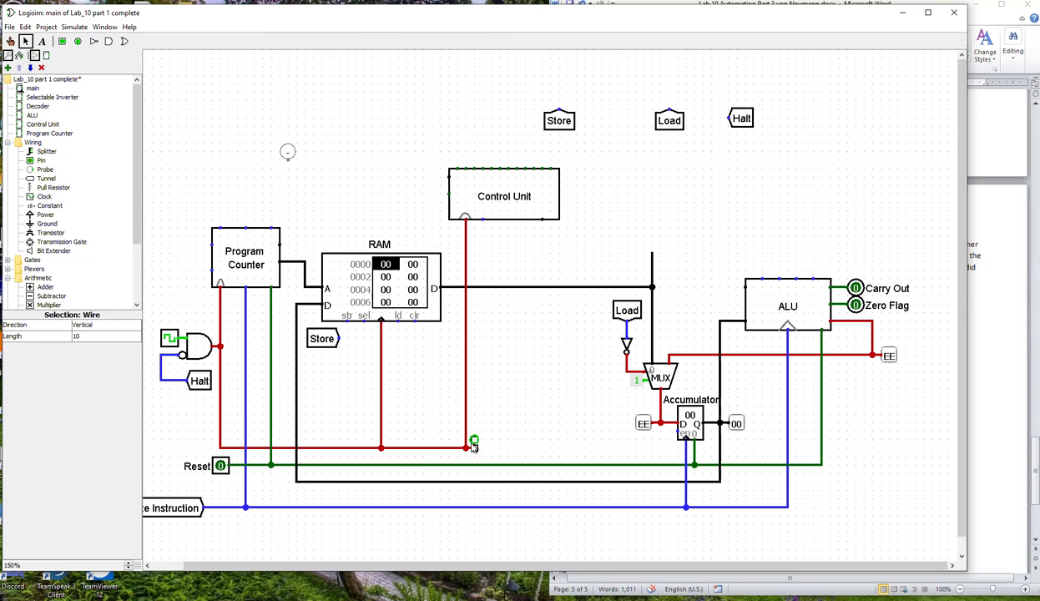
click(473, 450)
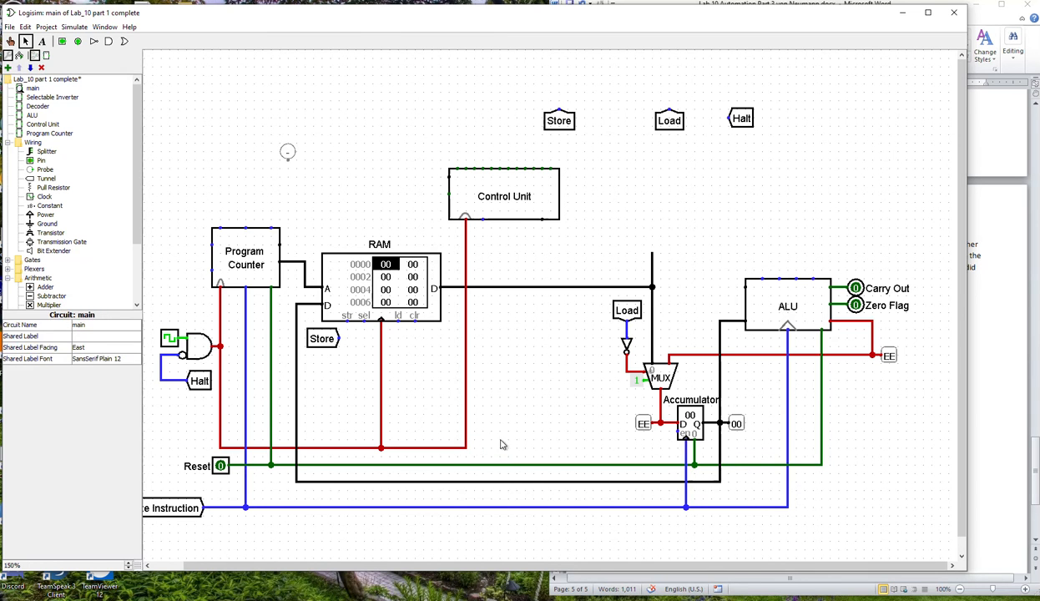
Per the Word diagram, wire the Program Counter's upper side pin to the Control Unit's upper side pin, and its Jump output to the Program Counter.
click(996, 438)
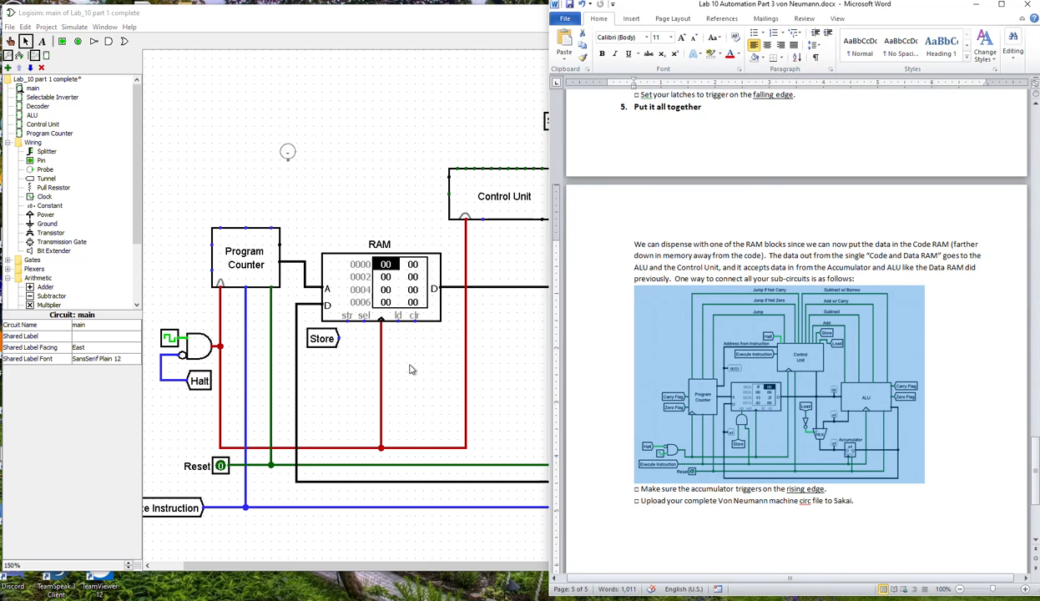
click(359, 216)
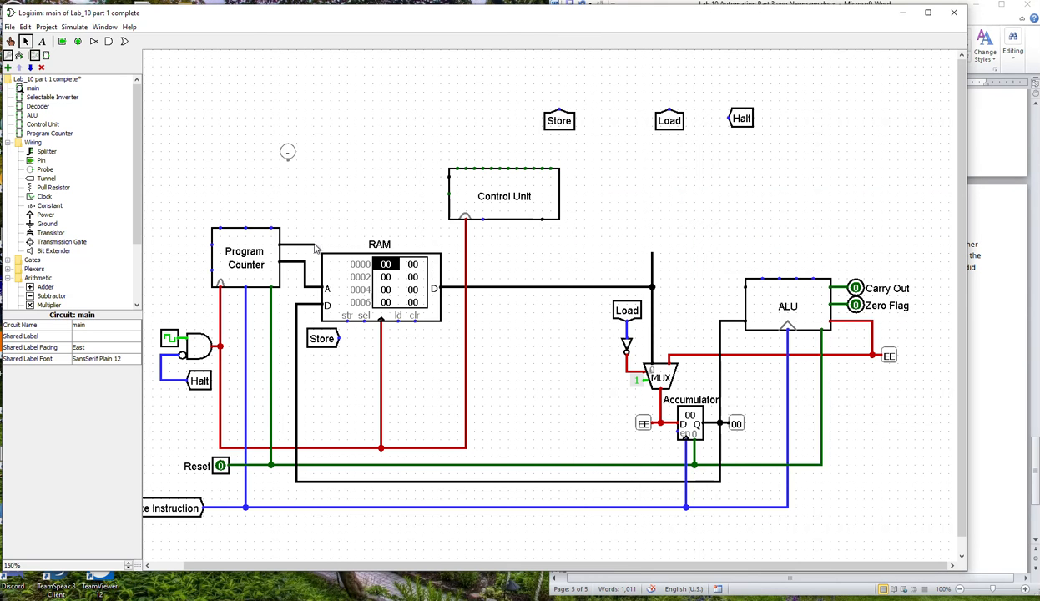
drag(305, 247, 449, 185)
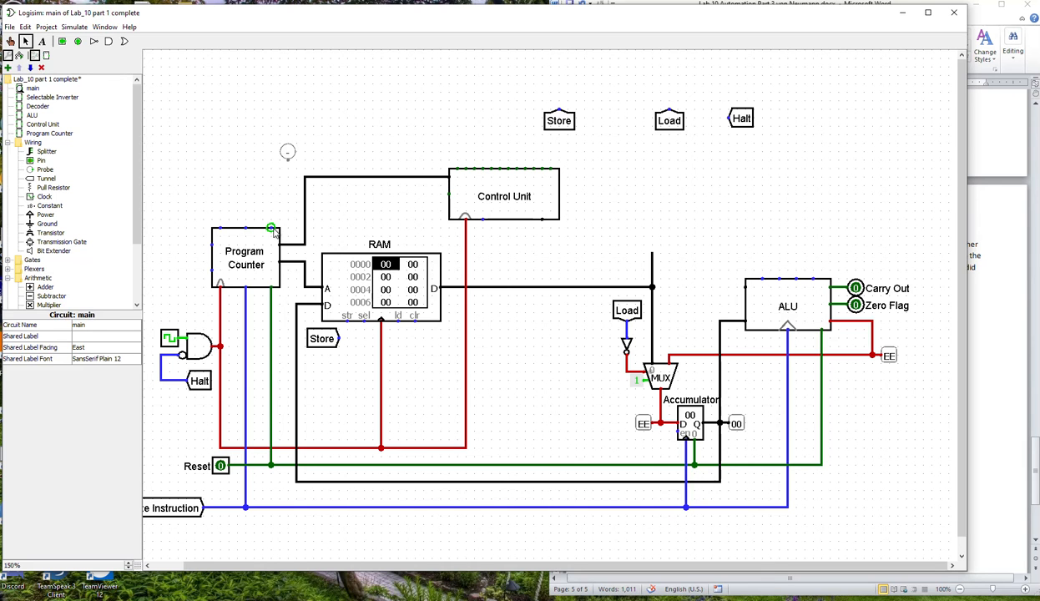
click(269, 250)
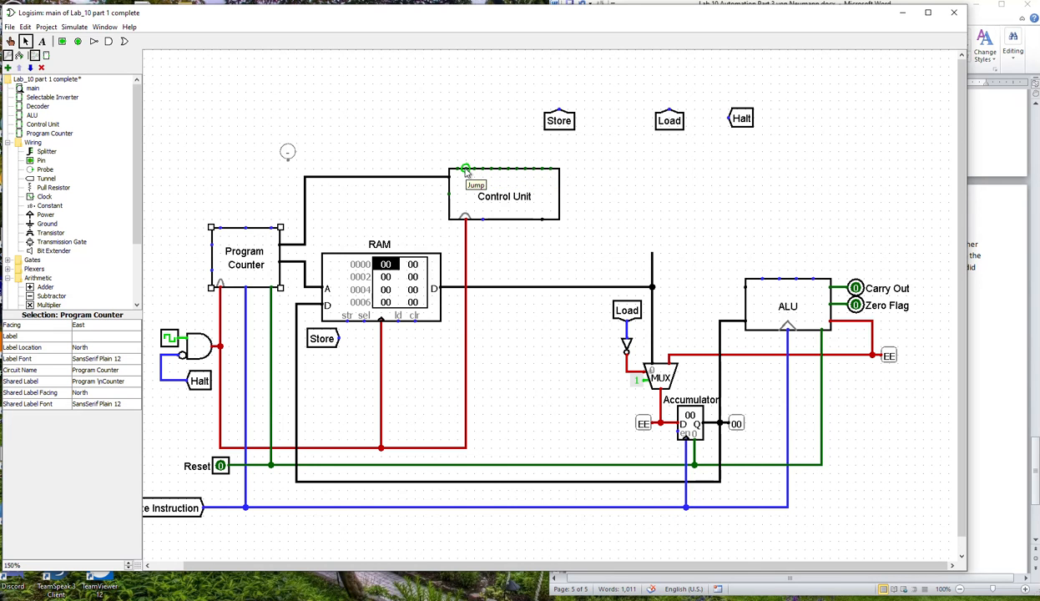
drag(465, 170, 270, 228)
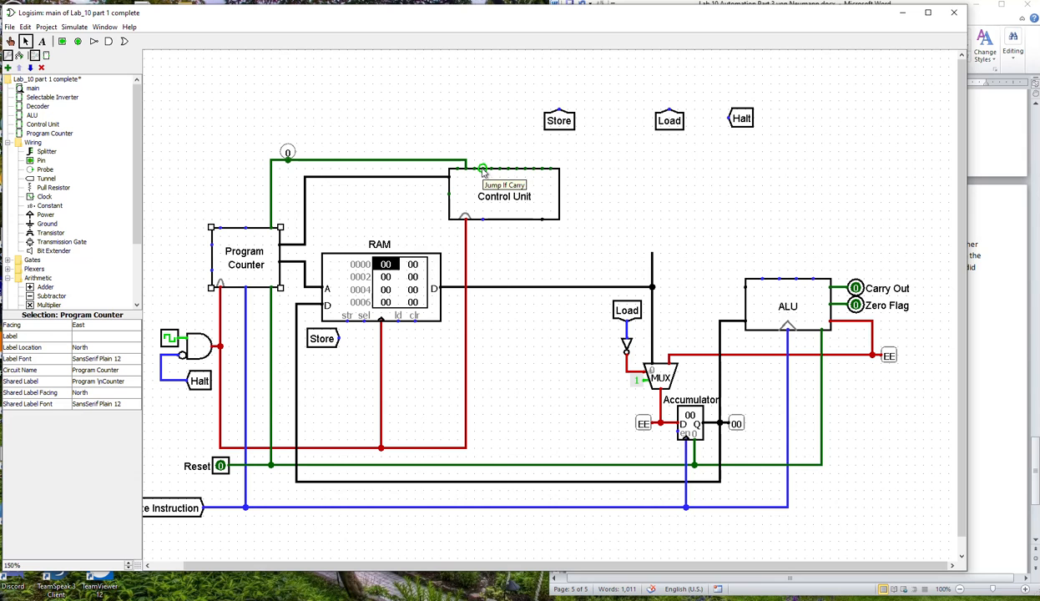
Wire the Control Unit's two conditional jump outputs to the Program Counter's remaining upper inputs, and check the Word diagram for the flag connections.
drag(492, 170, 246, 228)
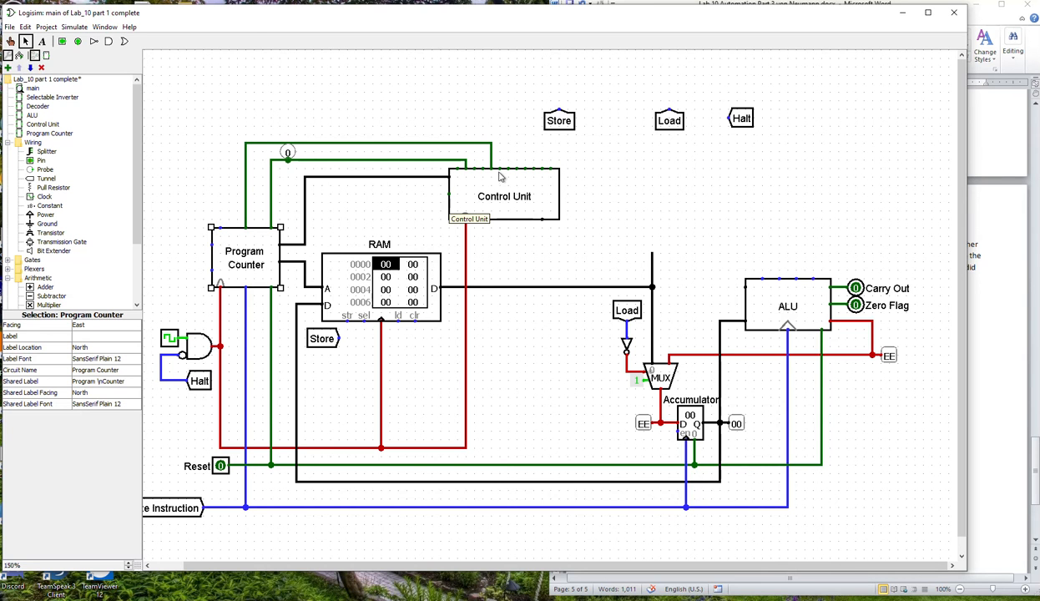
drag(500, 170, 221, 229)
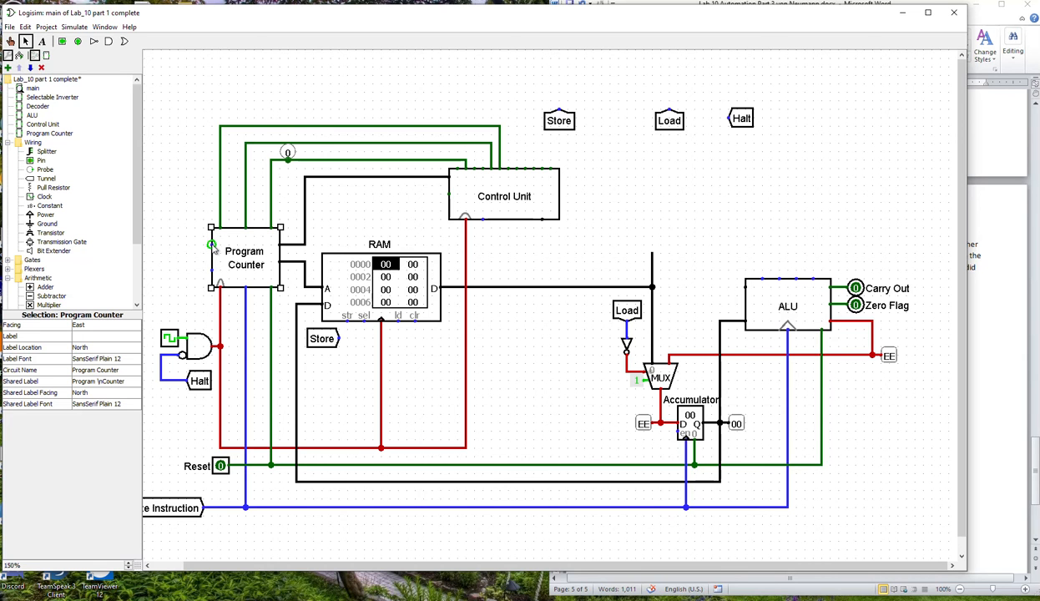
click(856, 289)
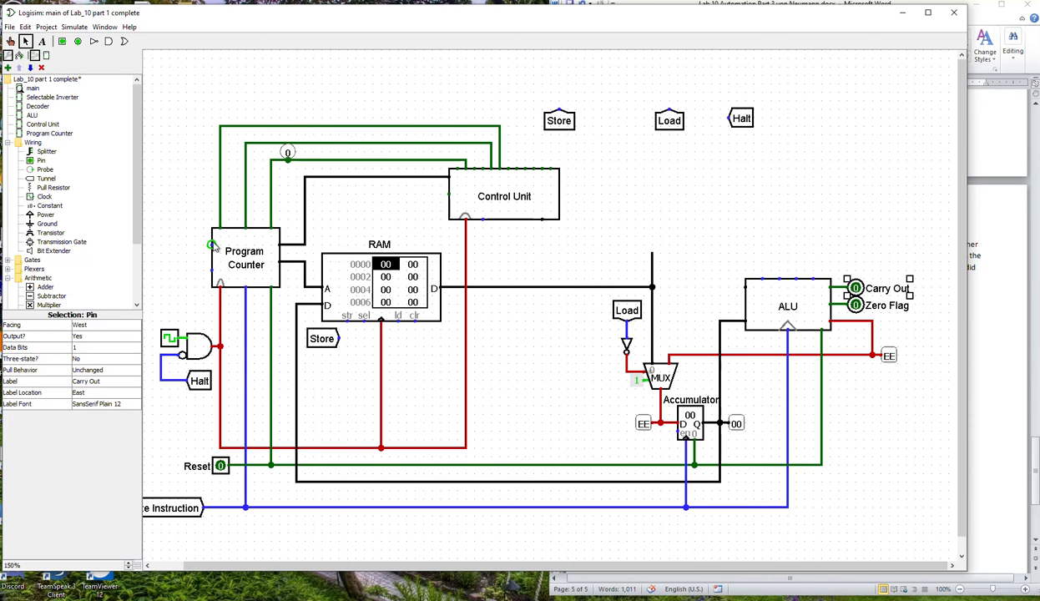
click(969, 380)
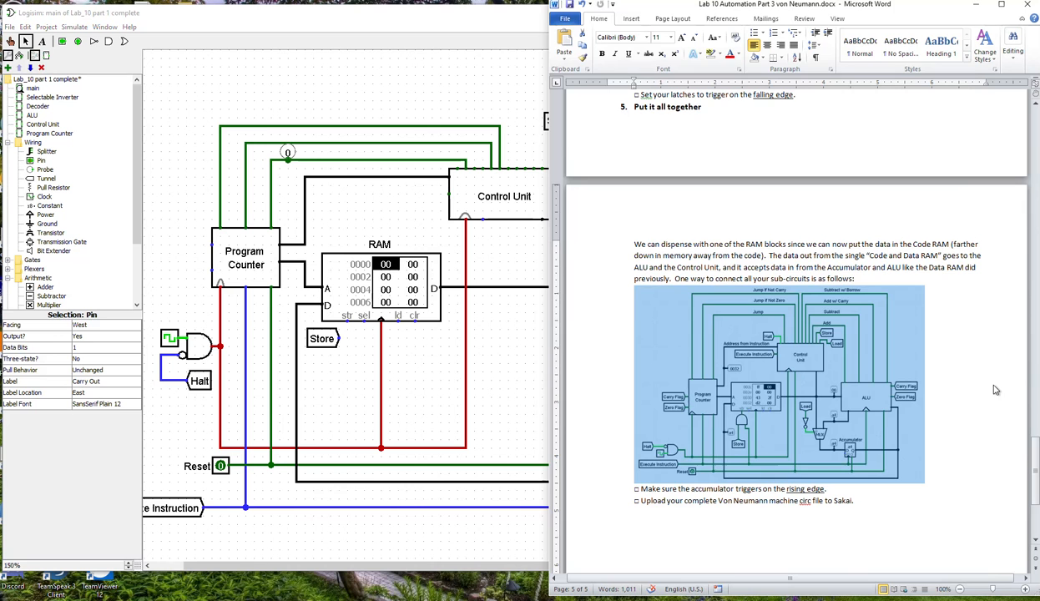
click(543, 276)
Delete the Carry Out and Zero Flag output pins from the ALU.
click(861, 292)
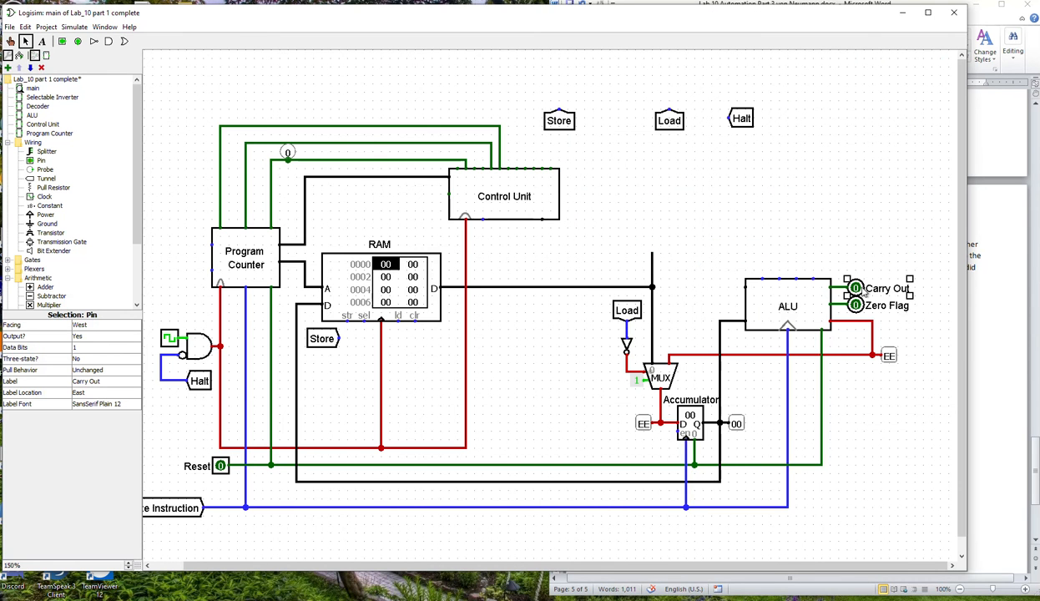
click(855, 305)
key(Delete)
Place a west-facing tunnel labelled Carry on the ALU's carry output.
click(47, 178)
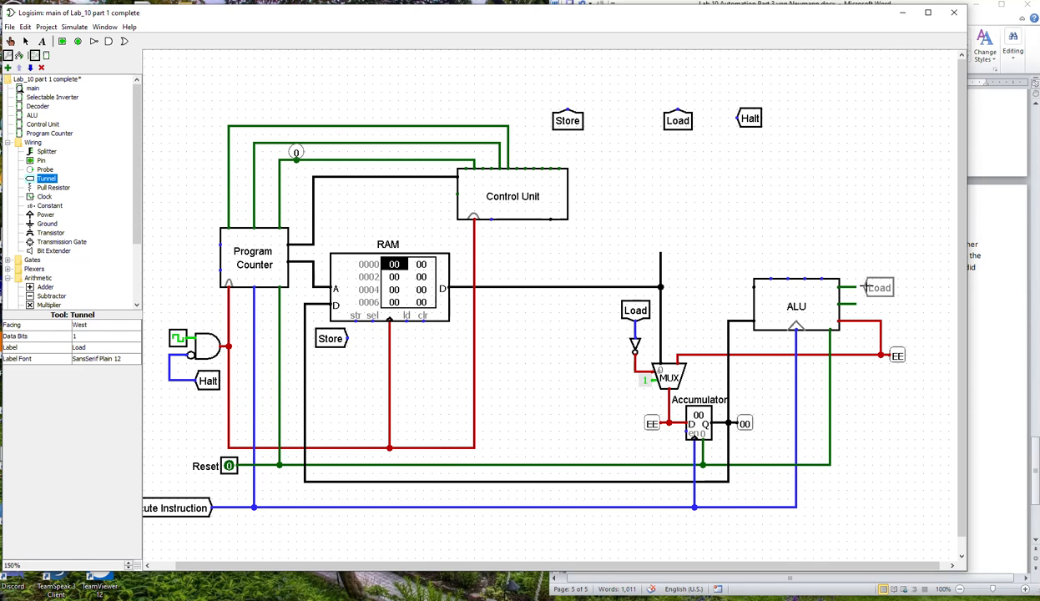
click(853, 288)
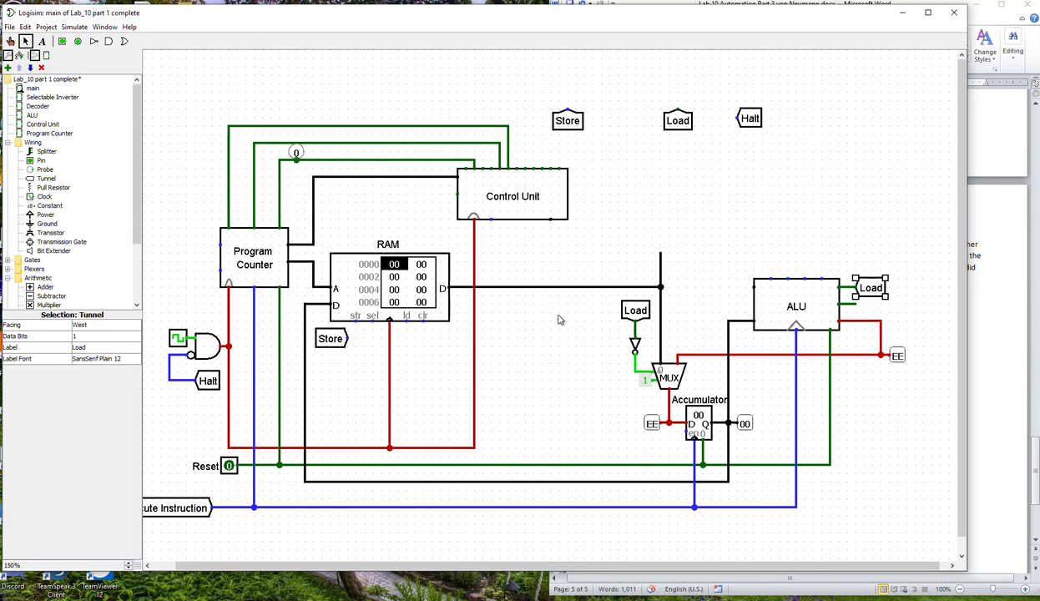
click(87, 346)
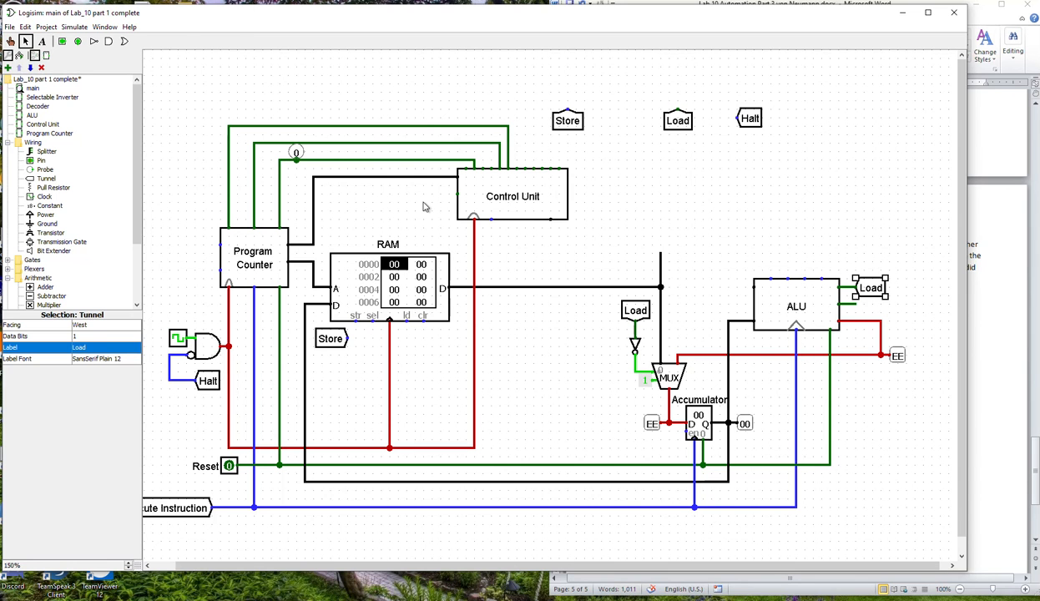
click(100, 347)
drag(100, 347, 65, 351)
text(Carry)
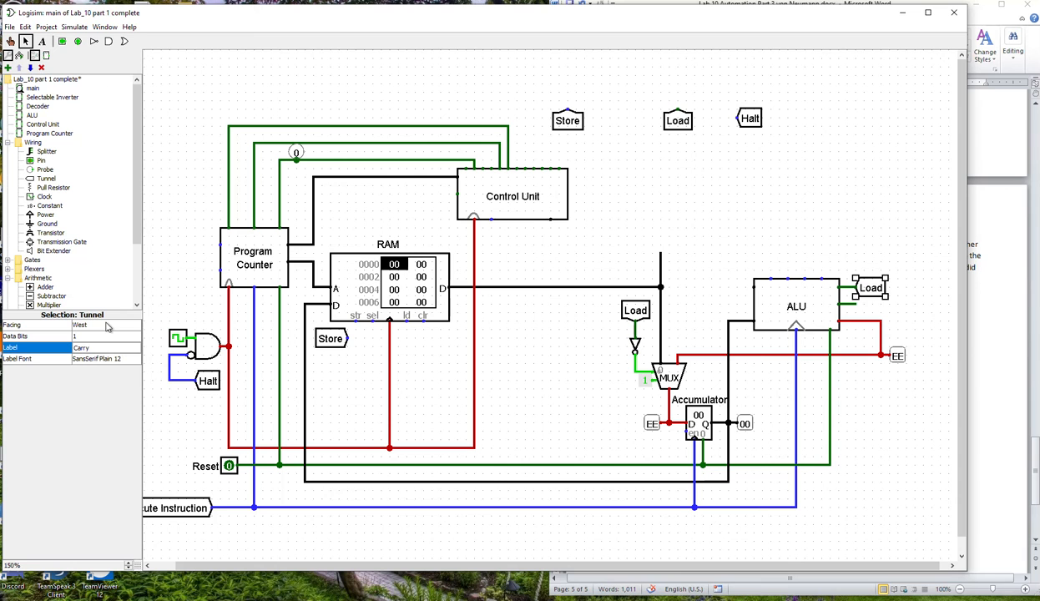
key(Return)
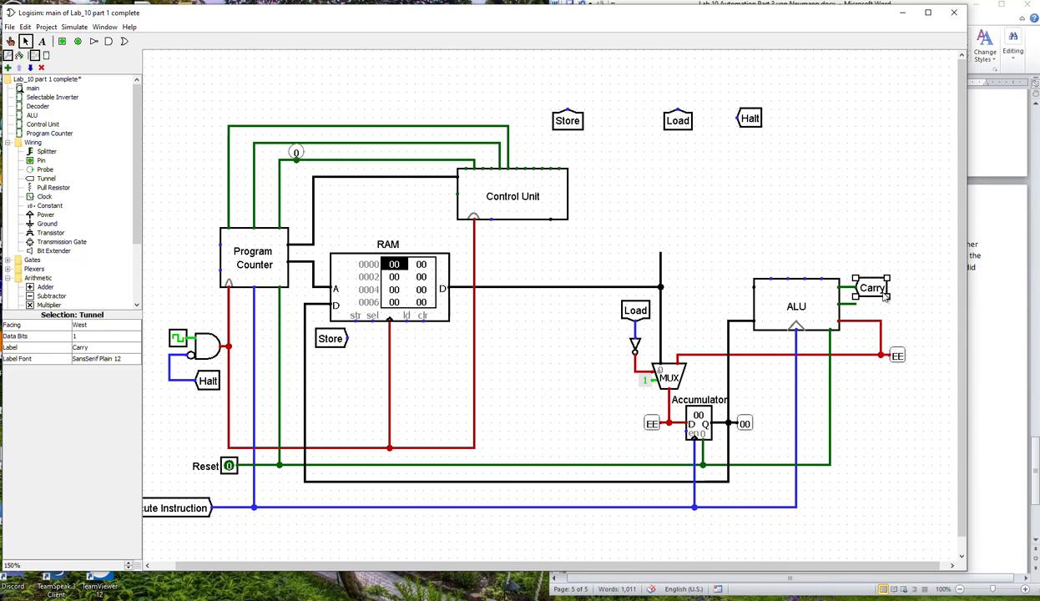
Duplicate the Carry tunnel onto the ALU's zero flag output and label the copy Zero.
key(ctrl+d)
mouse_move(882, 298)
mouse_down()
mouse_move(874, 314)
mouse_move(873, 306)
mouse_up()
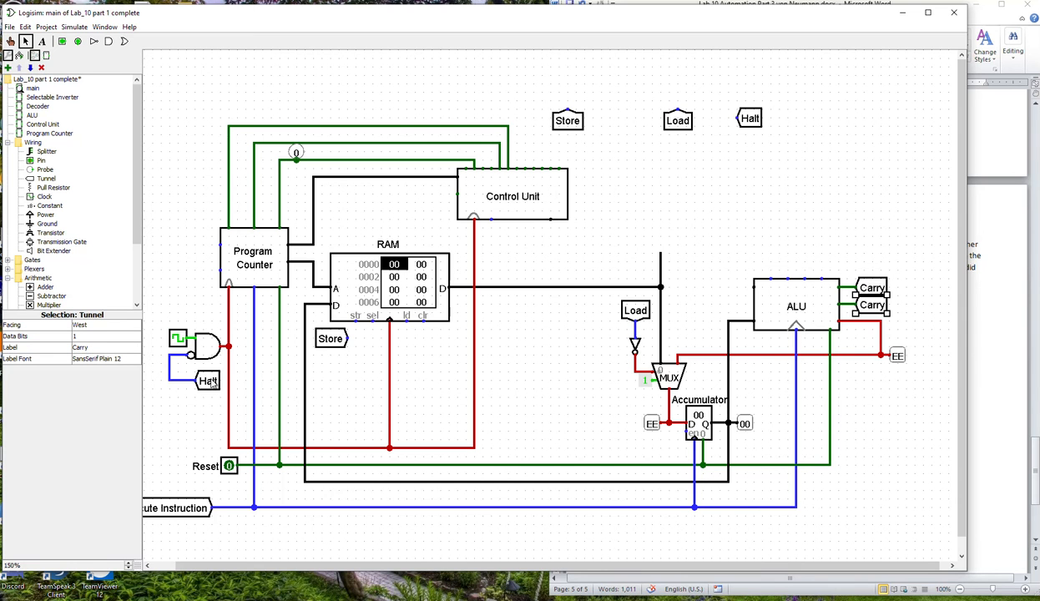
click(76, 347)
key(Return)
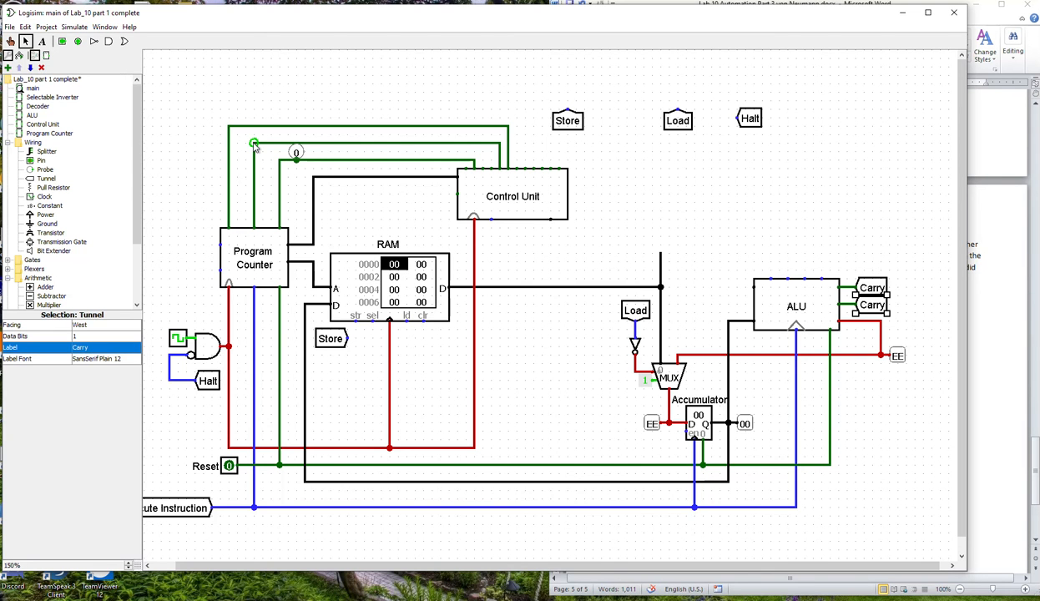
double_click(96, 350)
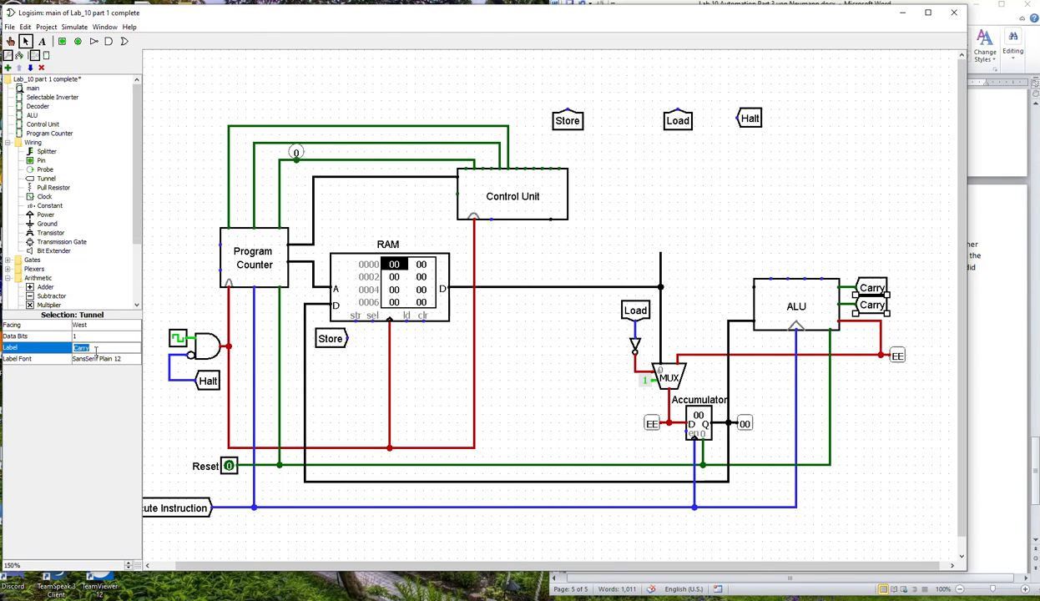
key(Return)
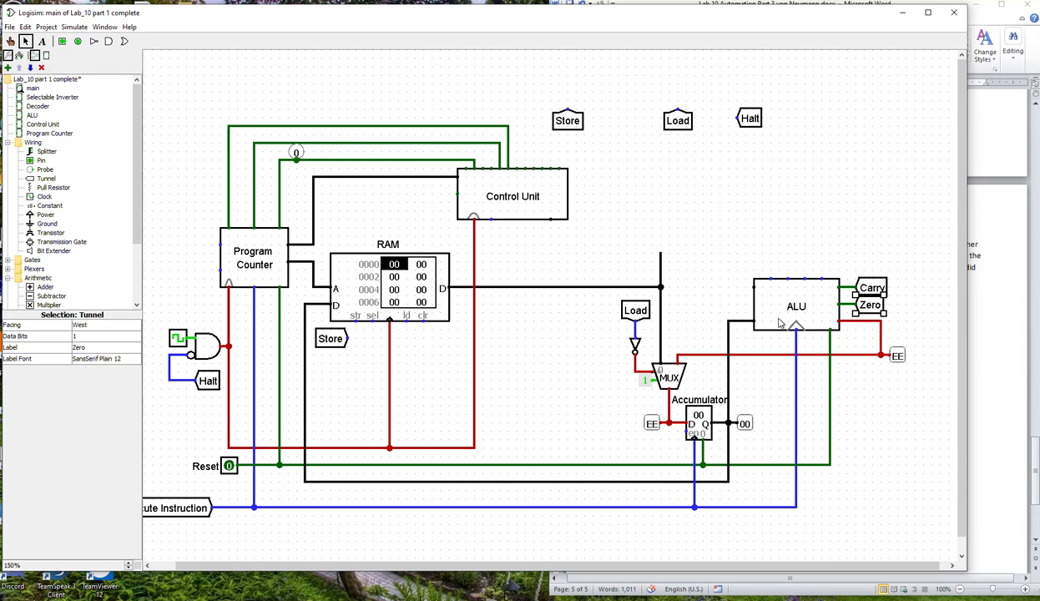
Attach east-facing copies of the Carry and Zero tunnels to the Program Counter's side inputs, with Carry above Zero.
drag(865, 310, 196, 272)
key(Right)
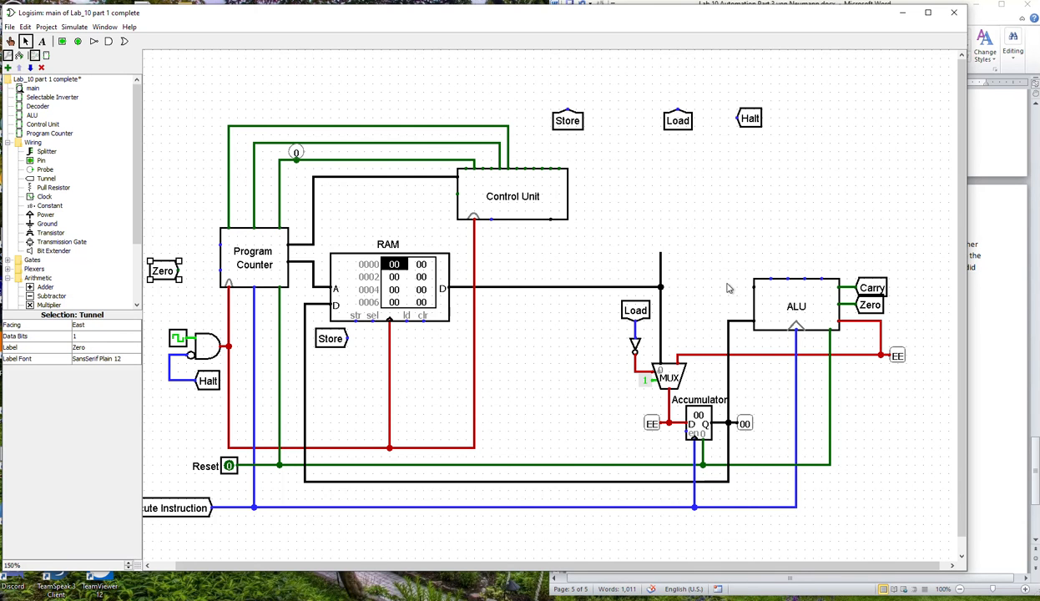
click(879, 287)
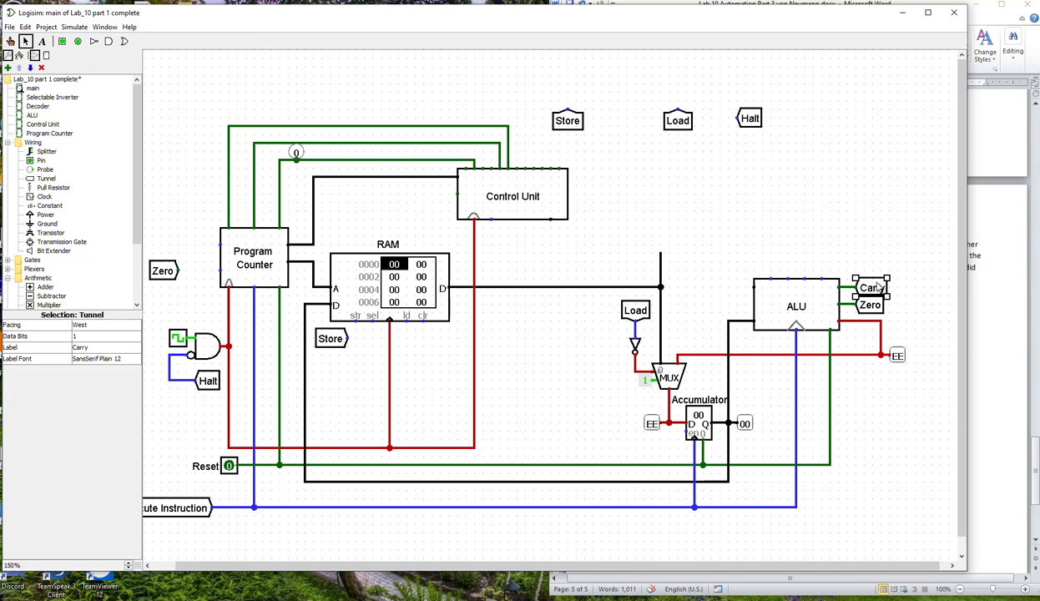
key(ctrl+d)
drag(877, 291, 221, 270)
key(Right)
key(Right)
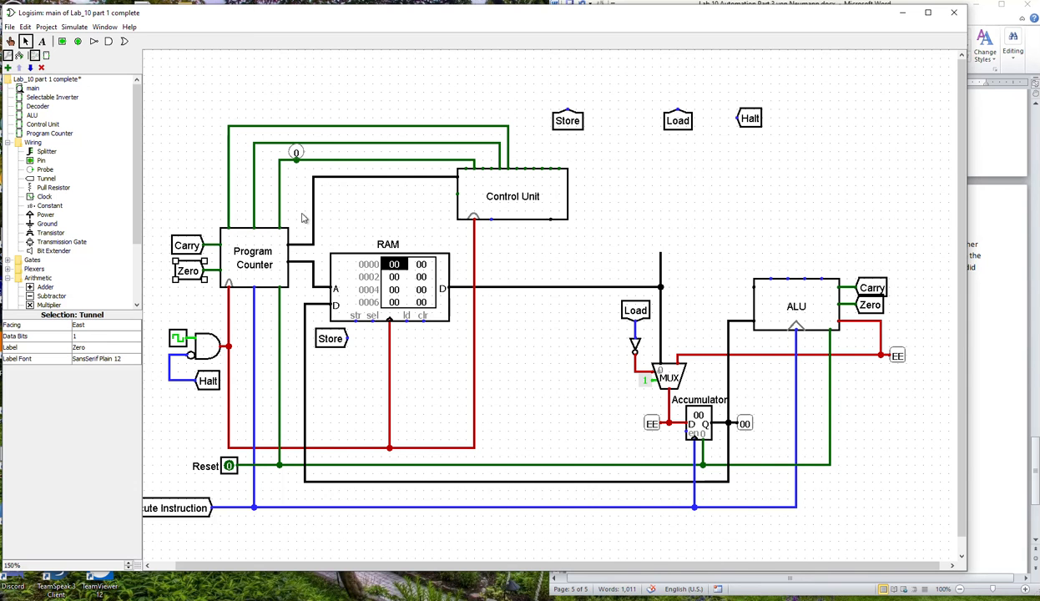
Delete the probe from the Jump line and the stray wire above the Program Counter.
drag(295, 153, 301, 200)
key(Delete)
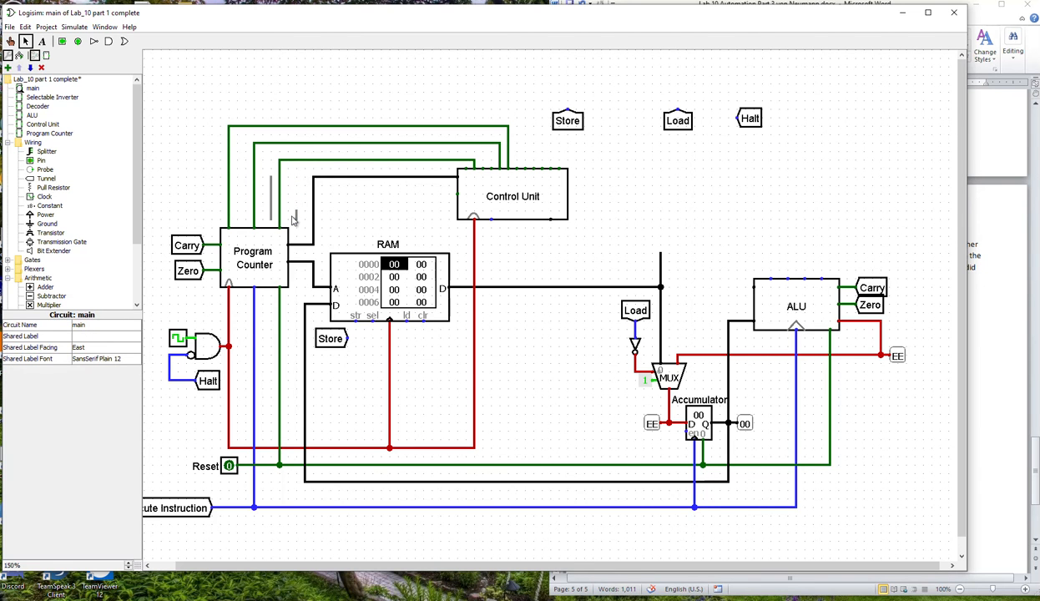
click(271, 200)
key(Delete)
Wire the Control Unit's lower pins to the Reset line and the RAM data line, extend that data line to the ALU, and delete the leftover stub.
drag(490, 219, 492, 466)
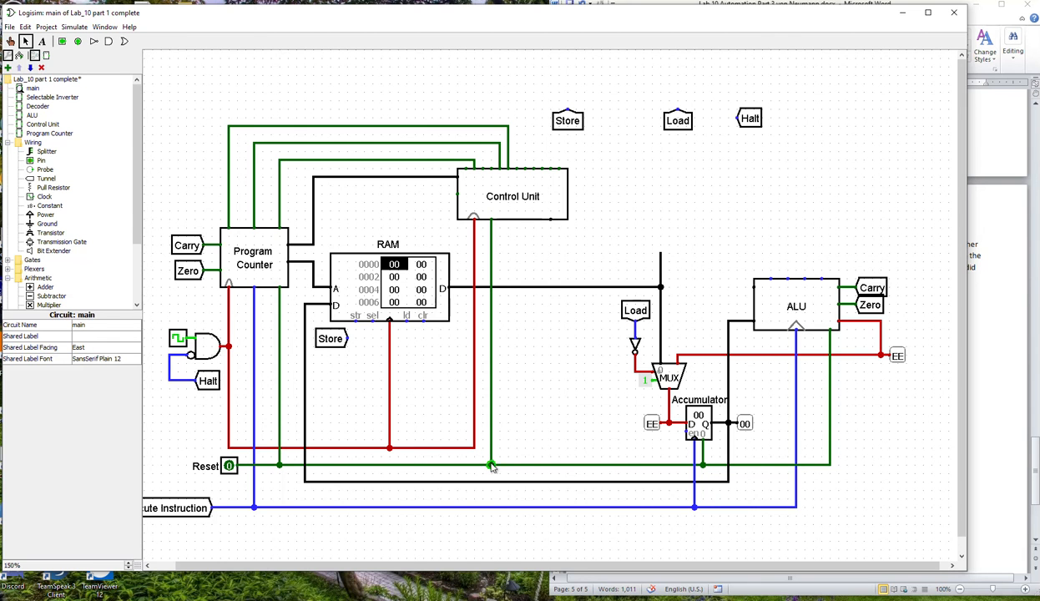
drag(550, 220, 752, 288)
click(661, 276)
key(Delete)
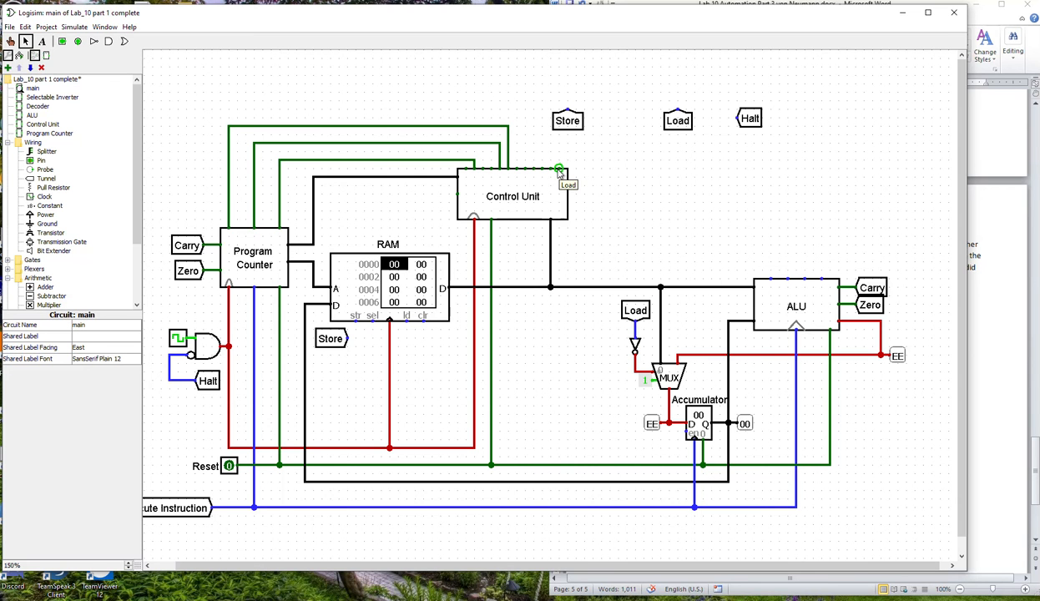
Attach west-facing Load and Store tunnels to the Control Unit's Load output and the output beside it.
drag(559, 170, 585, 160)
click(677, 126)
key(Left)
drag(685, 112, 595, 165)
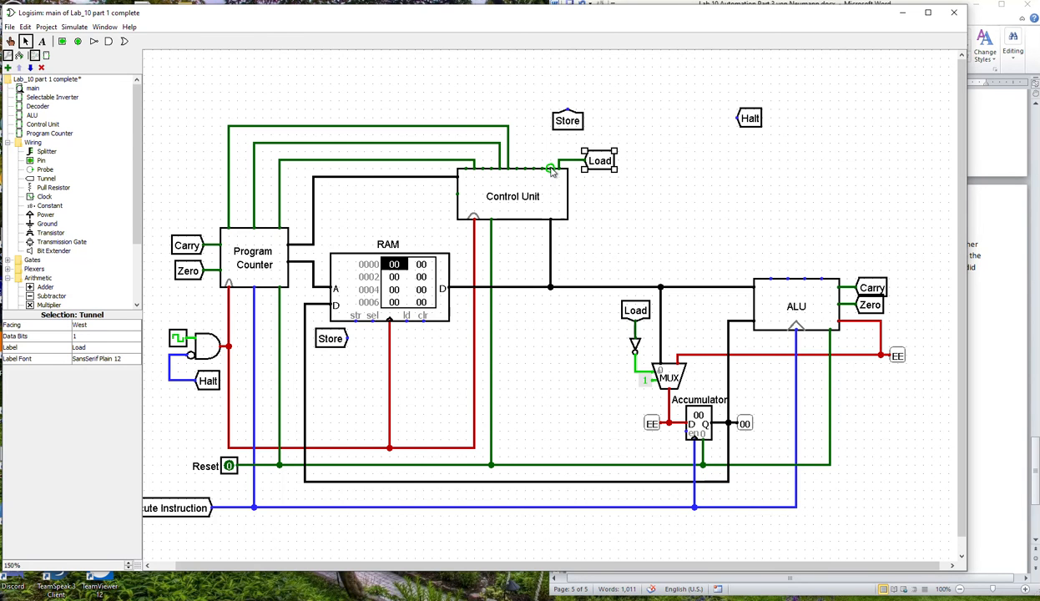
drag(551, 170, 628, 143)
drag(570, 124, 653, 147)
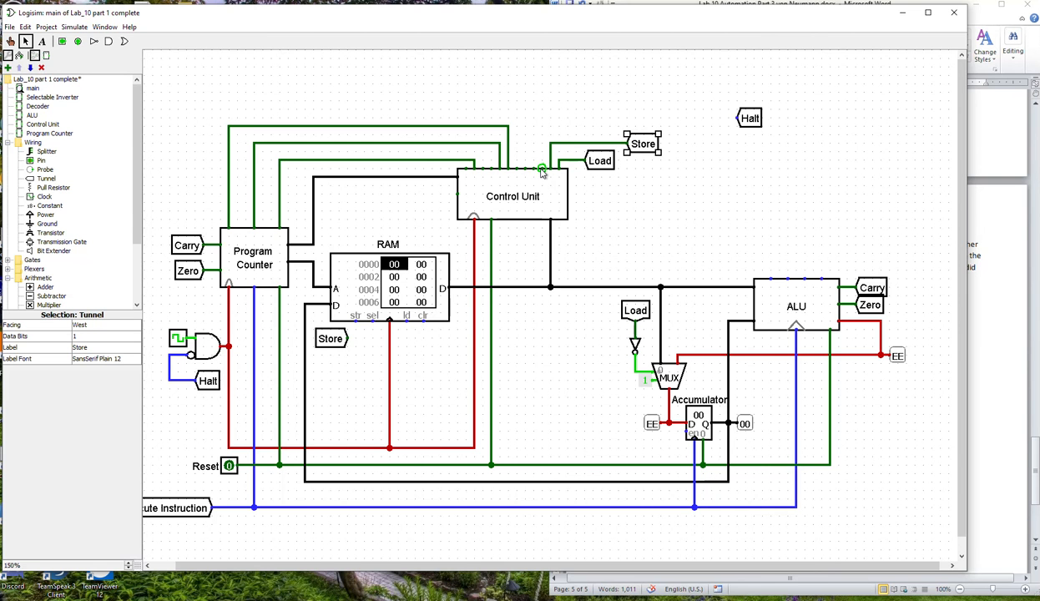
Start the first ALU operation wire from the Control Unit, and attach an east-facing Halt tunnel to the Control Unit's first upper output.
drag(541, 171, 434, 84)
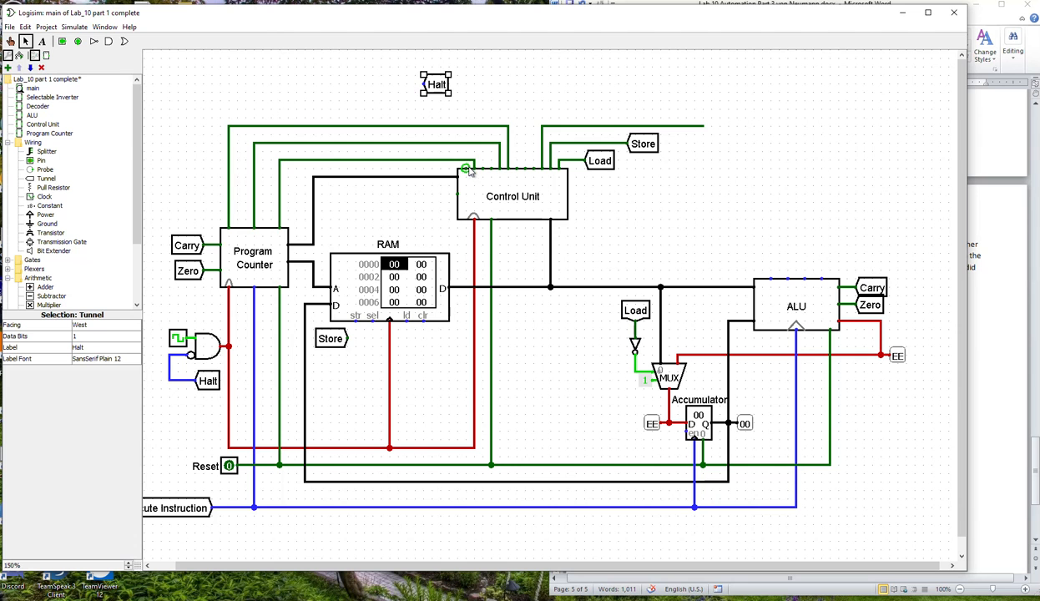
drag(459, 169, 420, 165)
drag(440, 94, 421, 171)
key(Right)
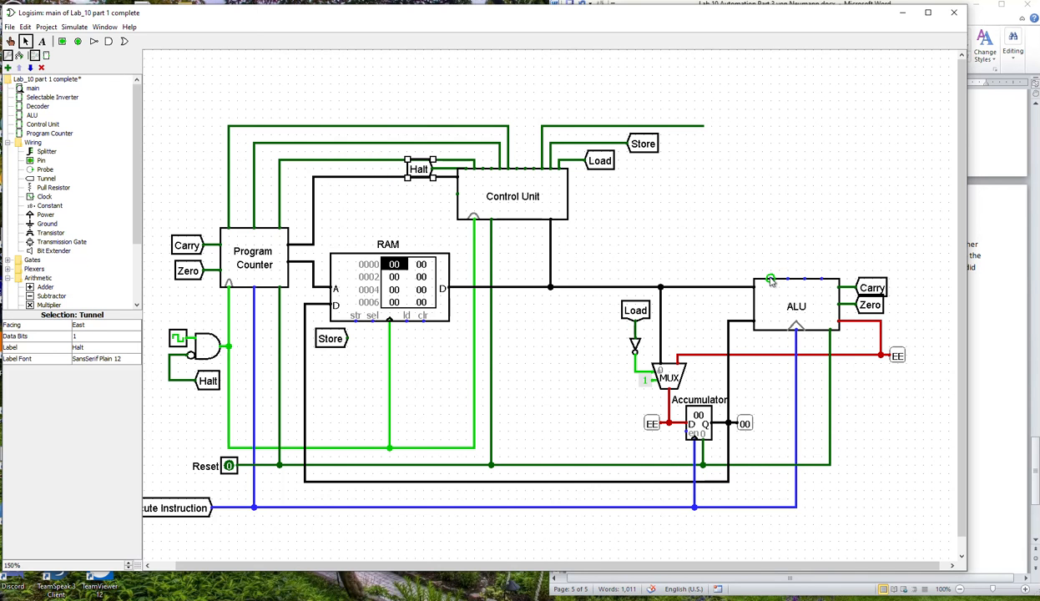
Connect the Control Unit's four arithmetic operation outputs to the ALU's upper inputs with nested wires.
mouse_move(770, 282)
mouse_down()
mouse_move(753, 274)
mouse_move(751, 125)
mouse_move(665, 132)
mouse_up()
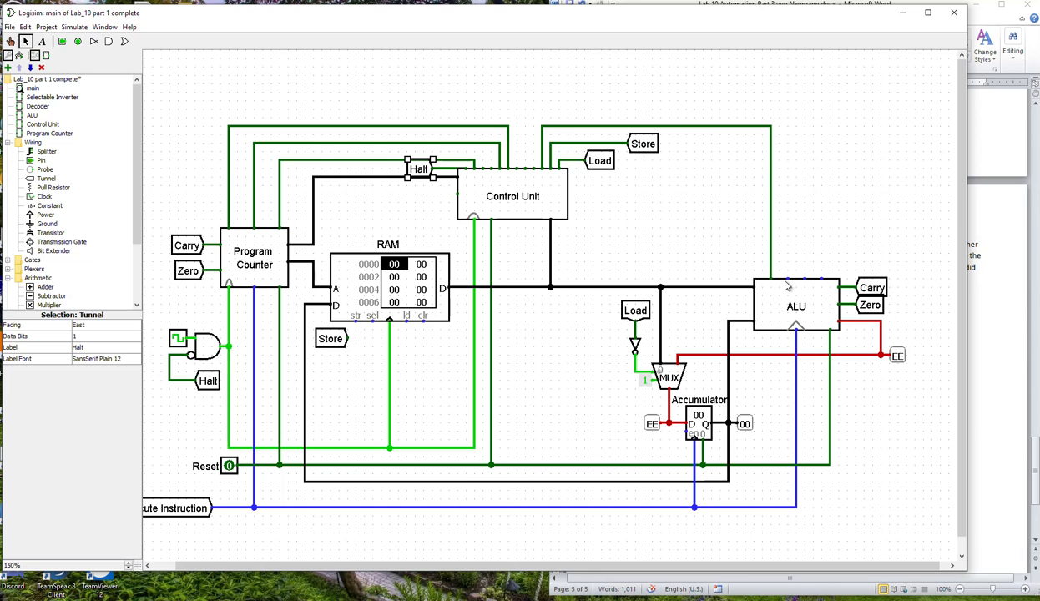
drag(787, 281, 534, 171)
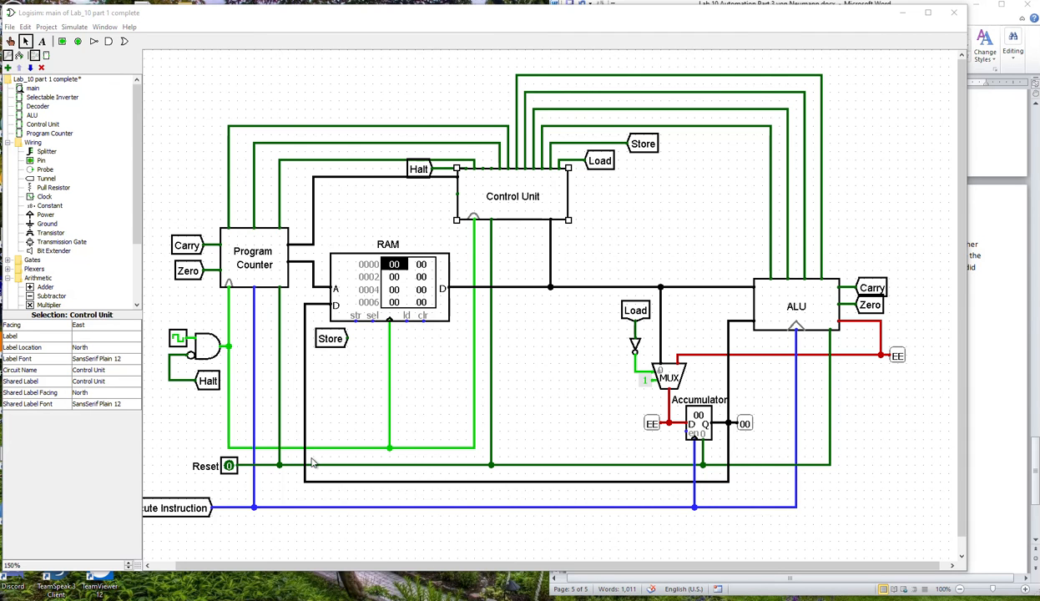
Attach a copy of the Execute Instruction tunnel to the Control Unit's lower side pin.
click(449, 206)
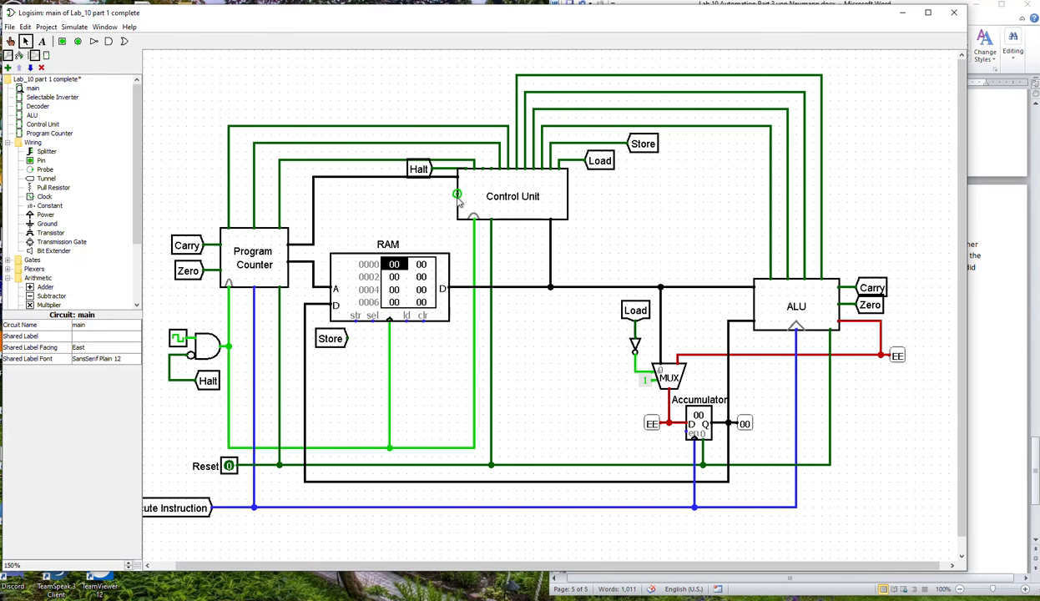
click(191, 505)
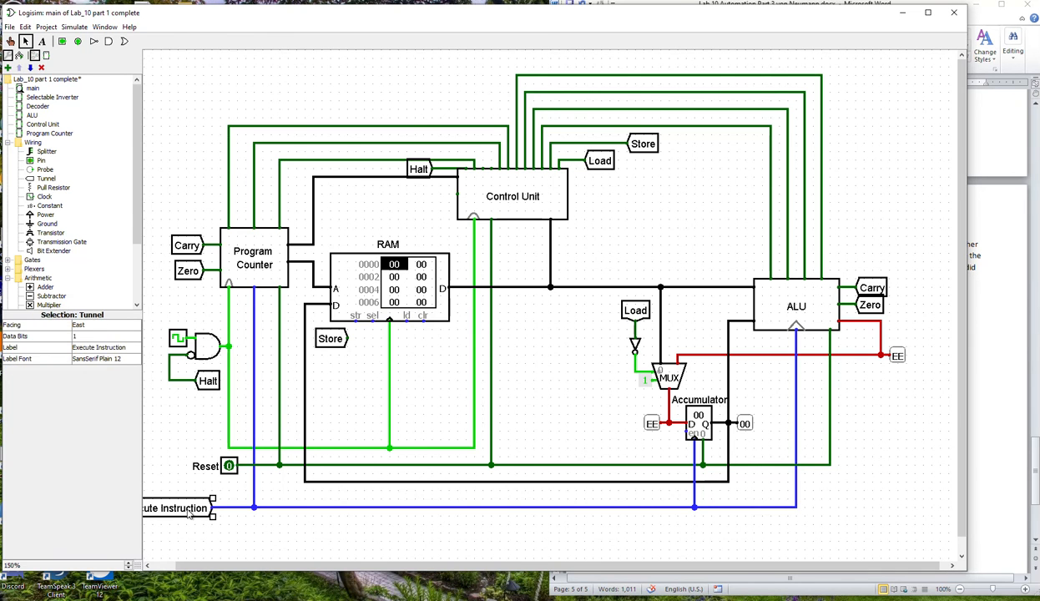
drag(197, 514, 458, 194)
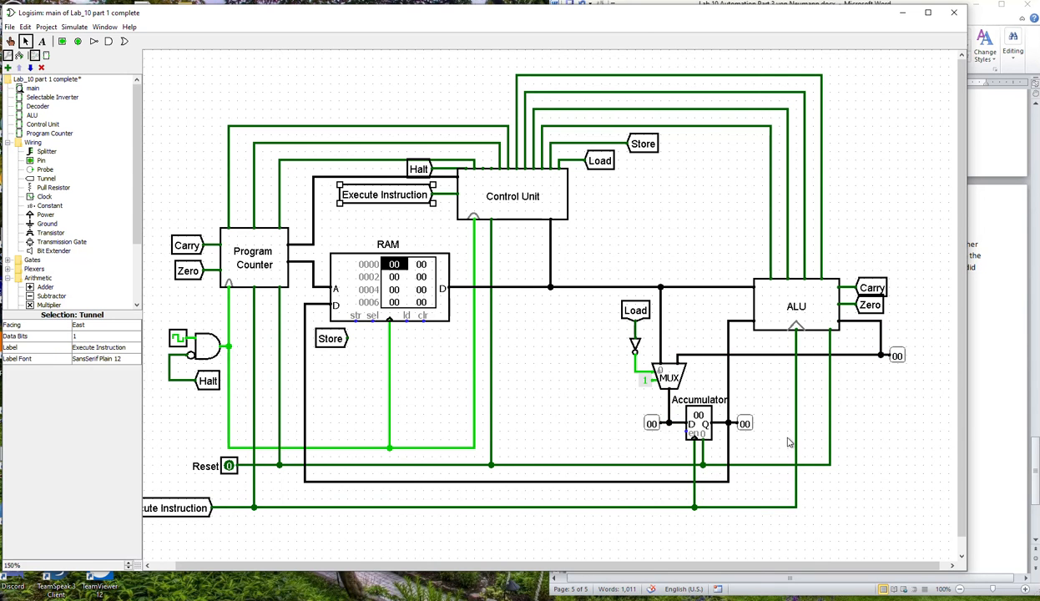
click(870, 407)
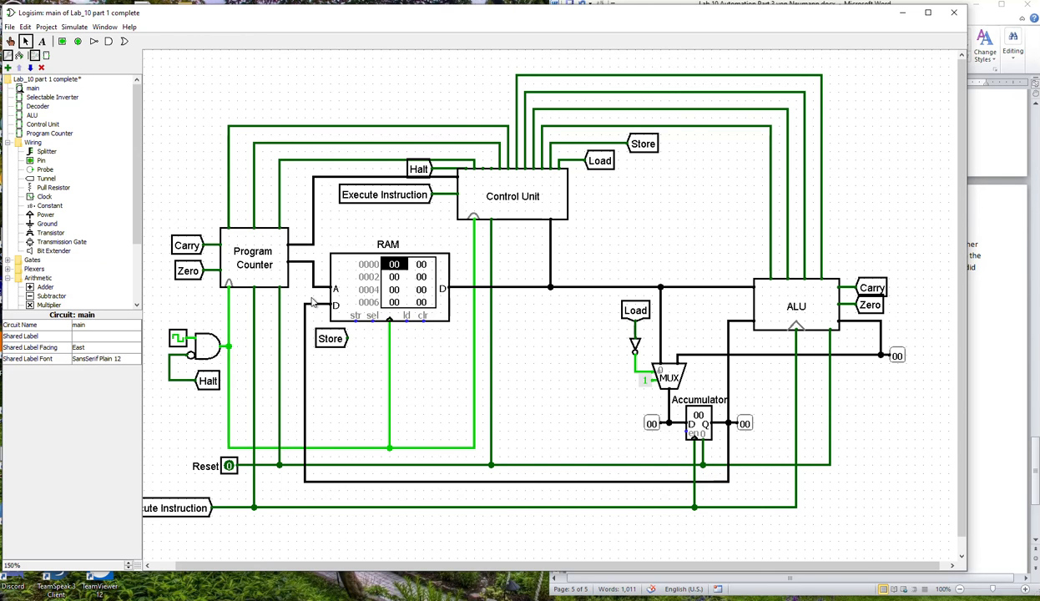
Open the RAM's contents in the hex editor and move the main circuit window away from it.
right_click(401, 286)
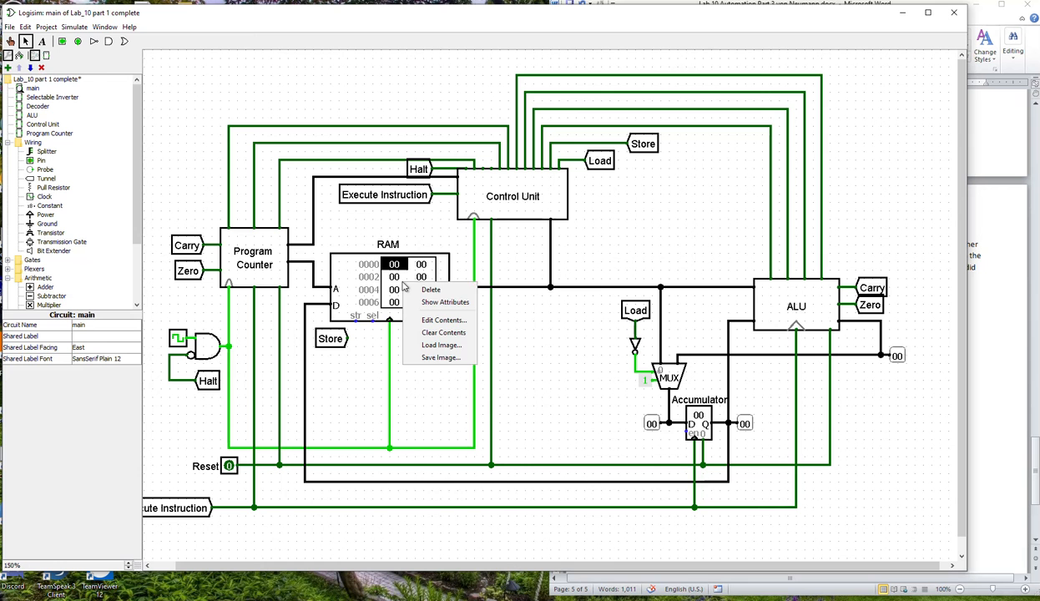
click(430, 320)
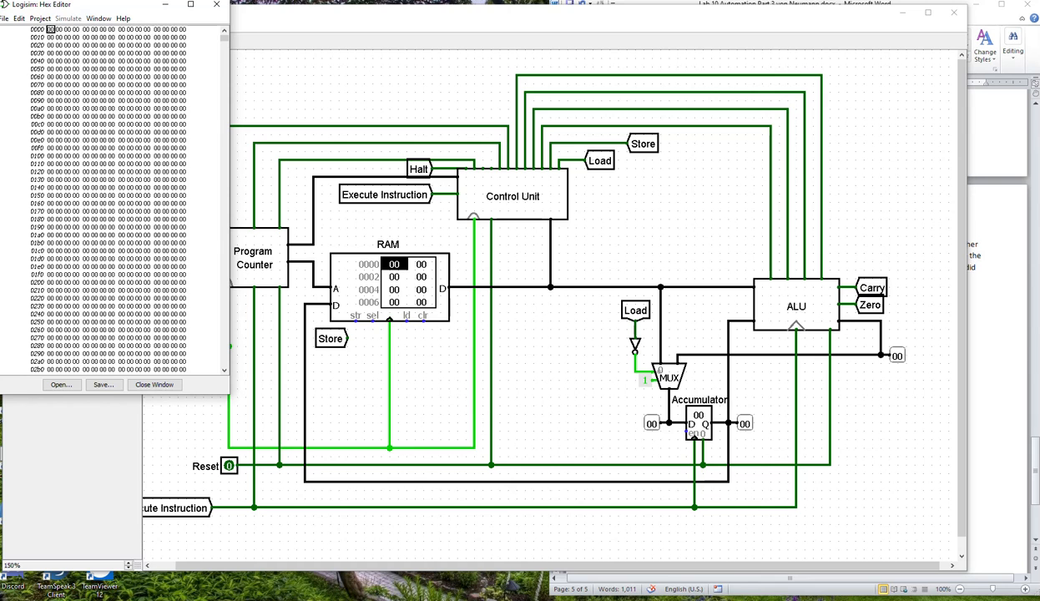
drag(427, 9, 488, 44)
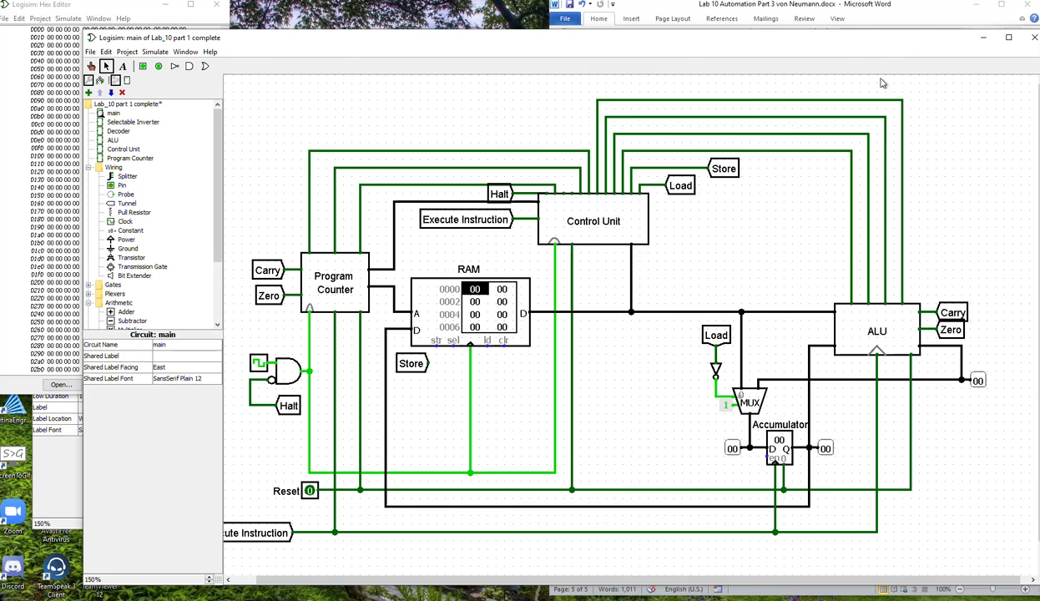
Check in the Word diagram how the Store tunnel connects to the RAM's store input, and return to the circuit.
click(916, 18)
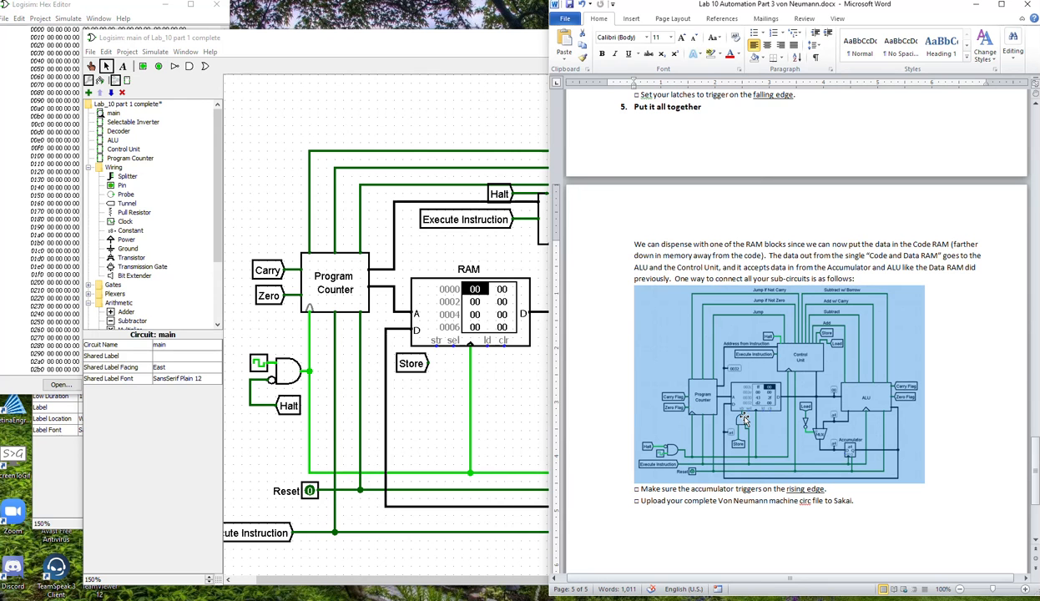
click(435, 351)
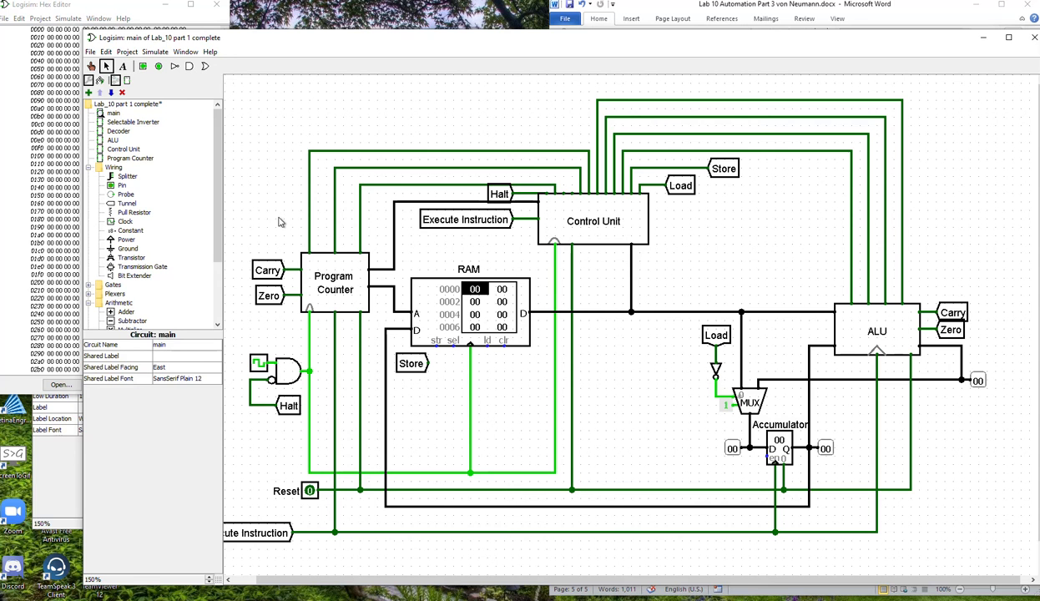
Place a narrow two-input AND gate facing north below the RAM, beside the Store tunnel.
click(189, 66)
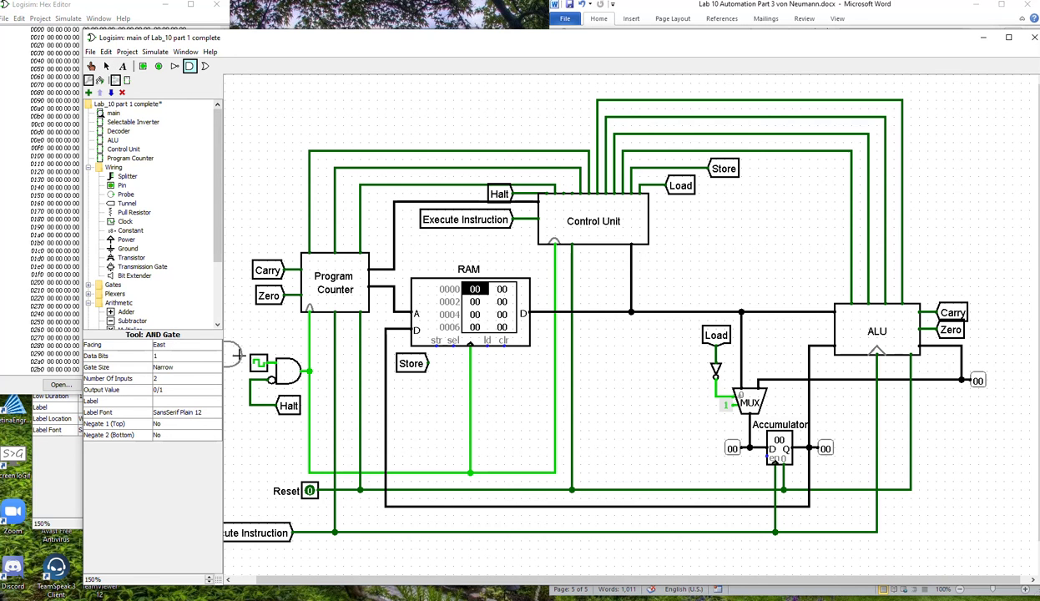
click(184, 345)
click(183, 358)
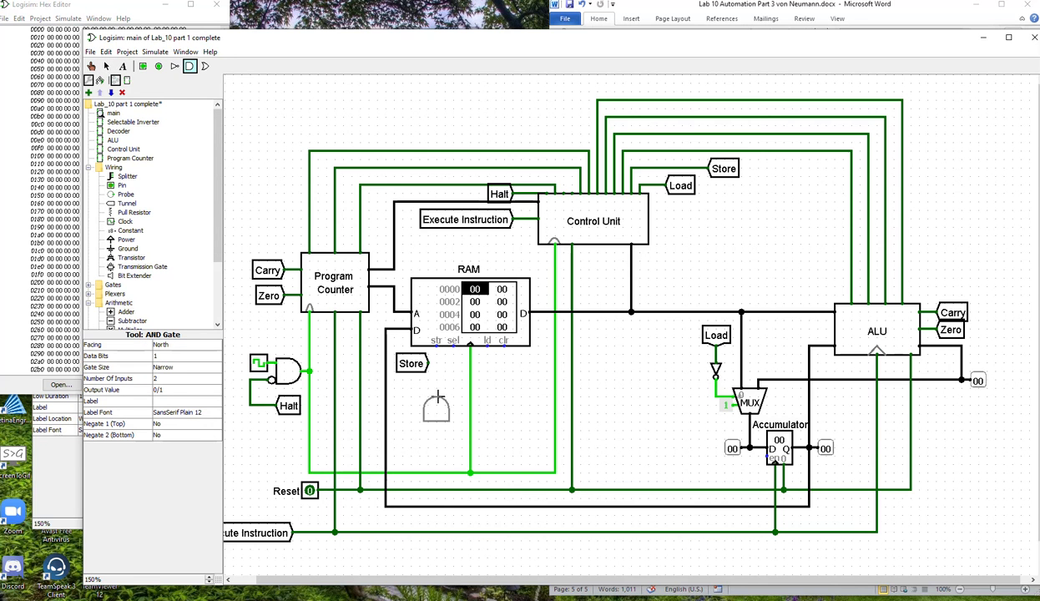
click(445, 381)
Connect the Store tunnel and the Execute Instruction line to the new AND gate's inputs and its output to the RAM's str pin.
mouse_move(407, 372)
mouse_down()
mouse_move(418, 430)
mouse_move(435, 405)
mouse_move(461, 501)
mouse_move(453, 523)
mouse_up()
drag(445, 382, 434, 344)
click(503, 389)
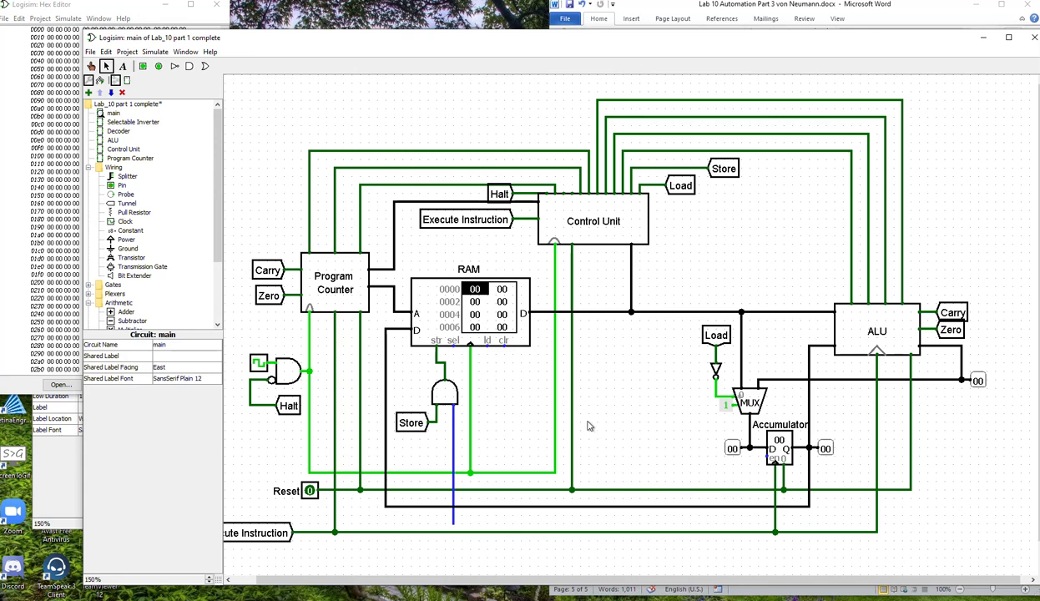
drag(452, 524, 452, 532)
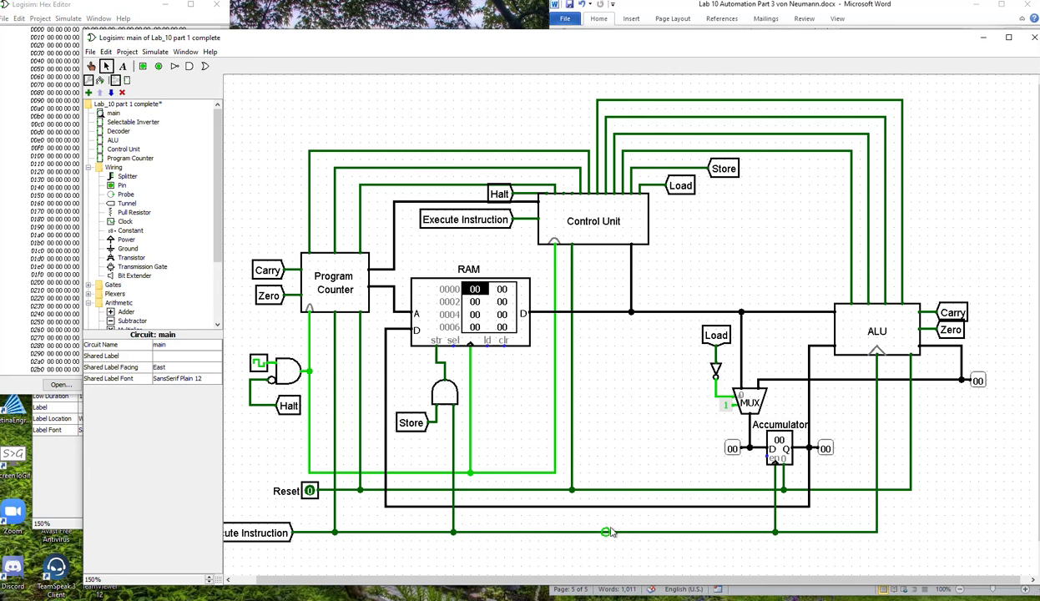
Start the test program in the RAM's hex editor with 10 at address 0000 and the data value 22 at address 0030.
click(912, 23)
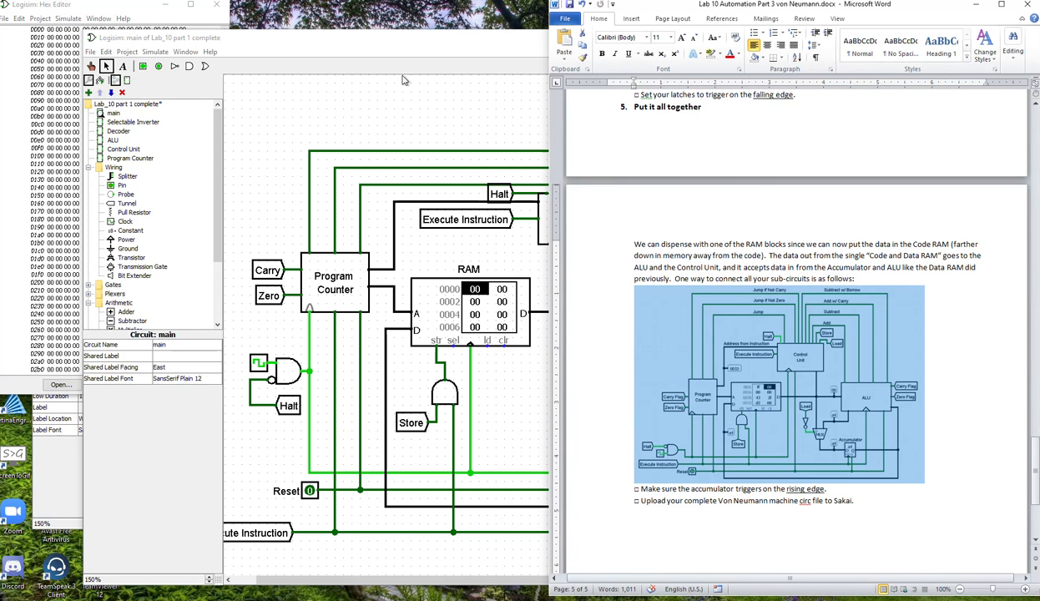
click(152, 10)
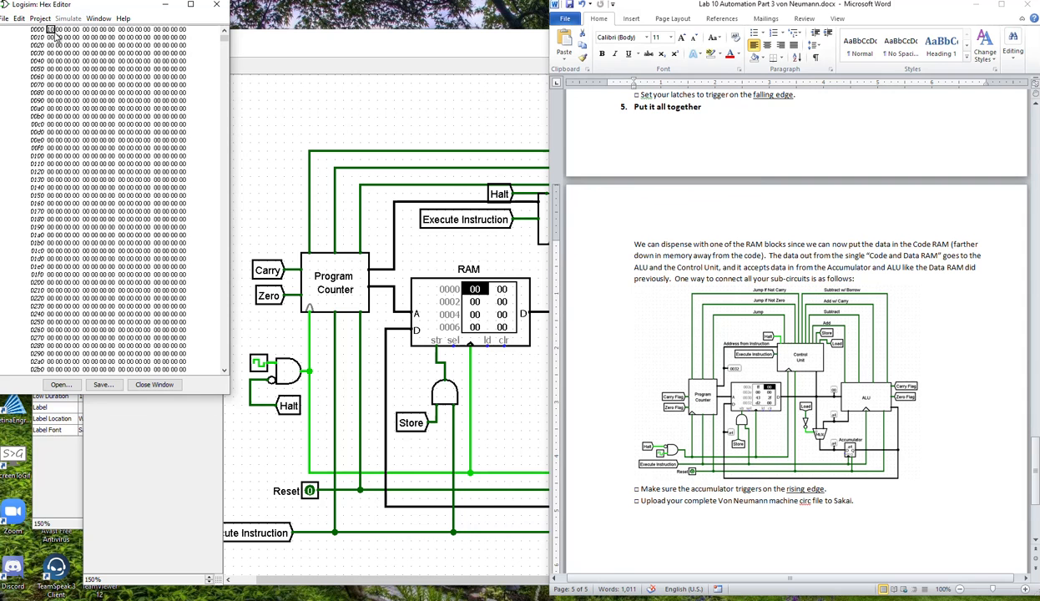
text(10)
click(51, 54)
text(22)
Complete the first instruction's operand address as 00 30 and enter 20 at address 0003.
click(59, 31)
click(68, 30)
text(3)
click(75, 30)
text(2)
Enter the second operand address 00 31, the code 11 at address 0006, and the data value 33 at address 0031.
click(89, 31)
click(94, 31)
click(96, 37)
click(103, 30)
click(58, 53)
text(33)
click(68, 62)
Finish the program with 40 at address 0008 and ff at address 0009, and save the circuit file.
click(122, 30)
click(130, 31)
text(ff)
click(129, 45)
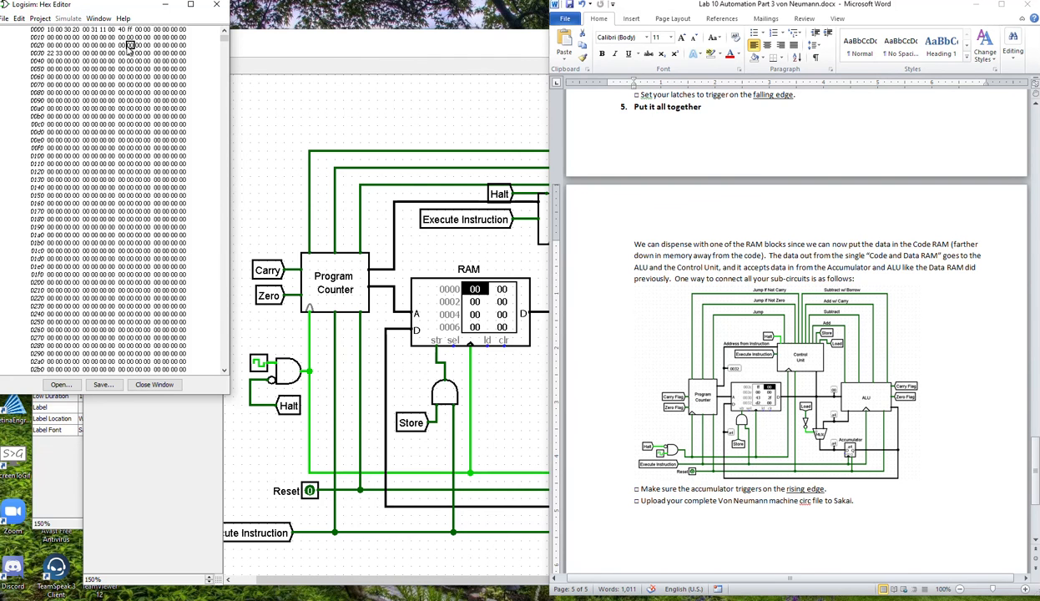
click(50, 61)
click(5, 18)
mouse_move(19, 19)
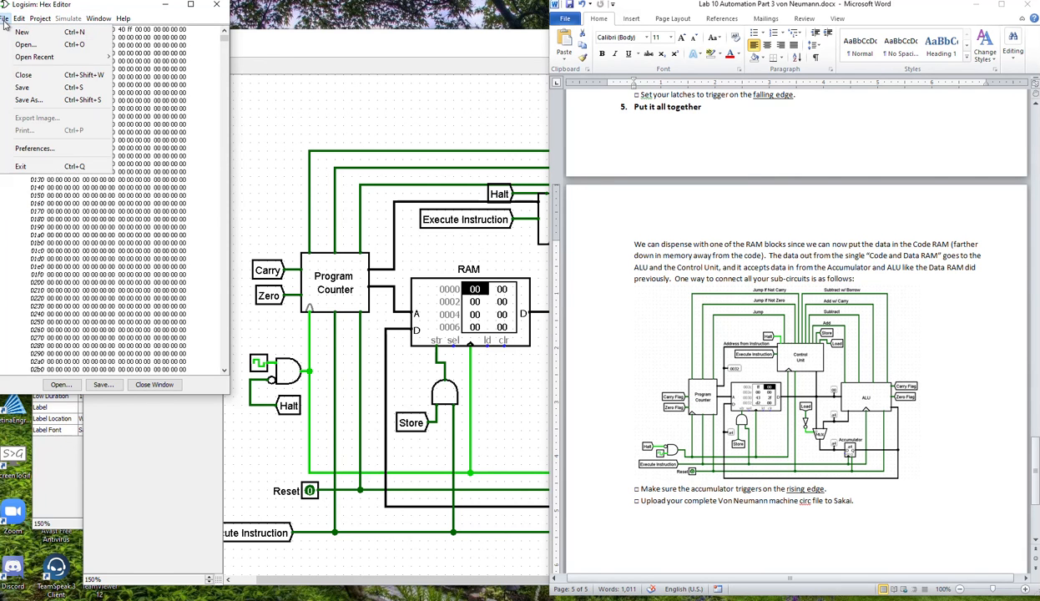
click(33, 85)
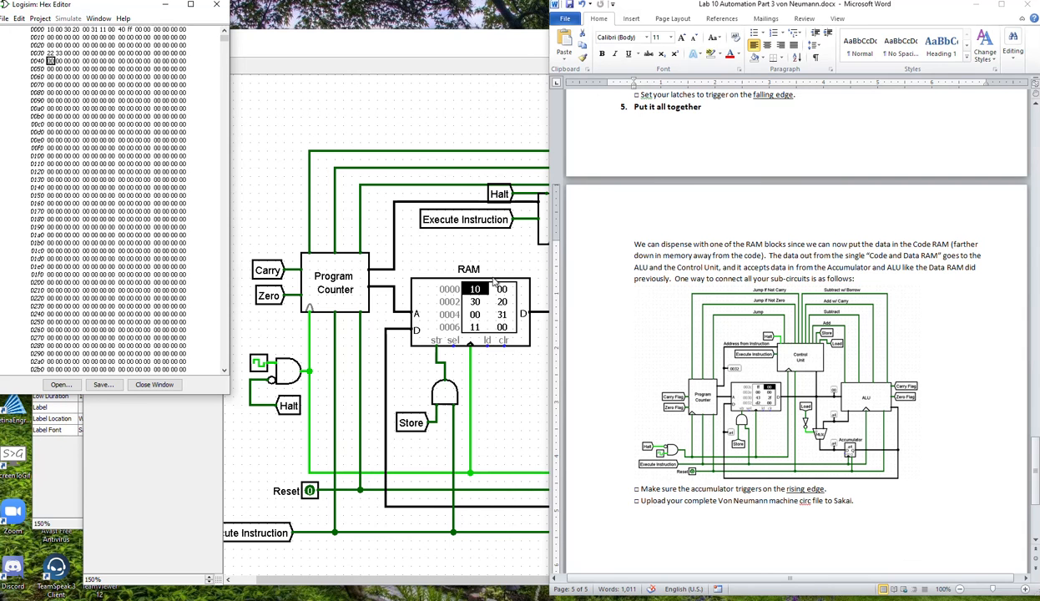
Examine the program bytes loaded in the RAM component from address 0000 and compare them with the hex editor.
click(502, 305)
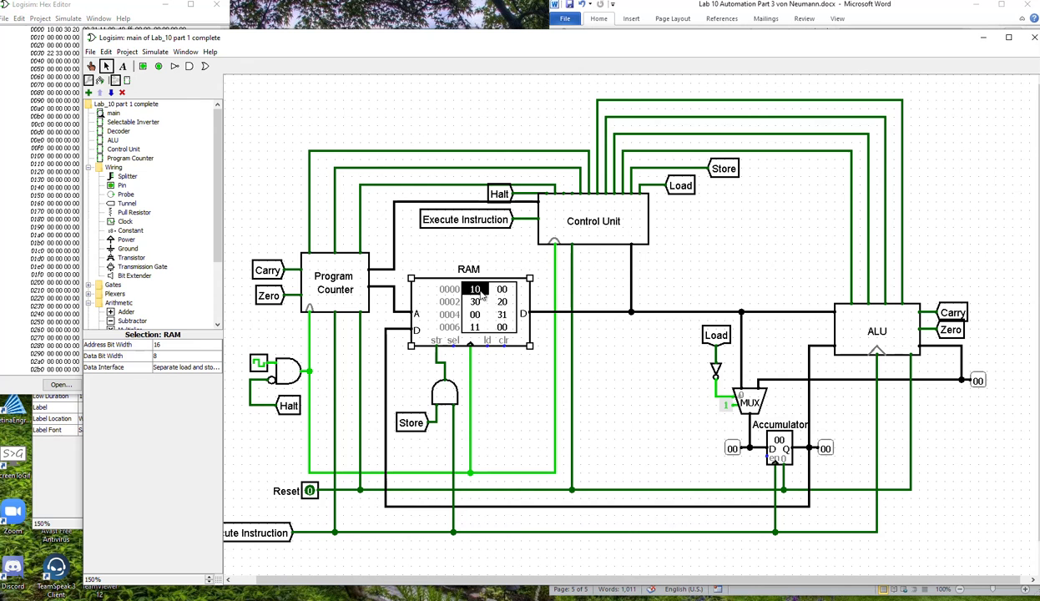
click(94, 67)
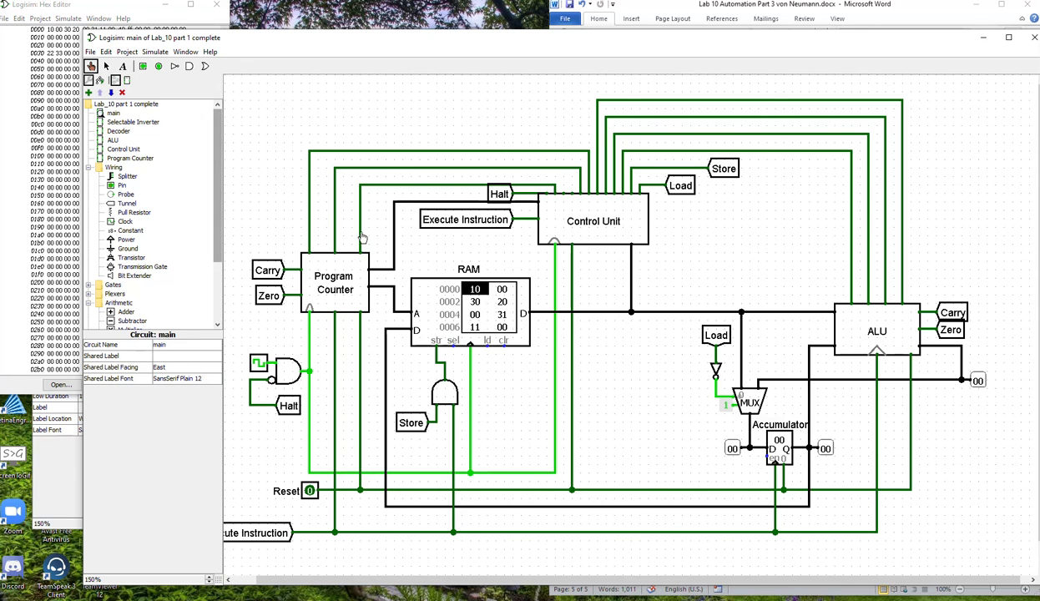
click(477, 297)
click(475, 314)
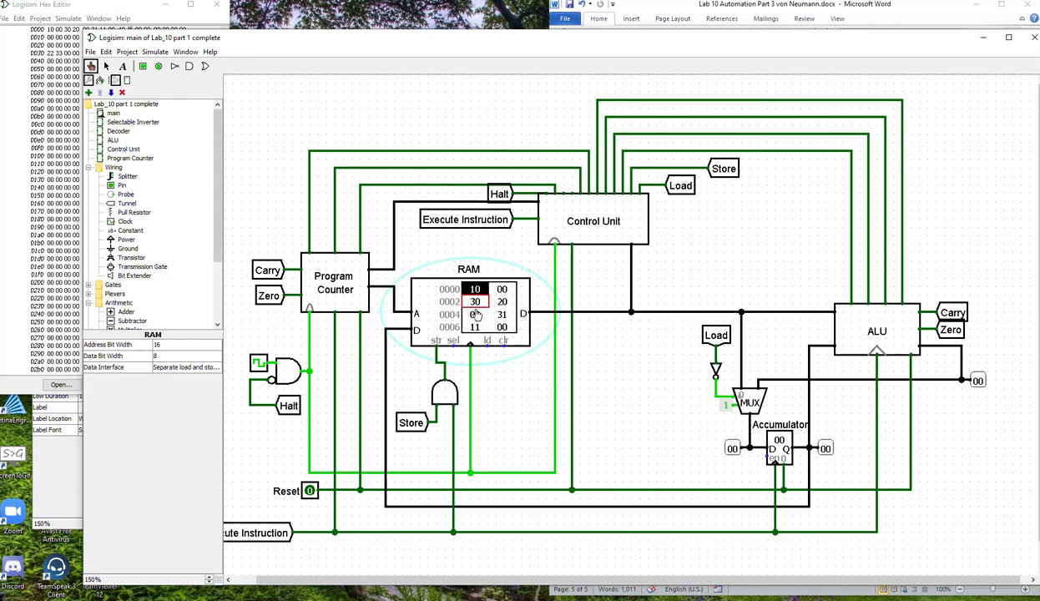
key(Return)
key(Return)
key(Return)
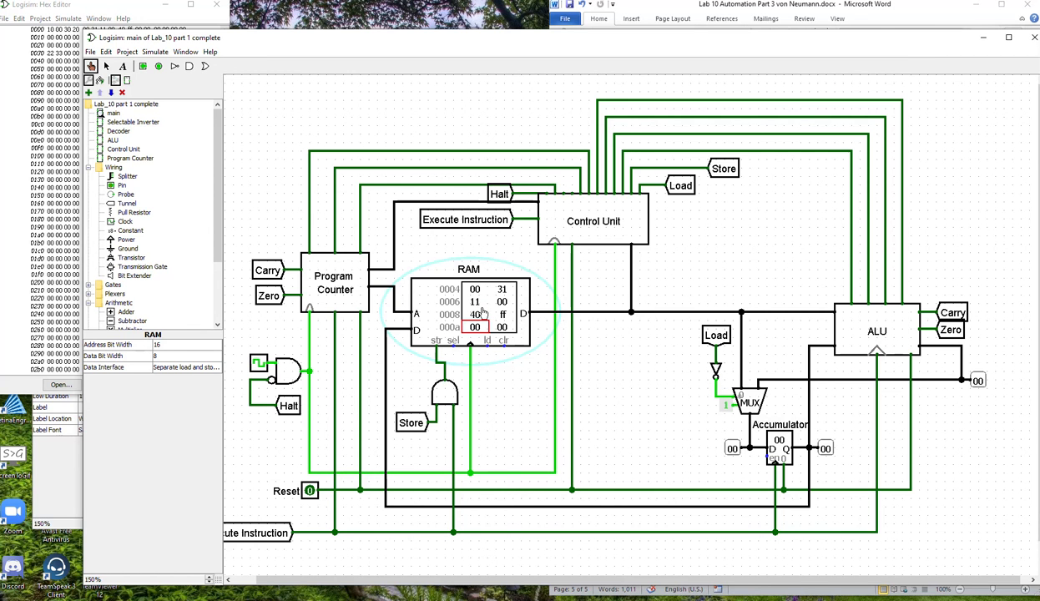
key(Up)
key(Up)
key(Up)
key(Up)
key(Up)
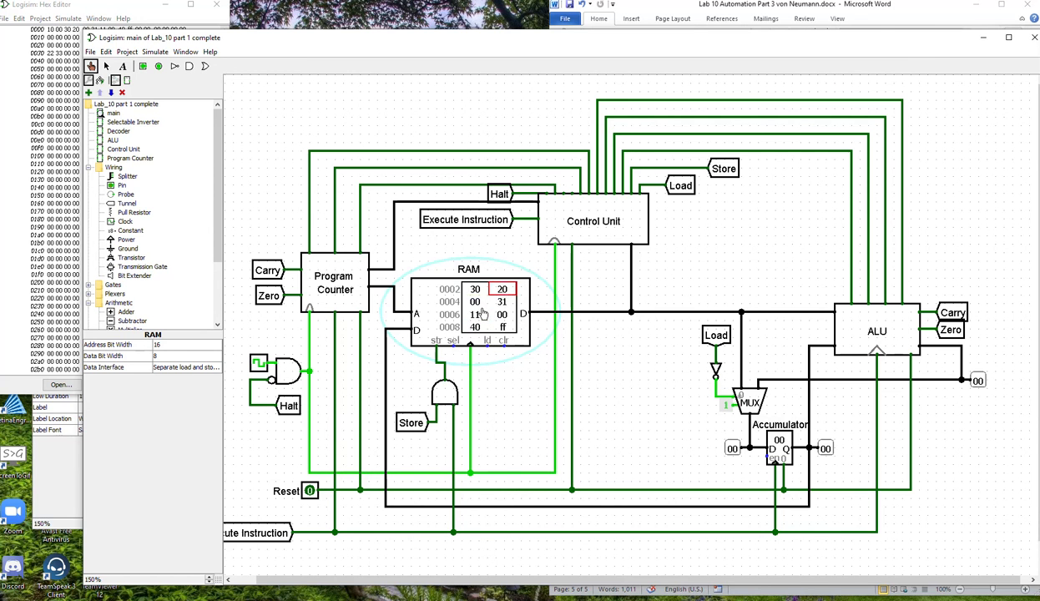
key(Right)
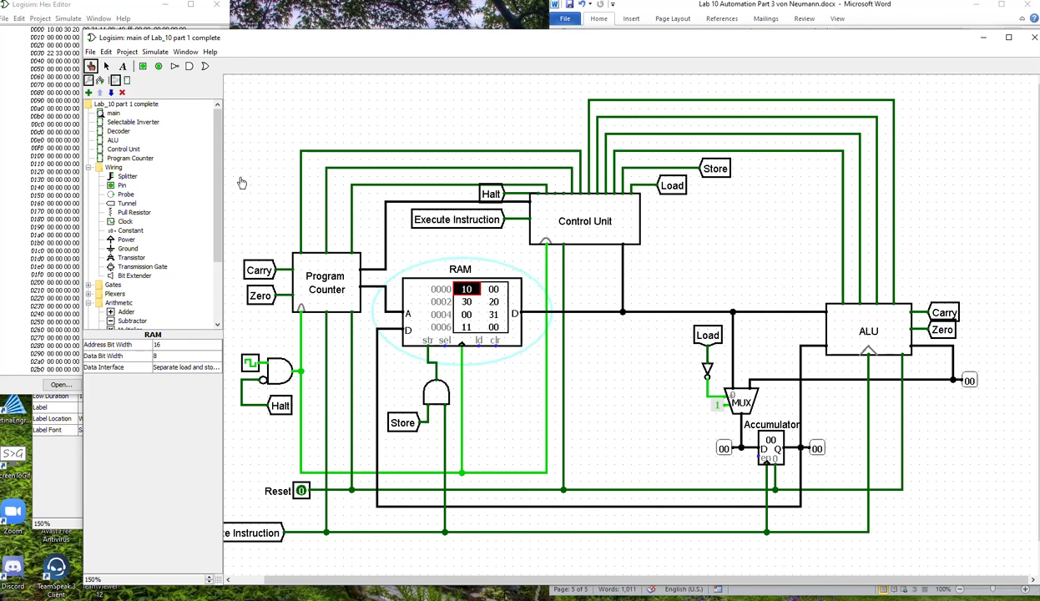
click(70, 8)
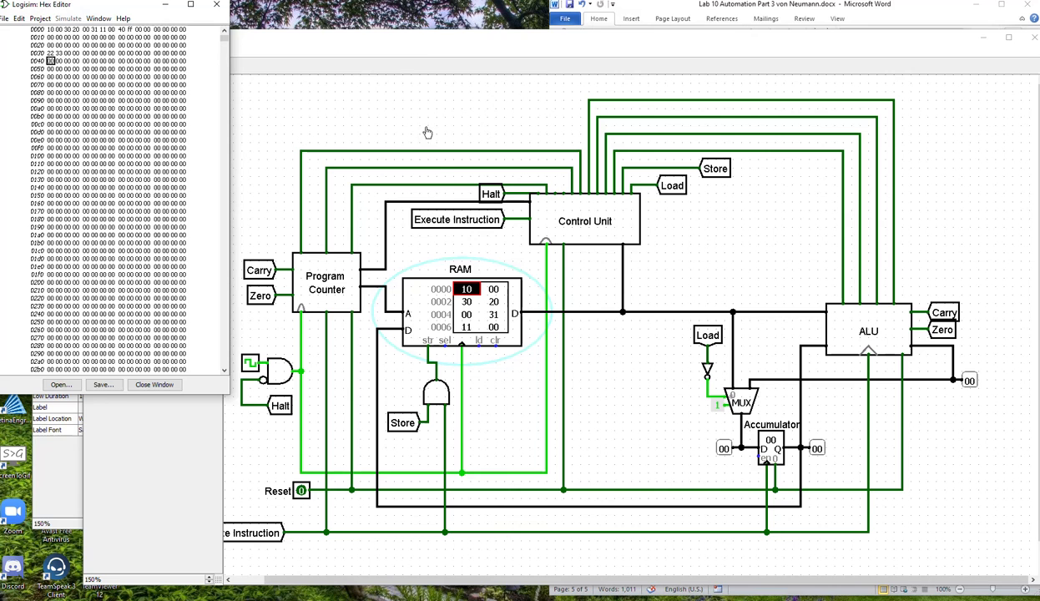
click(420, 54)
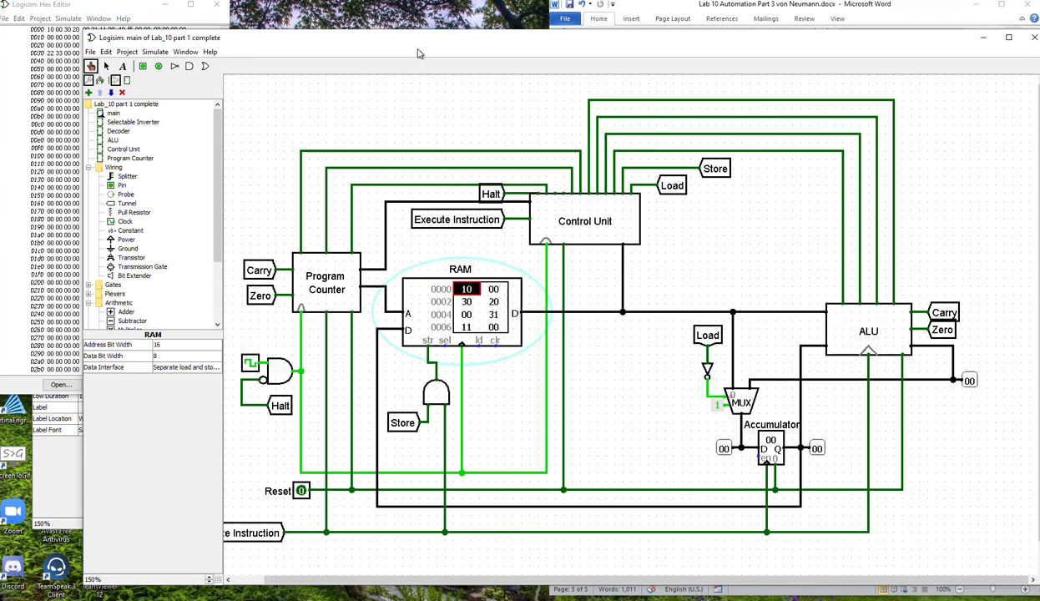
Pulse the Reset pin and step the clock until the load instruction from address 0030 executes.
click(302, 492)
click(302, 492)
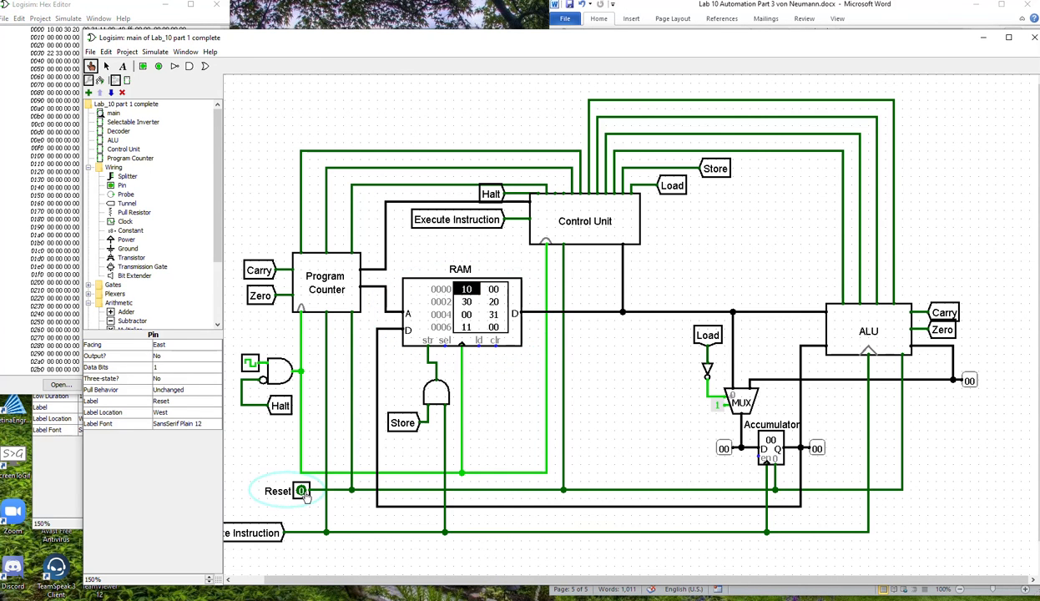
click(250, 364)
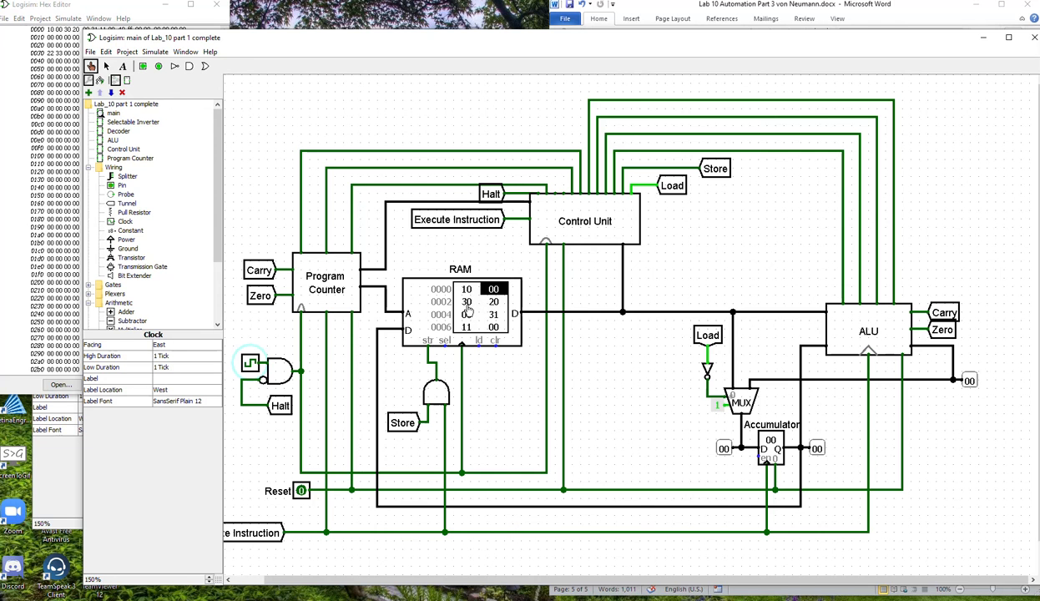
click(250, 365)
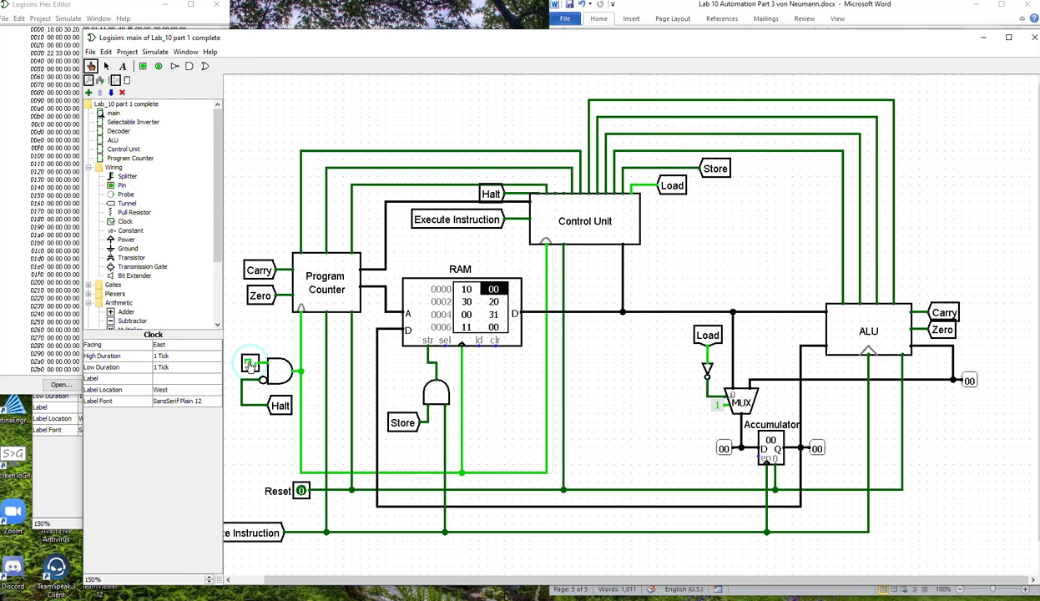
click(250, 365)
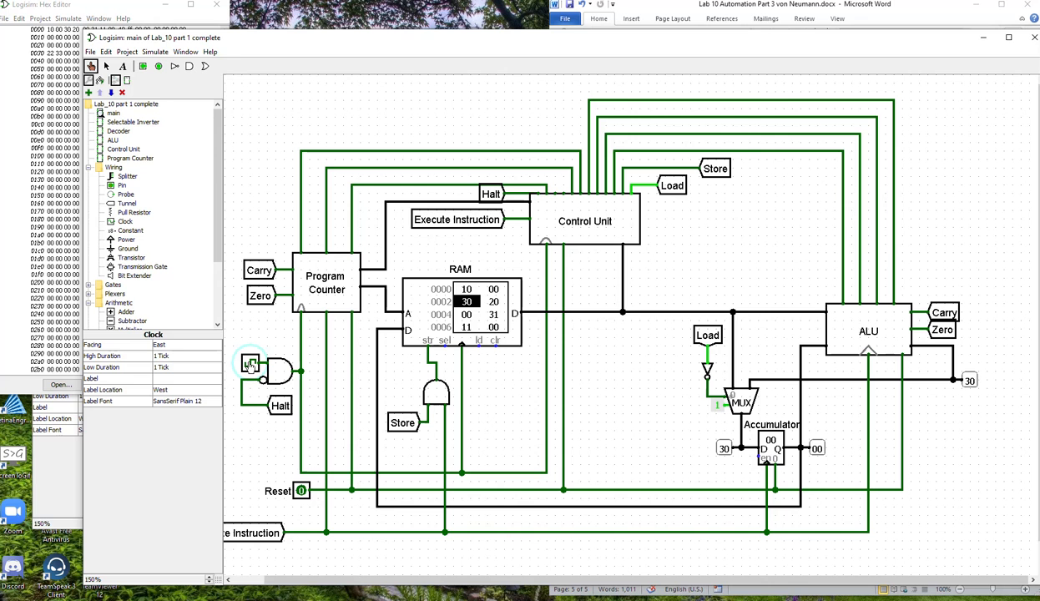
click(249, 365)
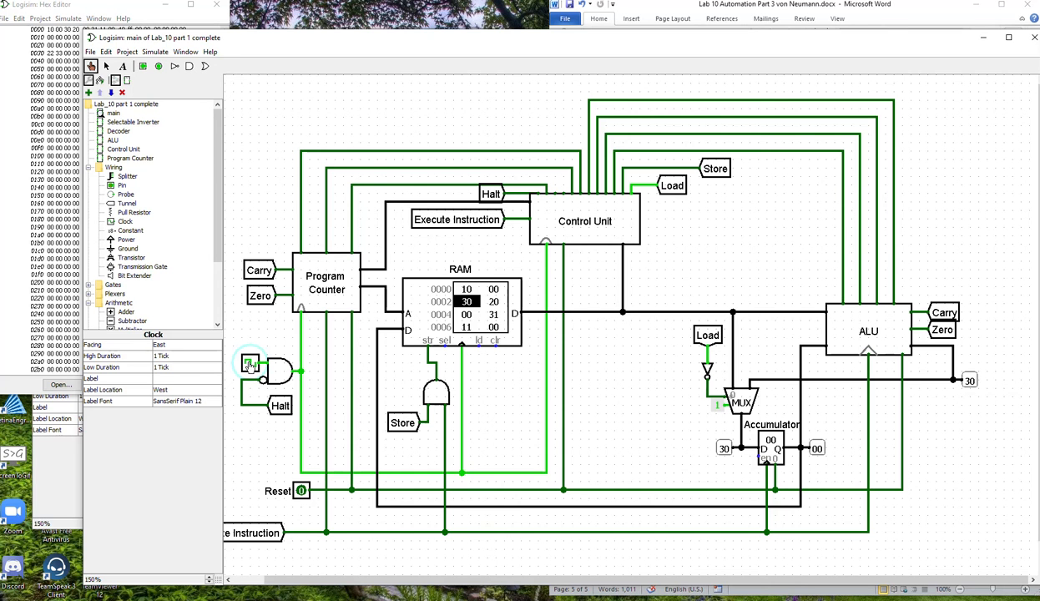
click(249, 365)
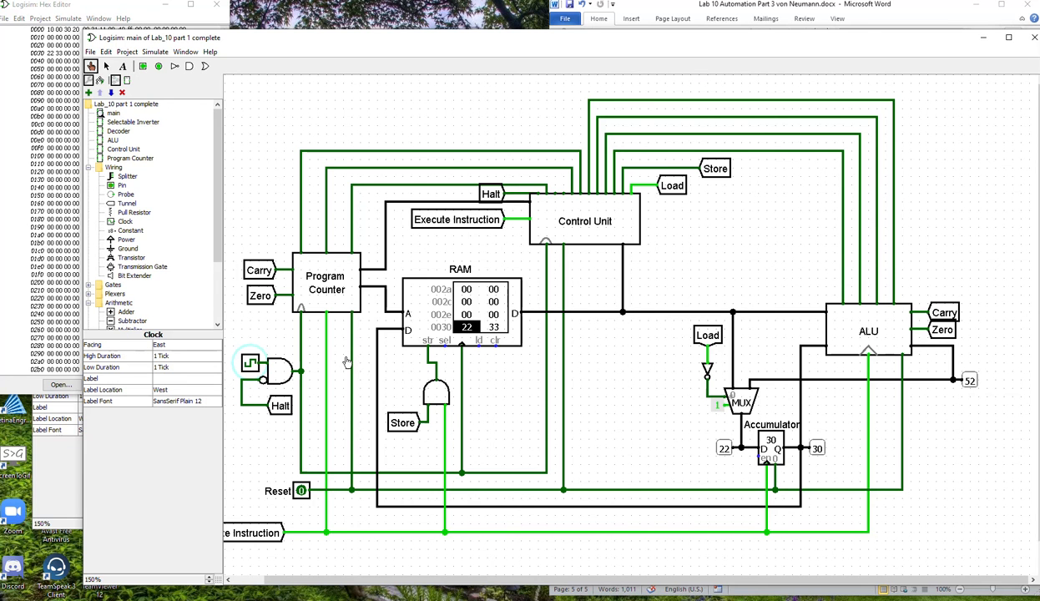
Step the clock through the add instruction at address 0003 until it executes on the data at address 0031.
click(250, 365)
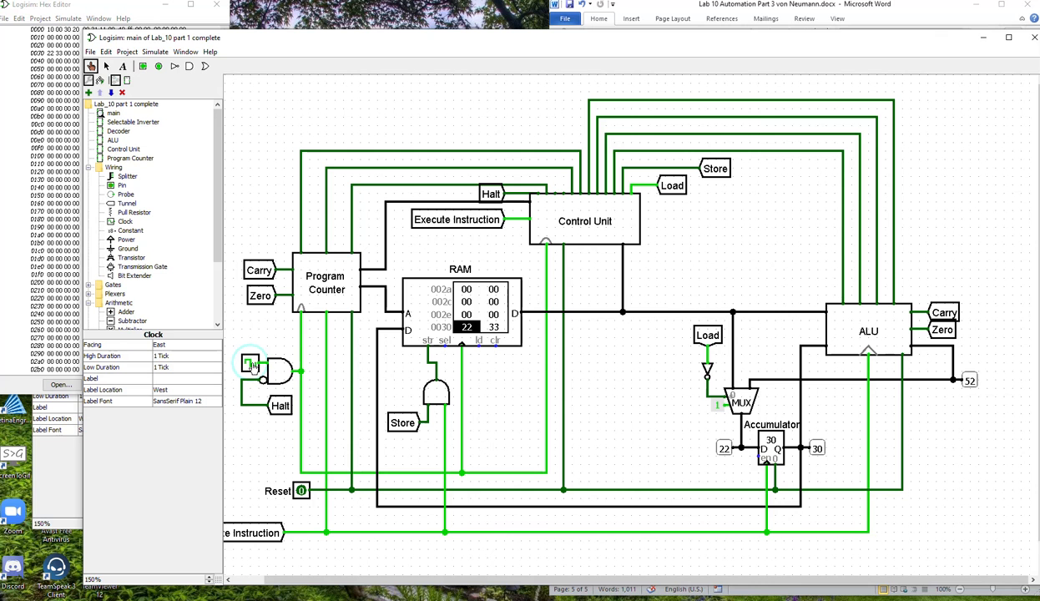
click(250, 365)
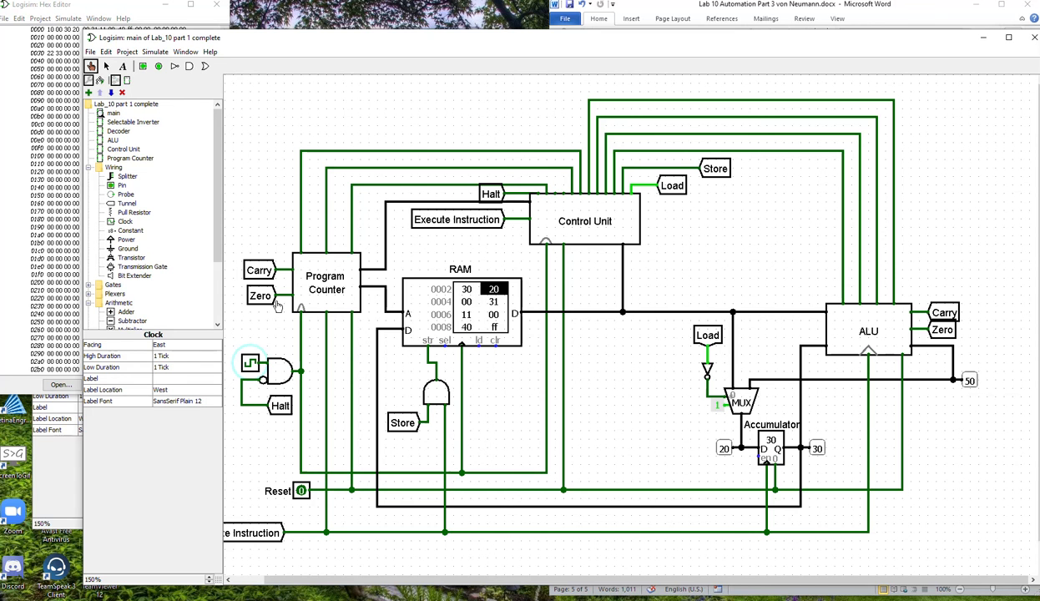
click(251, 364)
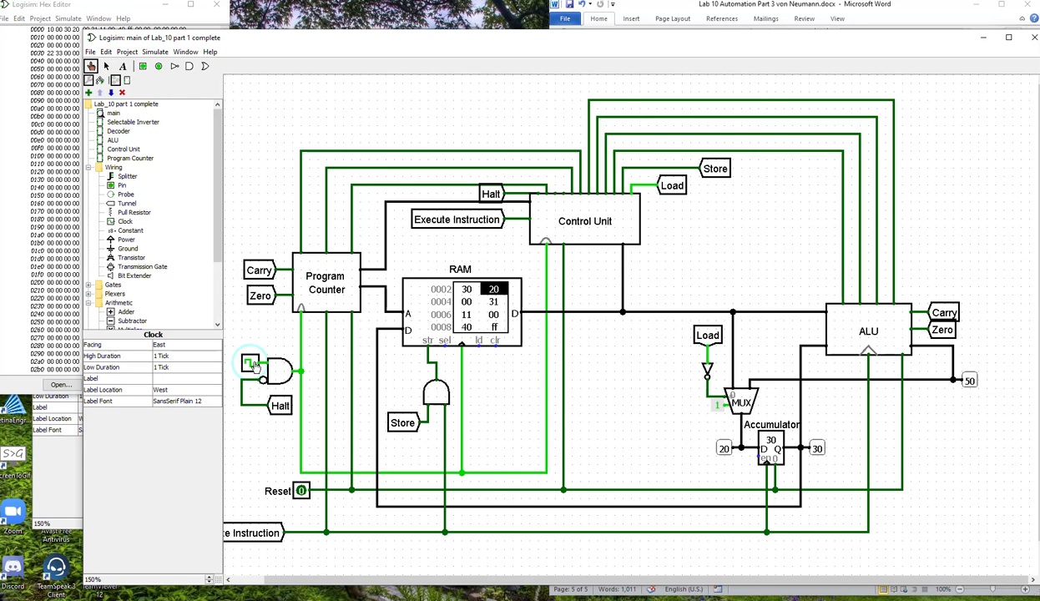
click(251, 364)
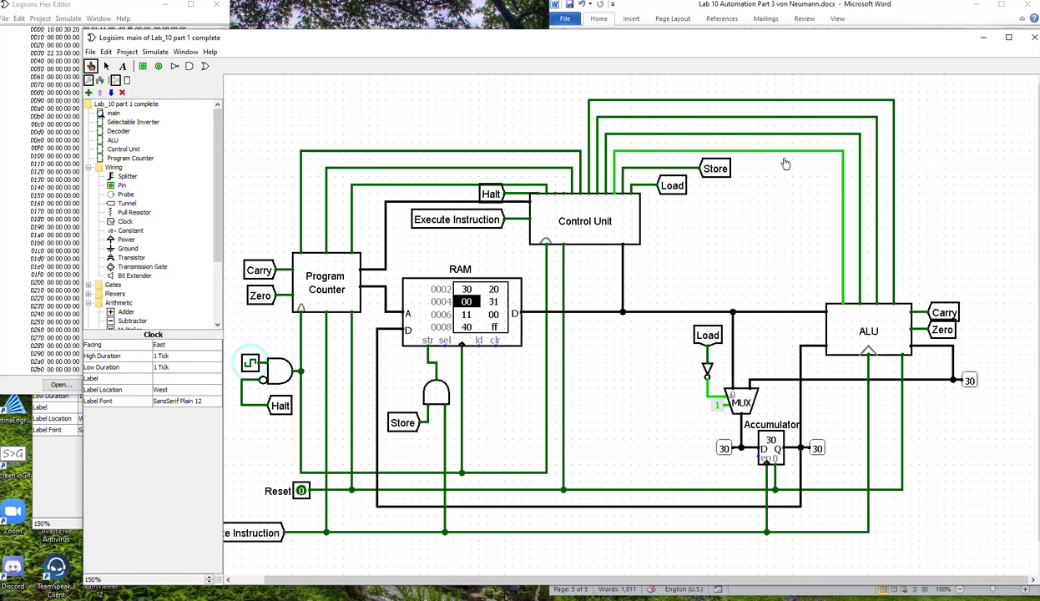
click(106, 66)
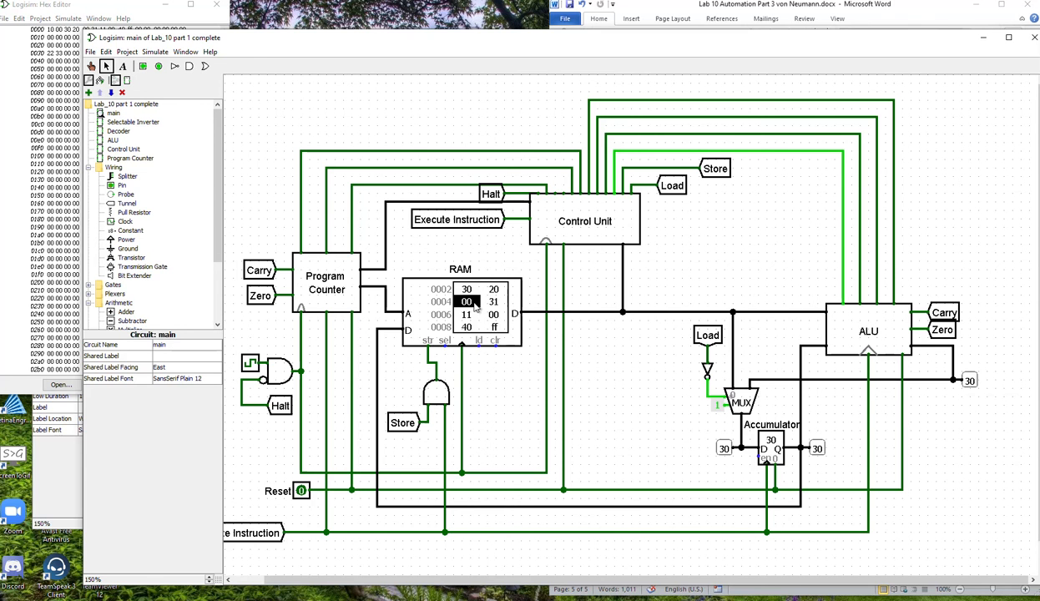
key(ctrl+1)
click(250, 364)
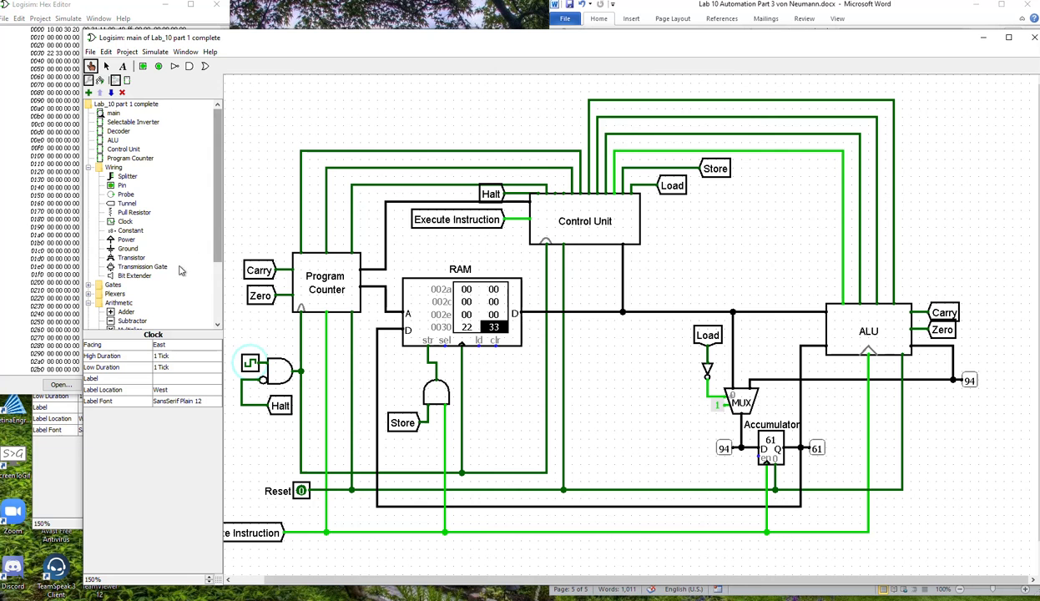
Continue stepping the clock through the store instruction that begins at address 0006.
click(251, 365)
click(251, 364)
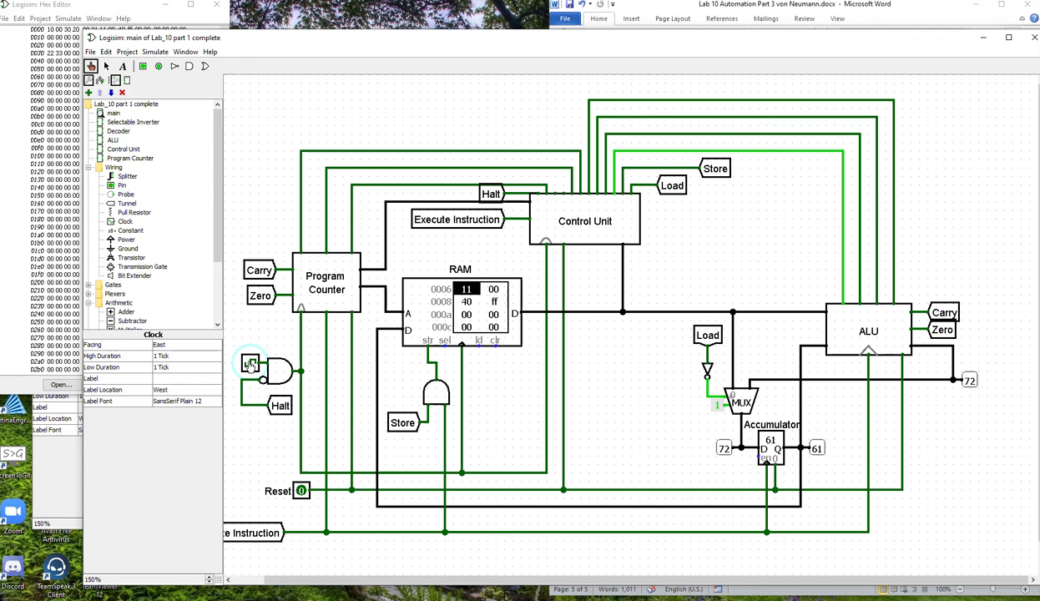
click(250, 364)
click(250, 365)
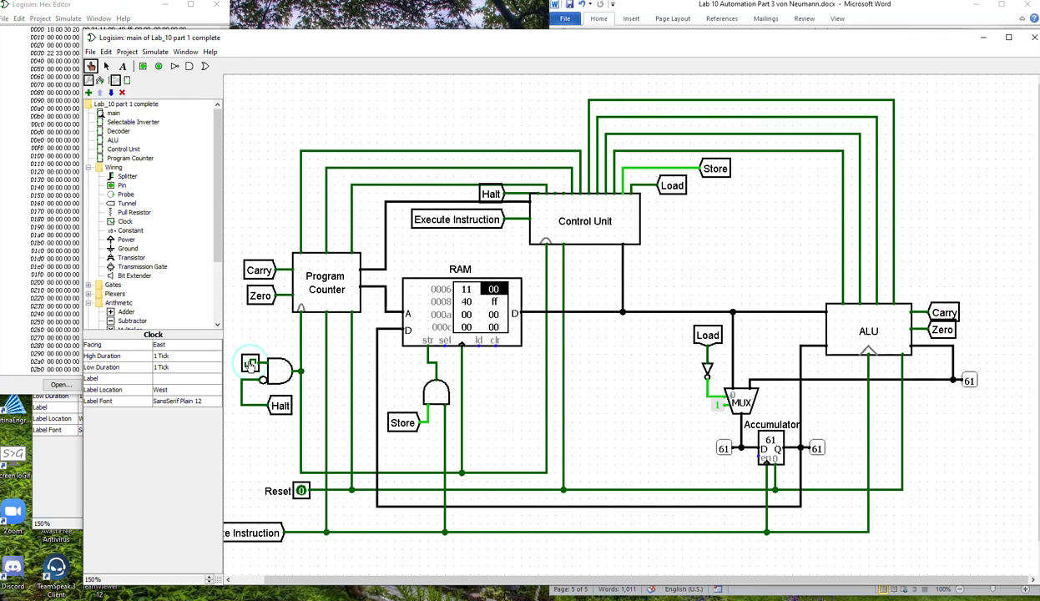
click(250, 365)
click(250, 364)
click(250, 364)
click(250, 365)
click(251, 365)
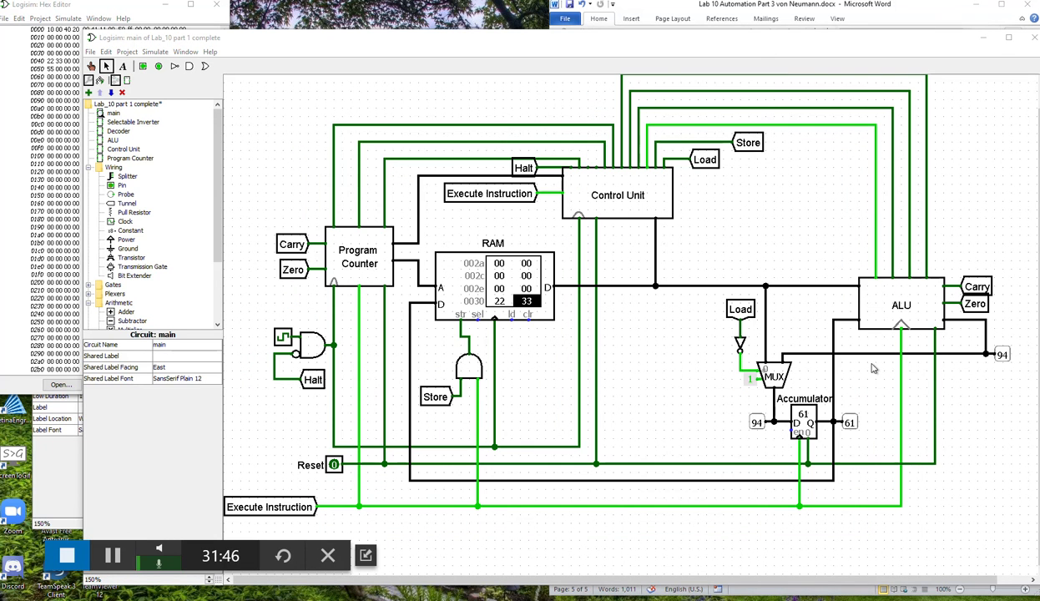
Delete the ALU-to-multiplexer and Accumulator-to-ALU wires, and connect the ALU's lower pin on the multiplexer side to the multiplexer's second input.
click(946, 325)
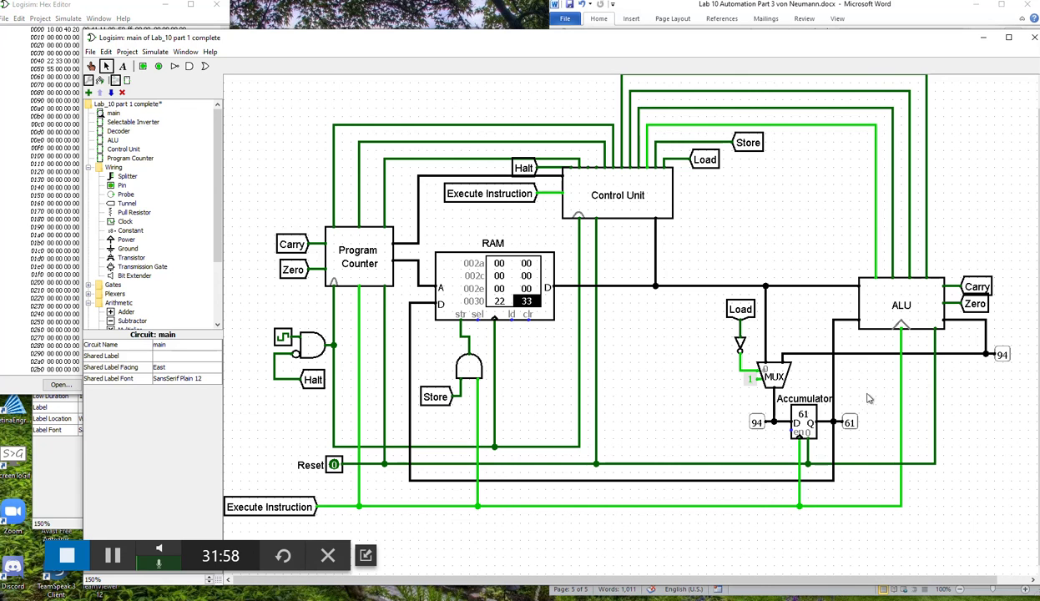
click(849, 355)
key(Delete)
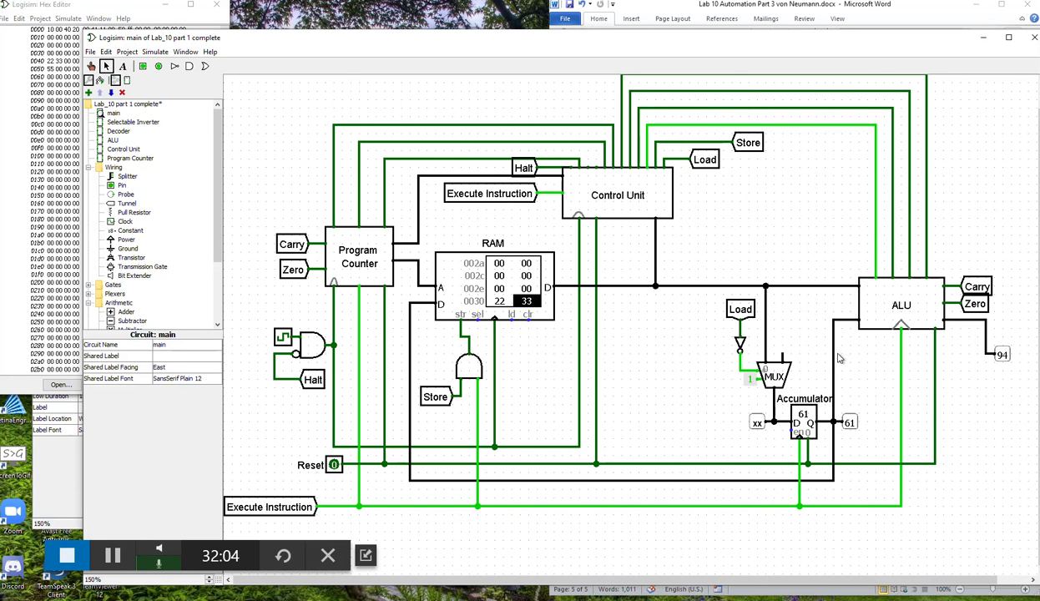
click(833, 352)
key(Delete)
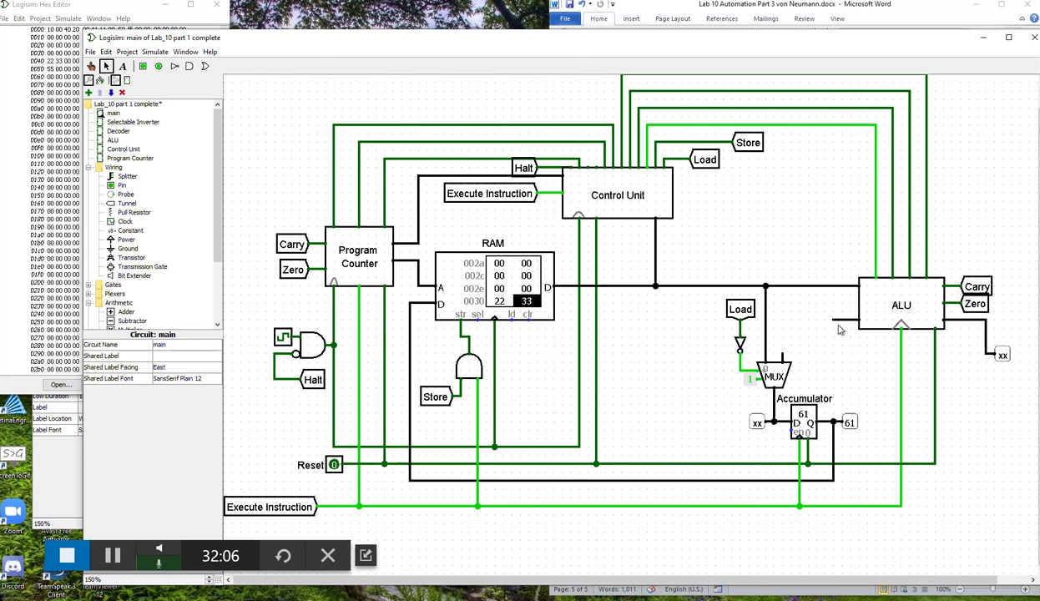
mouse_move(833, 319)
mouse_down()
mouse_move(783, 327)
mouse_move(782, 360)
mouse_up()
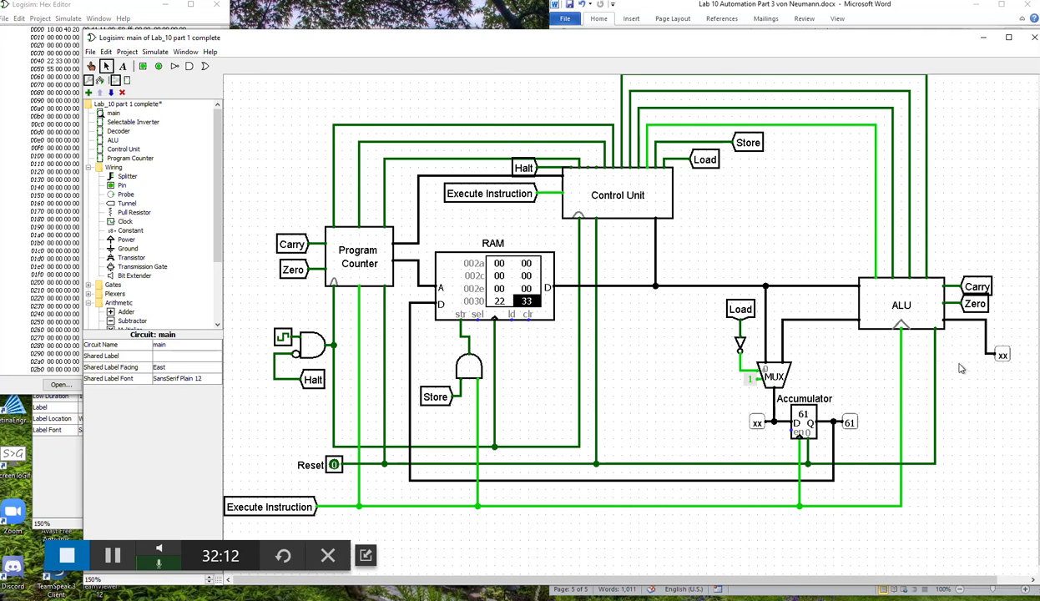
Delete the probe beside the ALU, move the Accumulator's output probe above its wire, and connect that output to the ALU's free lower right-hand pin.
click(1004, 356)
key(Delete)
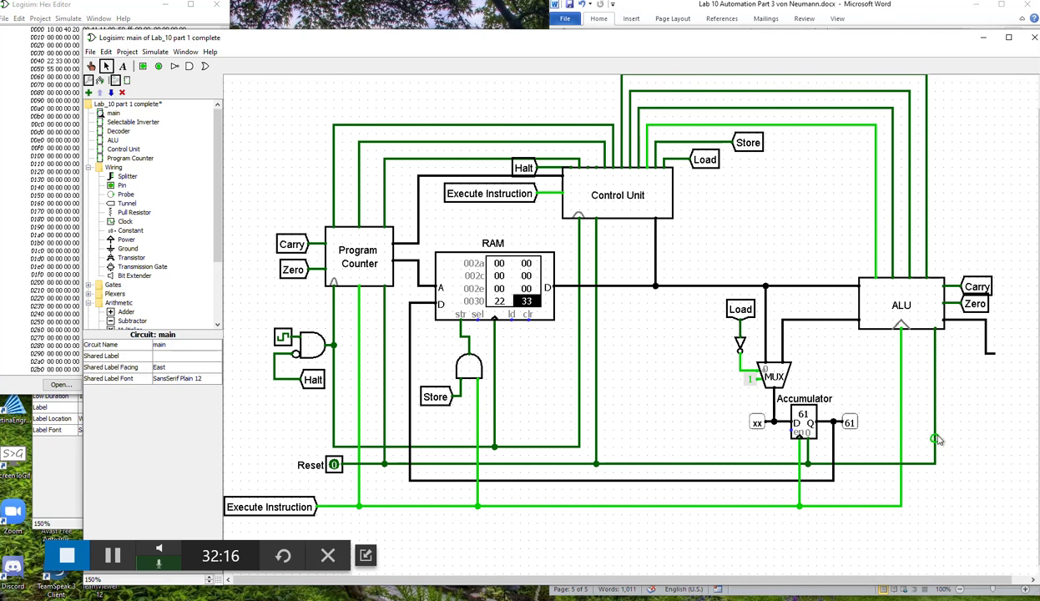
mouse_move(851, 430)
mouse_down()
mouse_move(852, 384)
mouse_move(833, 370)
mouse_move(833, 380)
mouse_up()
key(Down)
mouse_move(833, 422)
mouse_down()
mouse_move(984, 415)
mouse_move(987, 354)
mouse_up()
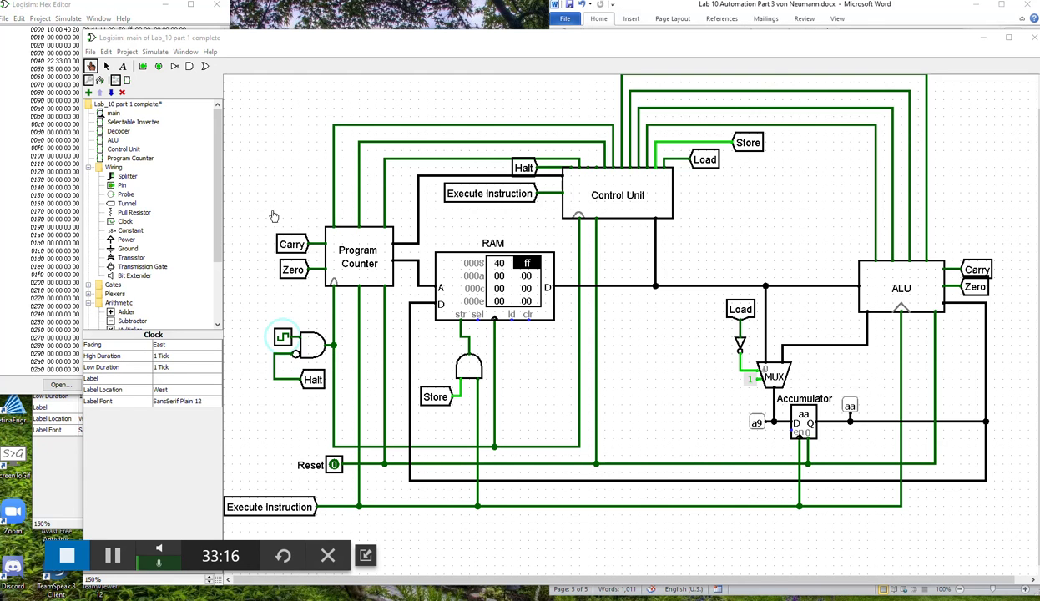
Check the trigger edge setting of the Accumulator register.
click(106, 67)
click(804, 428)
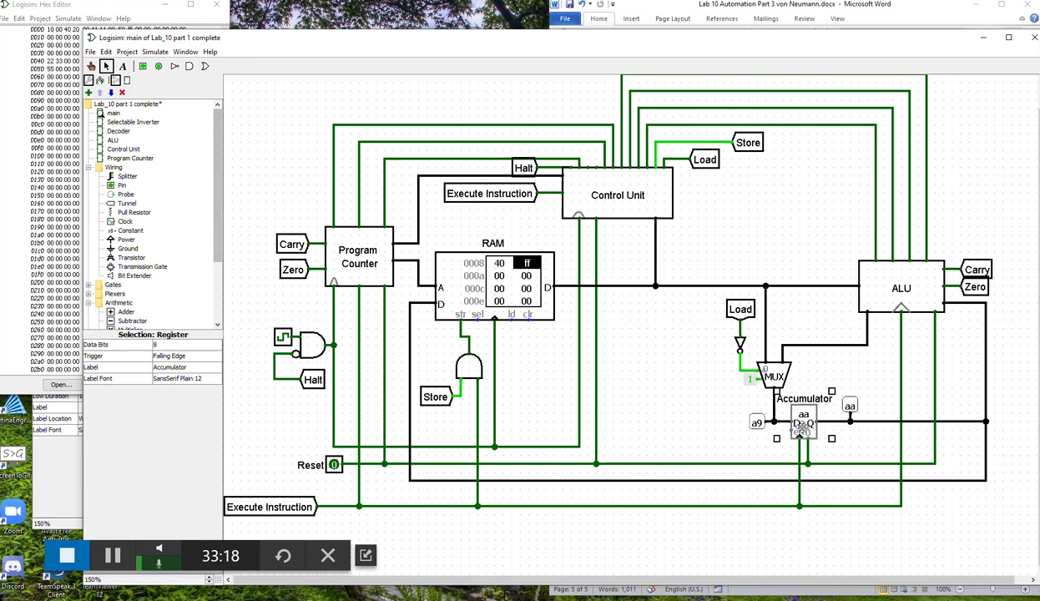
click(167, 356)
click(174, 359)
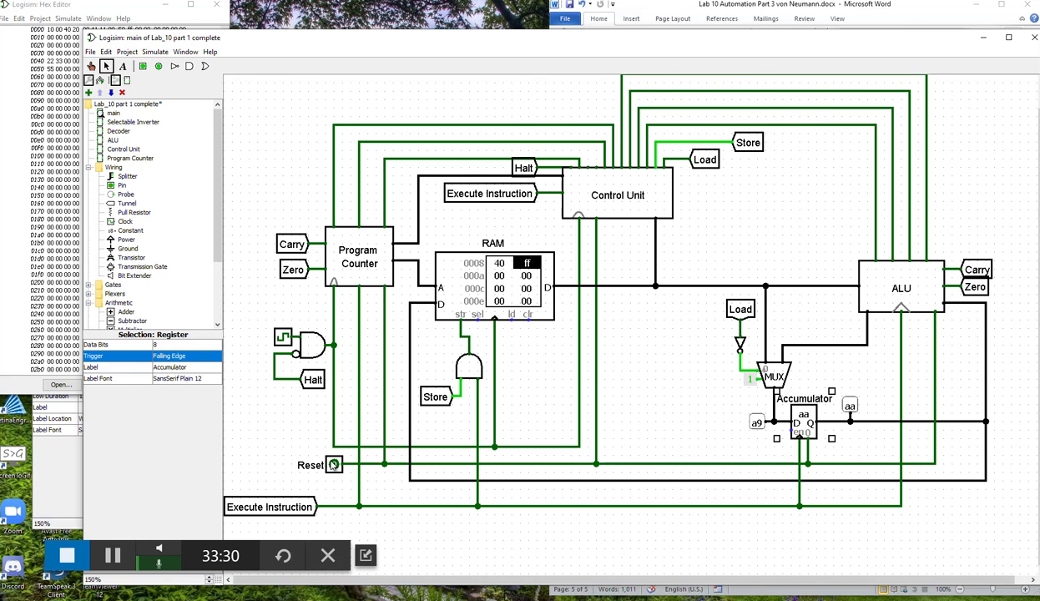
Pulse the Reset pin and step the clock through the load, add and store instructions until the store to address 0040 completes.
click(91, 67)
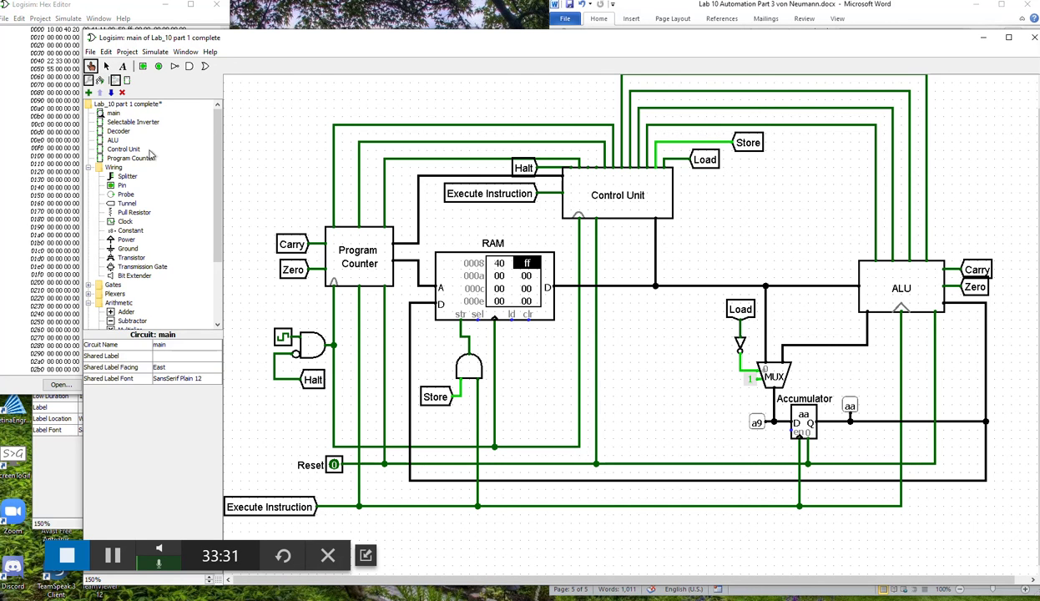
click(334, 465)
click(334, 465)
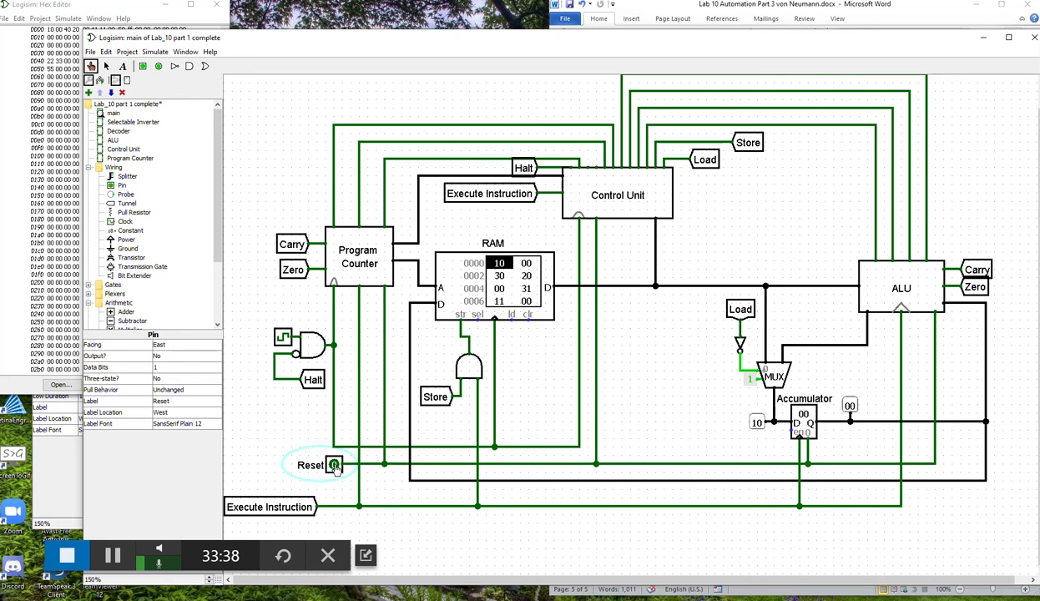
click(285, 338)
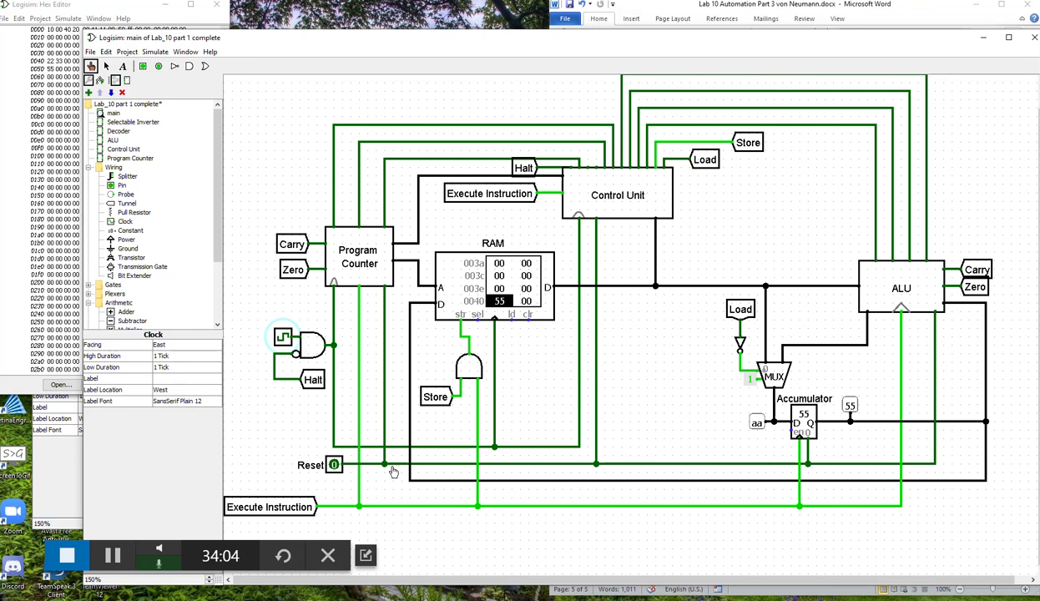
click(281, 341)
click(281, 341)
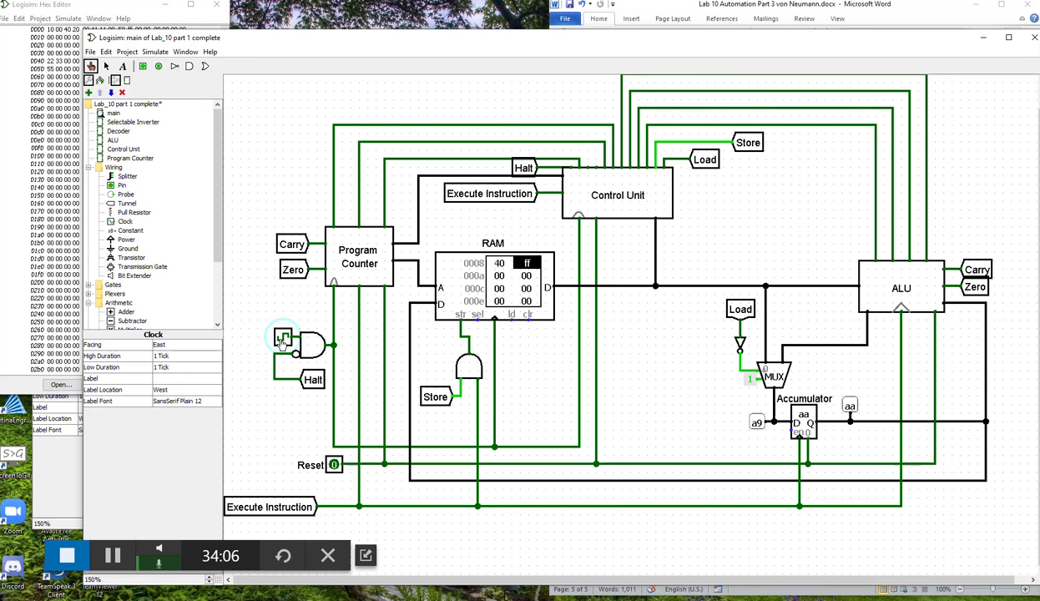
Continue stepping the clock through the ff instruction at address 0009 until the Halt signal turns on.
click(282, 341)
click(282, 341)
click(282, 341)
click(282, 342)
click(282, 342)
click(282, 340)
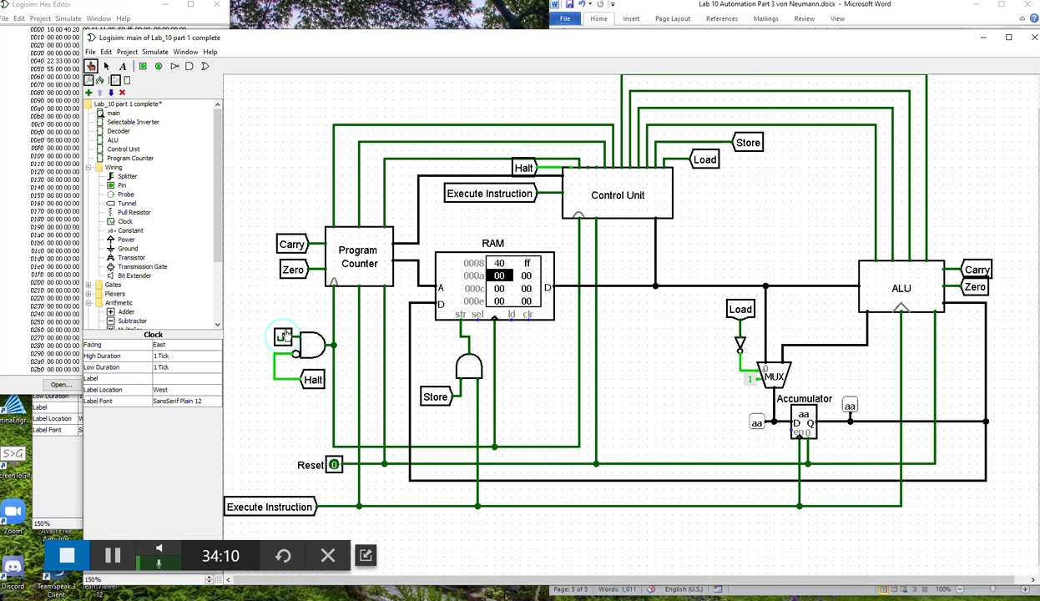